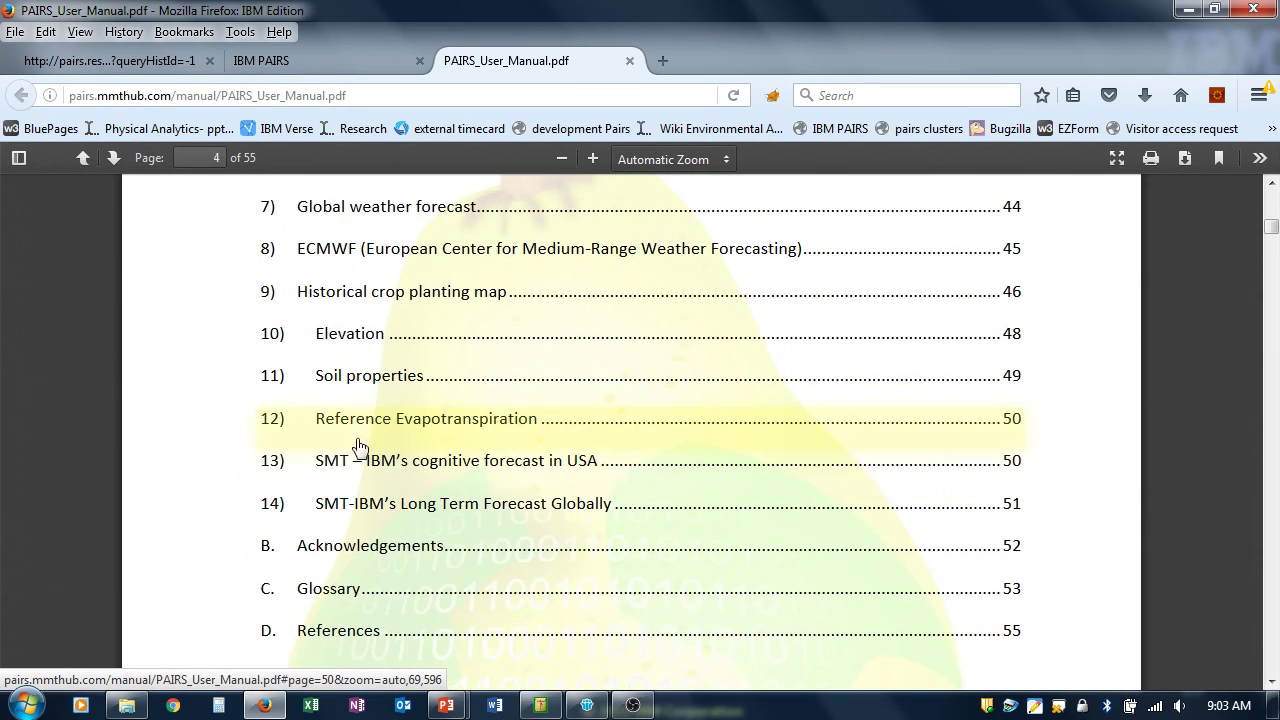
- Switch to the IBM PAIRS login page and open the new-user subscription form
click(363, 68)
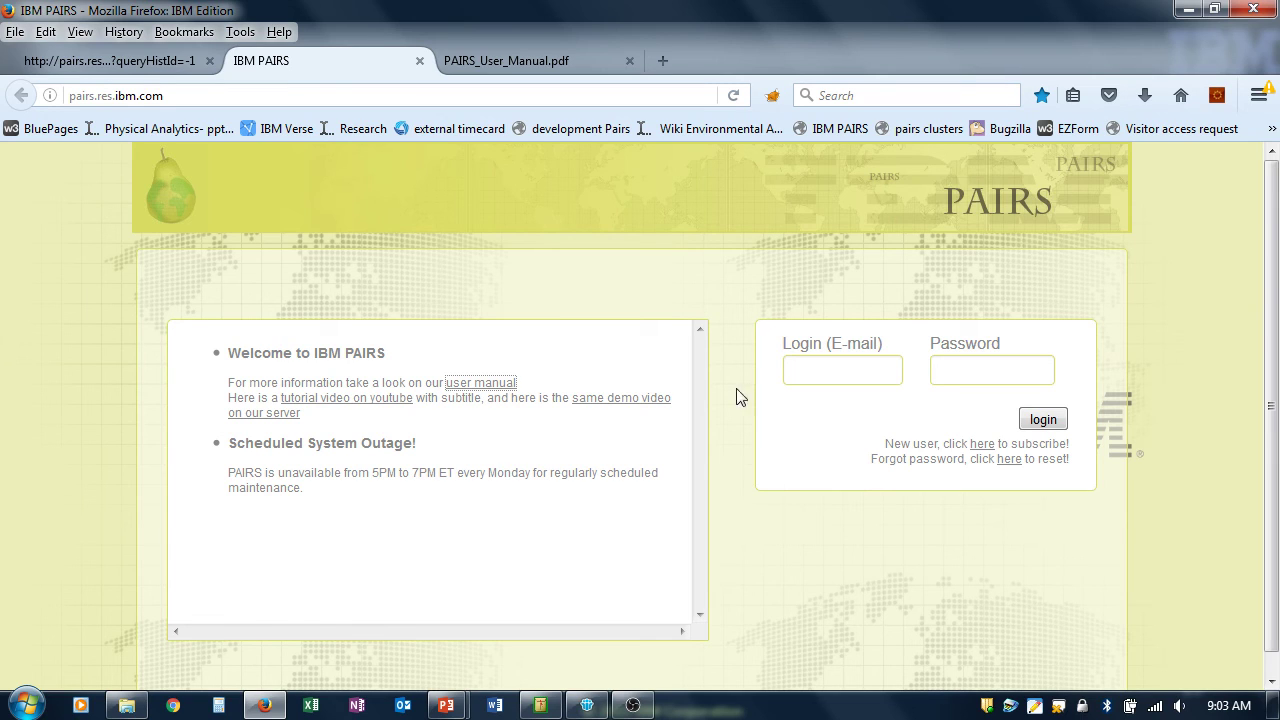
click(979, 452)
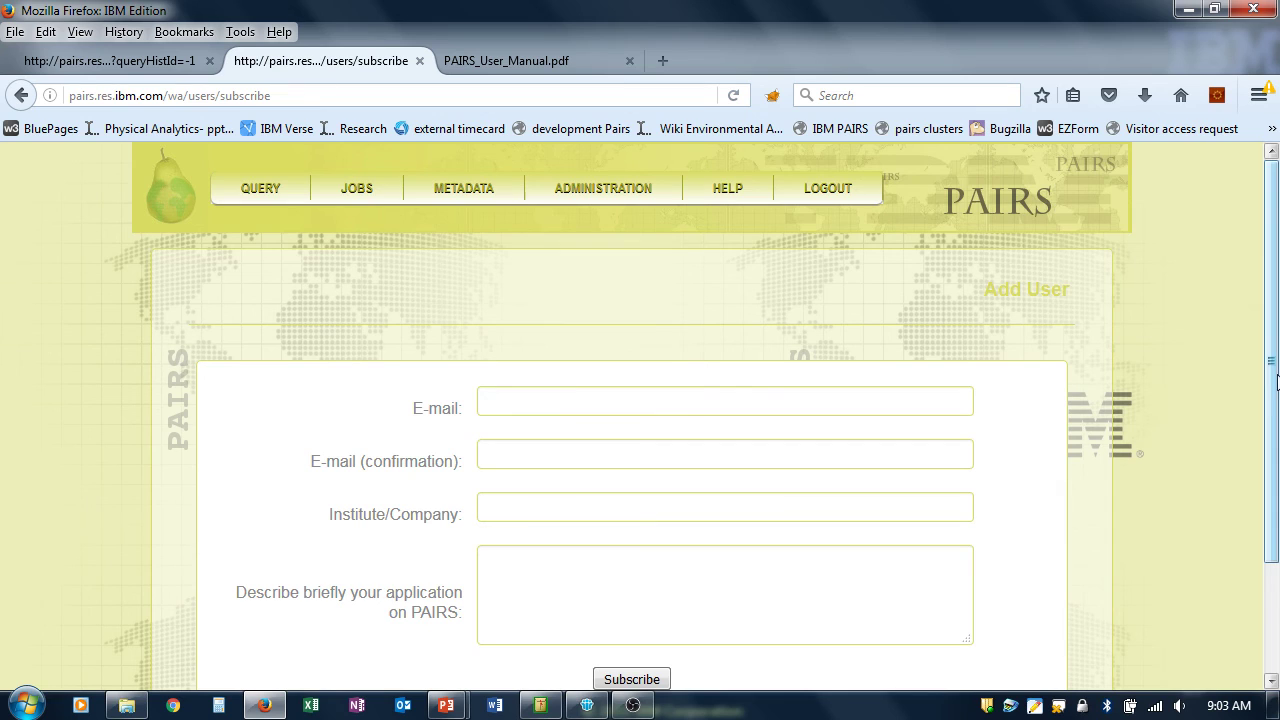
scroll(1276, 378, down, 1)
click(536, 391)
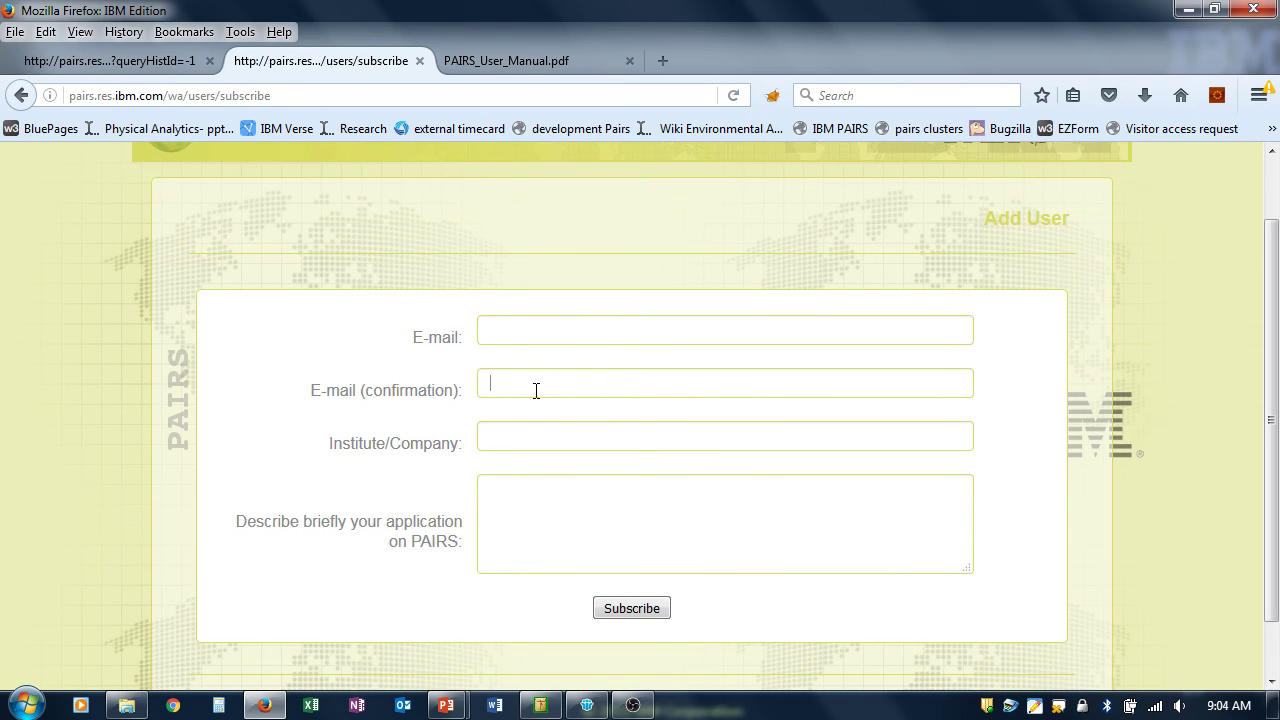
click(517, 438)
click(558, 532)
scroll(1158, 441, up, 1)
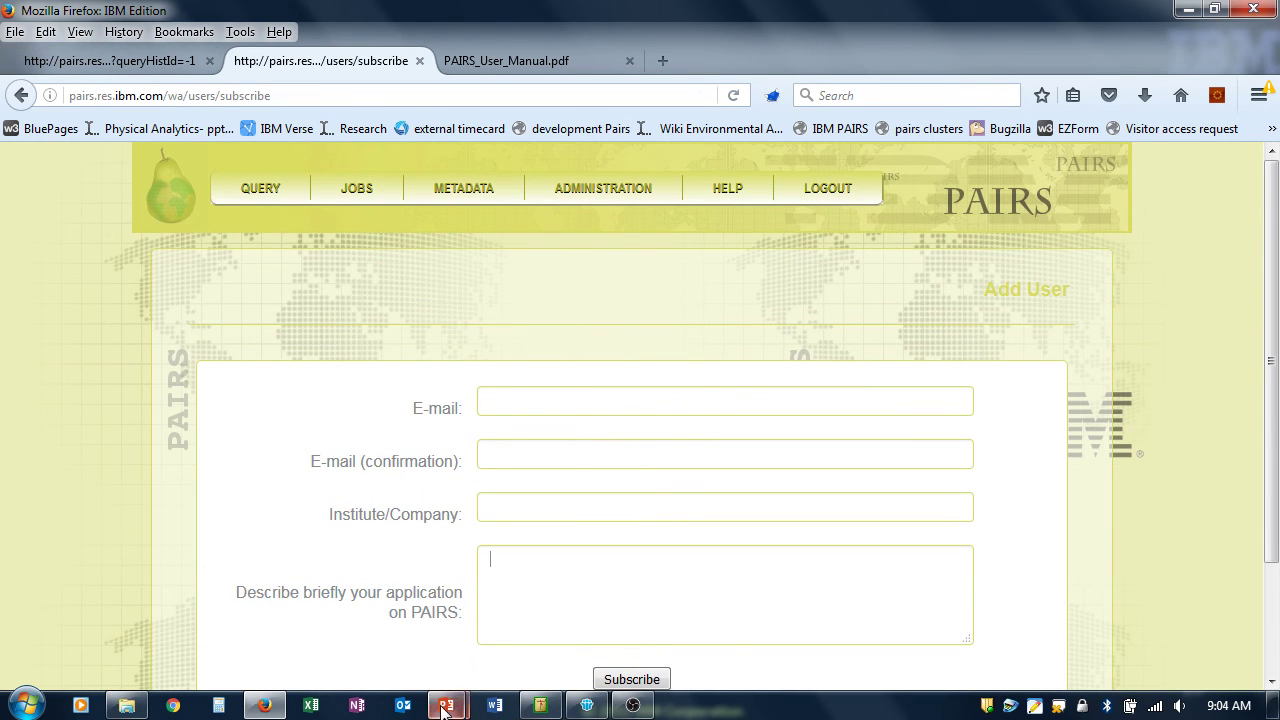
- Advance the slide show through the sign-up screenshots to slide 25, PAIRS Demo
mouse_move(446, 705)
click(559, 613)
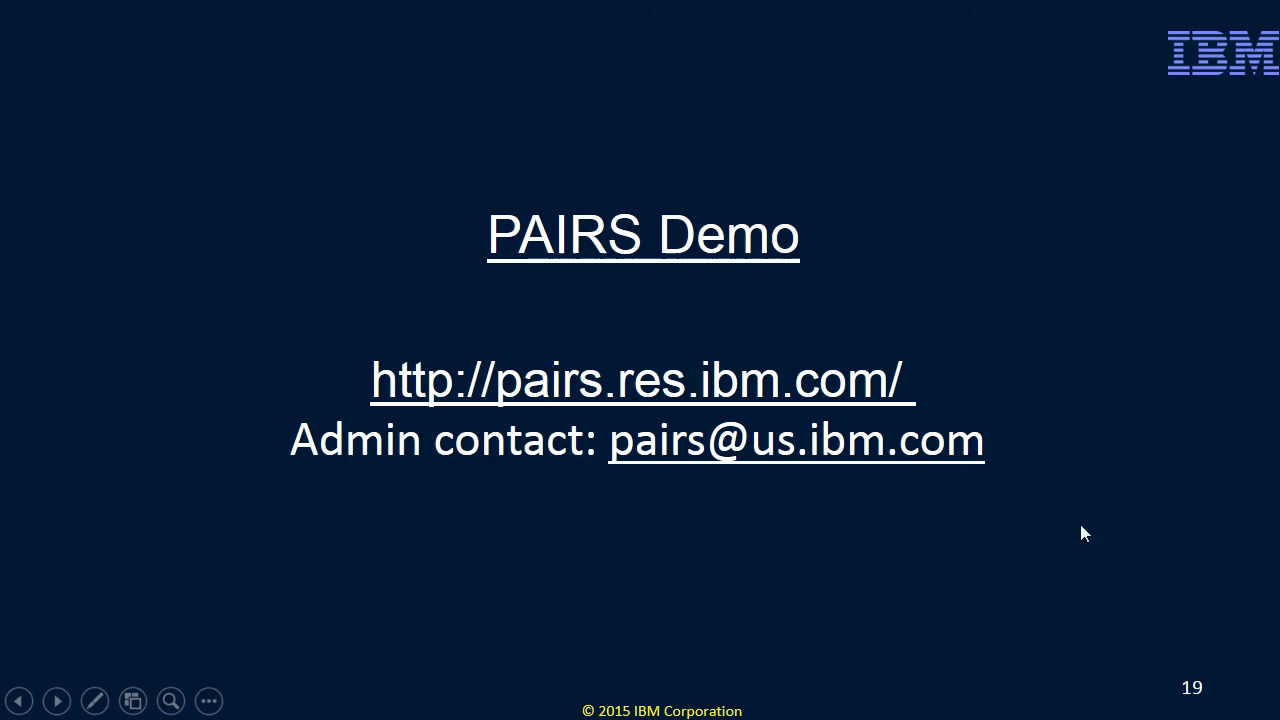
click(1135, 533)
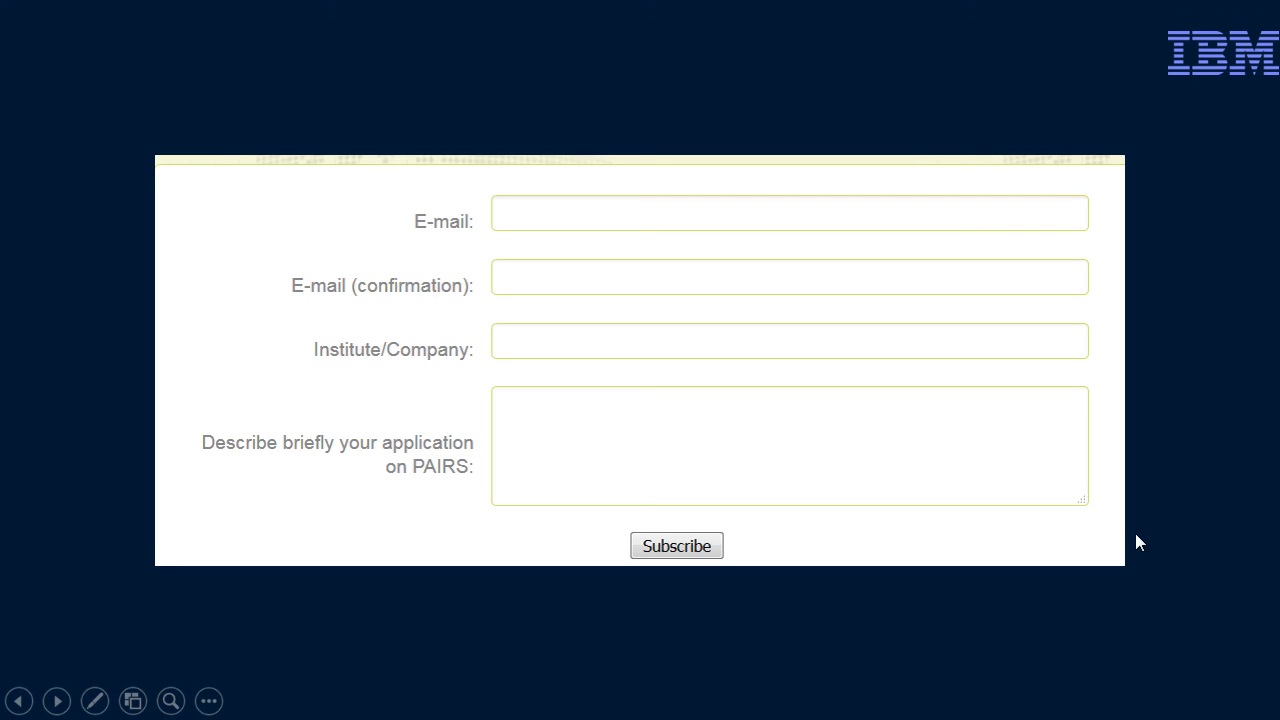
click(641, 287)
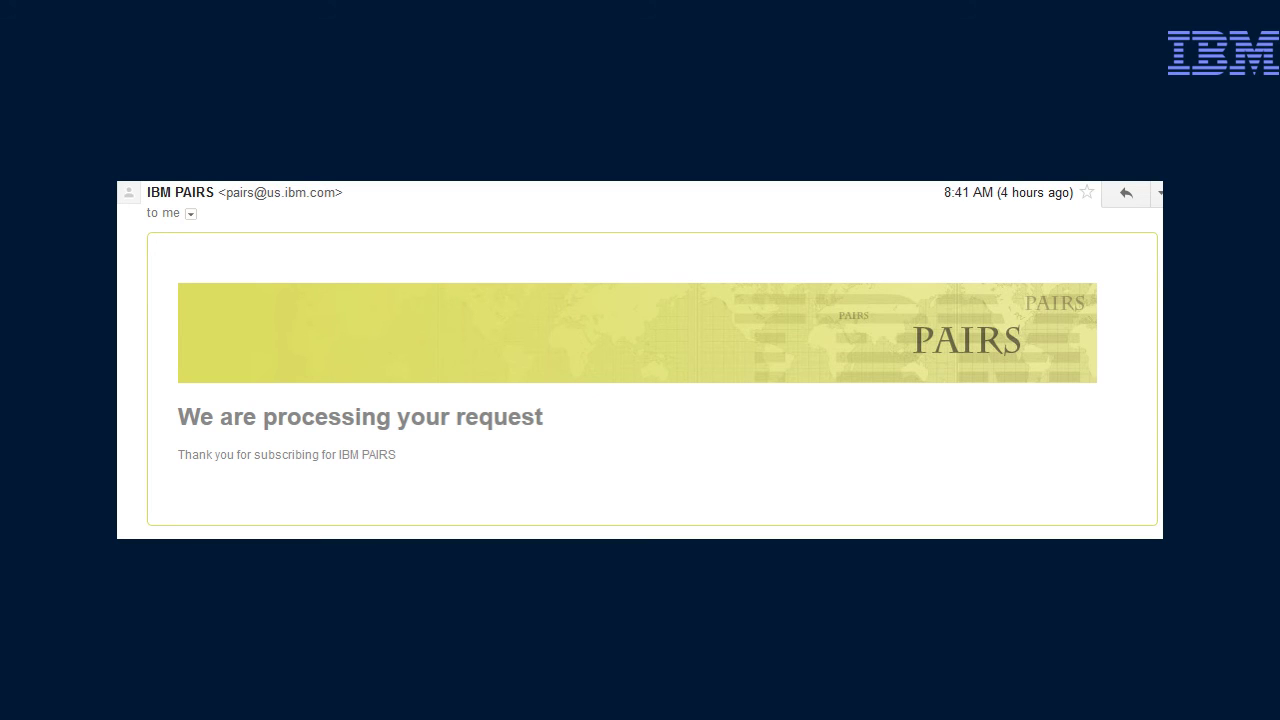
key(Right)
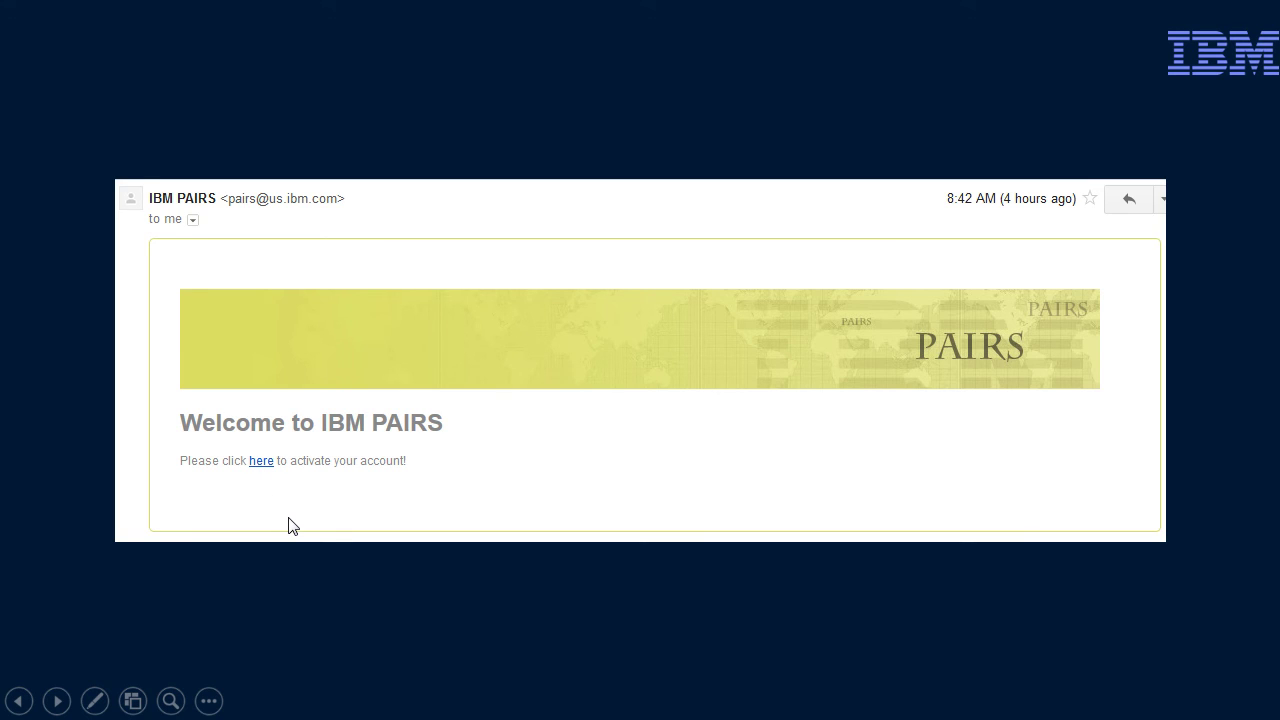
key(Right)
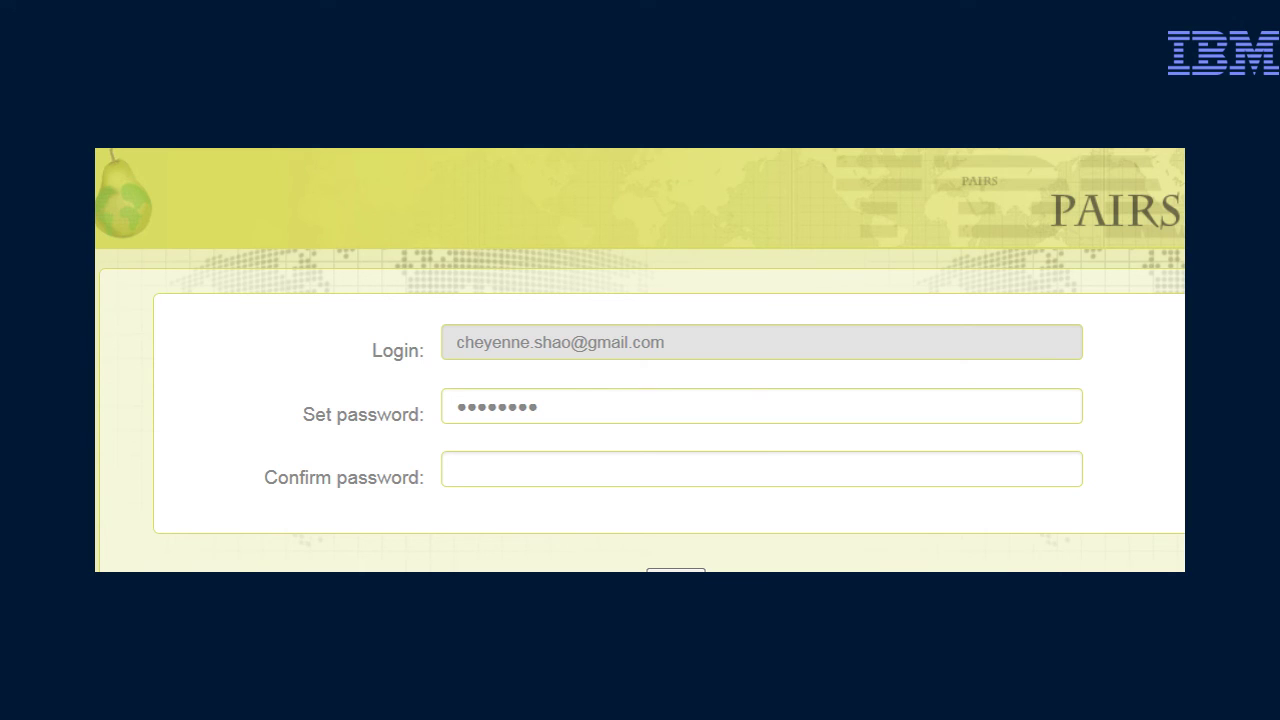
key(Right)
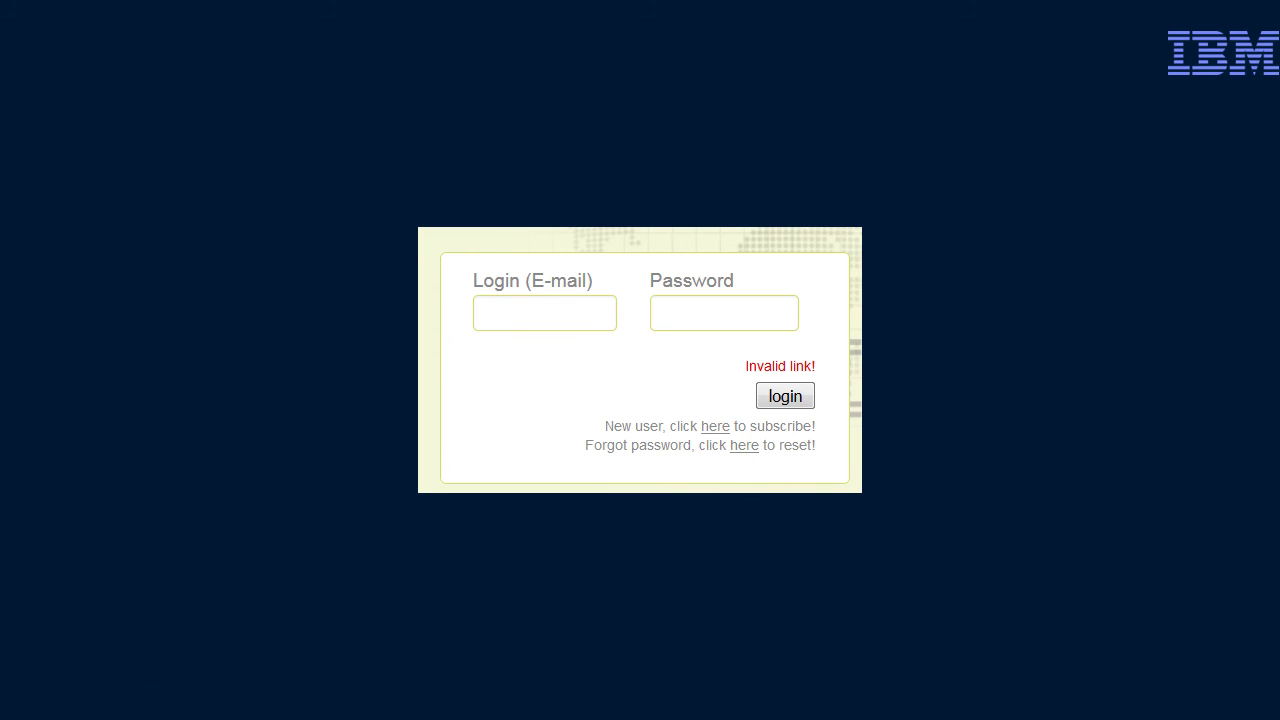
key(Right)
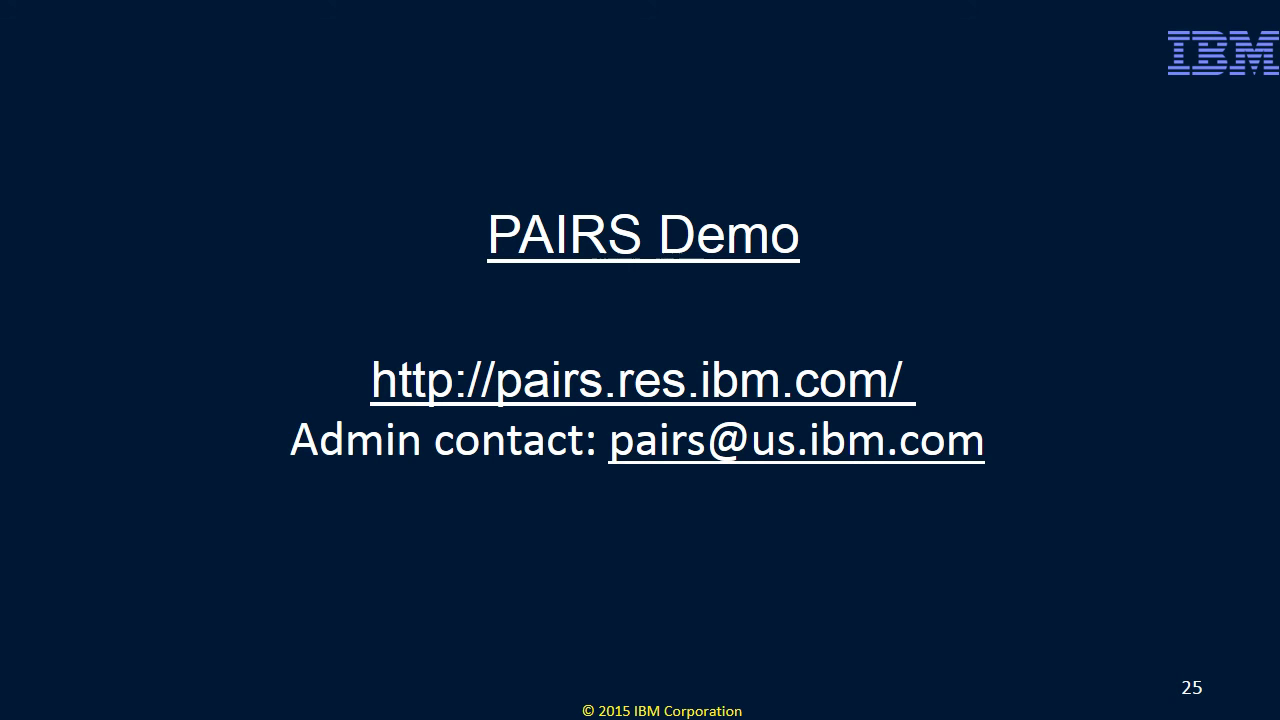
- Open the PAIRS address from the slide and close the PDF manual and subscribe tabs
click(606, 378)
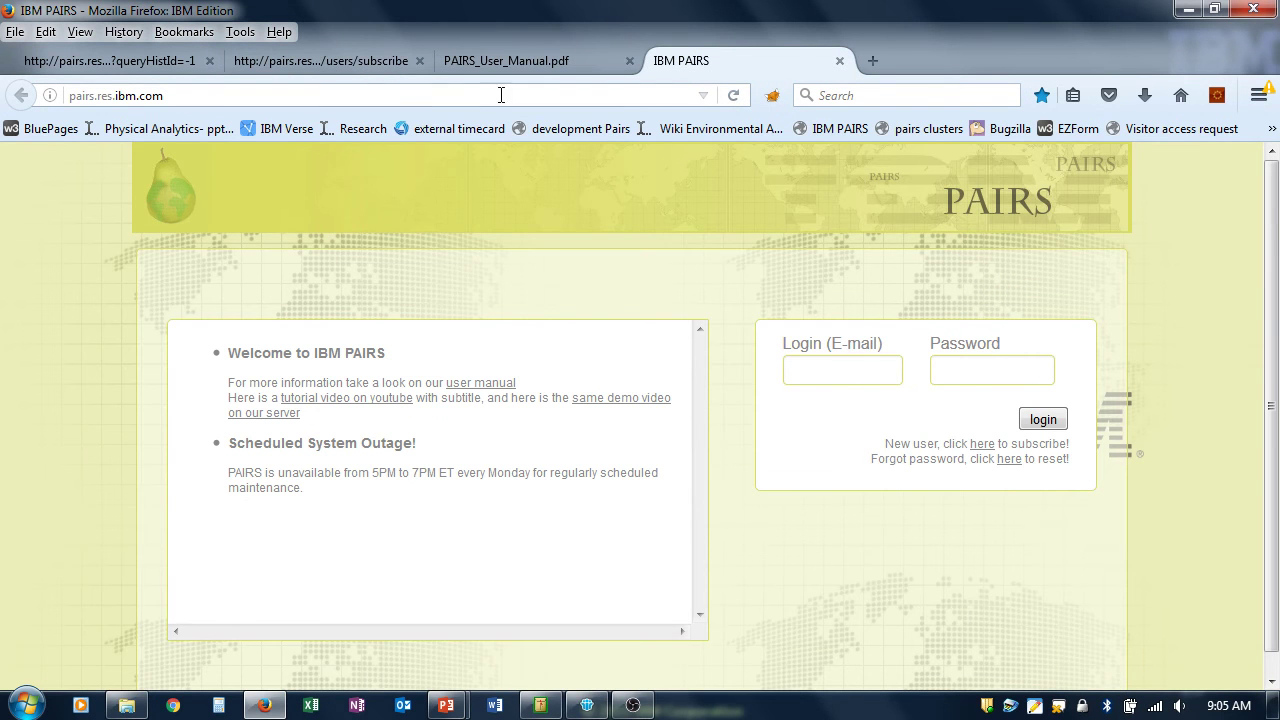
click(630, 61)
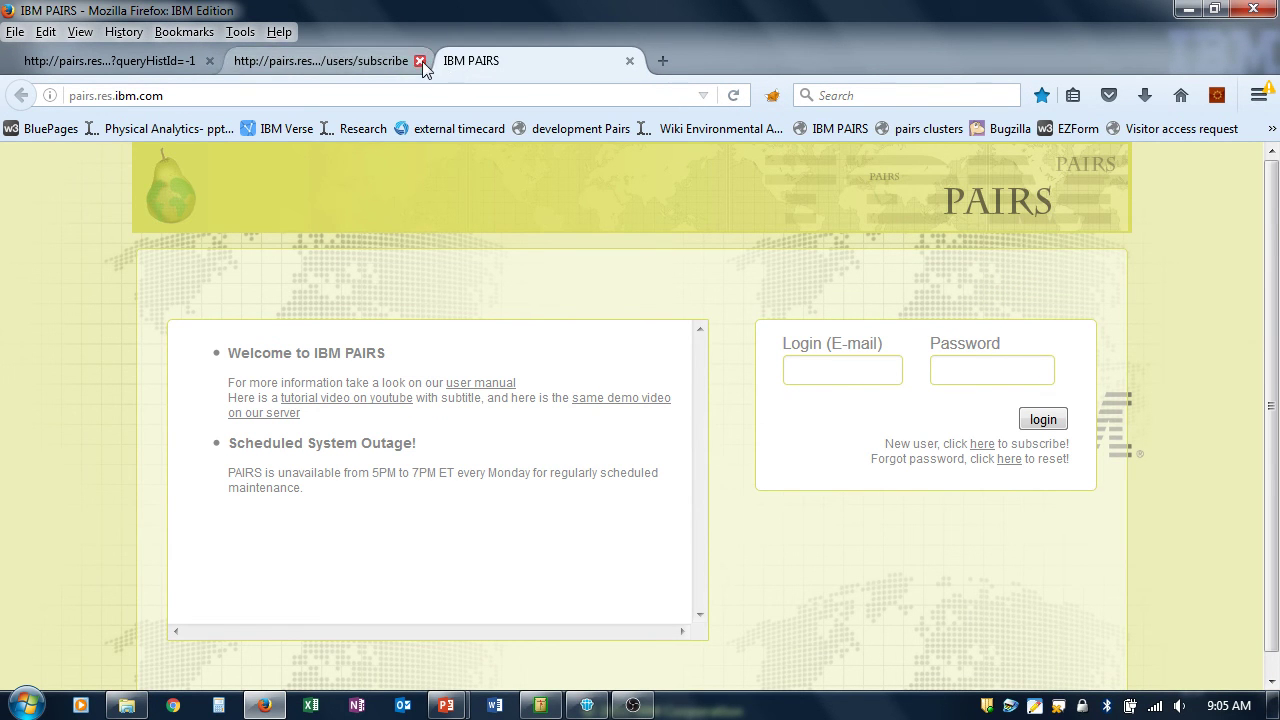
click(419, 61)
- Log in to PAIRS using the saved e-mail and password from autocomplete
click(845, 371)
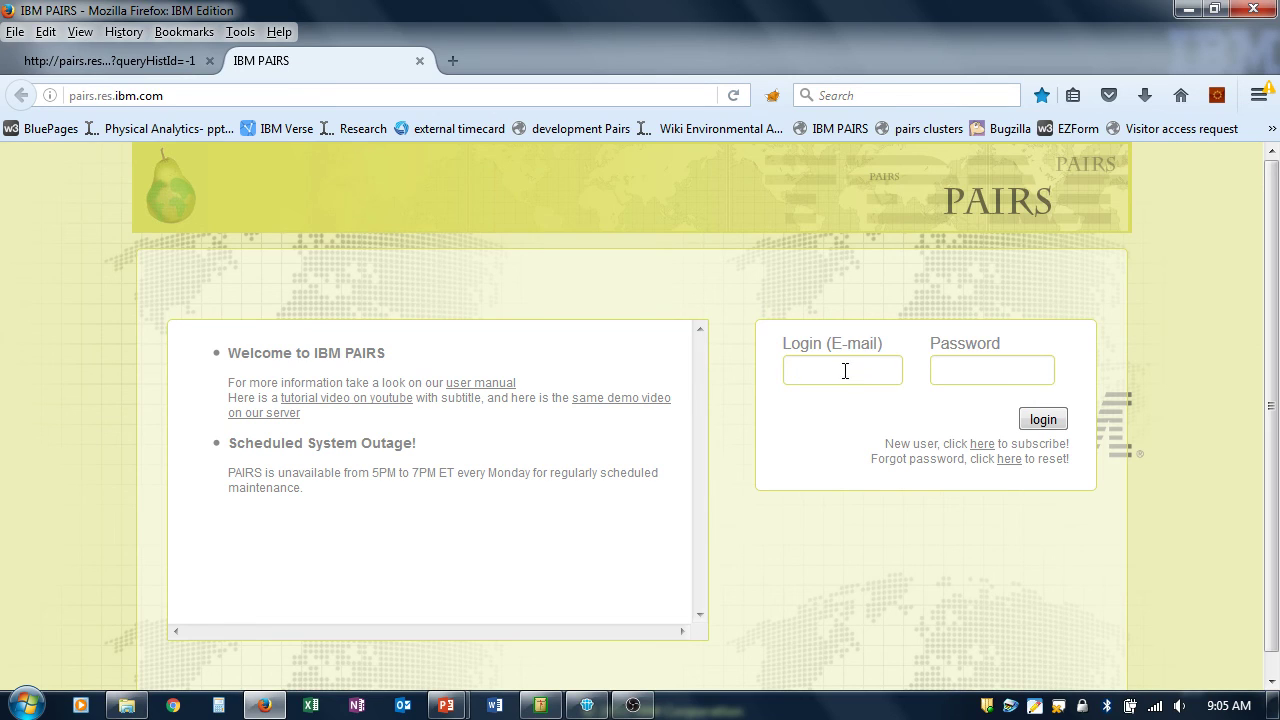
text(pairs)
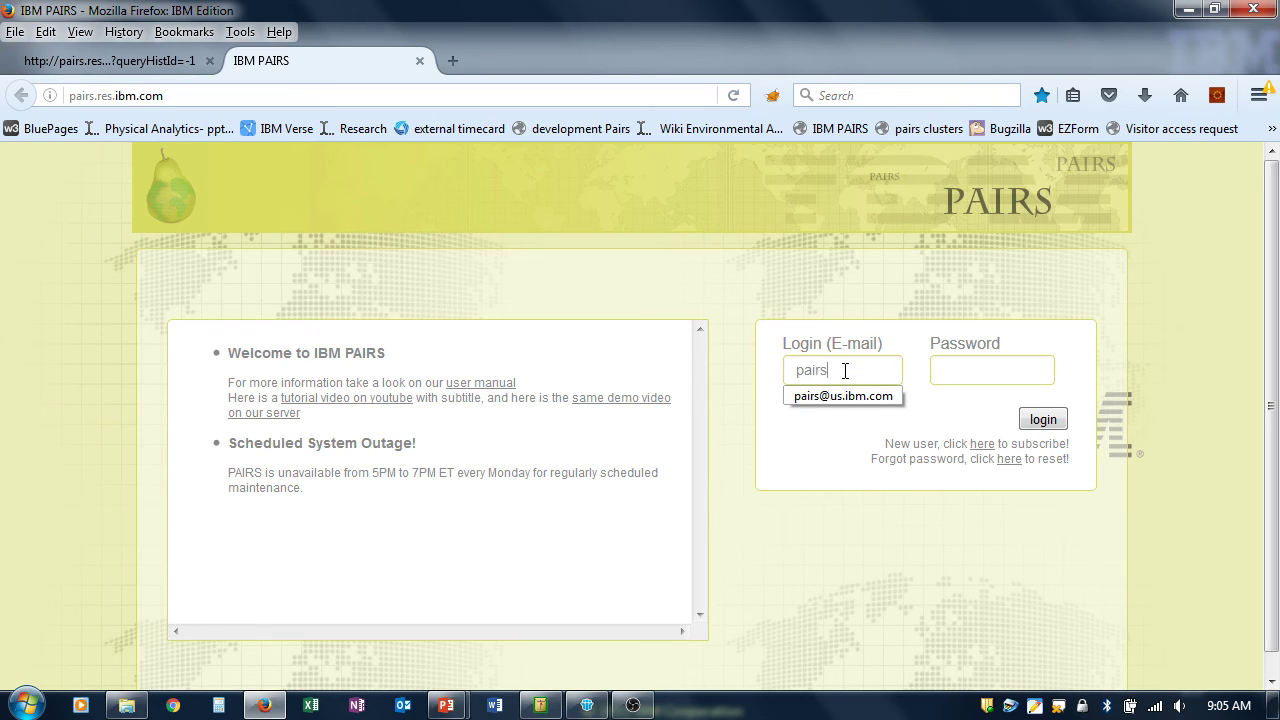
click(838, 397)
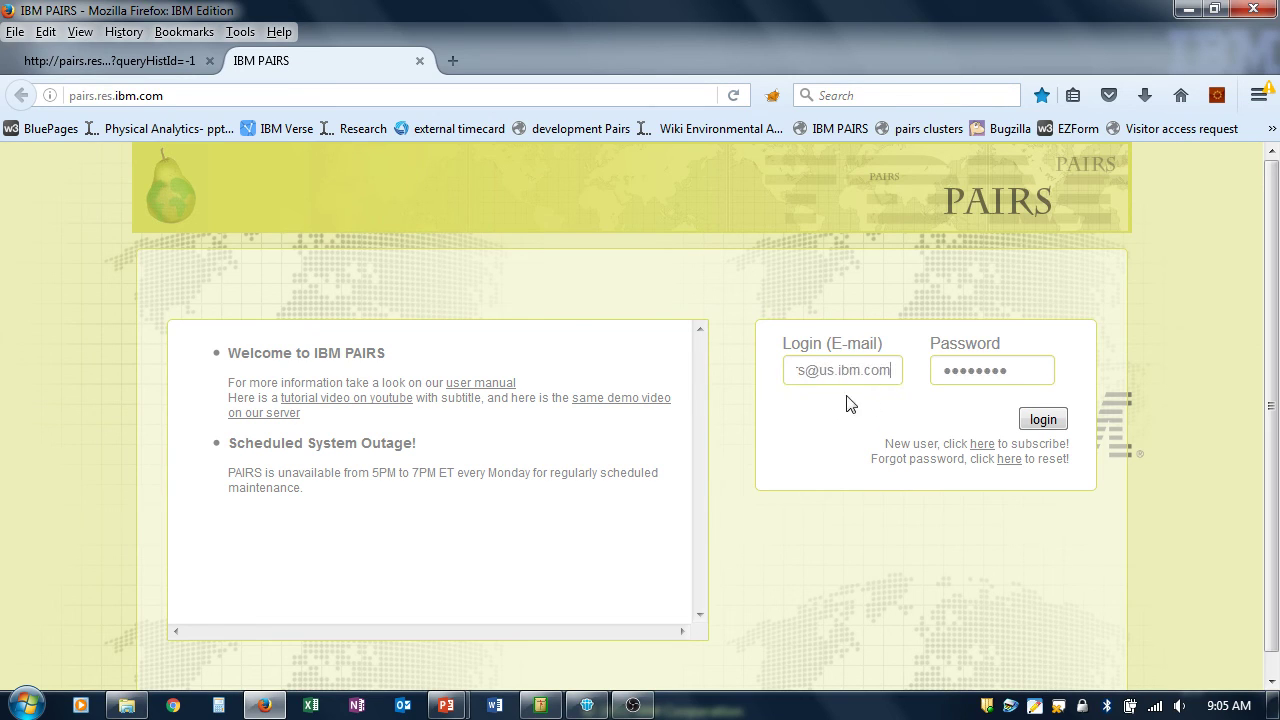
click(1045, 420)
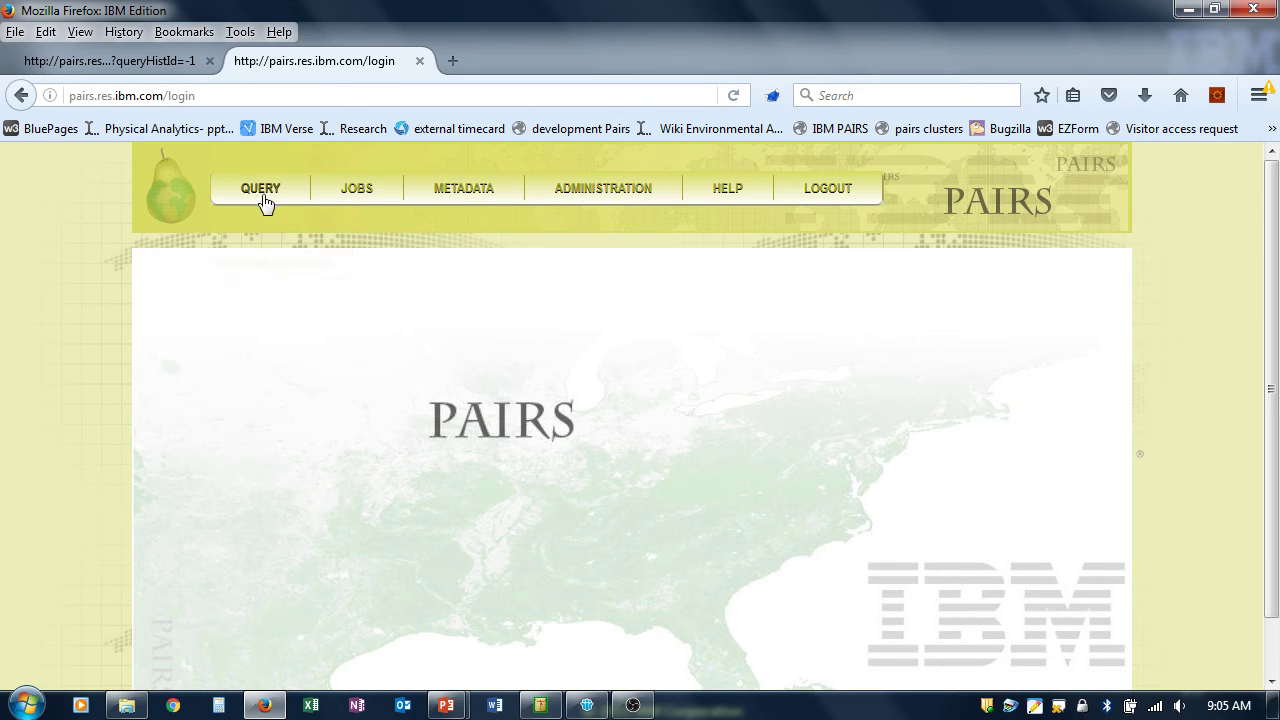
mouse_move(263, 196)
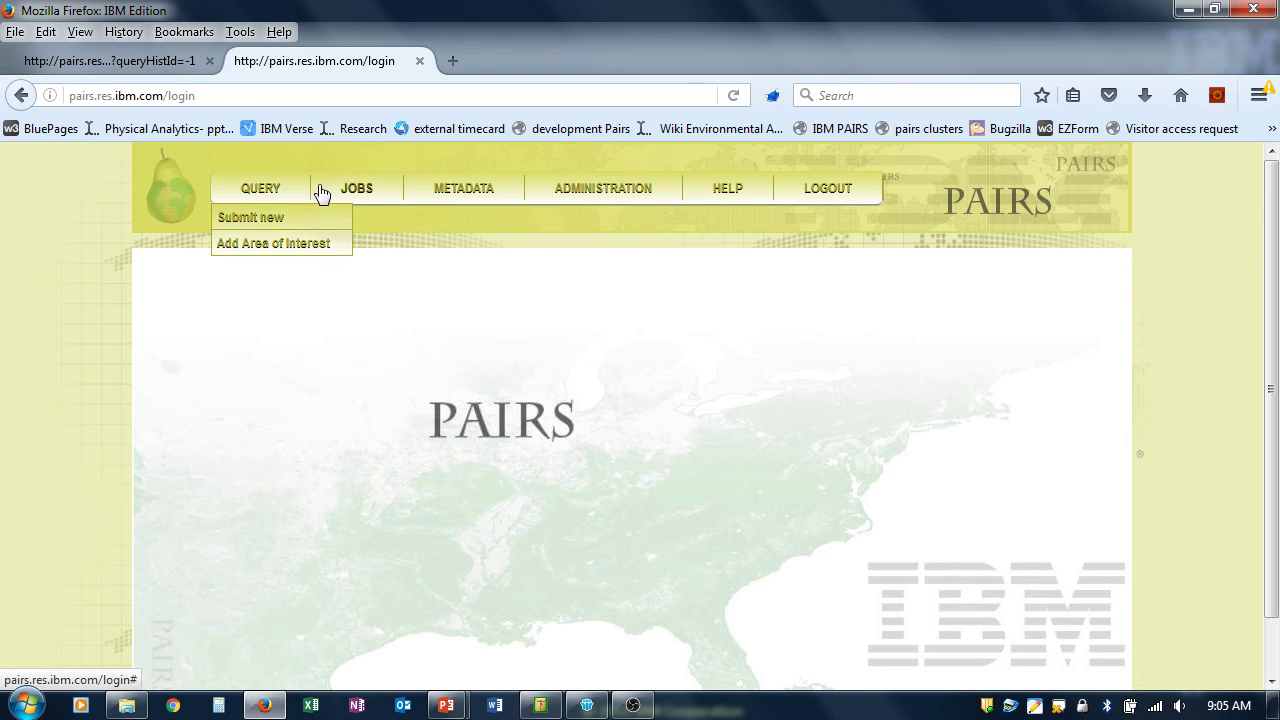
mouse_move(358, 196)
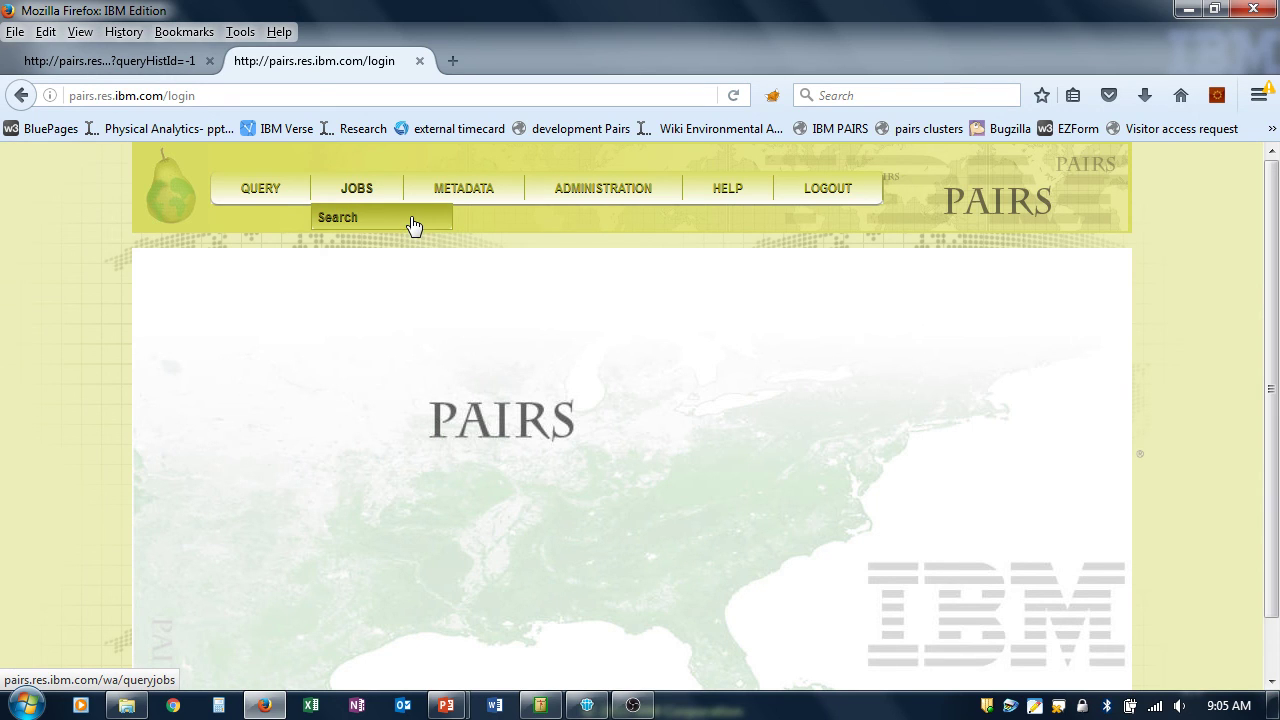
mouse_move(486, 189)
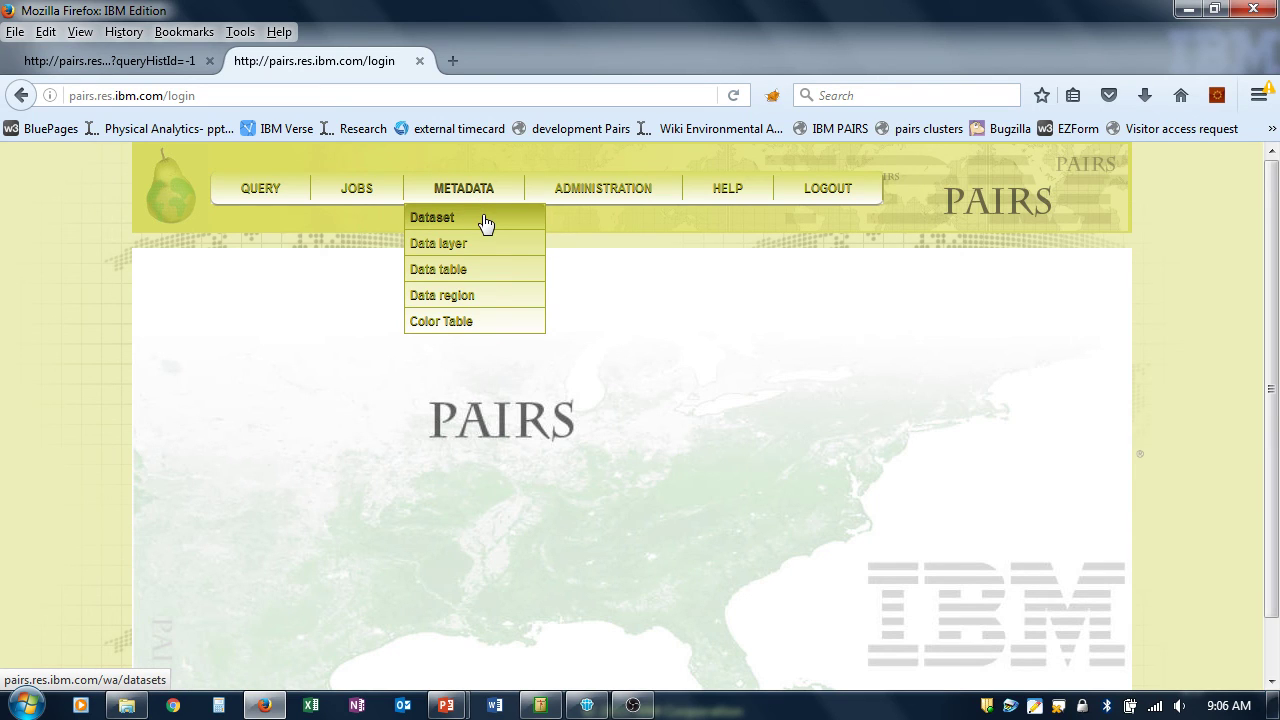
- Open the Dataset metadata page and browse datasets from cimis-raster to nam-forecast
click(484, 220)
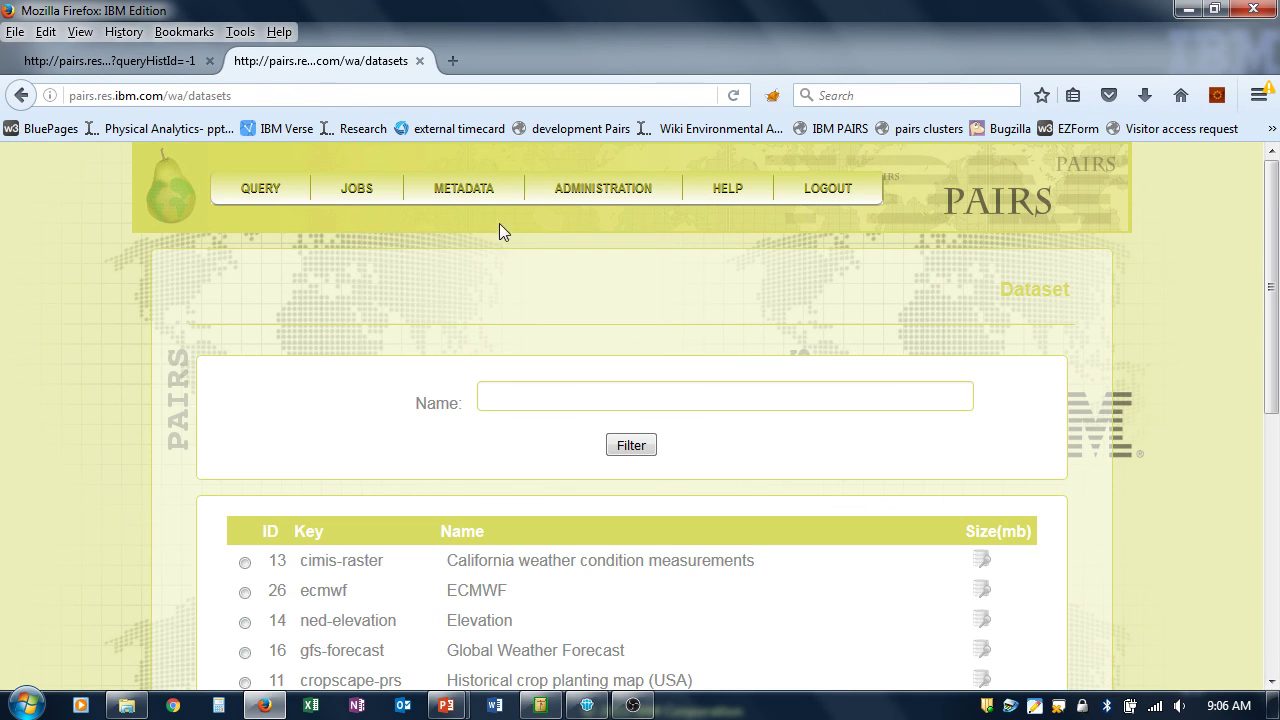
drag(1273, 284, 1273, 502)
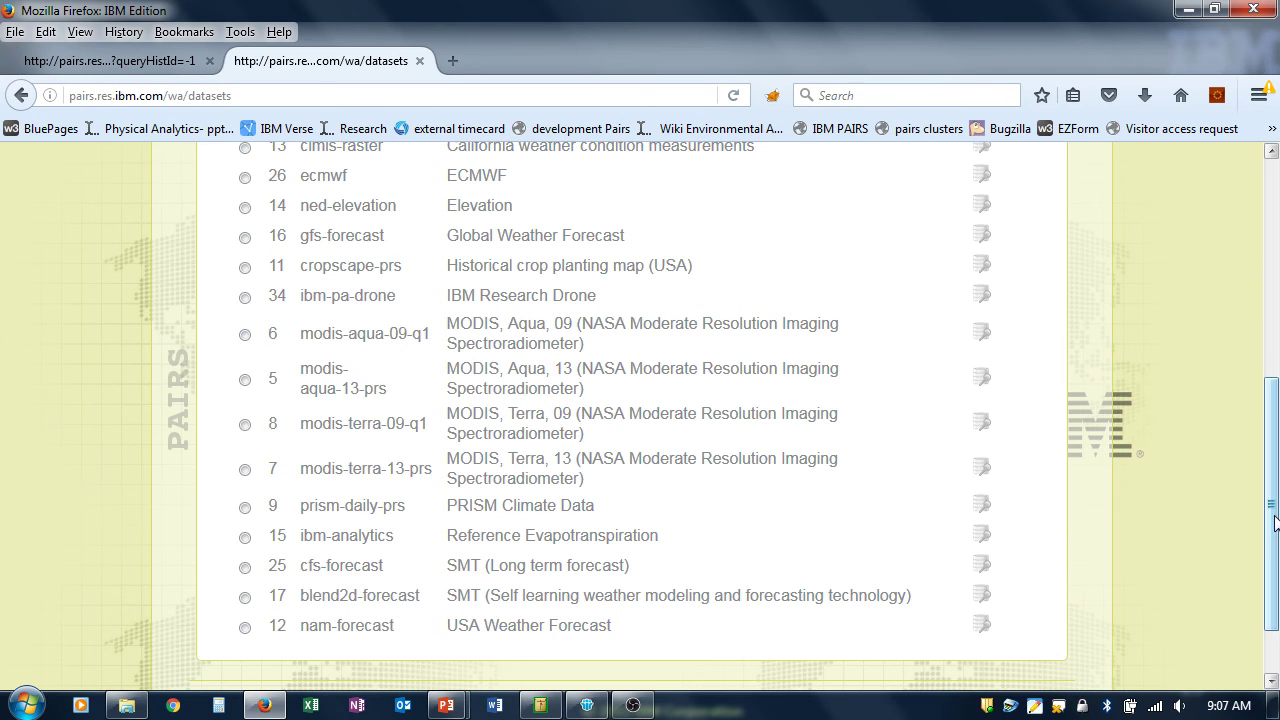
scroll(1276, 523, down, 1)
scroll(536, 226, up, 8)
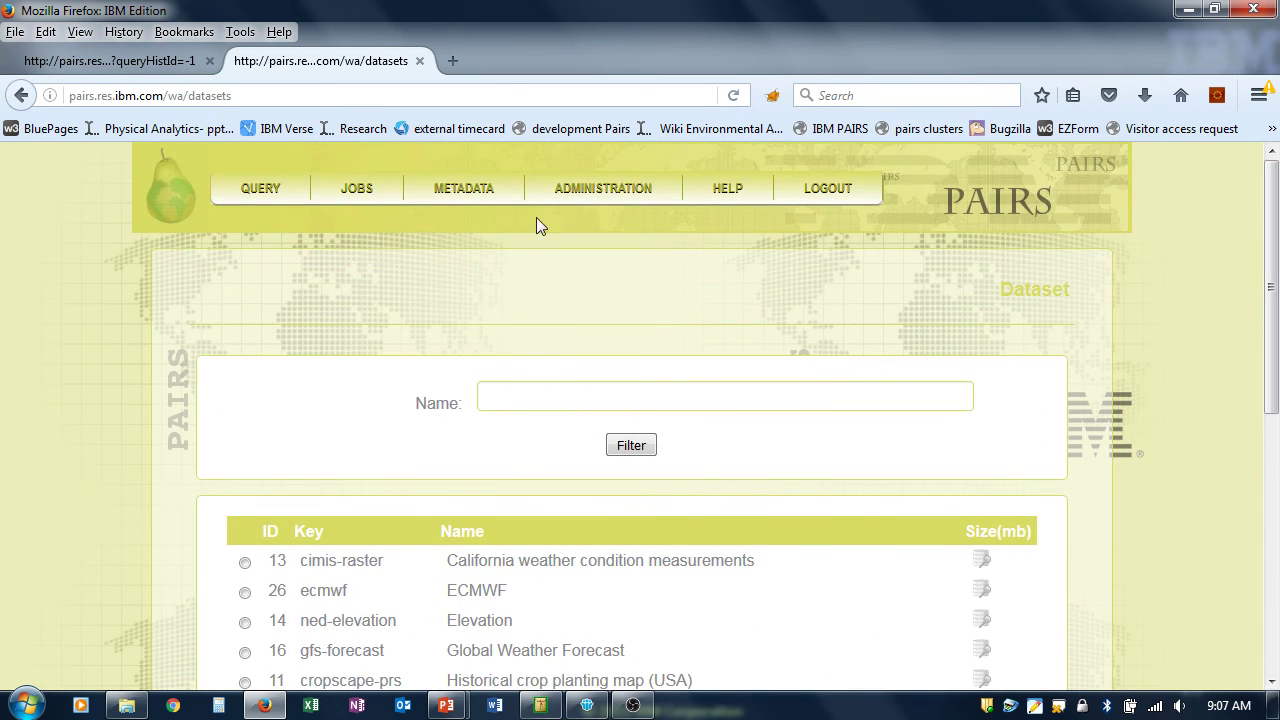
- Filter the Data layer page to USA Weather Forecast and browse its seven layers
mouse_move(462, 192)
click(459, 244)
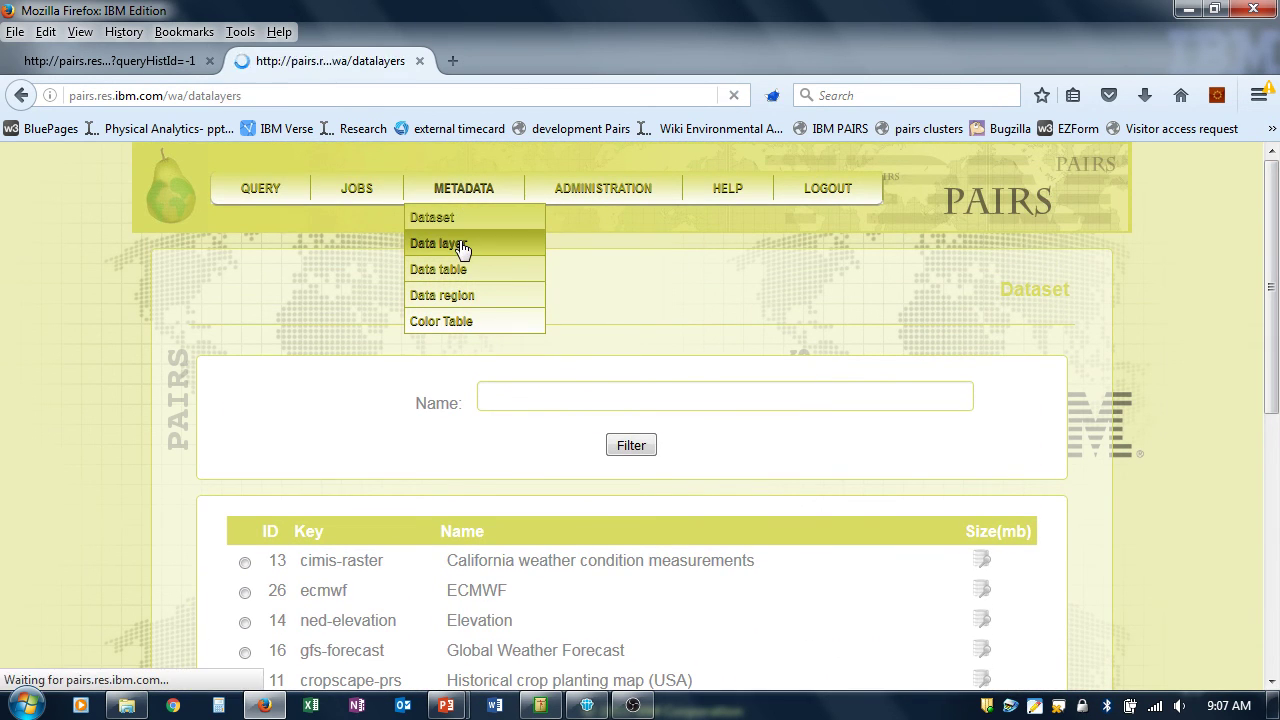
click(686, 400)
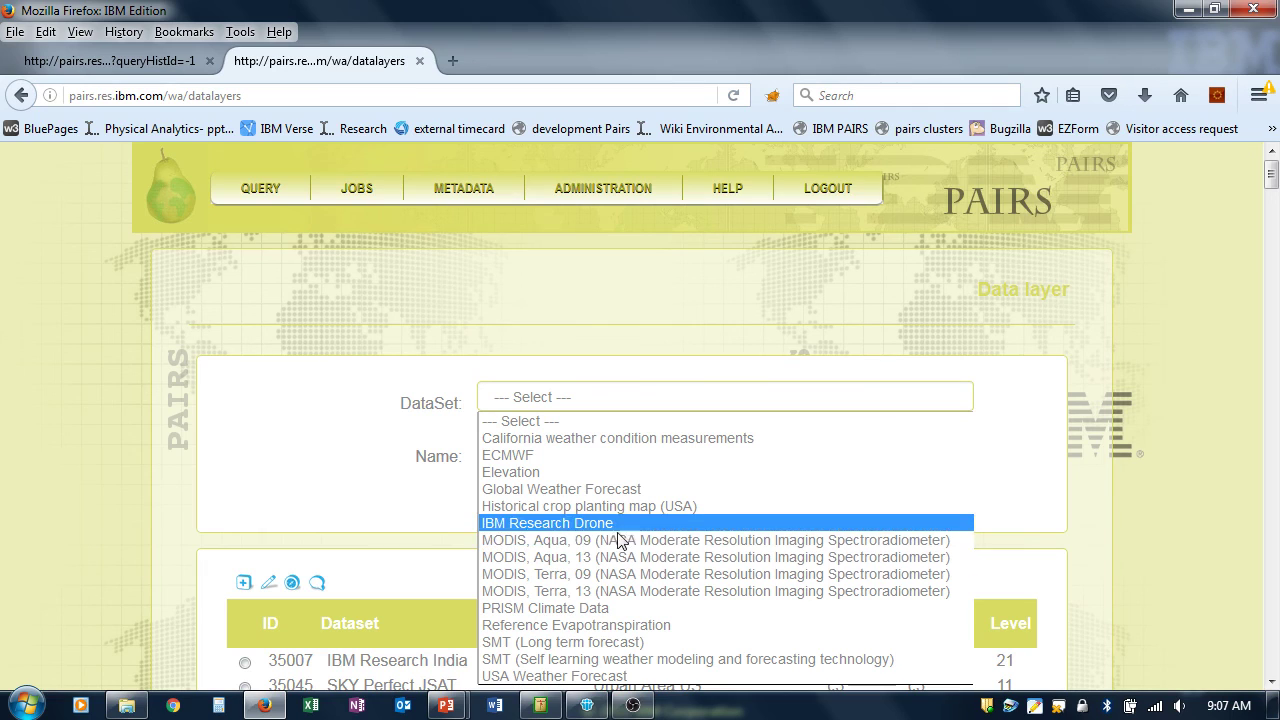
click(619, 676)
click(630, 497)
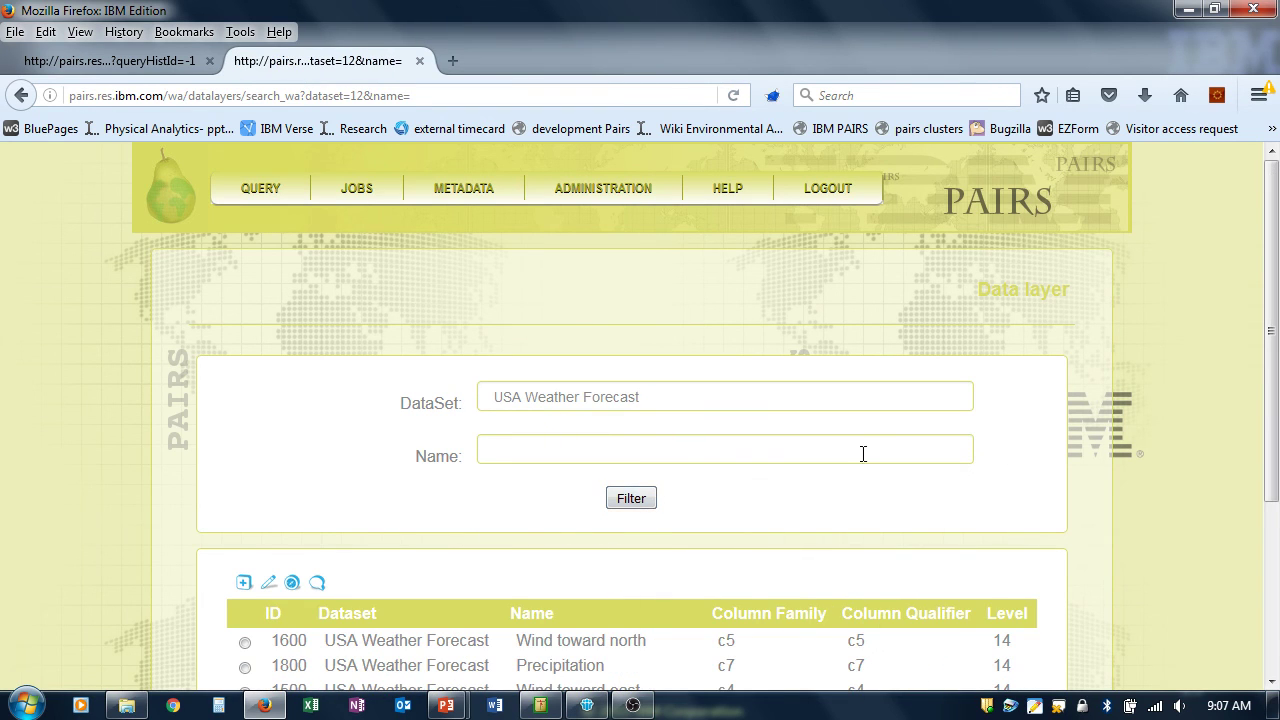
drag(1275, 312, 1273, 467)
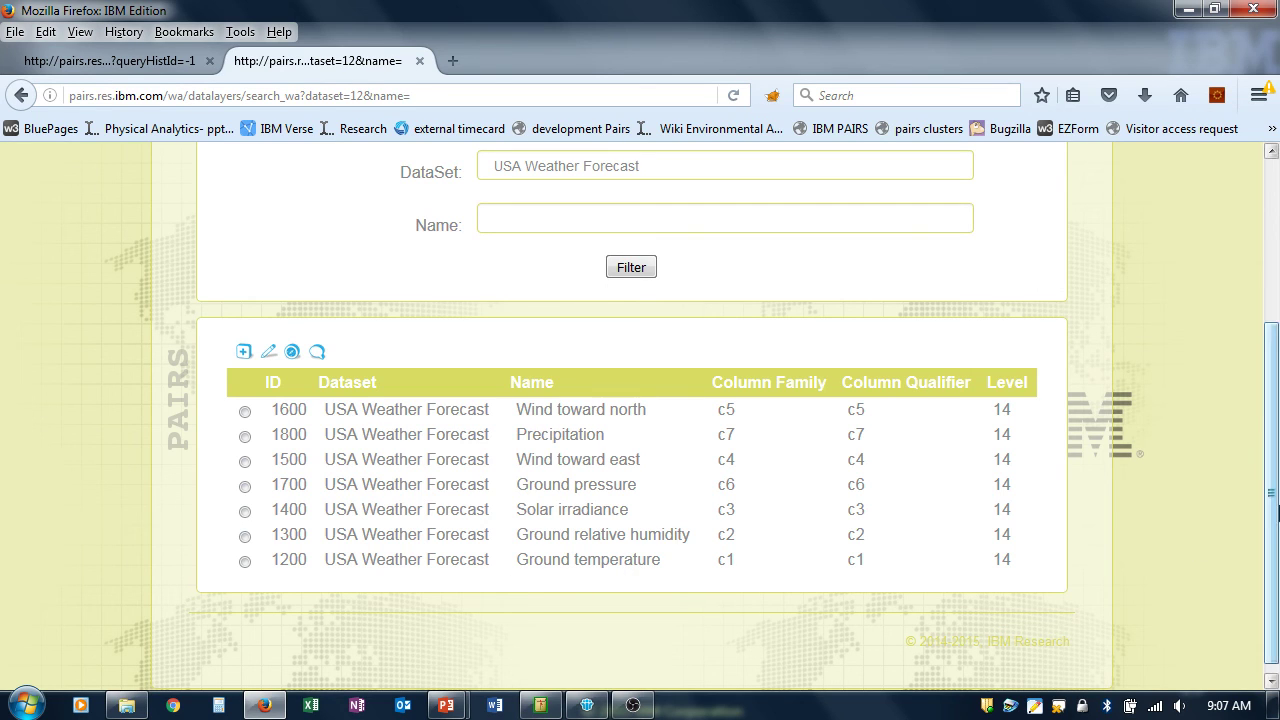
drag(1273, 510, 1273, 441)
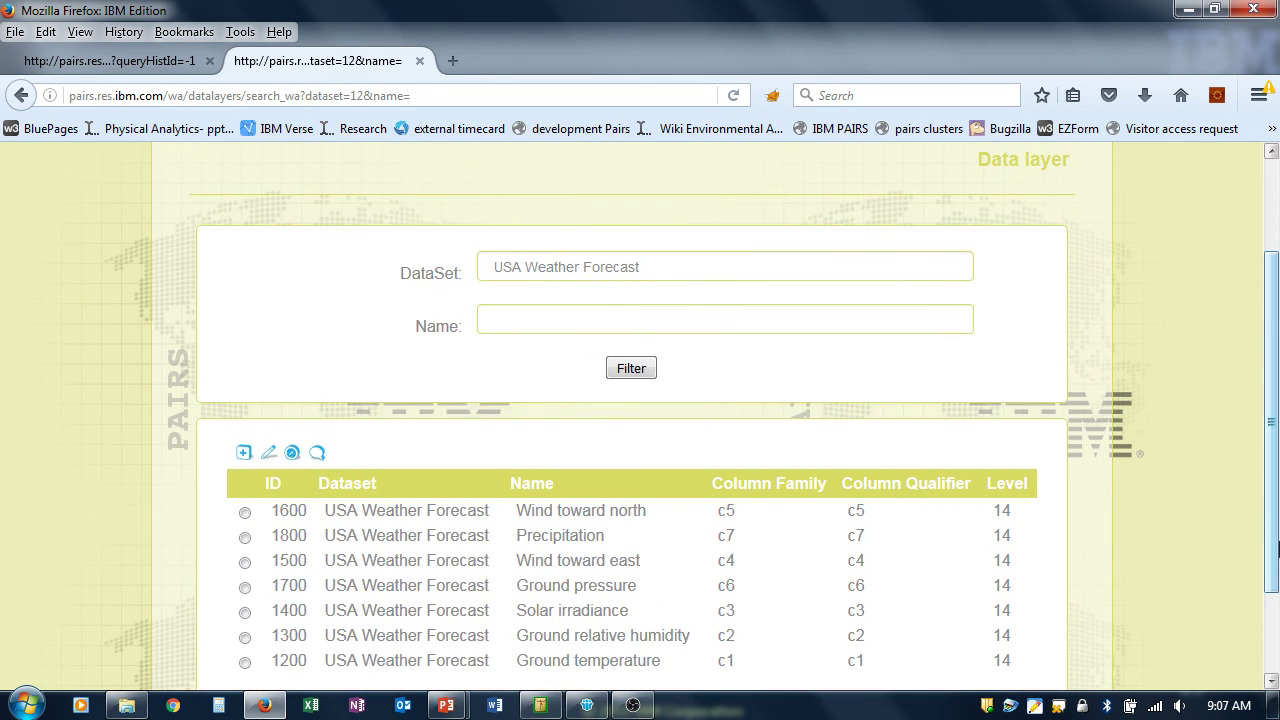
drag(1277, 527, 1275, 460)
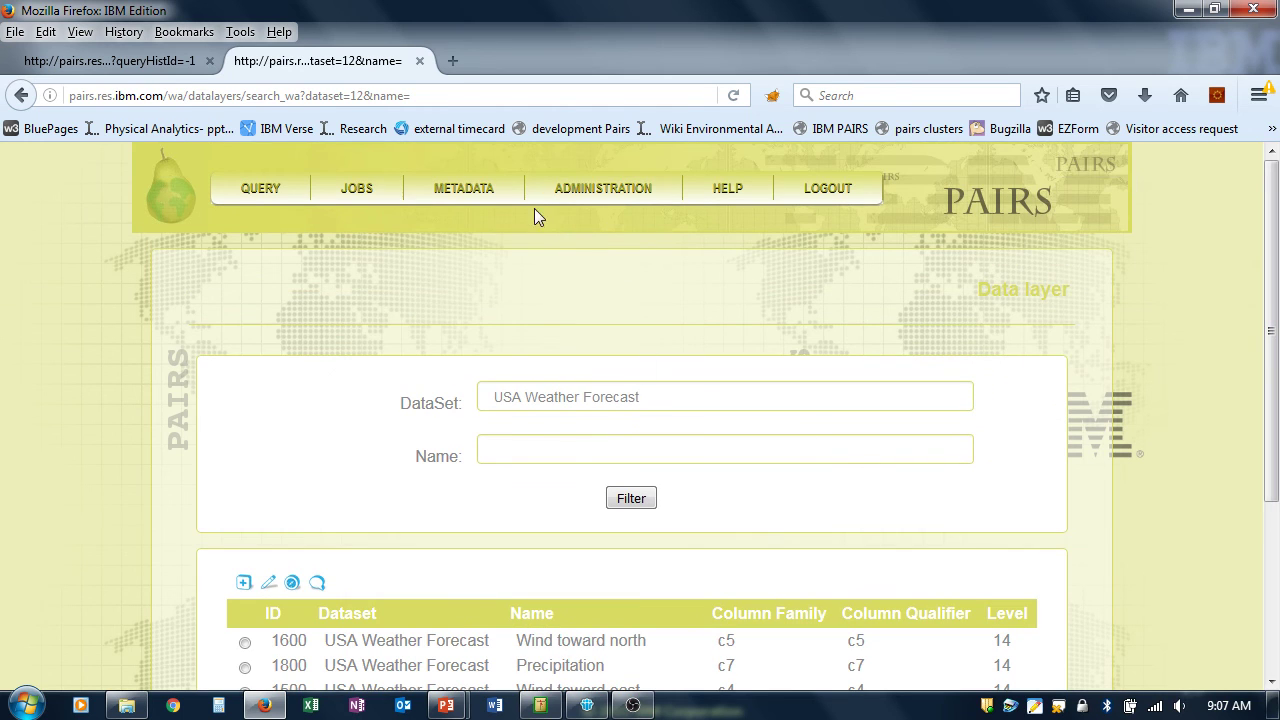
mouse_move(478, 194)
click(470, 270)
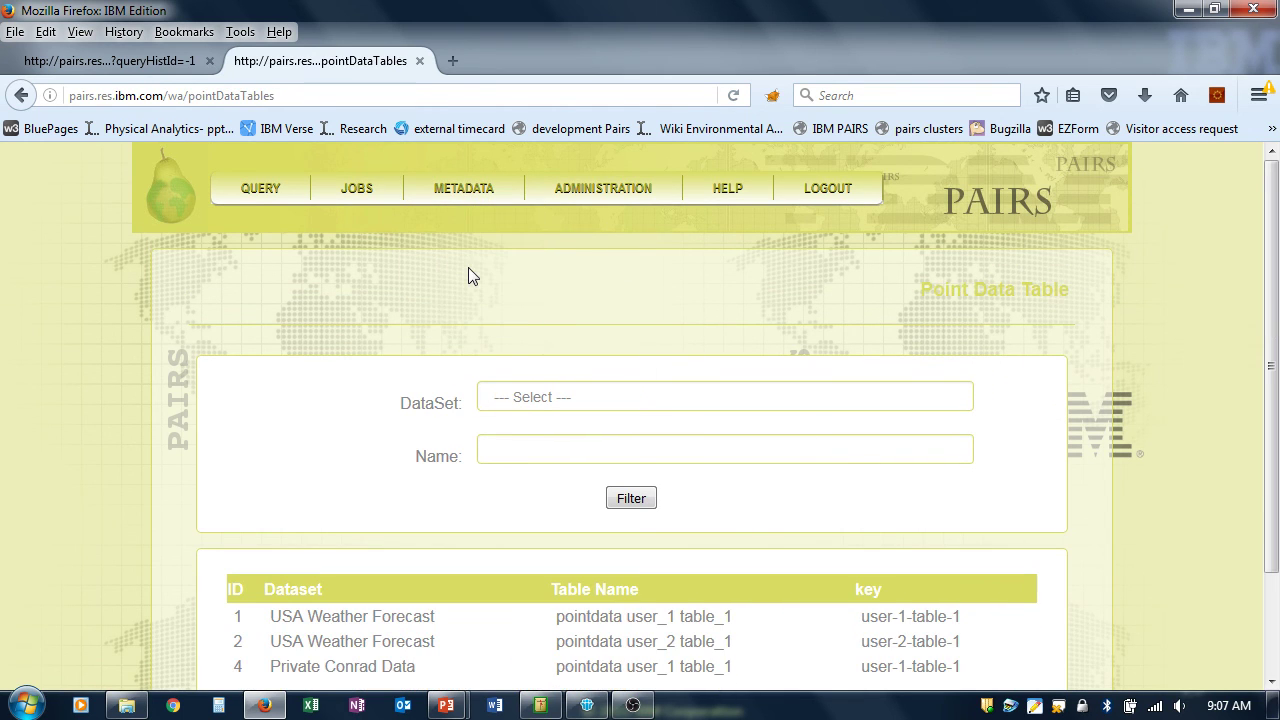
scroll(1277, 318, down, 1)
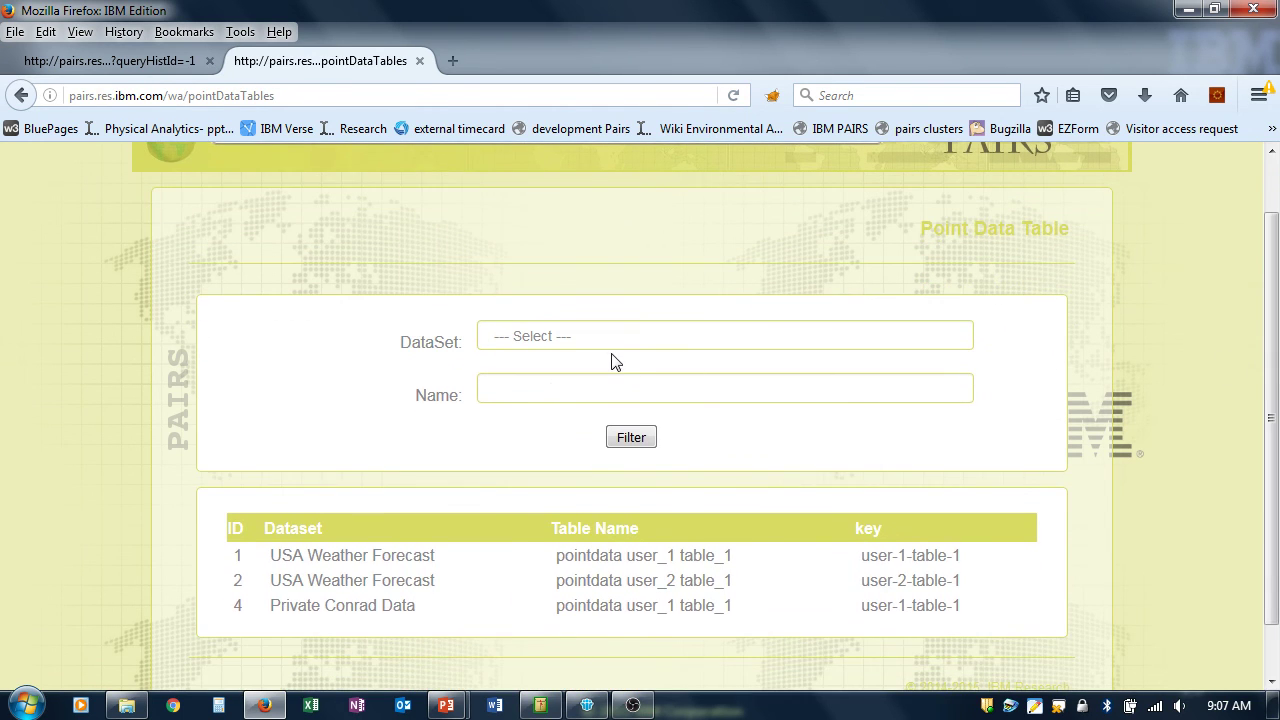
scroll(1277, 350, up, 1)
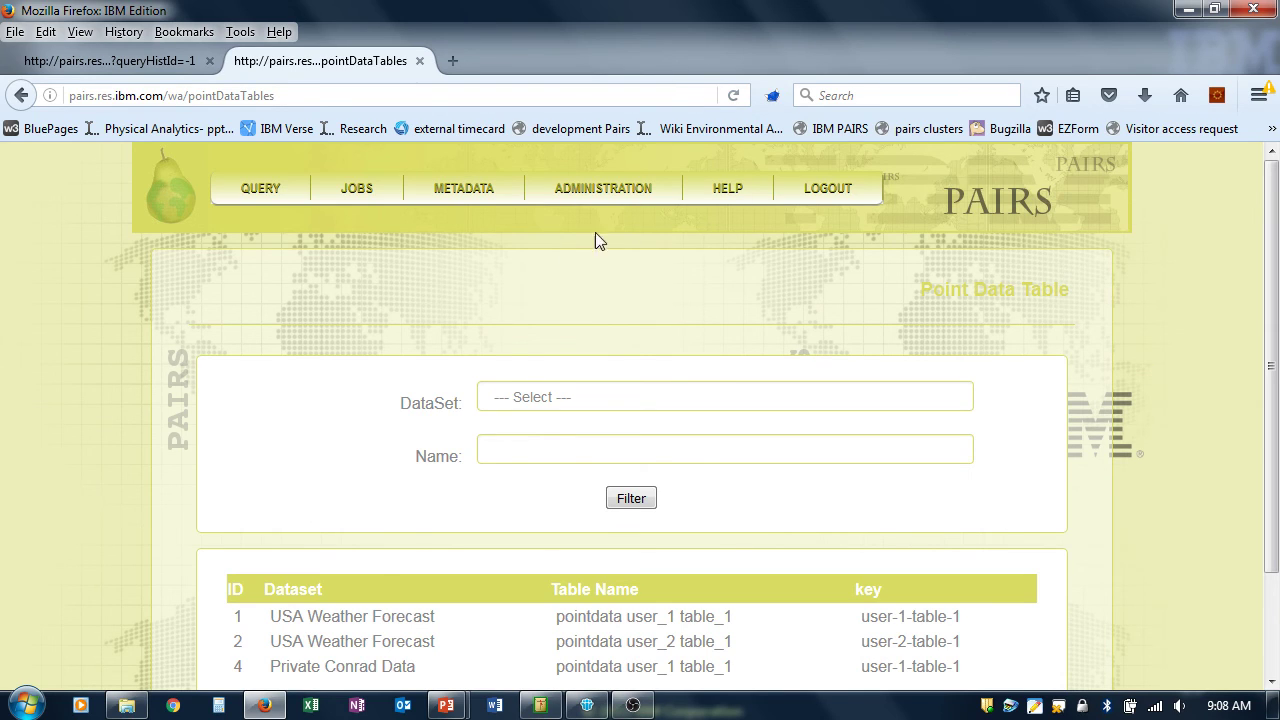
mouse_move(463, 200)
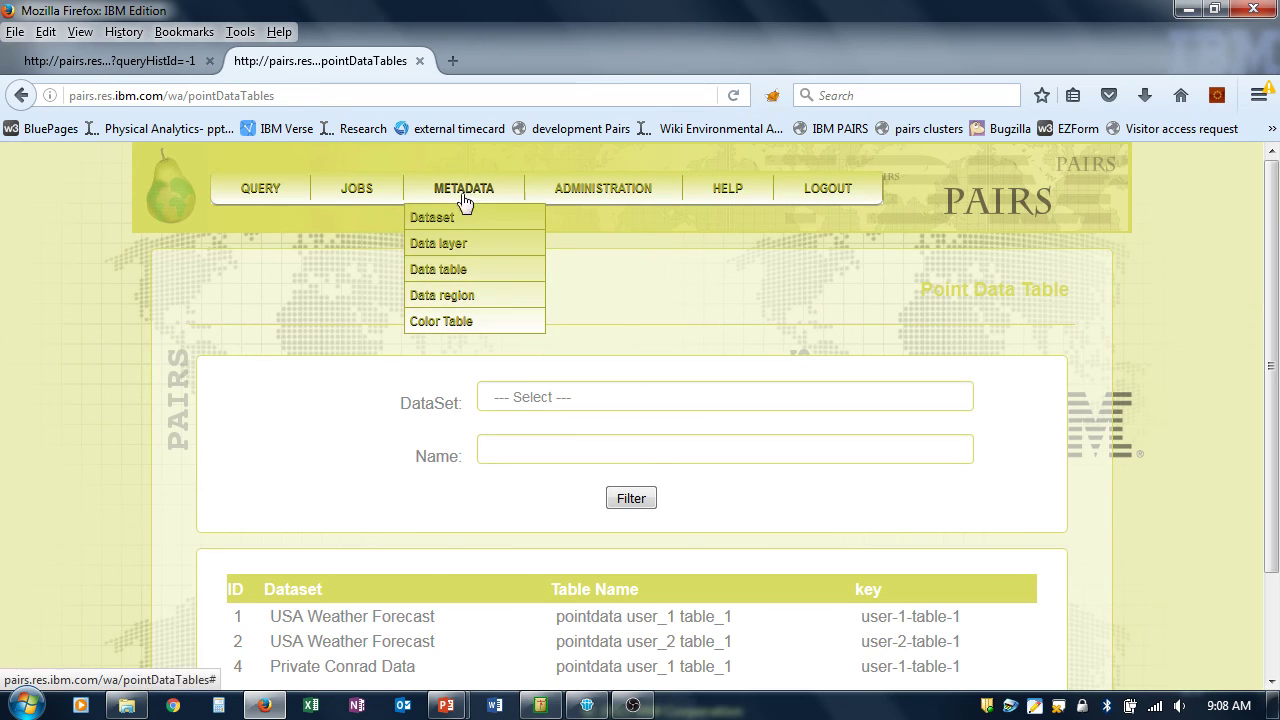
- Filter the Data region page to dataset MODIS, Aqua, 09 and layer Band 1 (red)
click(463, 297)
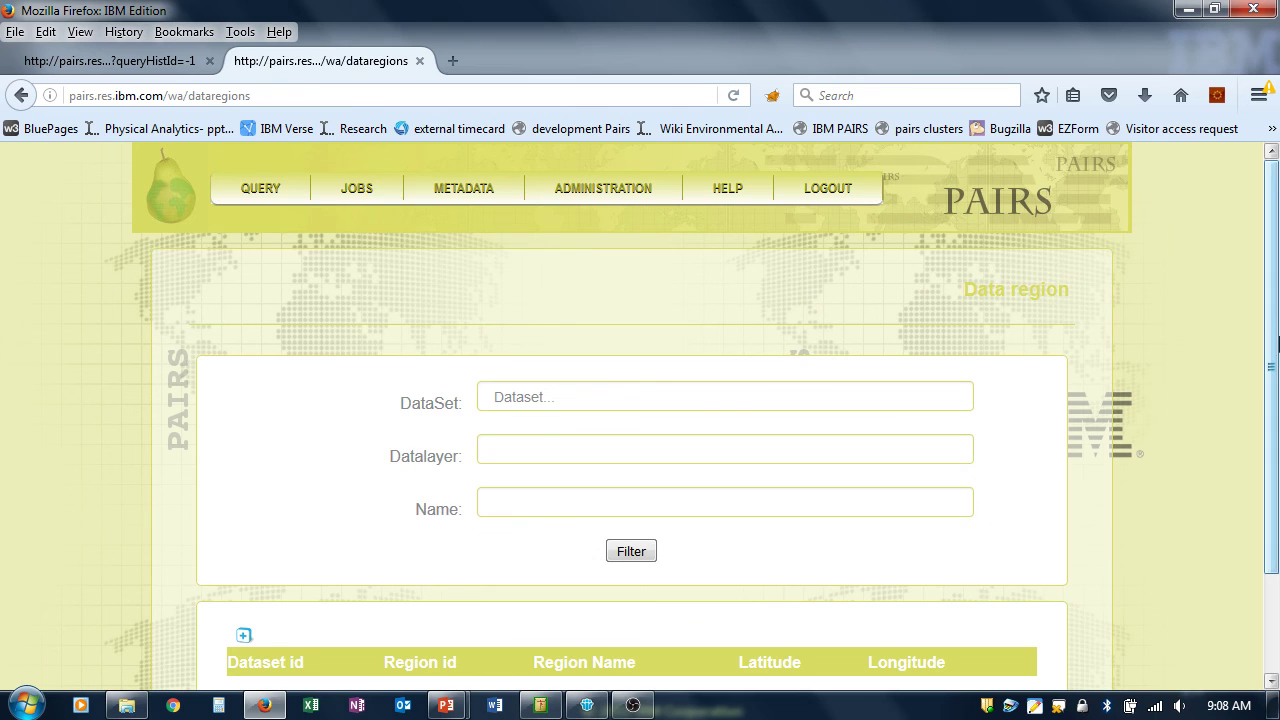
scroll(560, 354, down, 2)
click(586, 312)
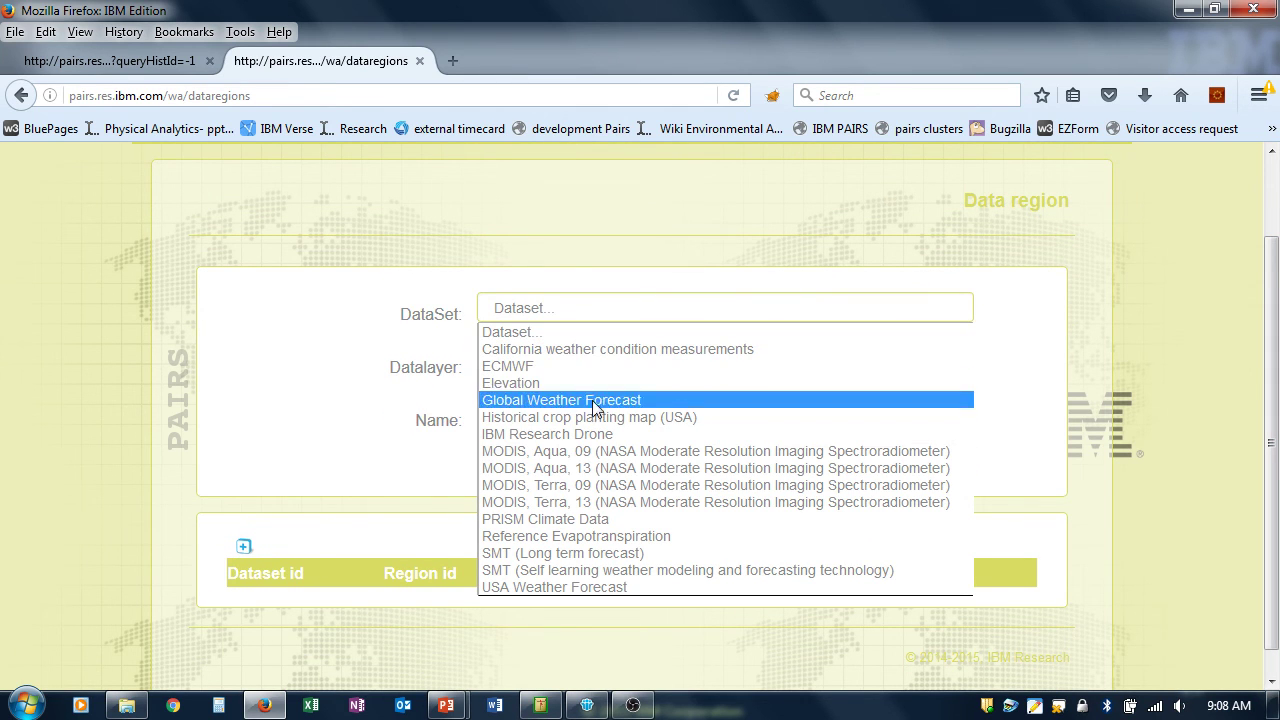
click(600, 453)
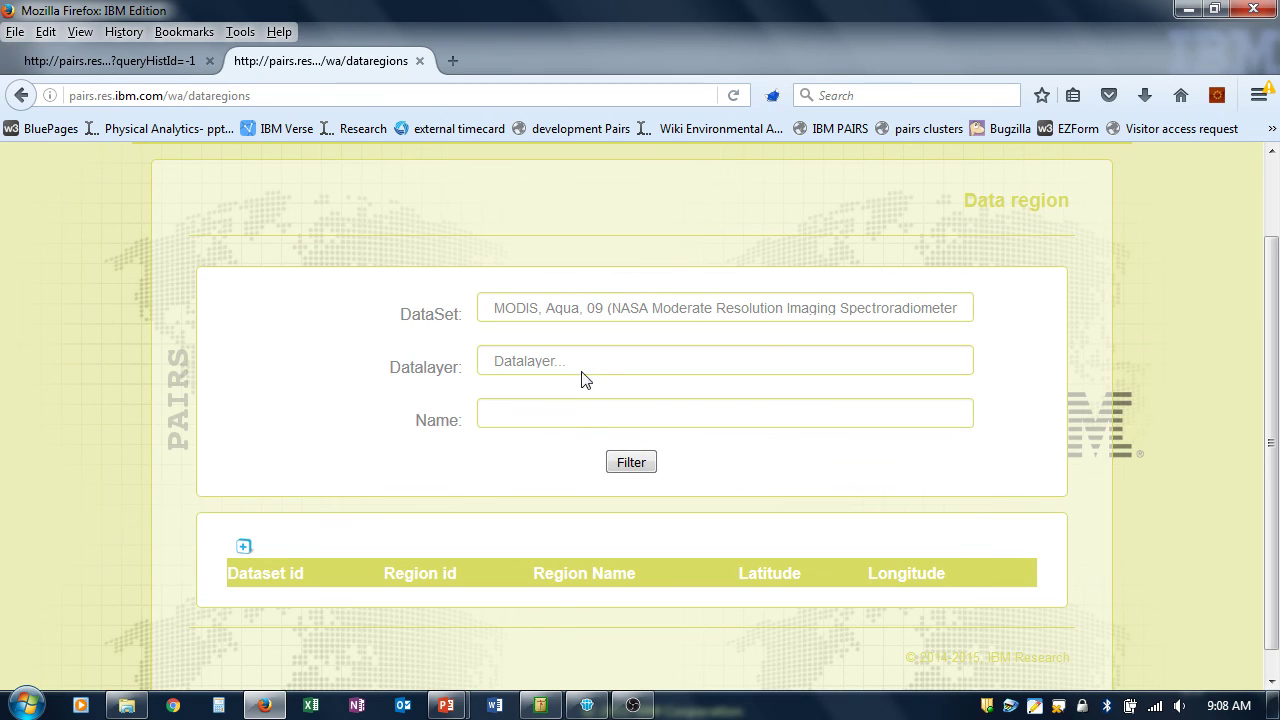
click(581, 360)
click(577, 402)
click(633, 470)
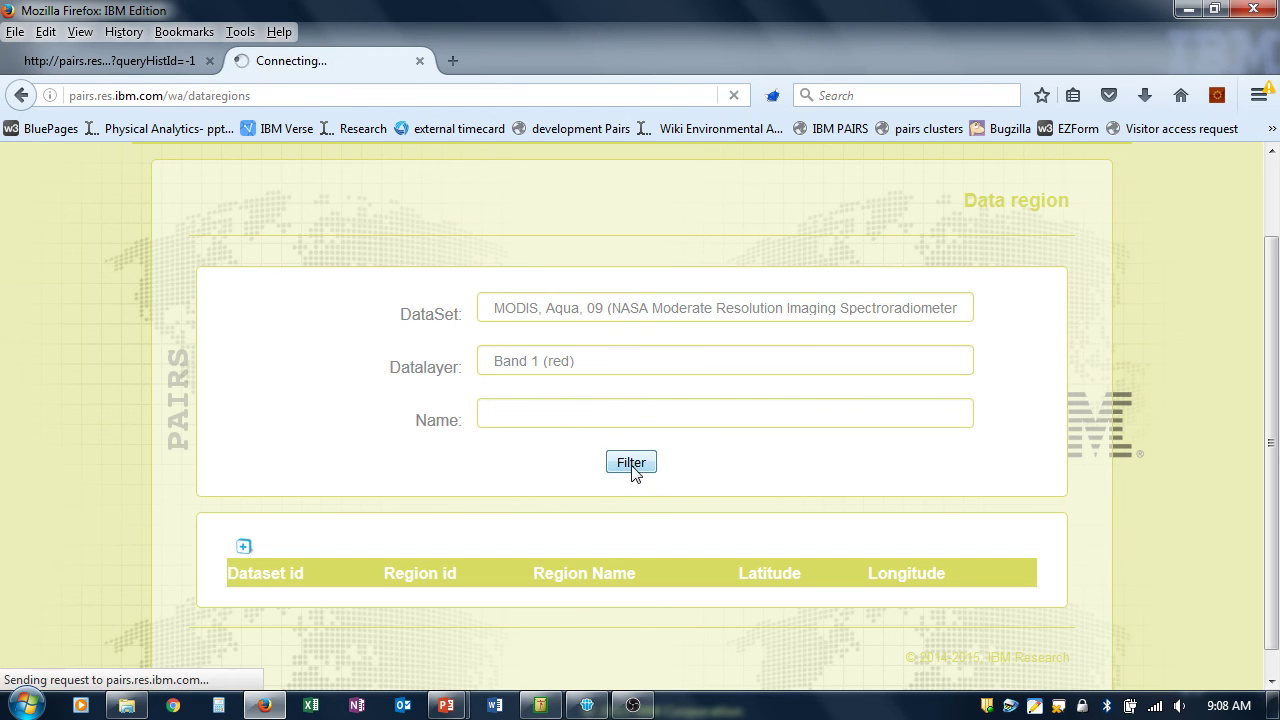
drag(1271, 192, 1271, 240)
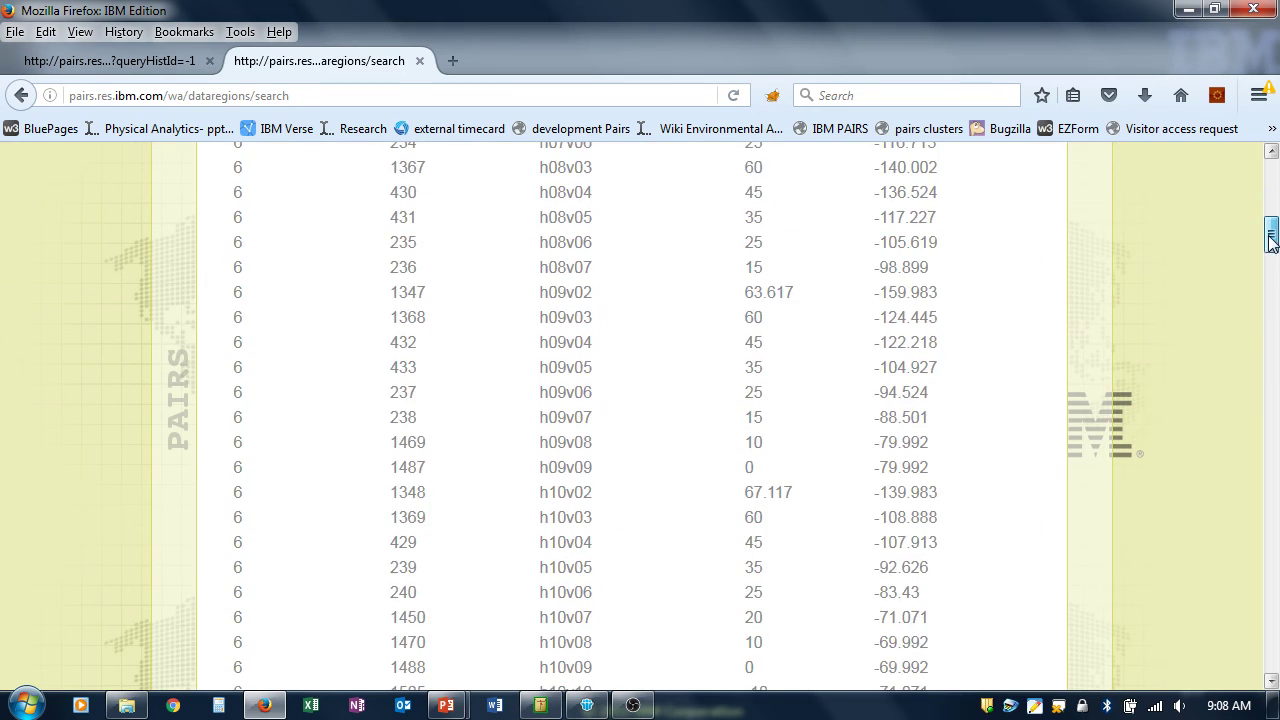
scroll(795, 375, up, 5)
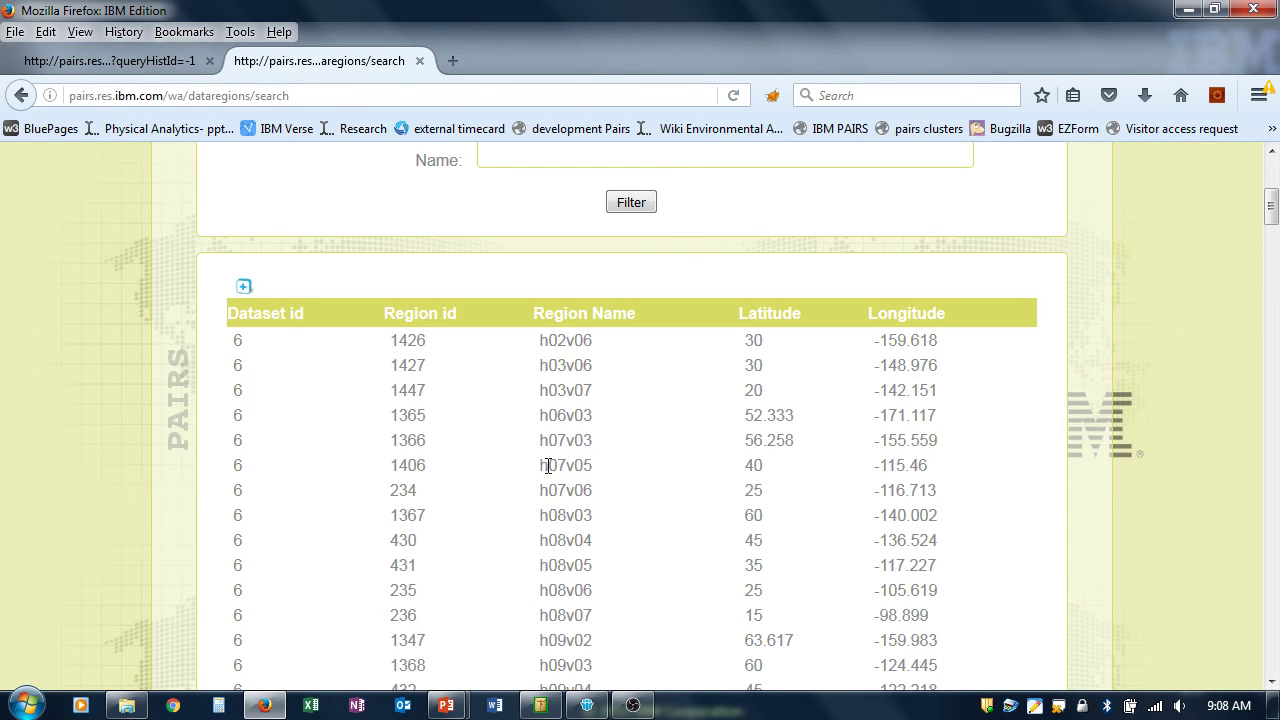
- Highlight region h07v05 and its coordinates 40, -115.46 in the results table
drag(539, 465, 598, 472)
click(594, 465)
drag(747, 463, 940, 476)
click(940, 476)
drag(1272, 220, 1273, 177)
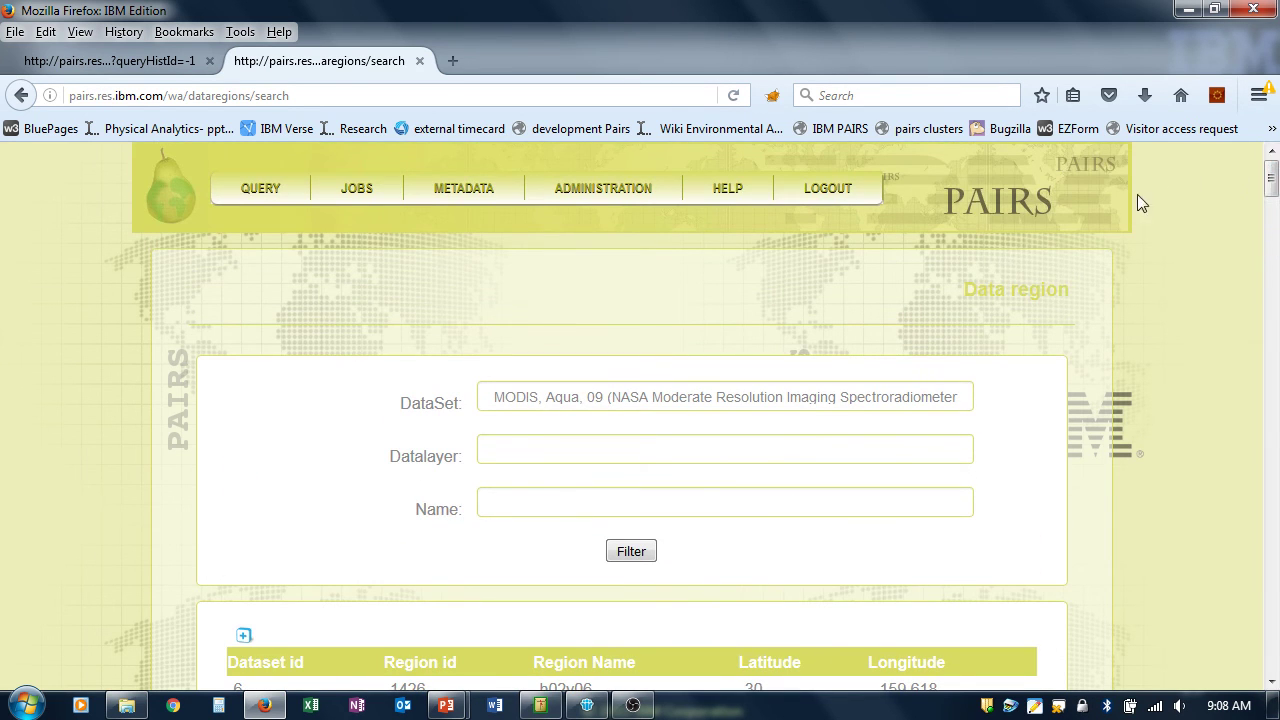
- Open the Blue colour table for editing and scroll its colours from DAD9FF to FFFFFF
mouse_move(471, 200)
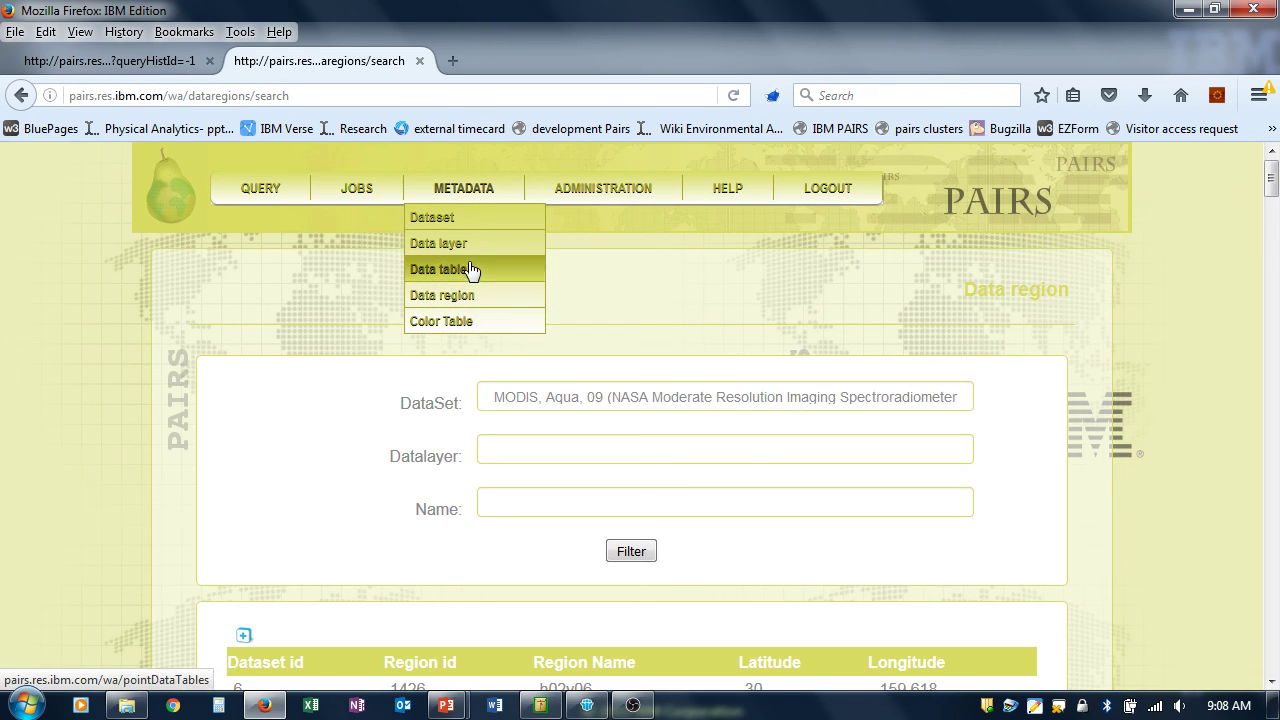
click(471, 320)
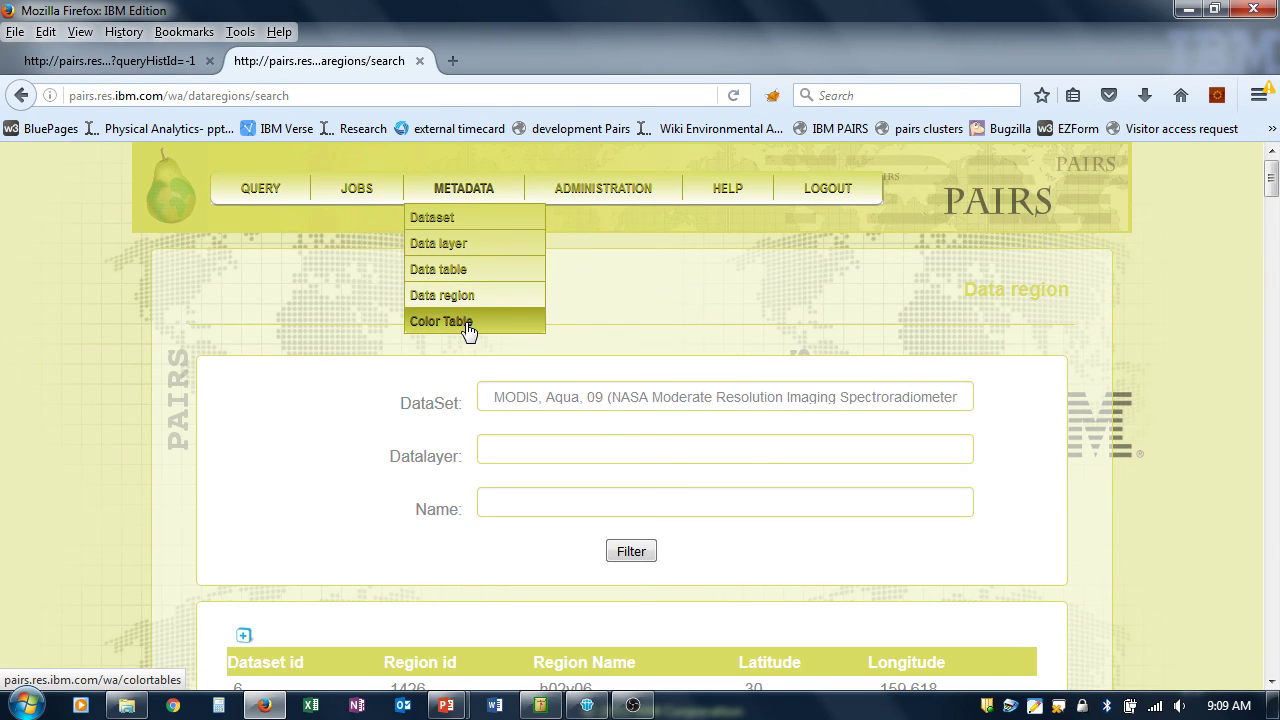
scroll(1275, 252, down, 3)
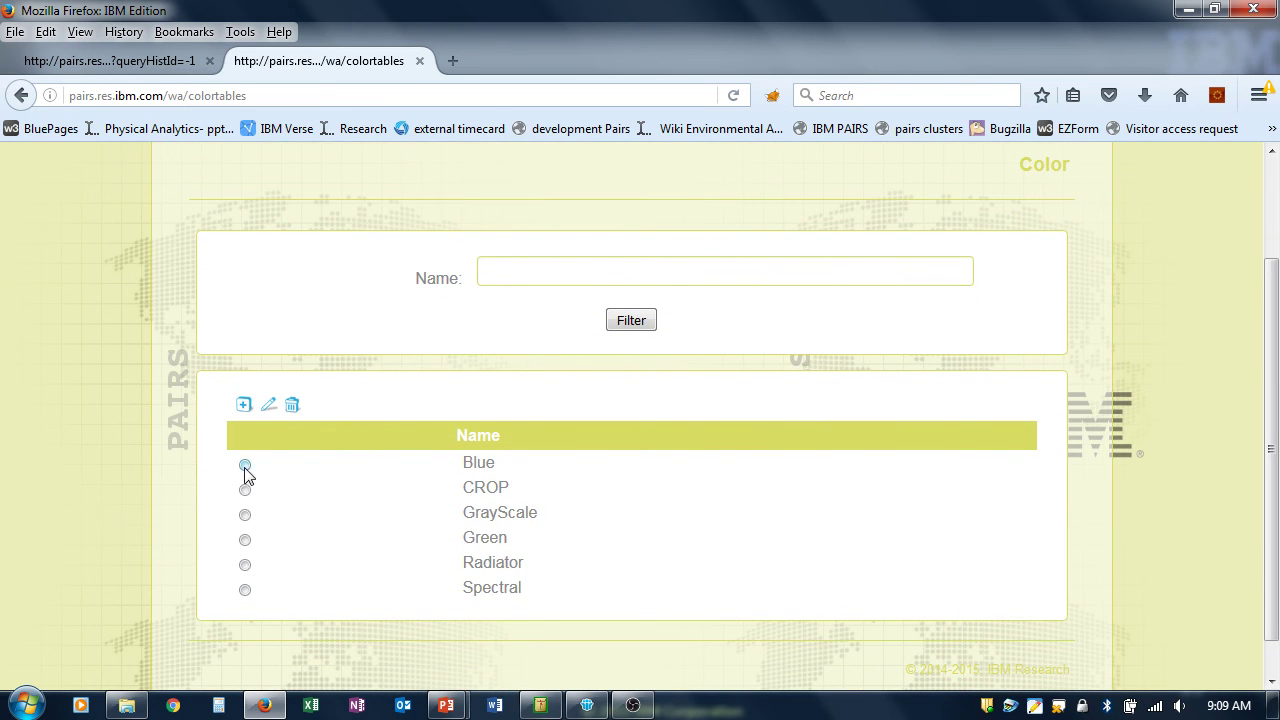
click(245, 465)
click(269, 408)
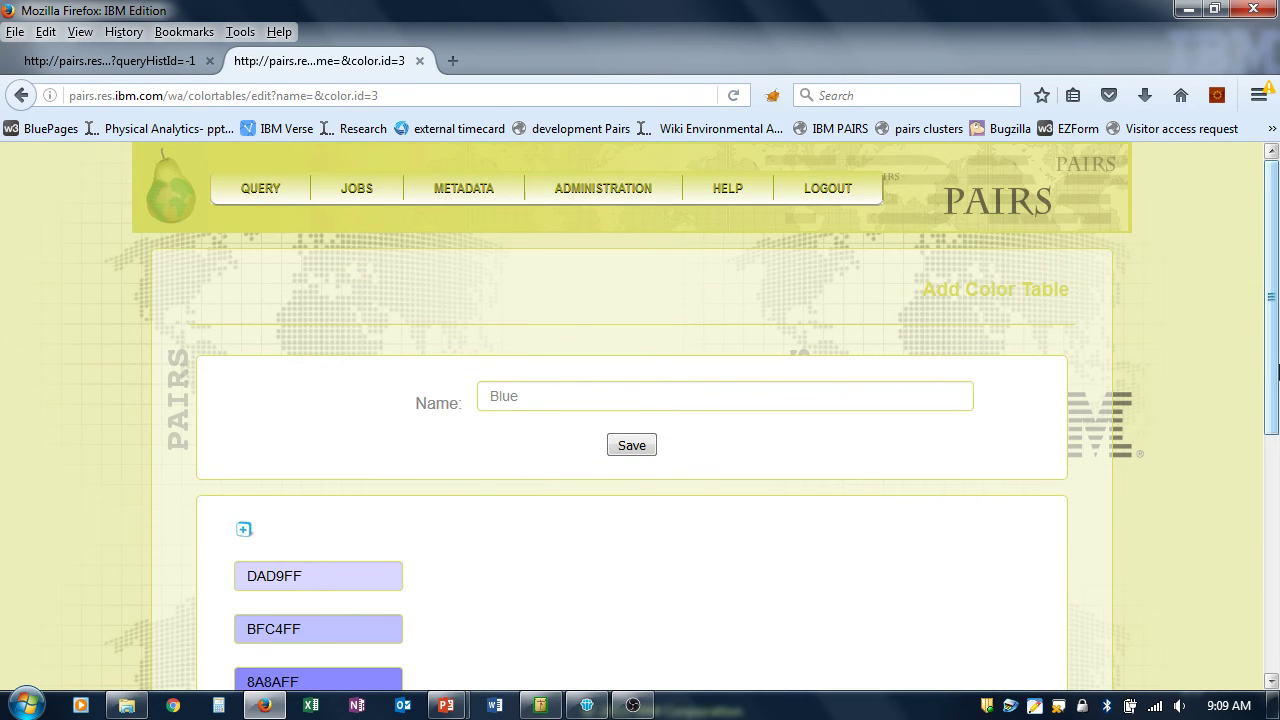
drag(1274, 340, 1277, 500)
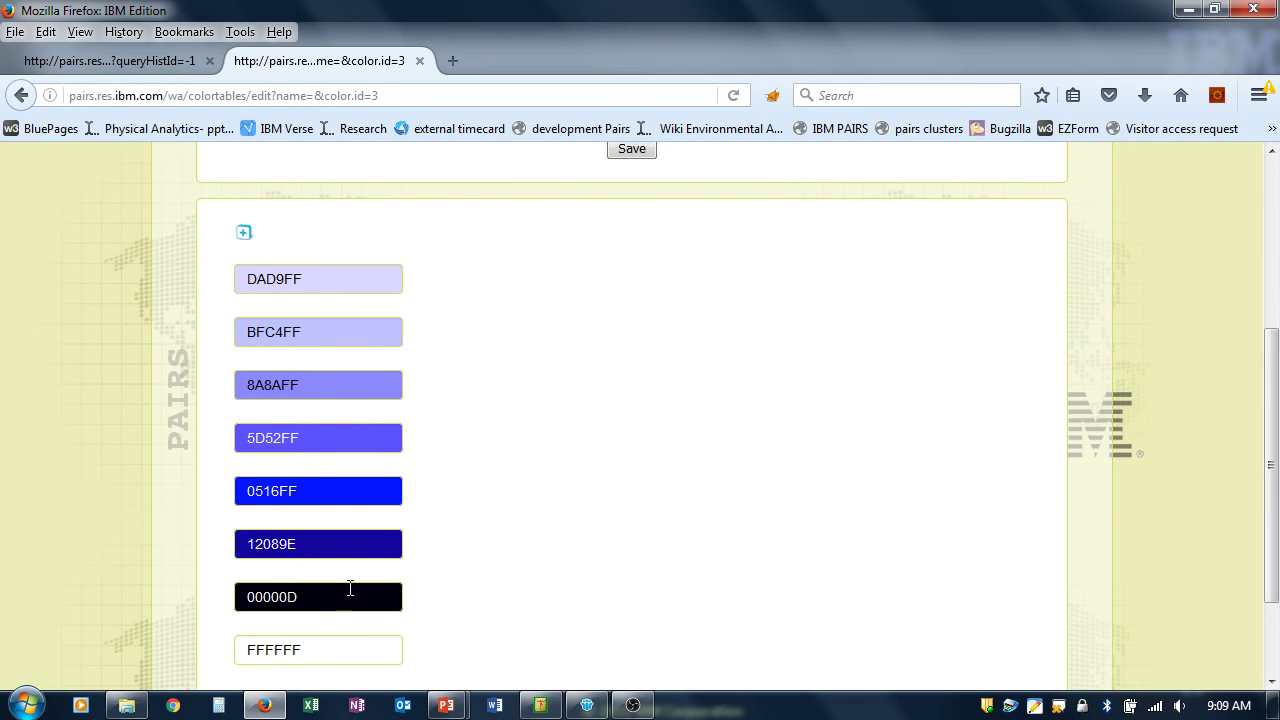
drag(1276, 507, 1270, 312)
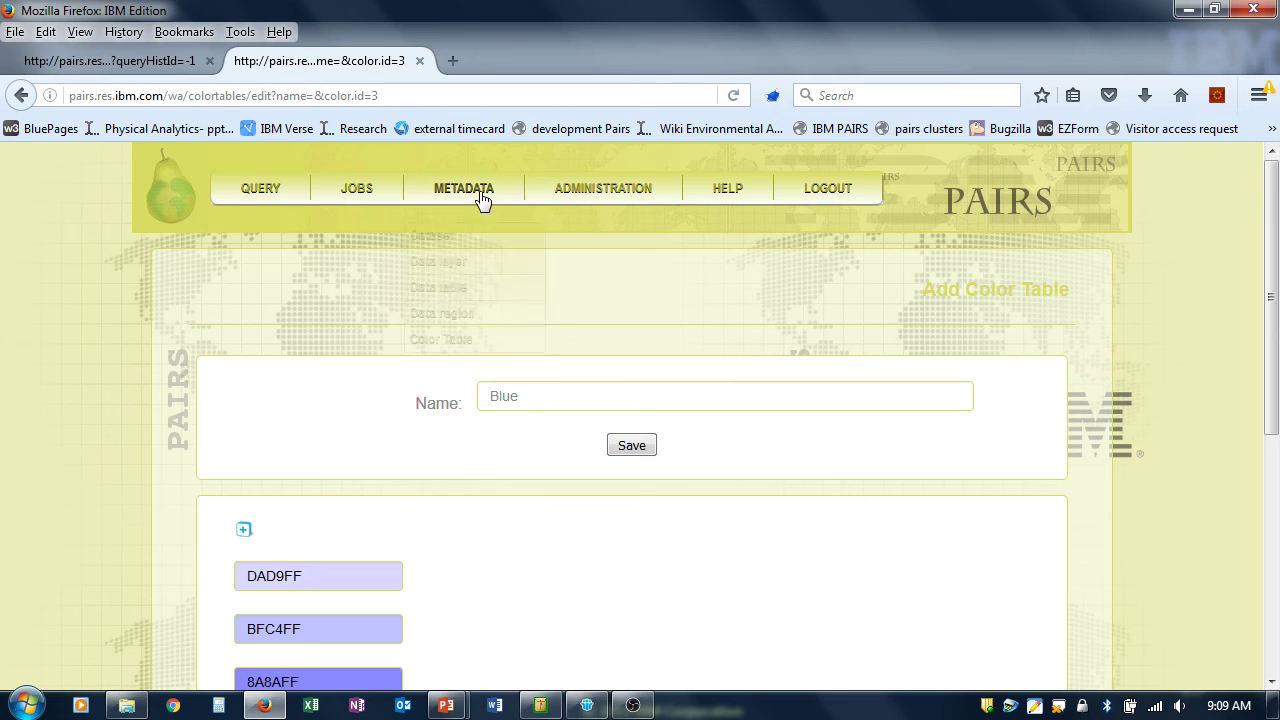
- Return to the unfiltered Data layer page and scroll past layers like landsat8_ndvi_times_10K and corn
mouse_move(478, 200)
click(480, 245)
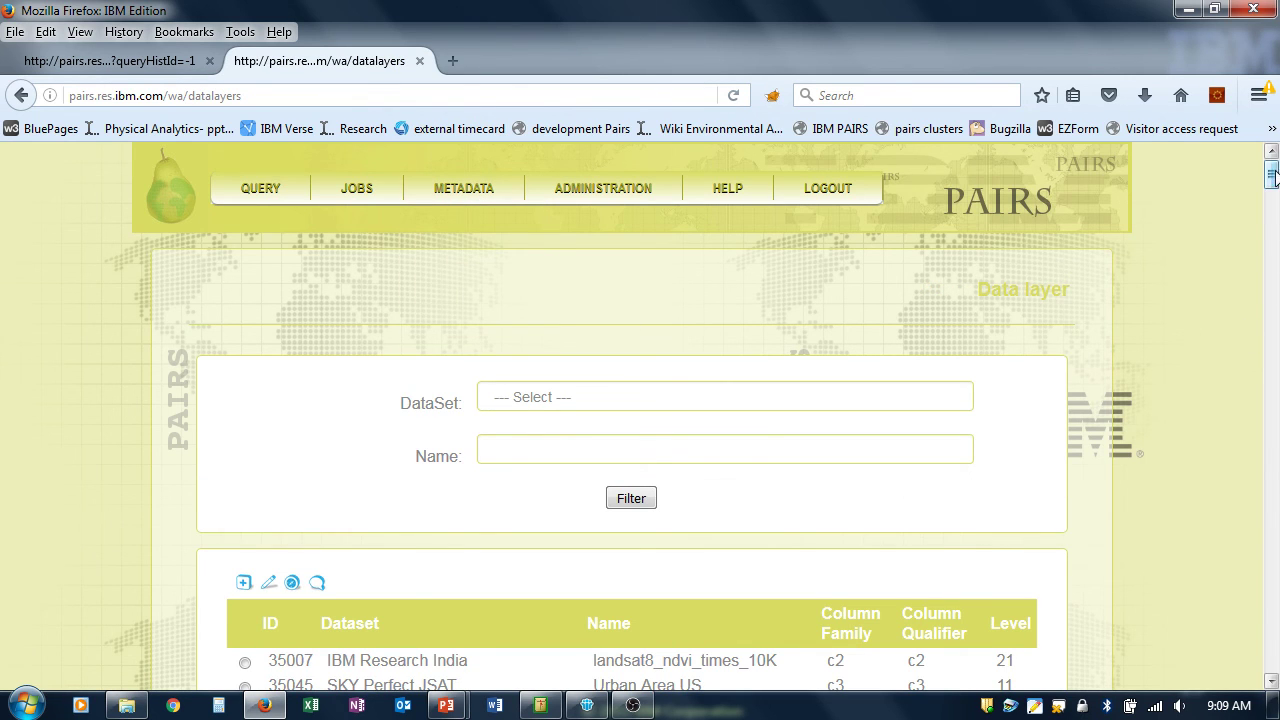
scroll(1273, 186, down, 4)
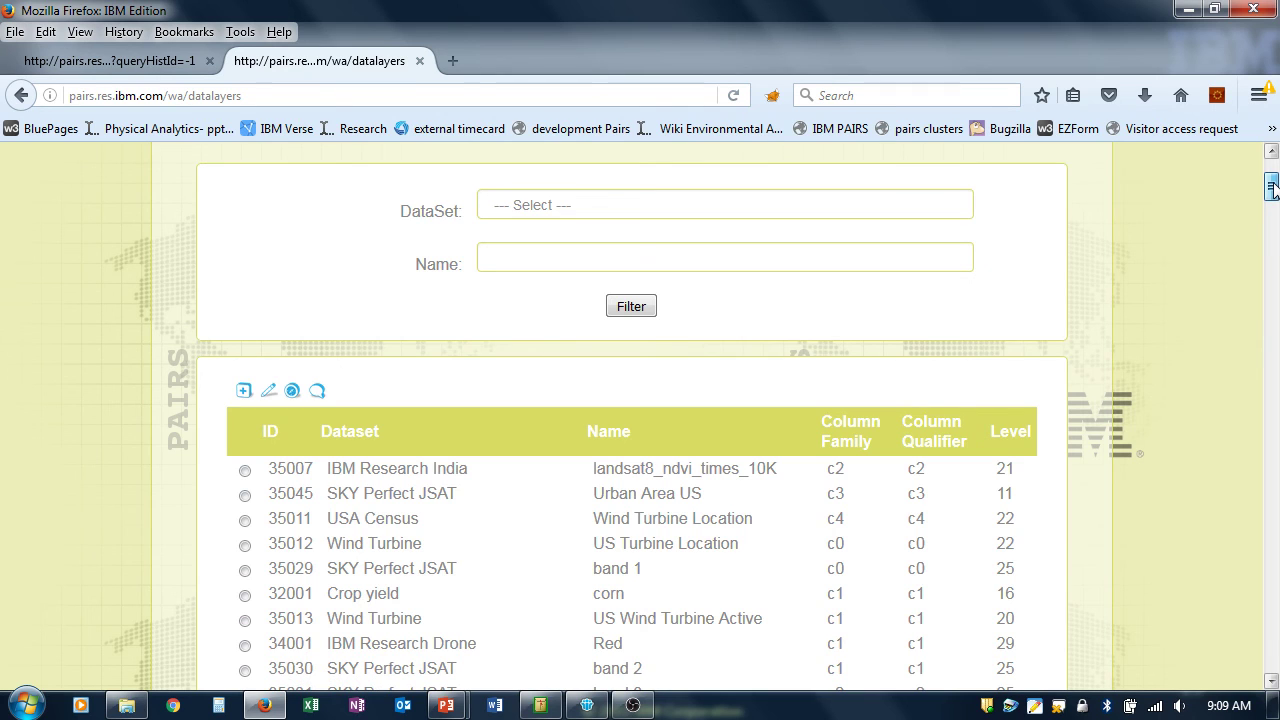
scroll(1273, 186, up, 4)
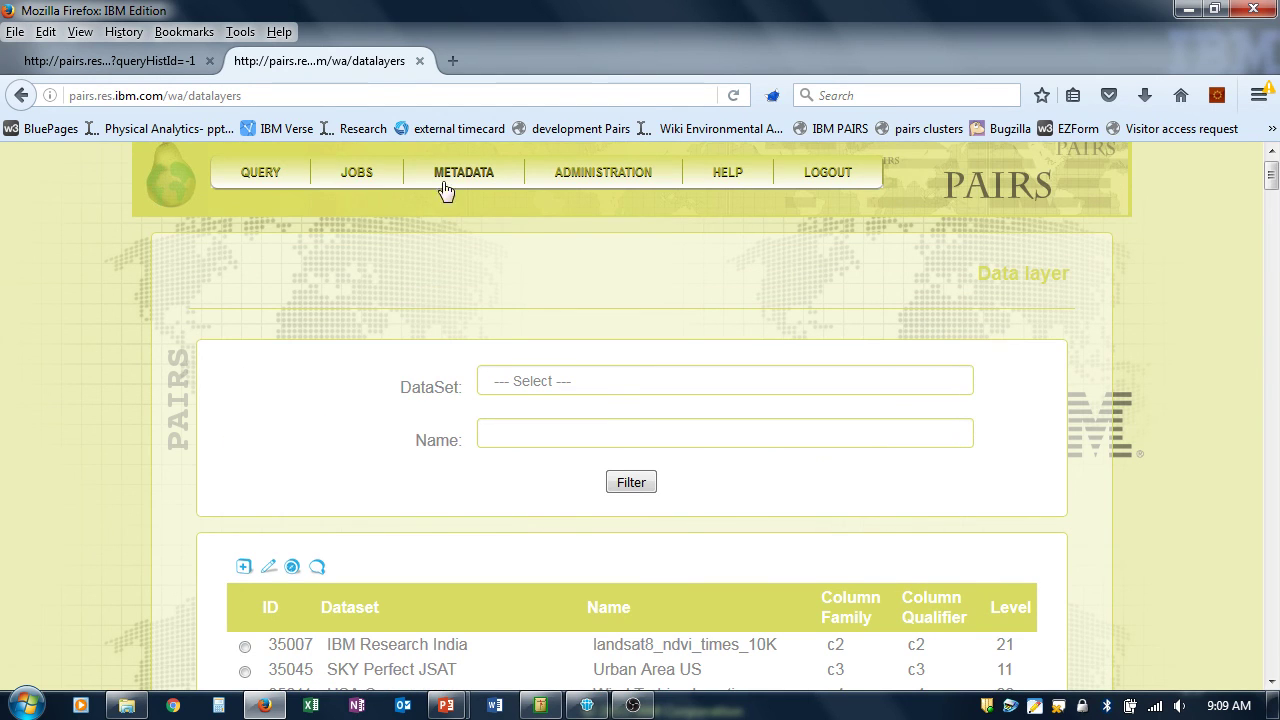
mouse_move(472, 183)
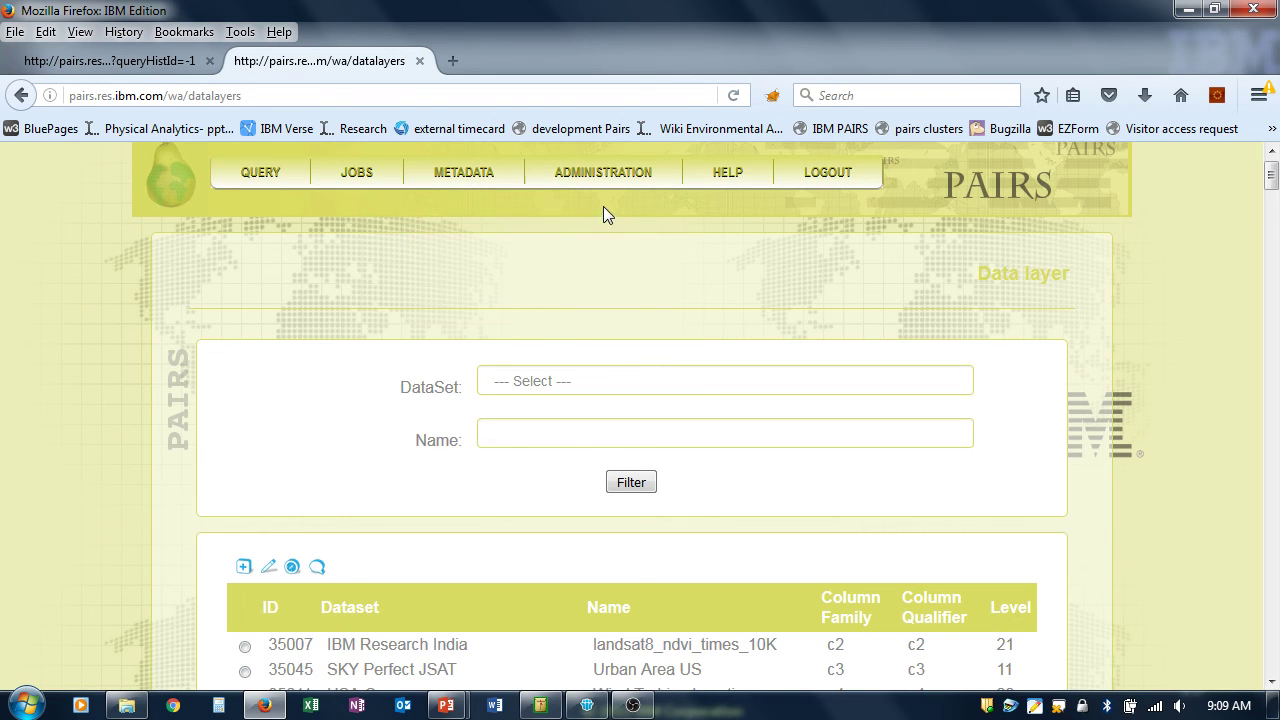
- Open the account's change-password page under Authorization
mouse_move(597, 177)
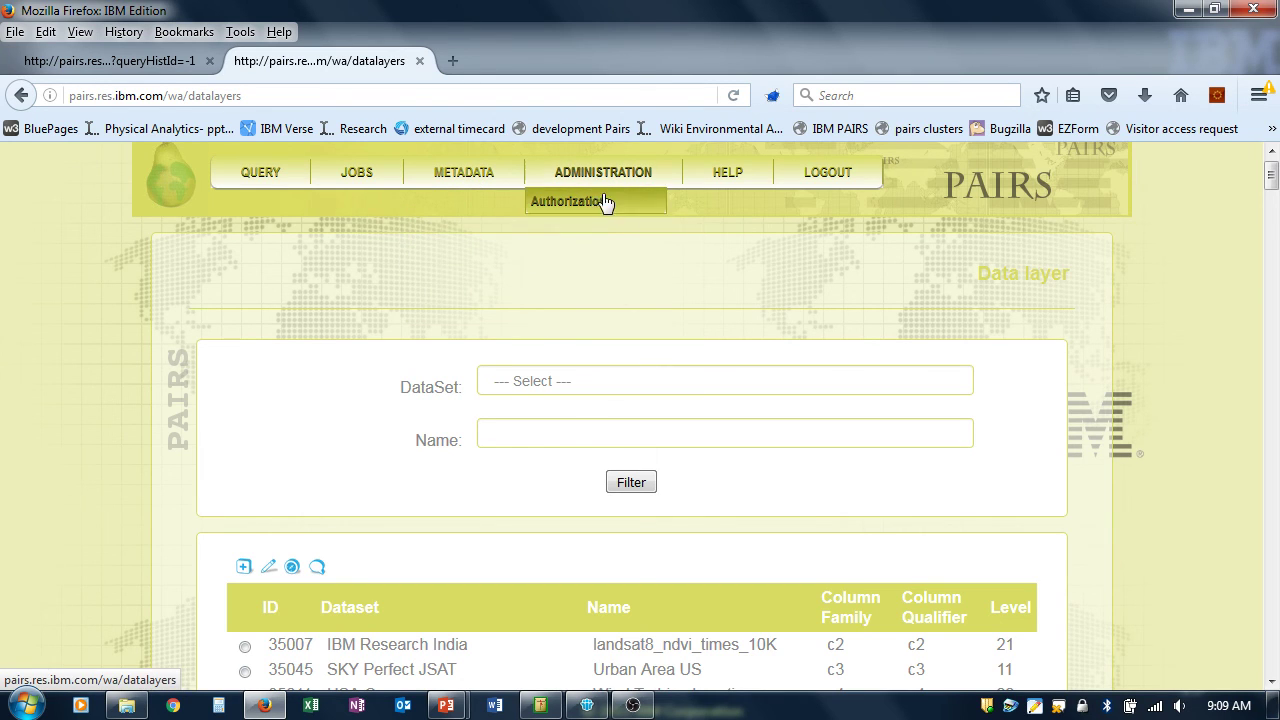
mouse_move(605, 202)
click(757, 212)
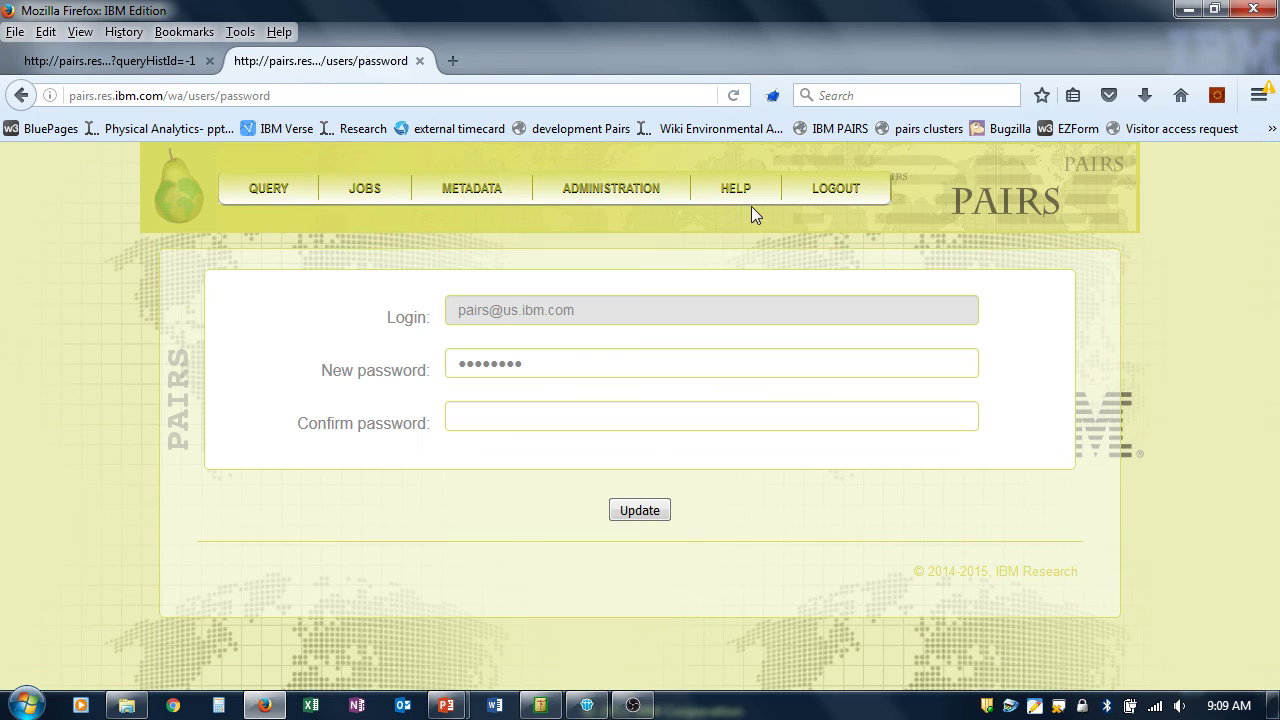
- Open the PAIRS user manual, tutorials and data acknowledgement pages in new tabs
mouse_move(730, 190)
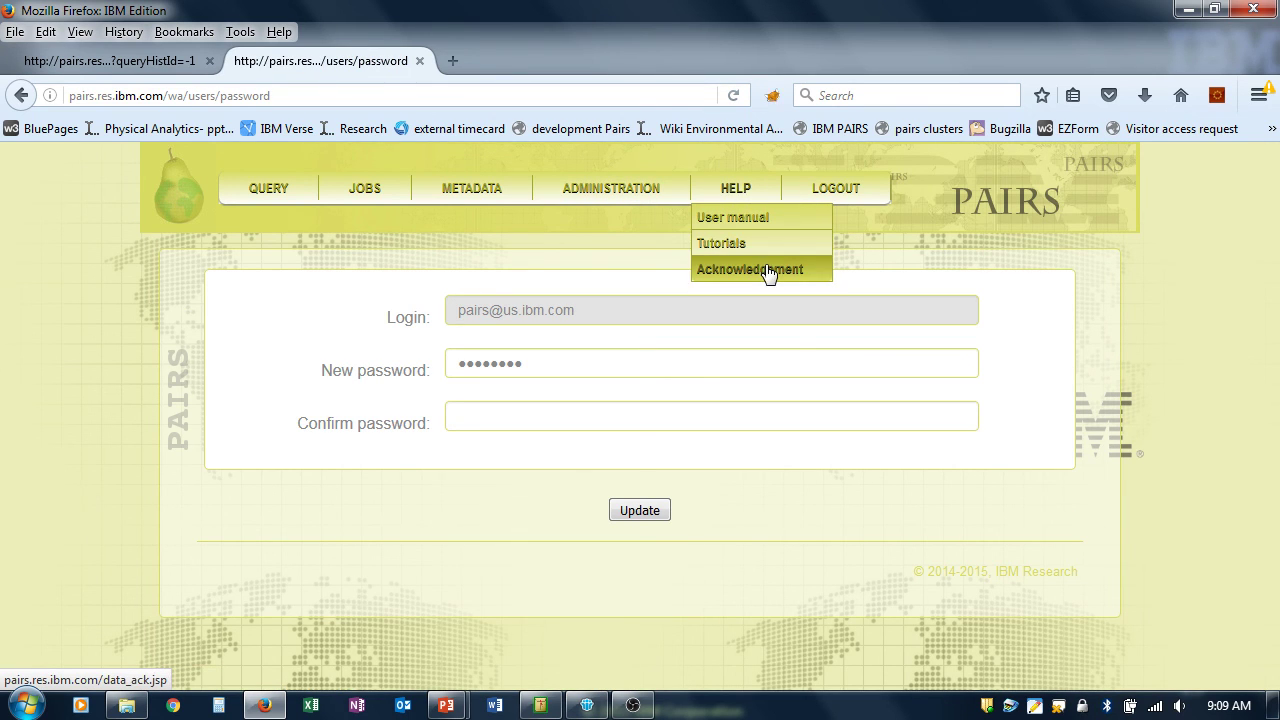
click(752, 220)
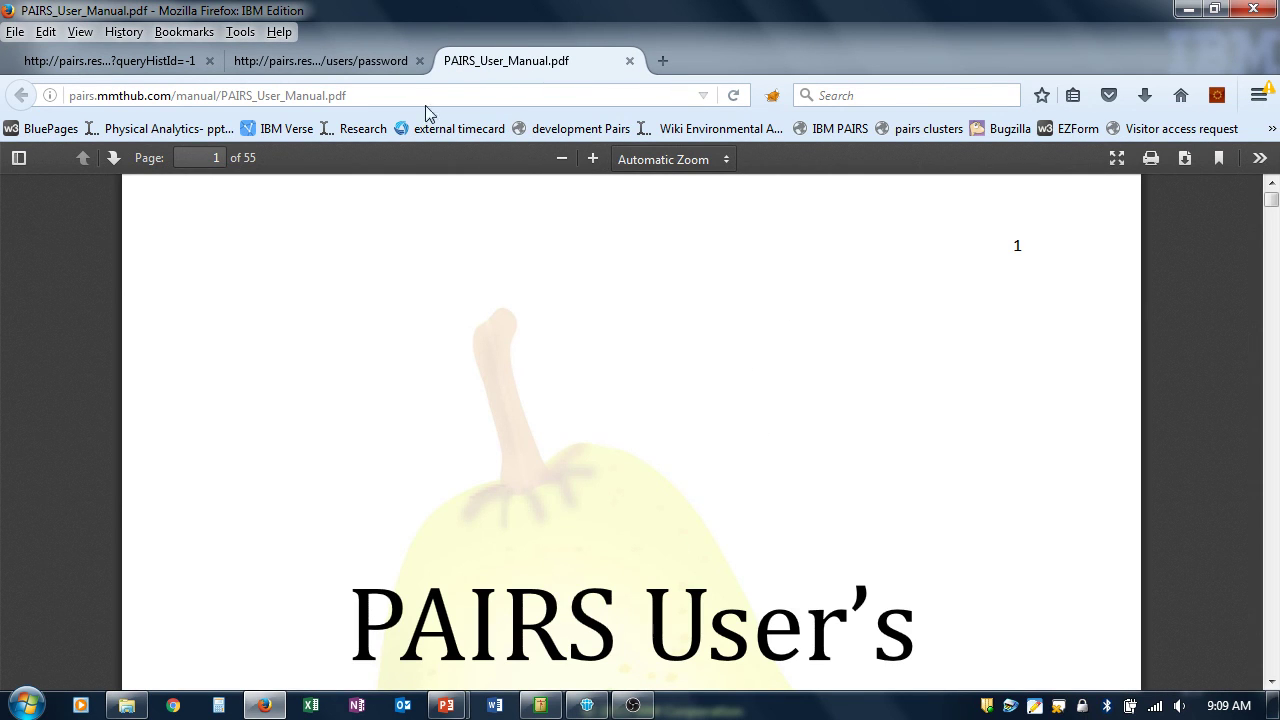
click(379, 68)
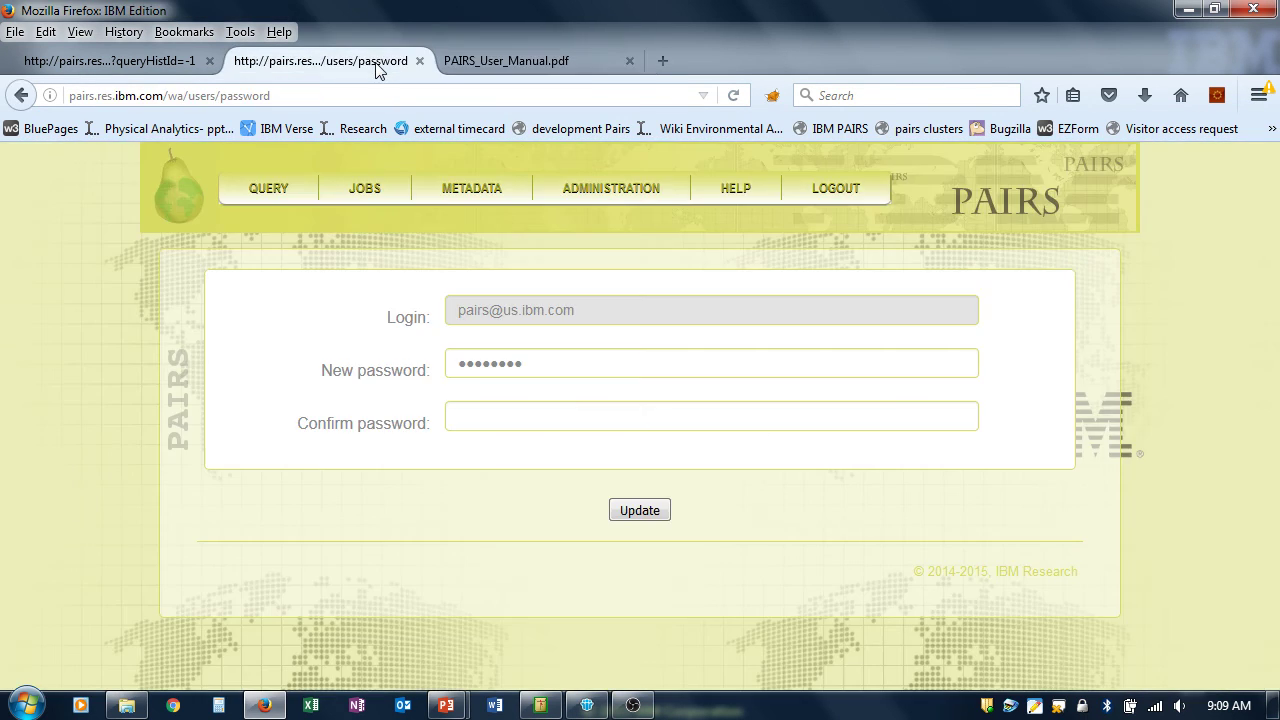
mouse_move(737, 198)
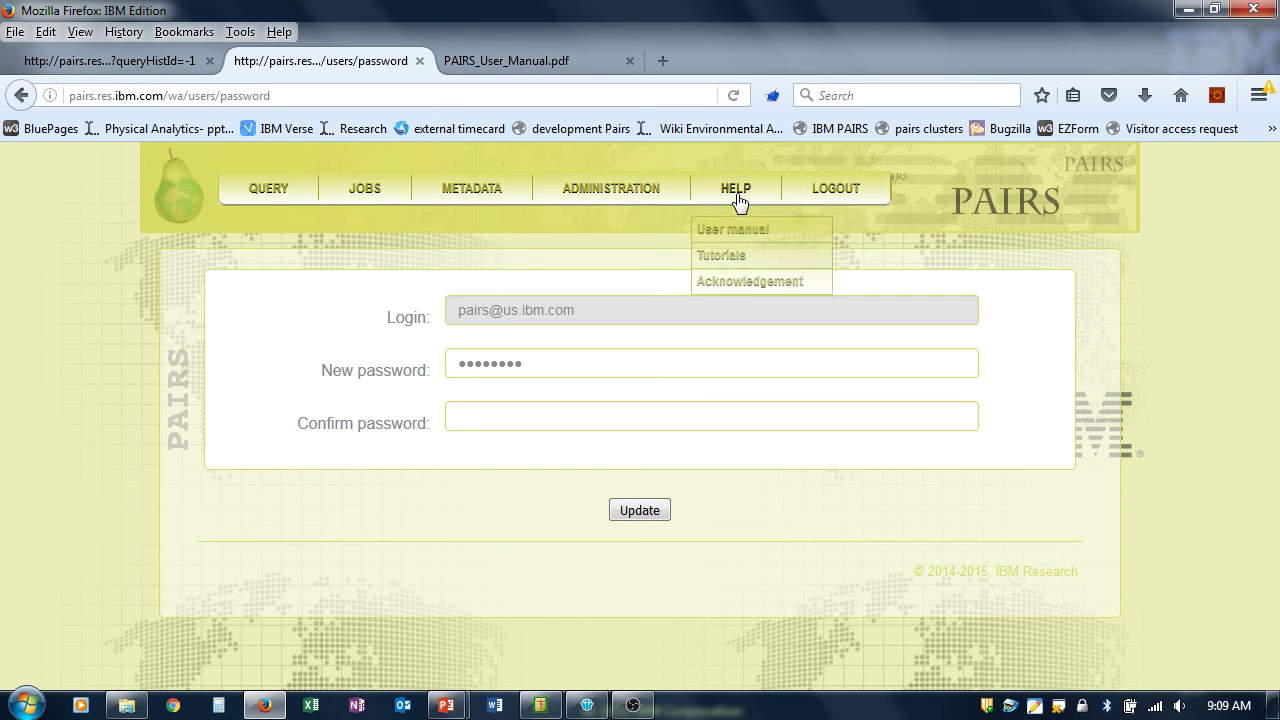
click(750, 255)
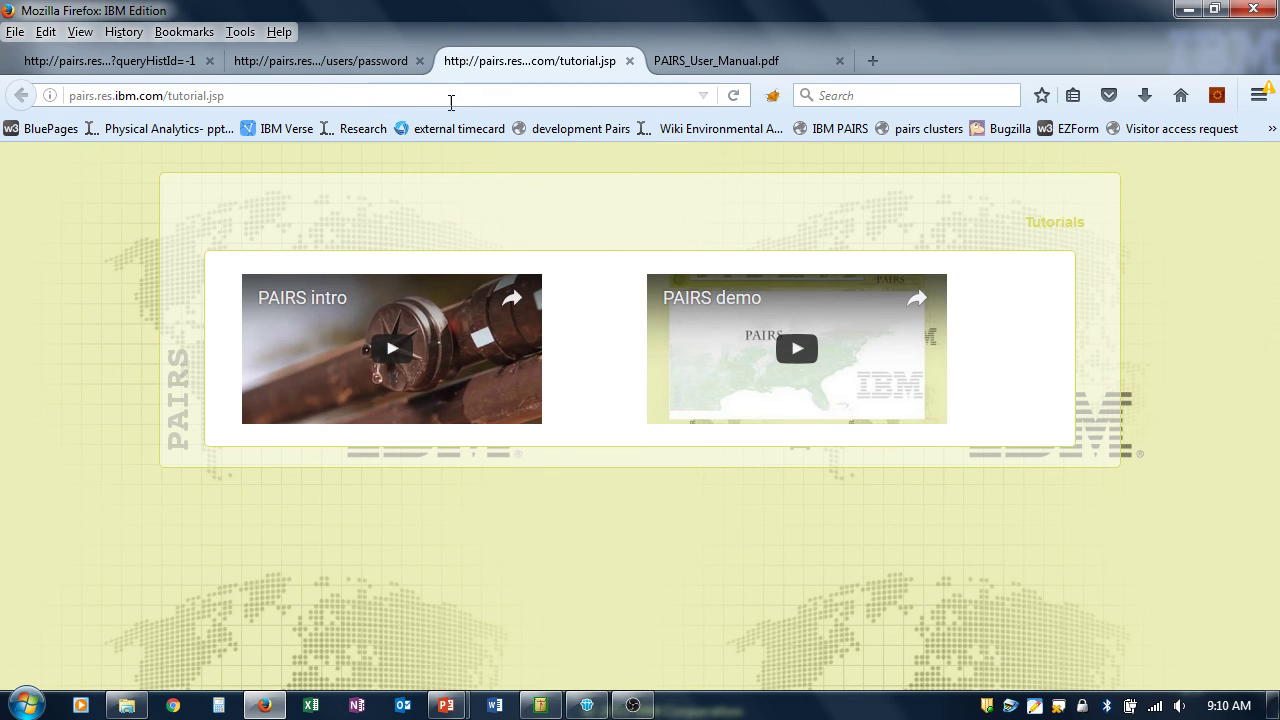
click(353, 72)
mouse_move(740, 192)
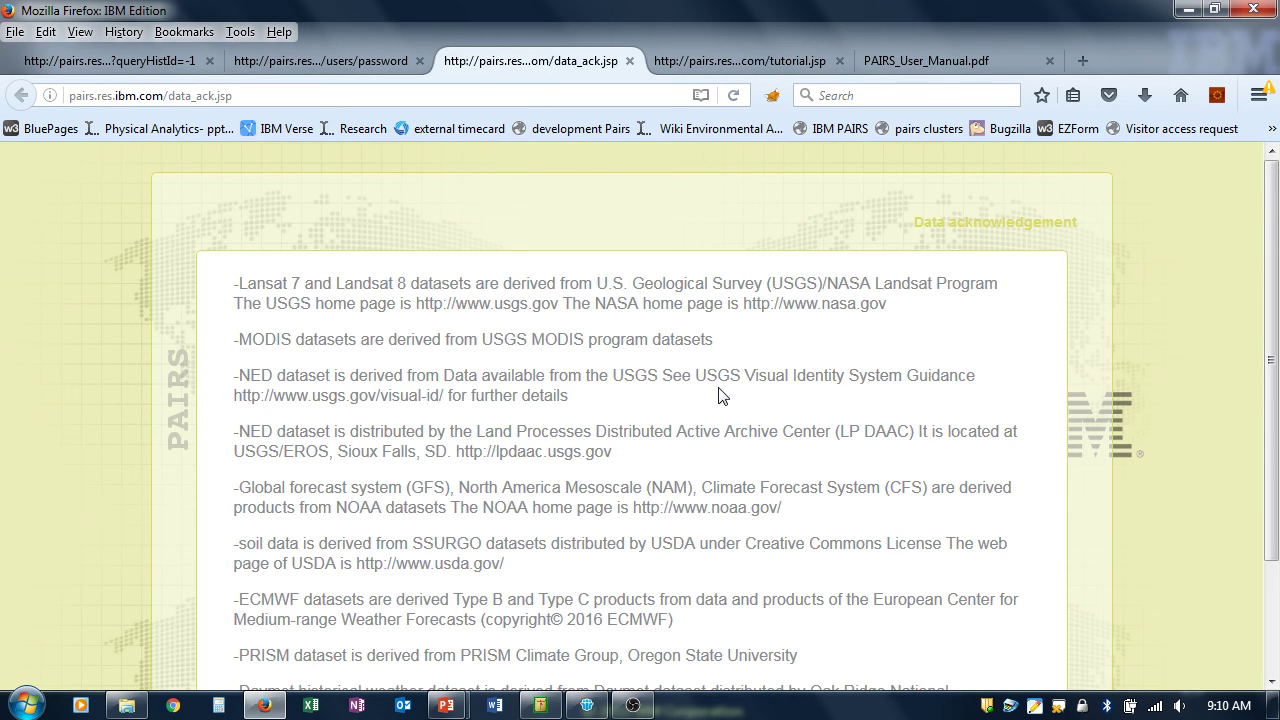
scroll(722, 395, down, 2)
scroll(722, 395, up, 2)
- Close the data acknowledgement, tutorials and user manual tabs
click(631, 61)
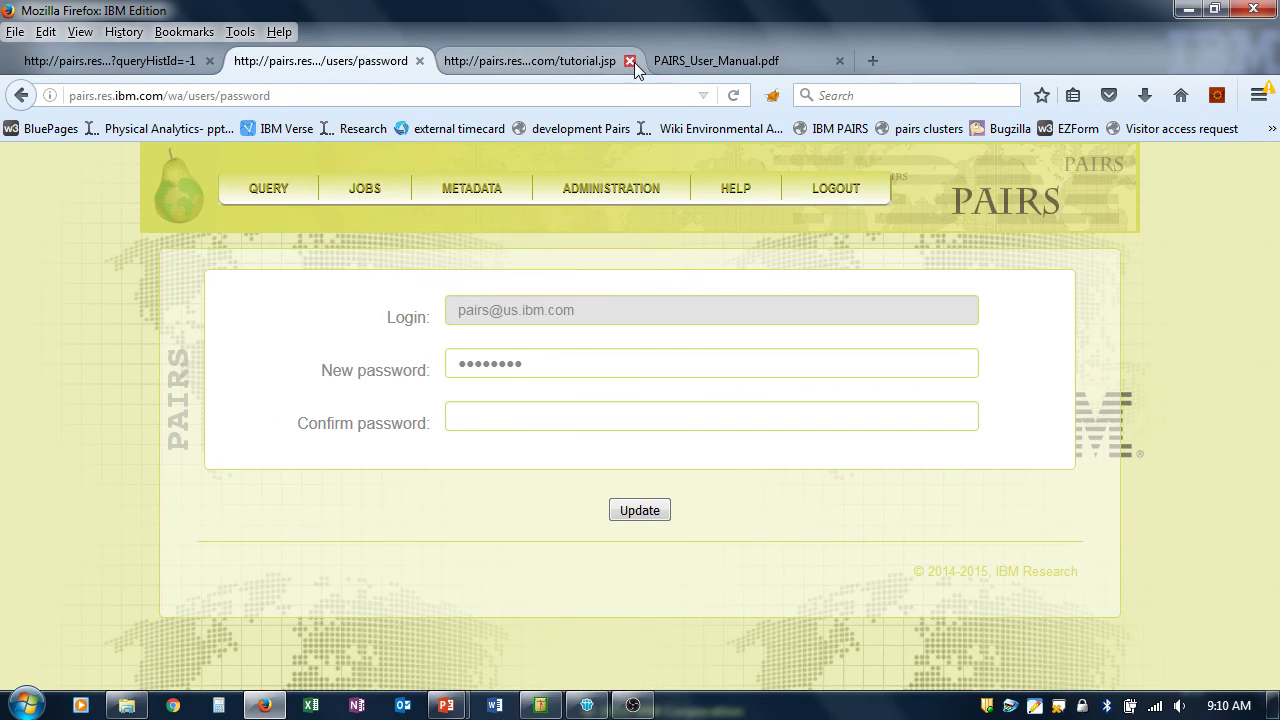
click(630, 61)
click(631, 61)
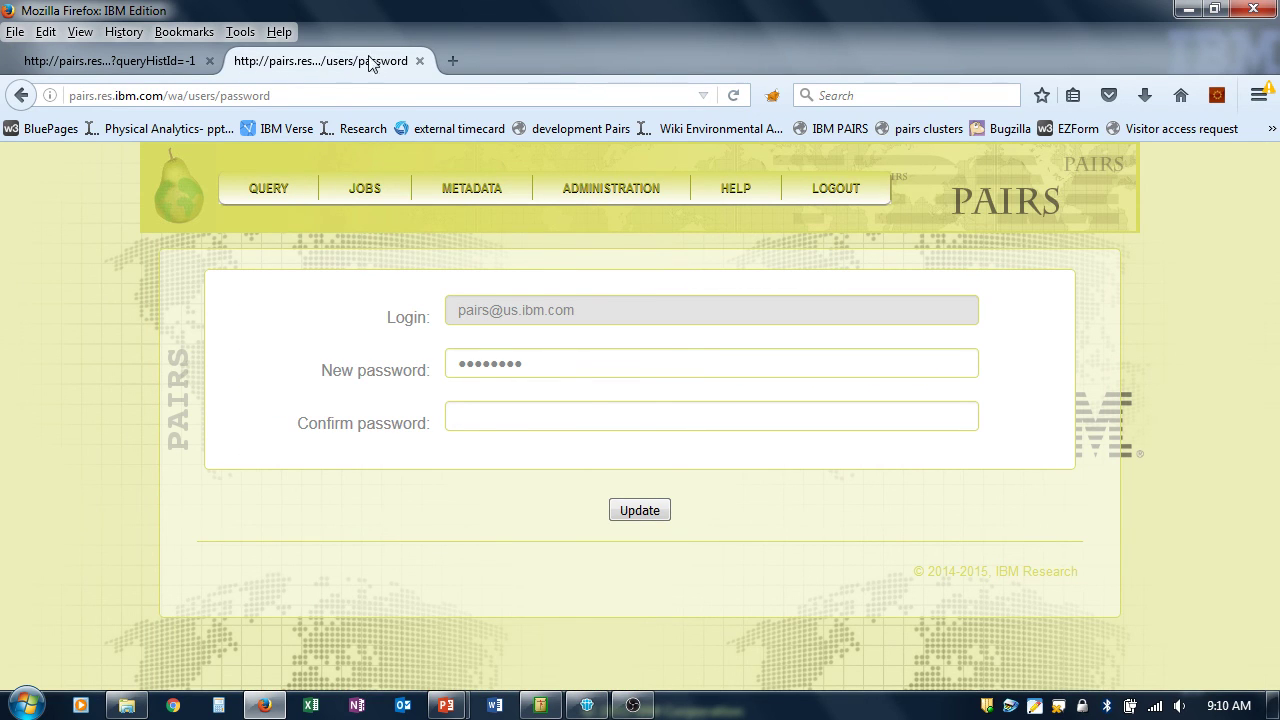
- Start a new query and place trial single points in the US and East Africa
mouse_move(268, 192)
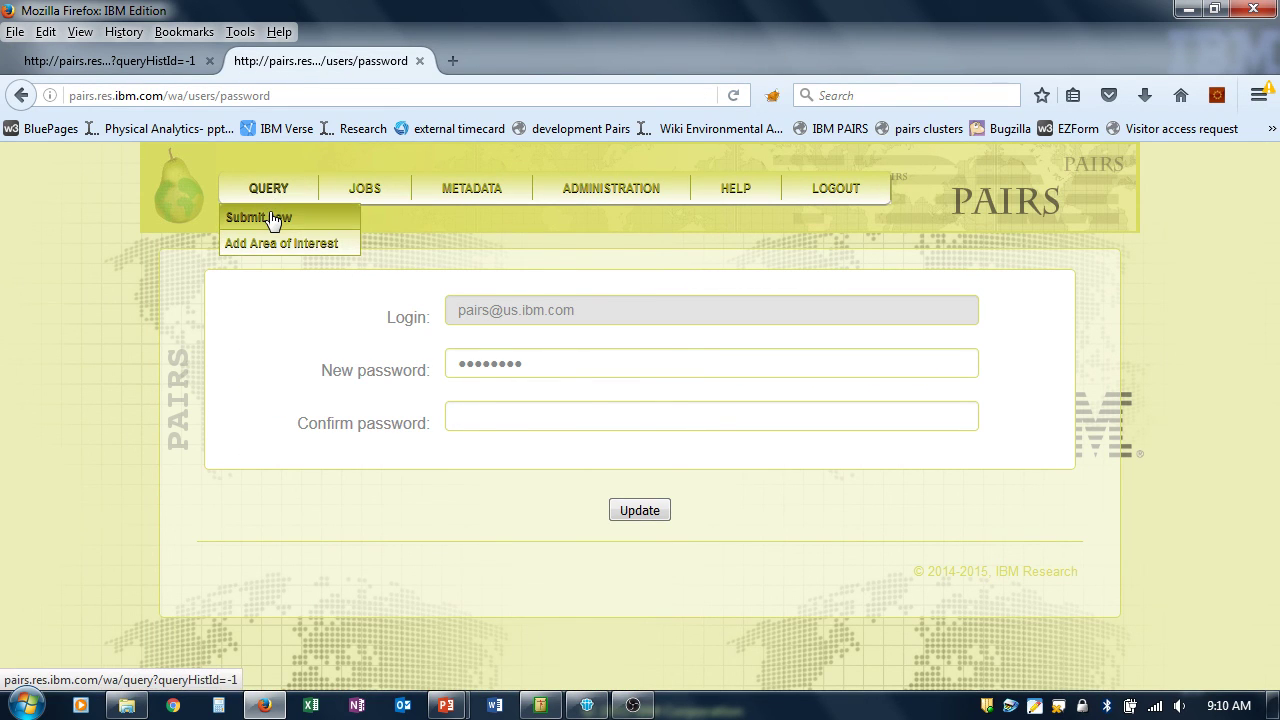
click(274, 219)
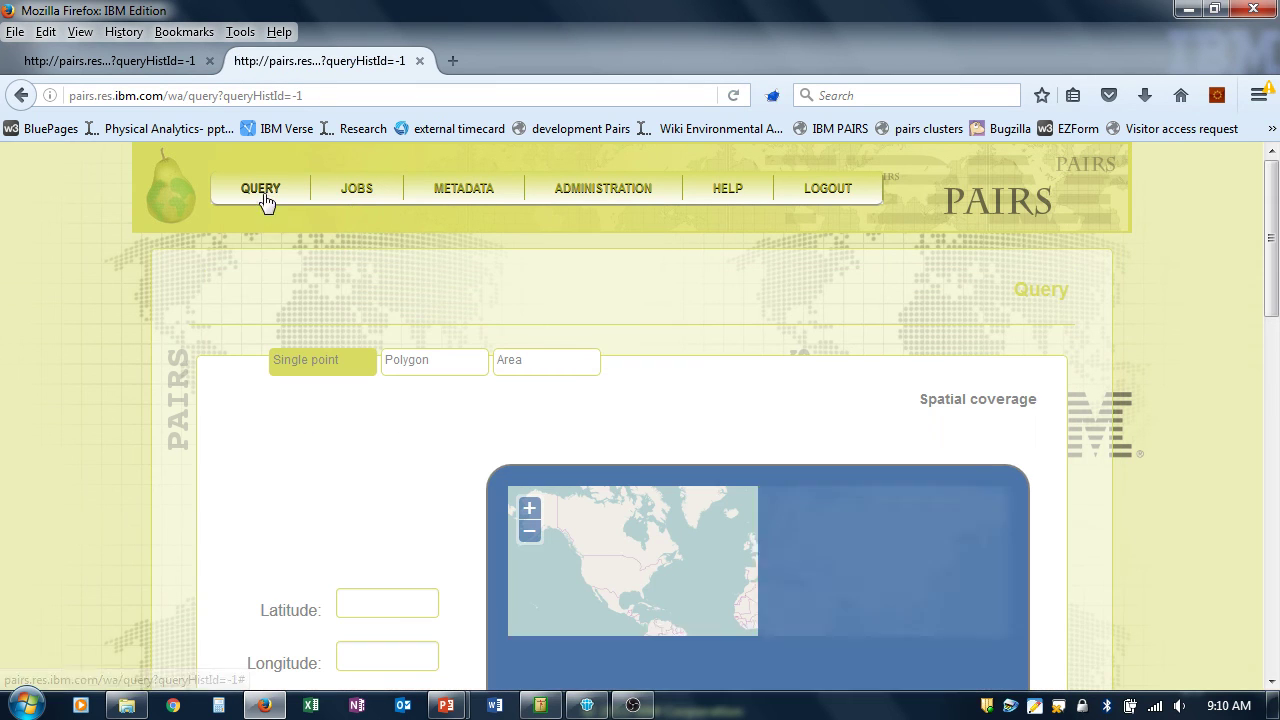
drag(1272, 236, 1272, 297)
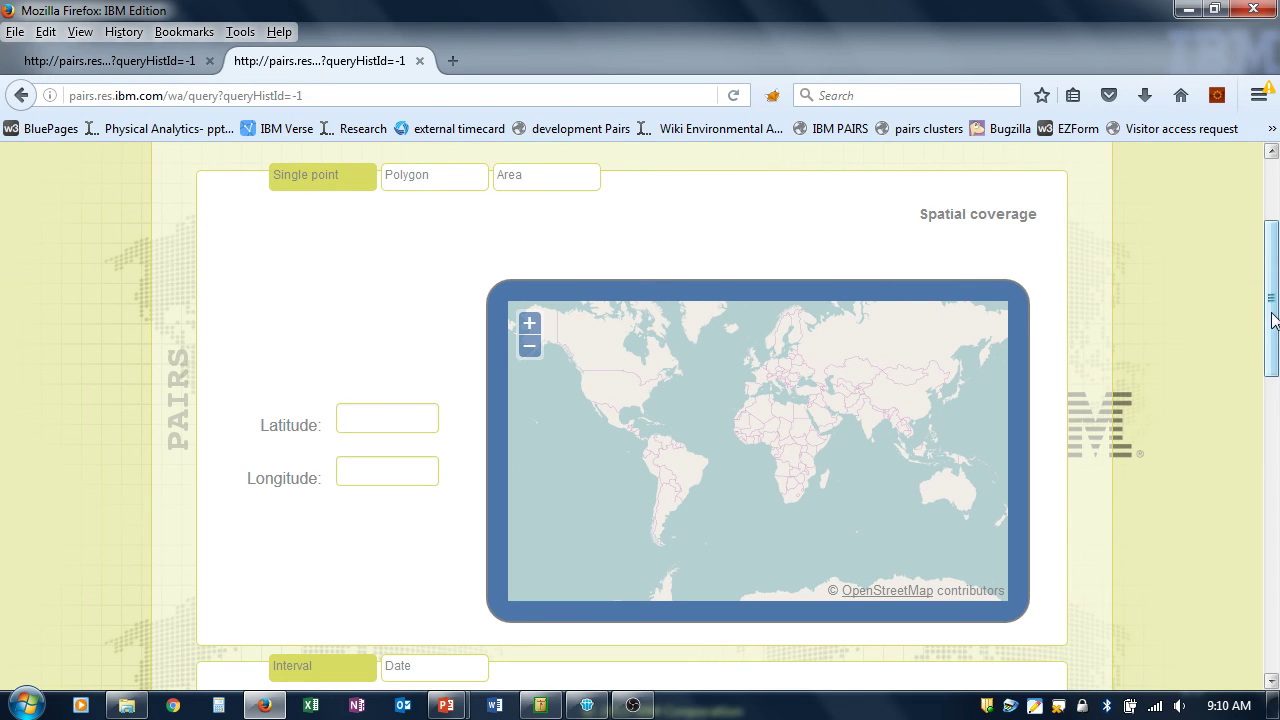
mouse_move(1273, 320)
mouse_down()
mouse_move(1273, 430)
mouse_move(1276, 268)
mouse_move(1276, 308)
mouse_up()
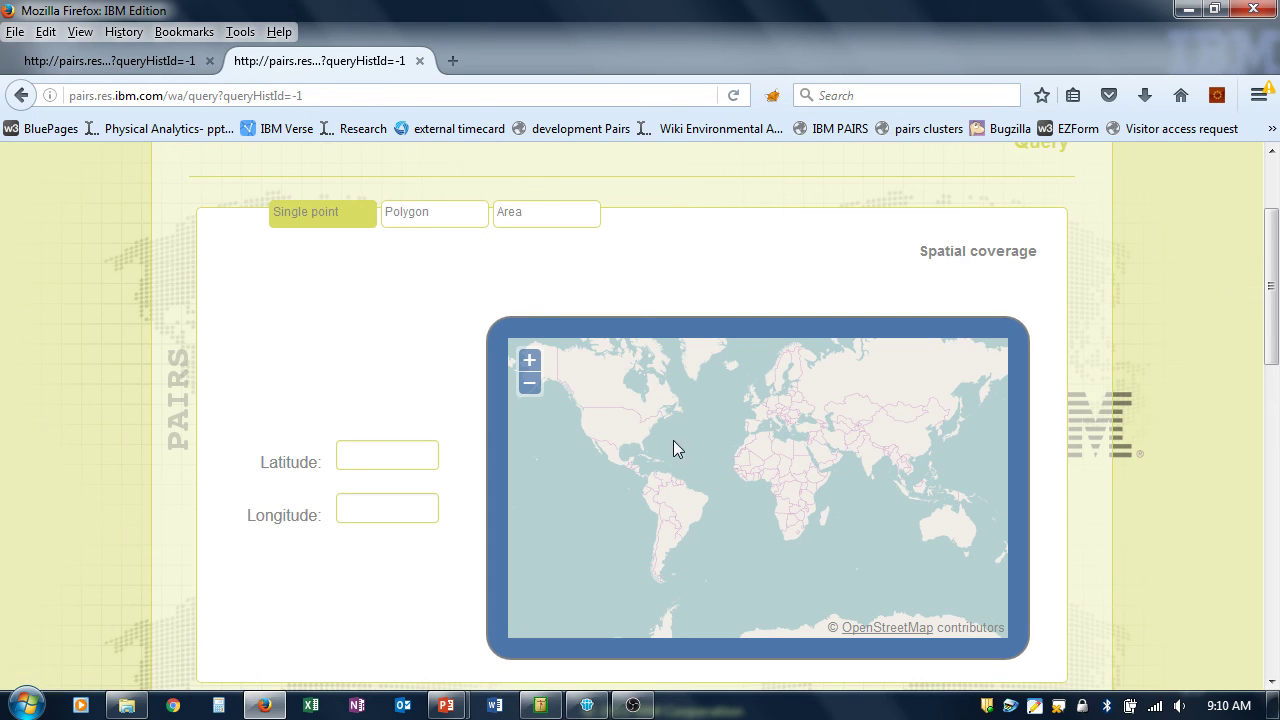
click(621, 429)
click(806, 480)
- Try the saved china and Australia-Victoria_State polygons, then a rectangular area over Victoria
click(408, 213)
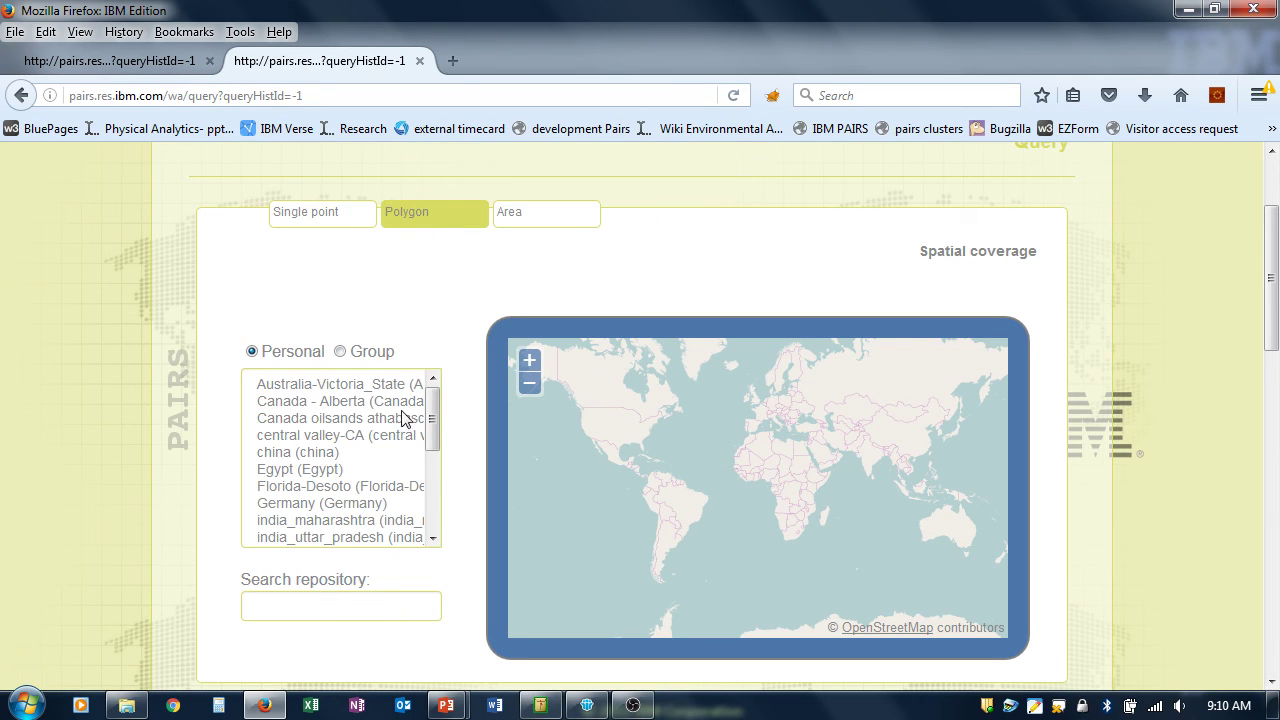
click(298, 452)
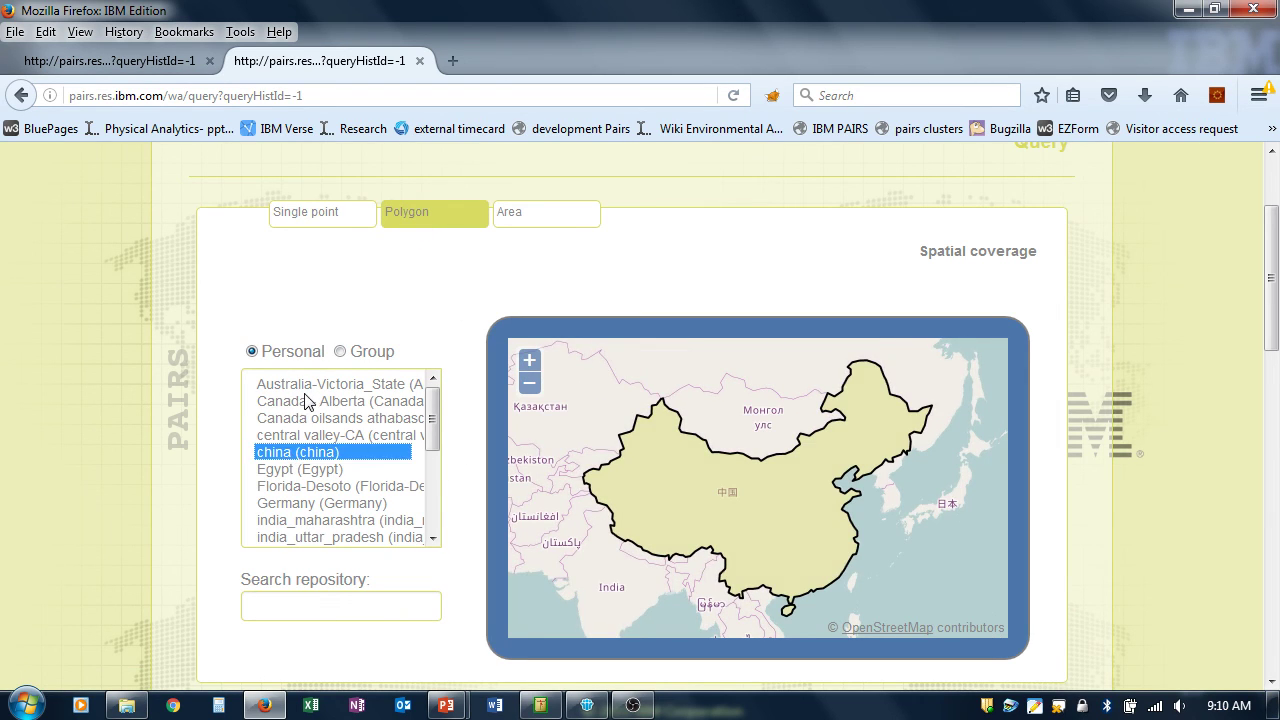
click(307, 390)
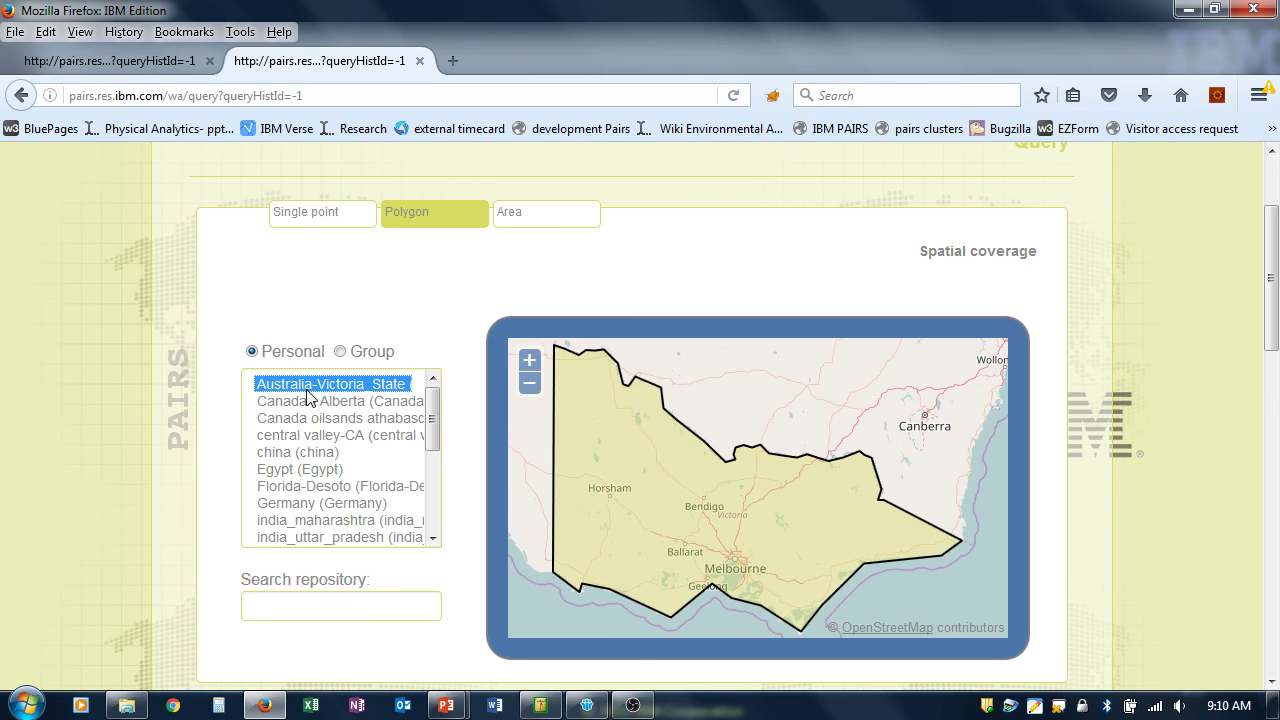
click(527, 218)
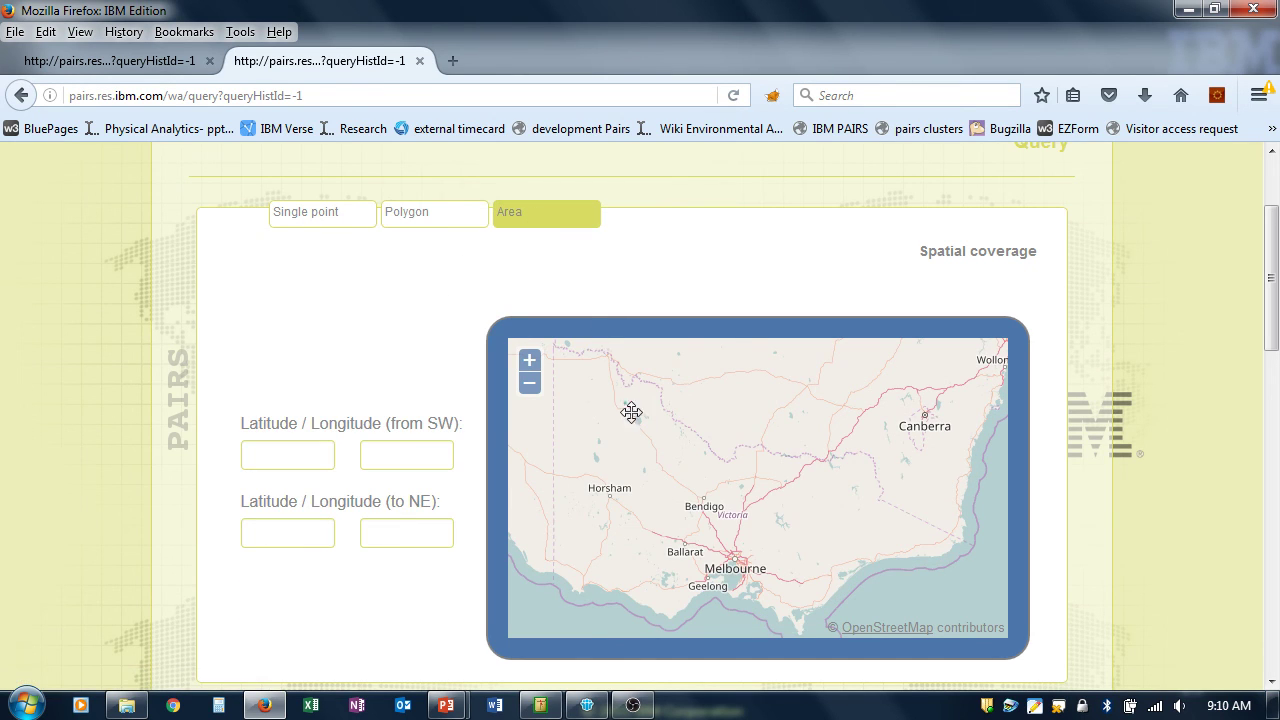
drag(625, 403, 859, 569)
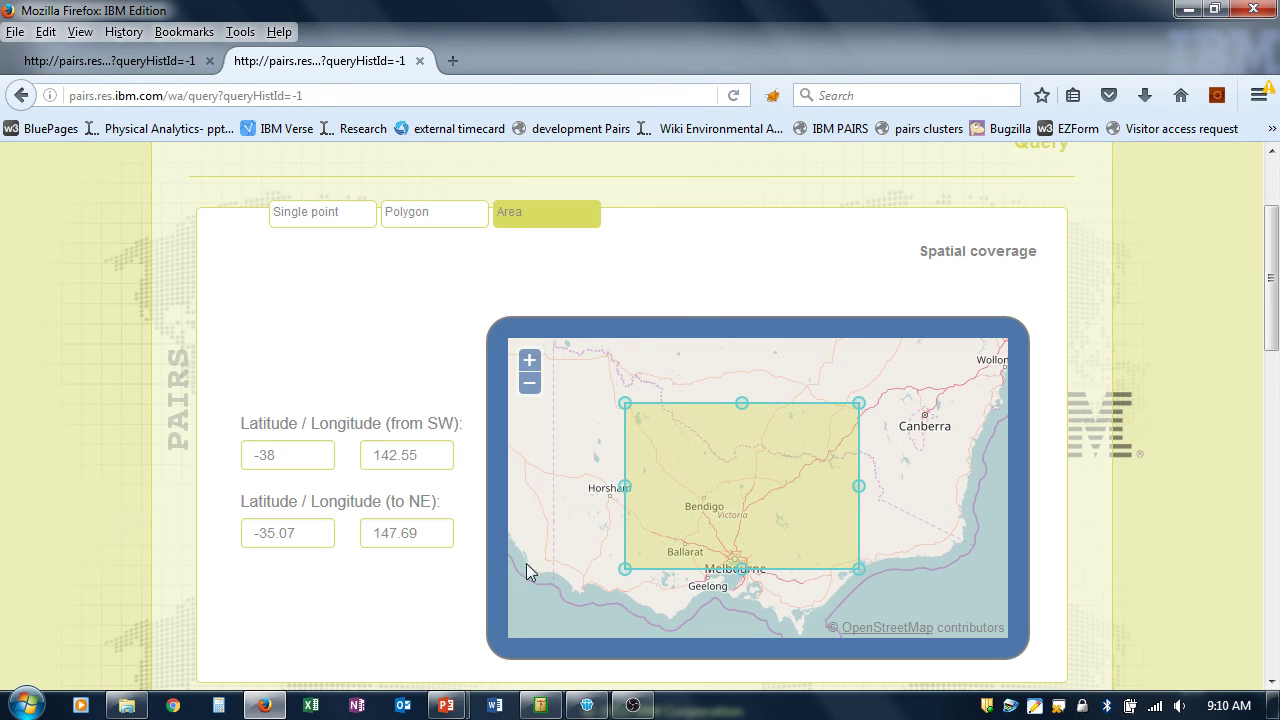
- Set the single query point to latitude -36.83, longitude 147.09 in Victoria
click(298, 217)
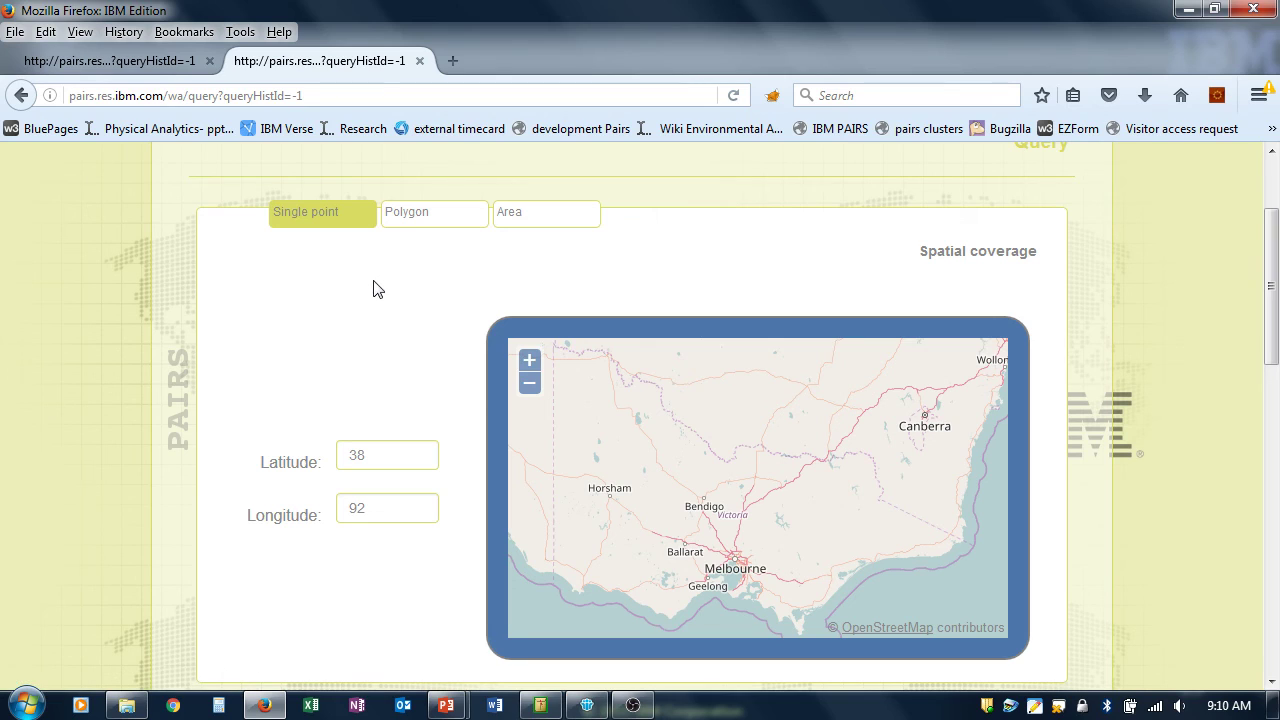
click(648, 445)
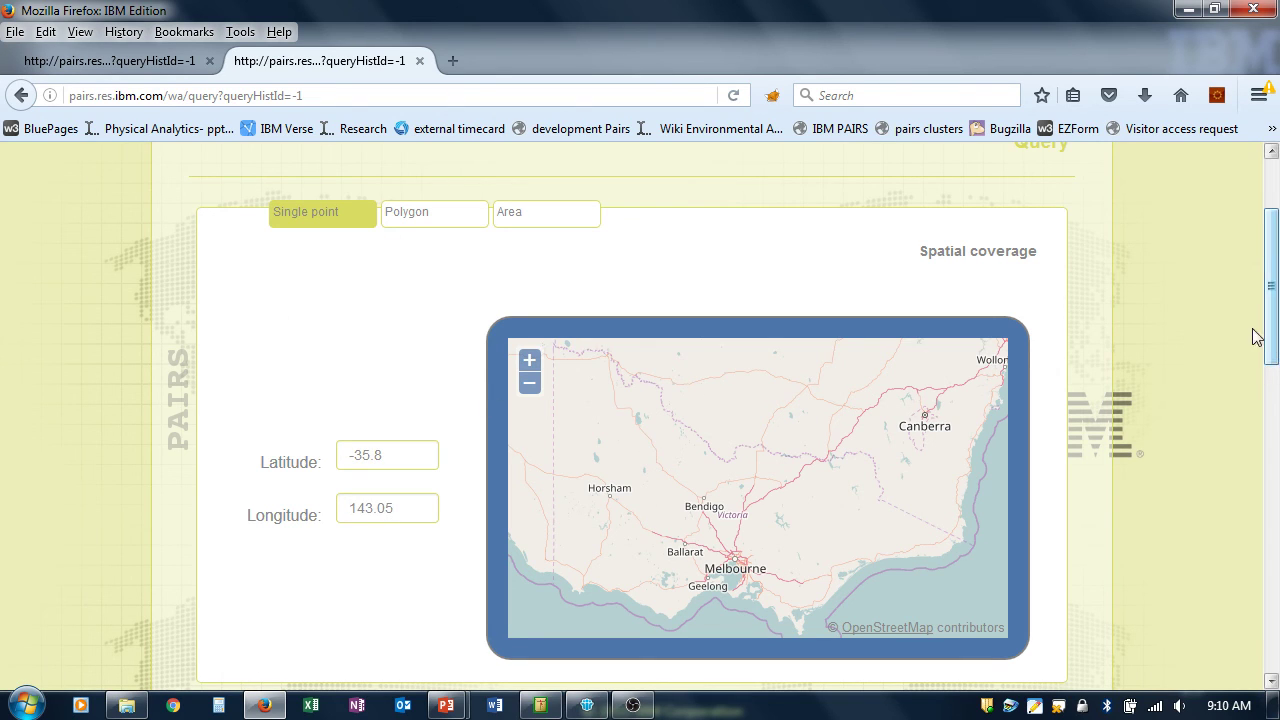
click(815, 503)
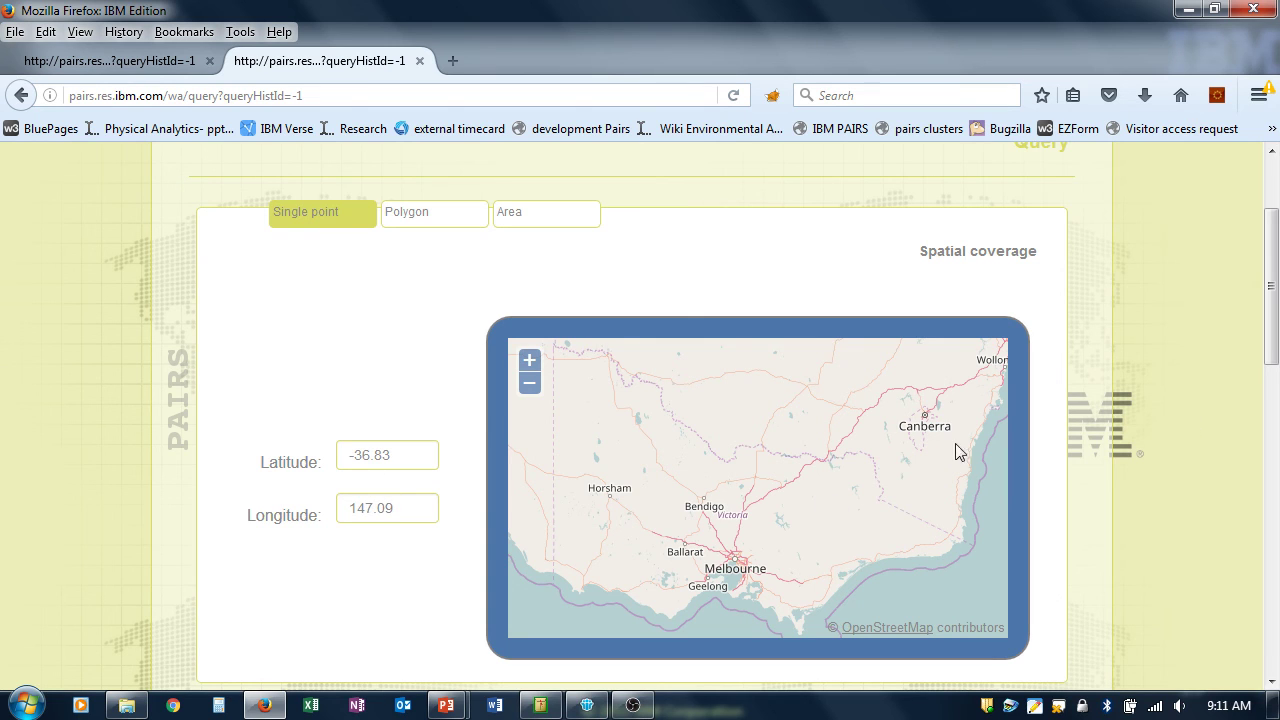
drag(1270, 325, 1270, 472)
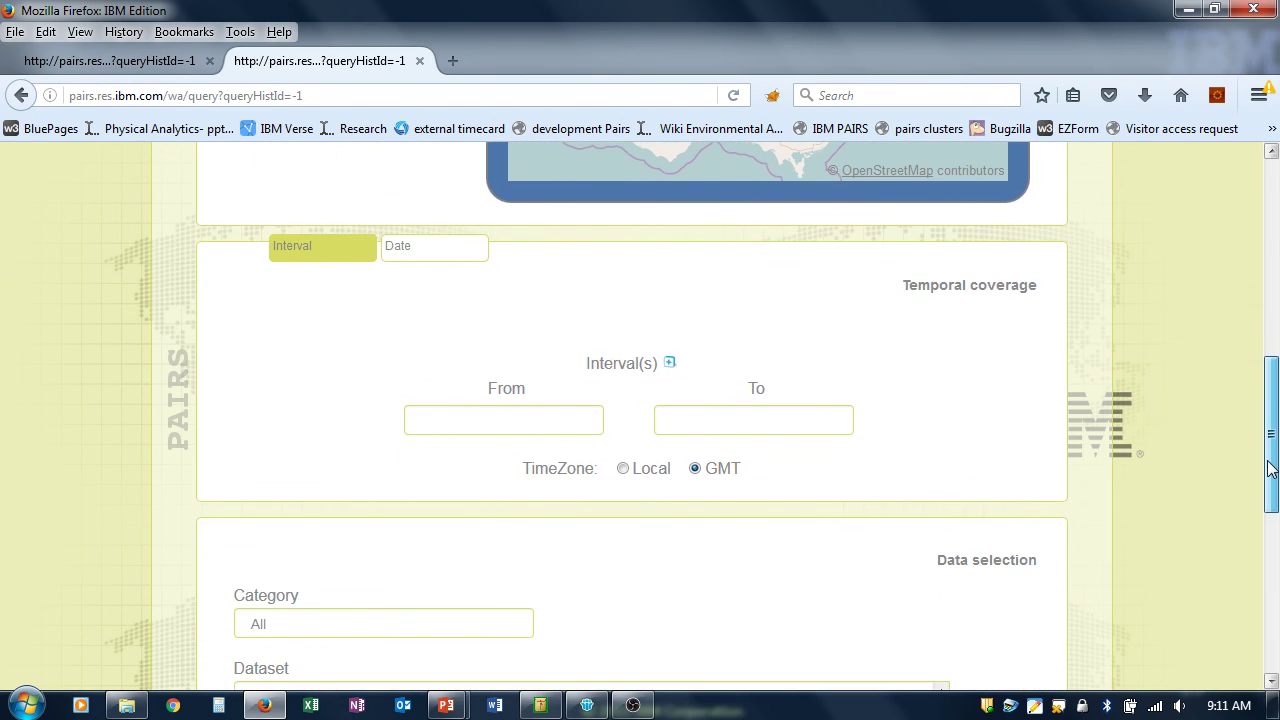
- Set the query interval from 24 October 2016 to 24 April 2017
click(502, 430)
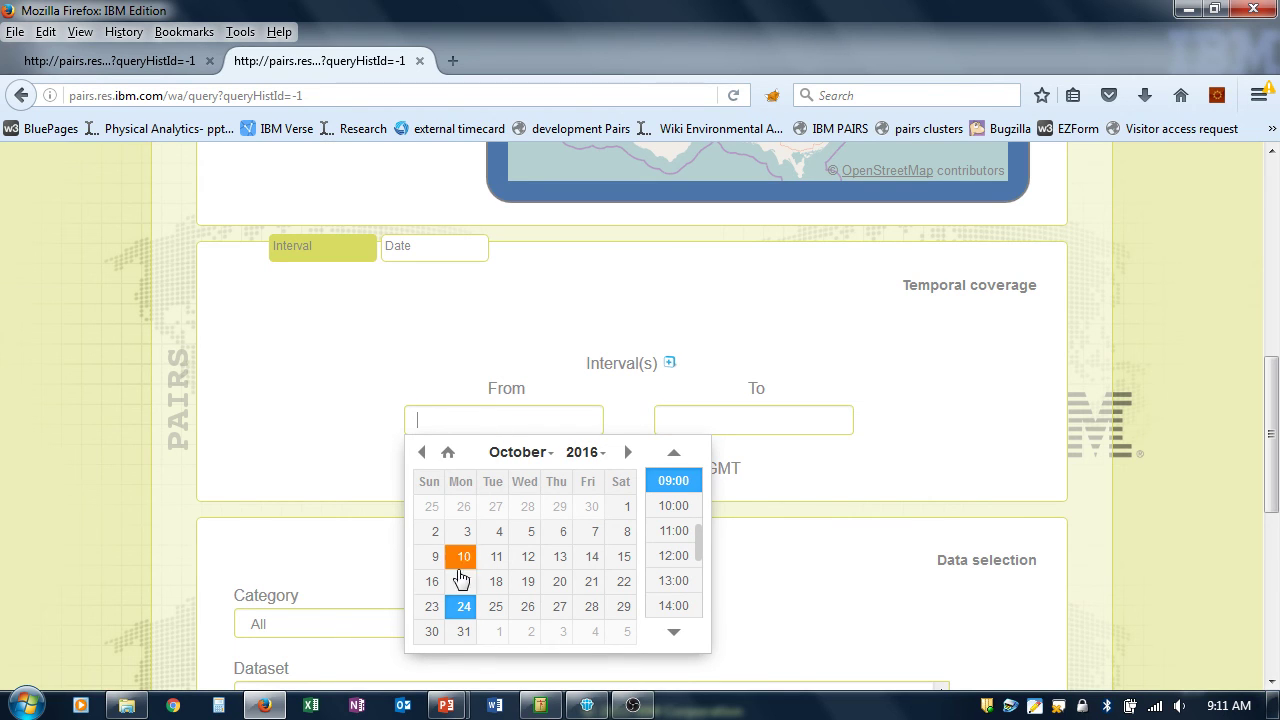
click(463, 609)
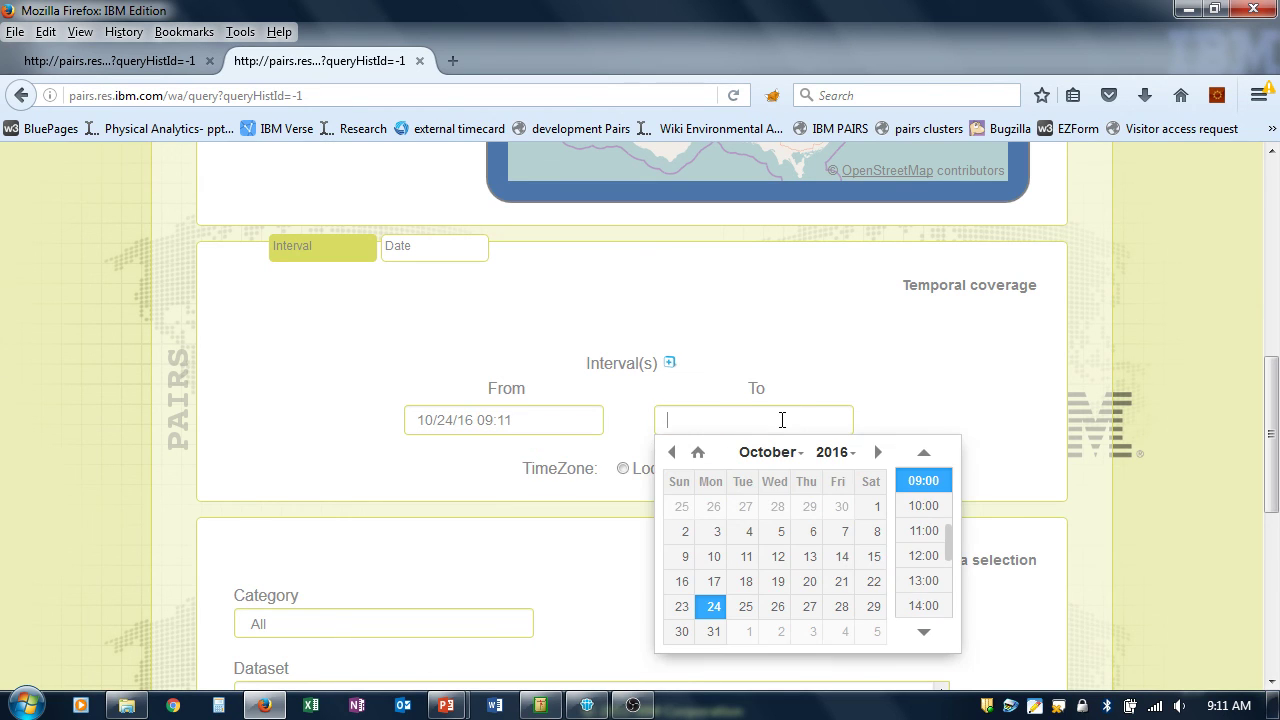
click(782, 420)
click(877, 452)
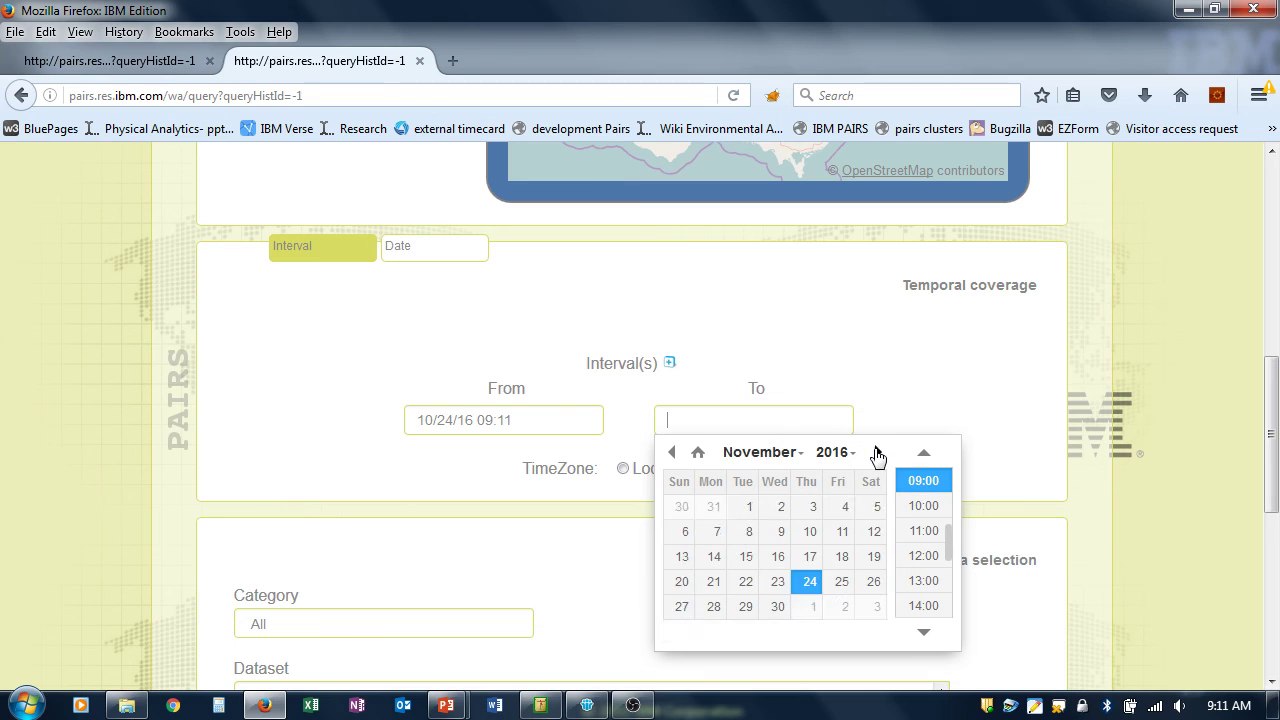
click(877, 452)
click(877, 452)
click(877, 452)
click(877, 452)
click(877, 452)
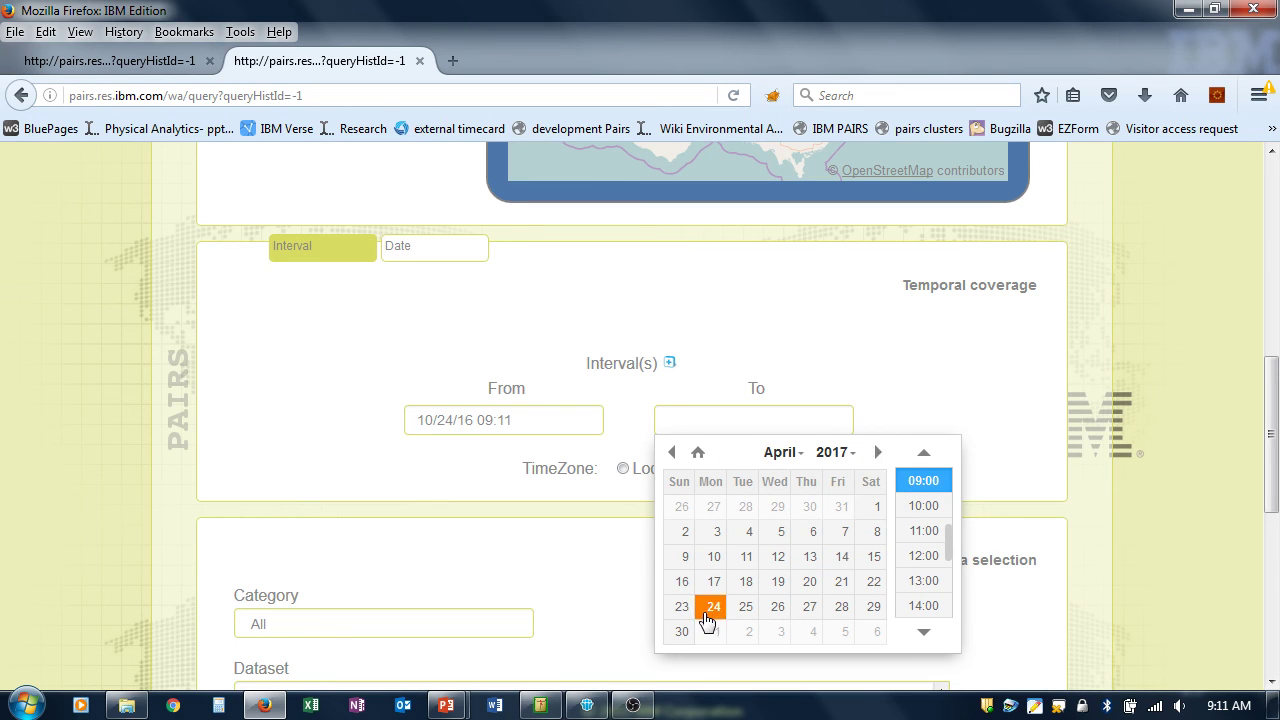
click(713, 607)
- Filter to Weather, choose SMT (Long term forecast), and add all seven of its layers to the query
scroll(874, 443, down, 4)
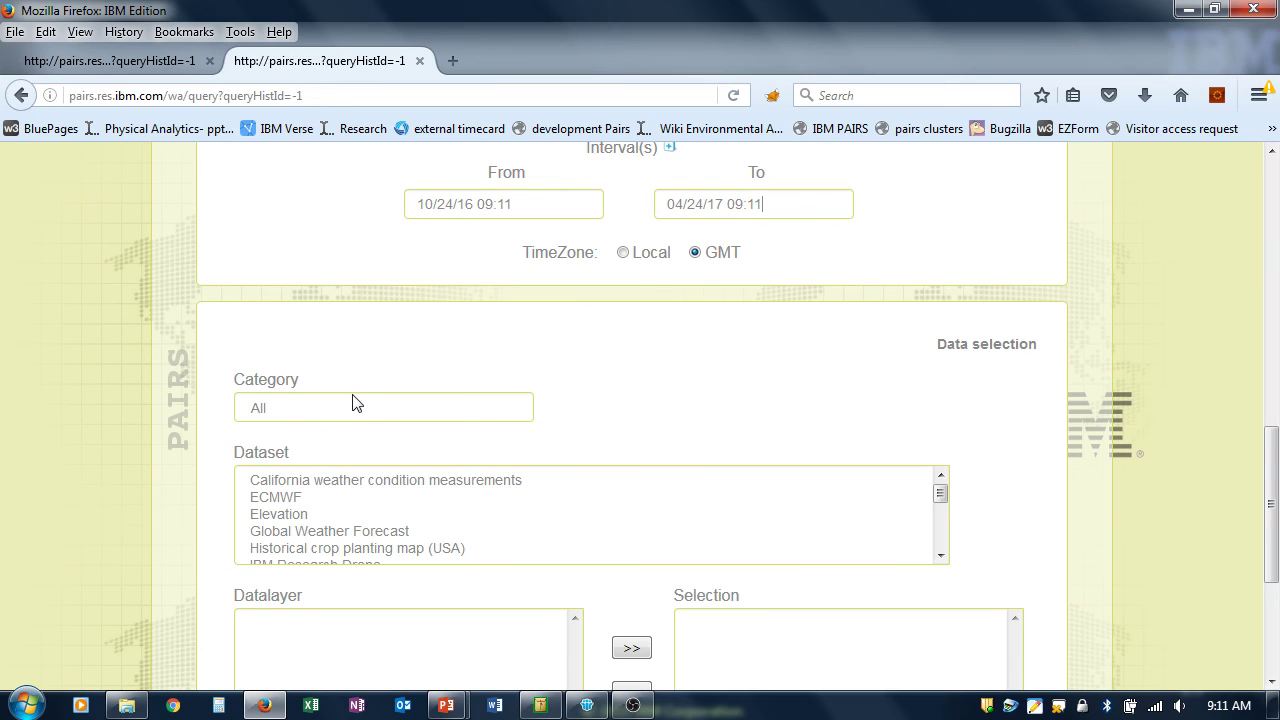
click(356, 411)
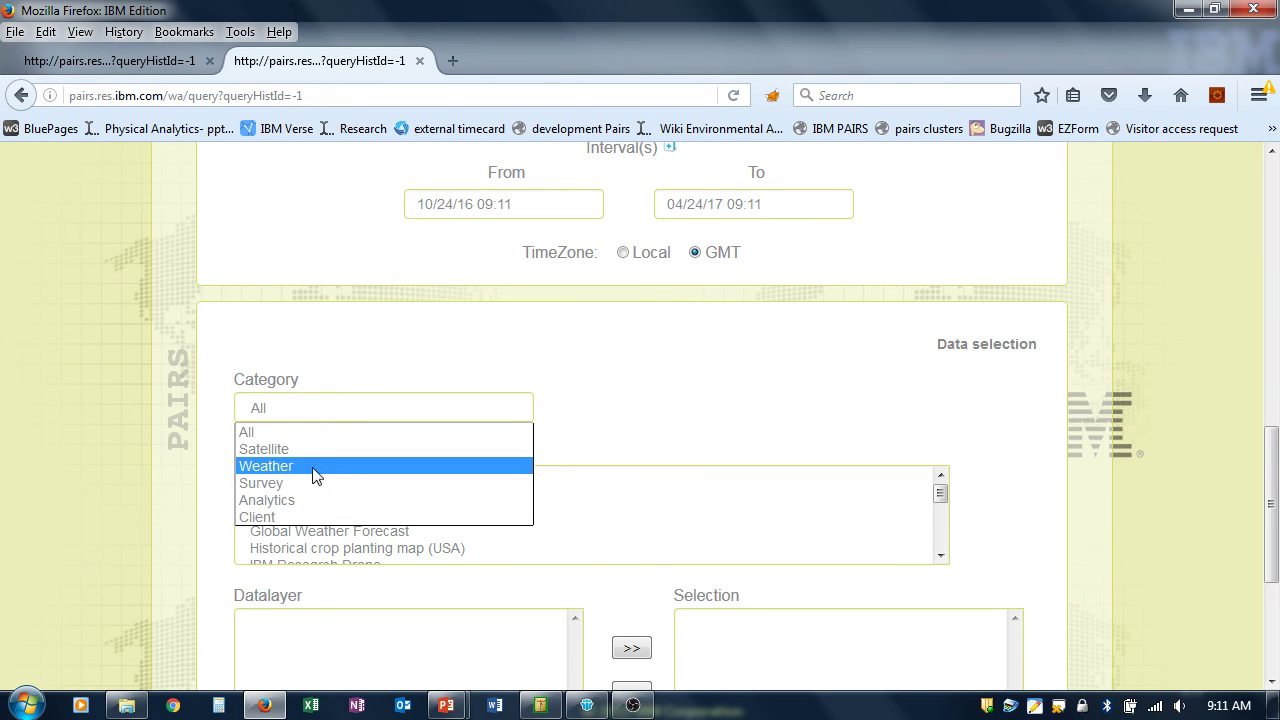
click(366, 464)
drag(940, 509, 940, 522)
click(322, 526)
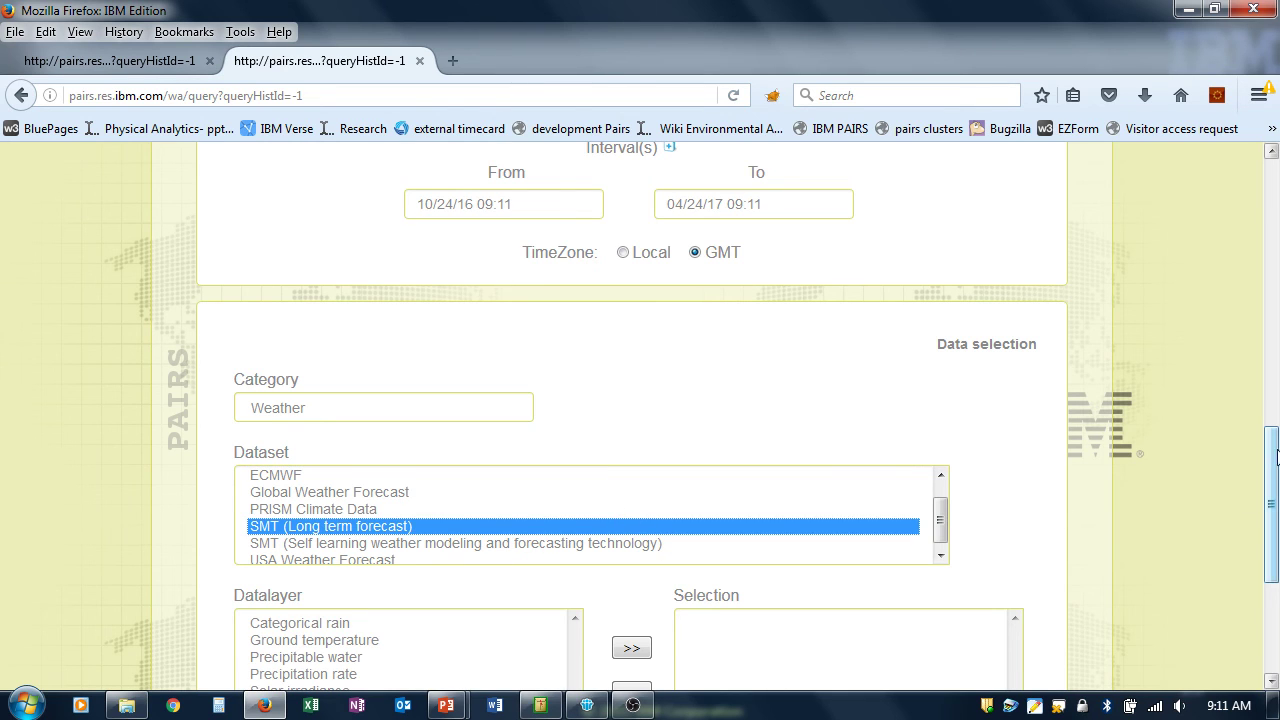
scroll(378, 392, down, 5)
click(345, 349)
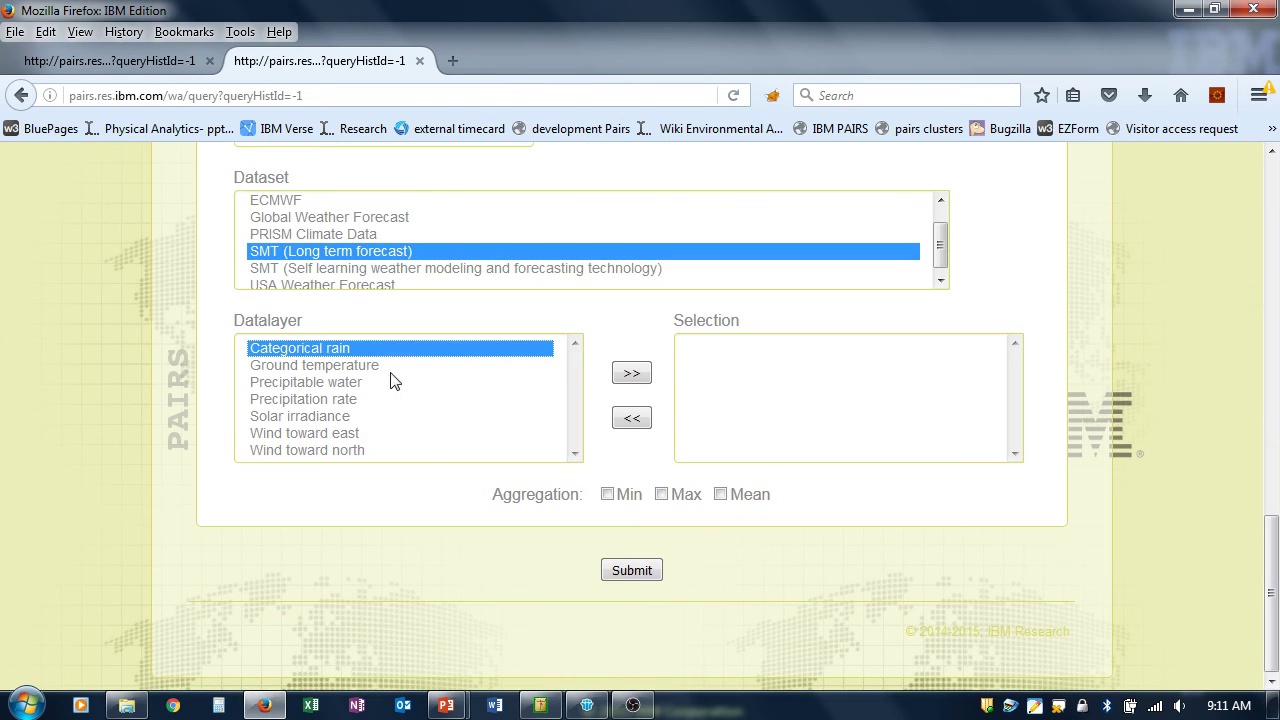
shift+click(338, 451)
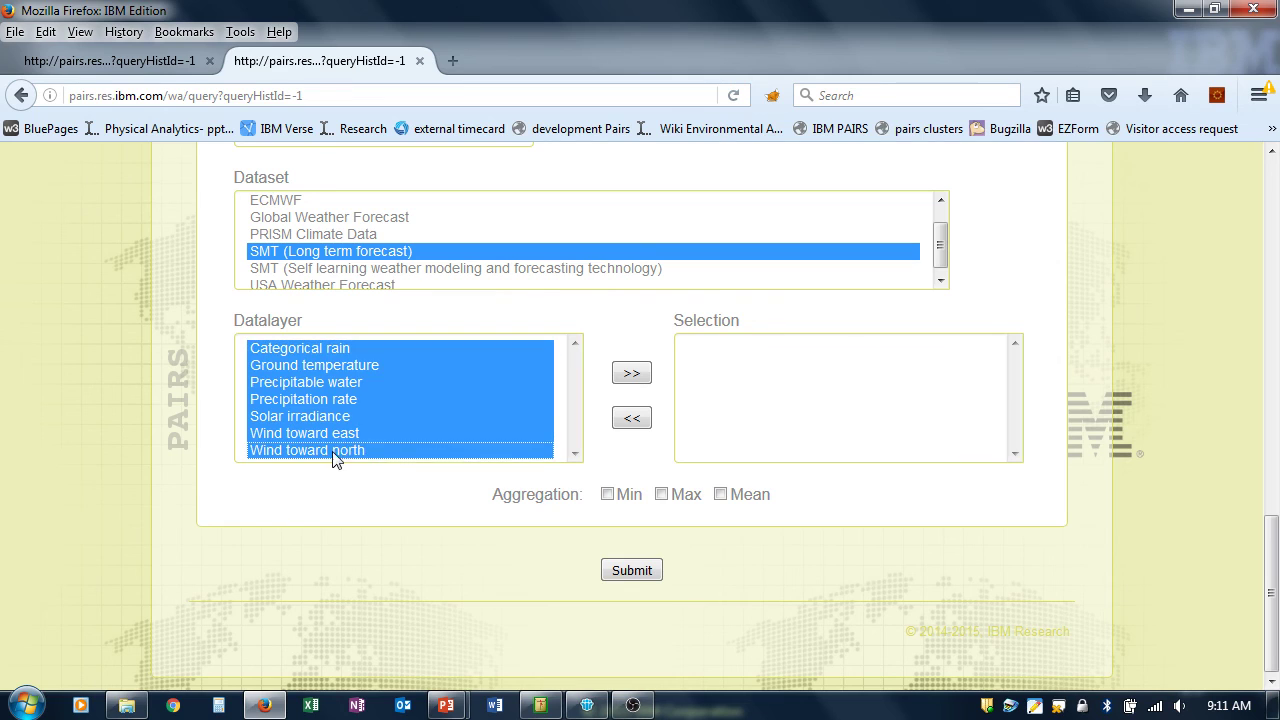
click(631, 374)
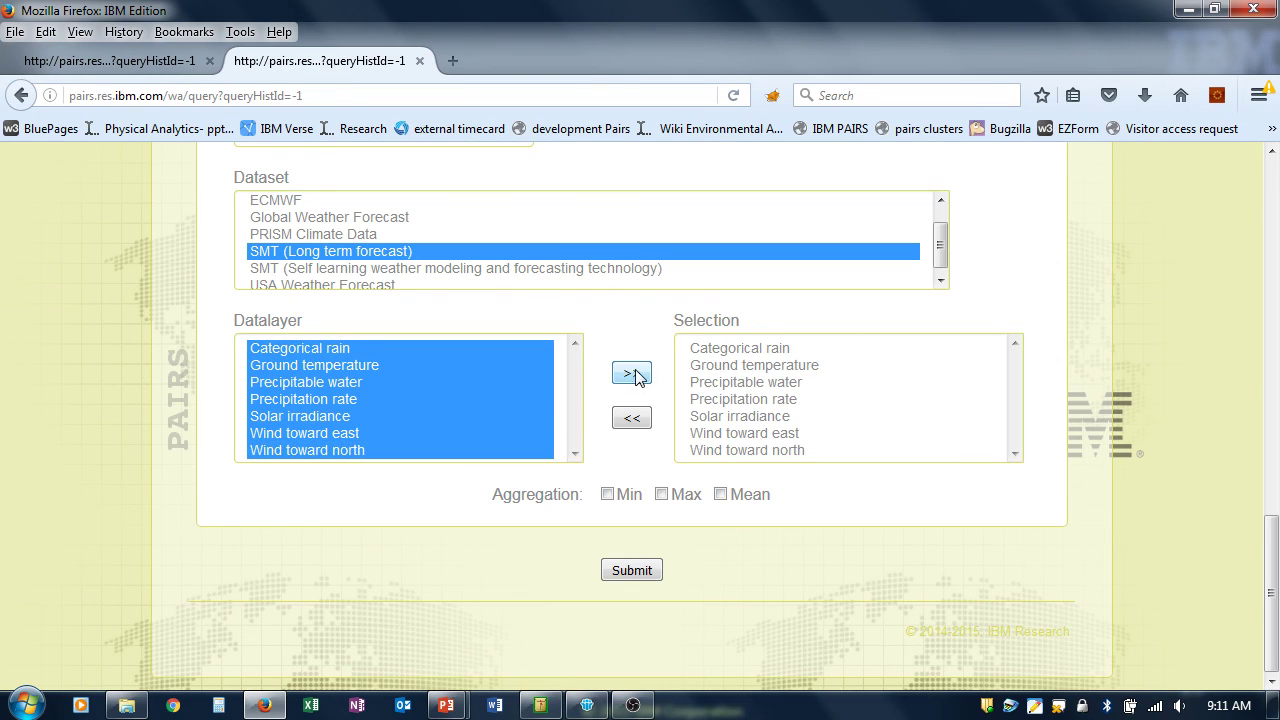
- Run the query and review the Single Point Query results table
click(629, 575)
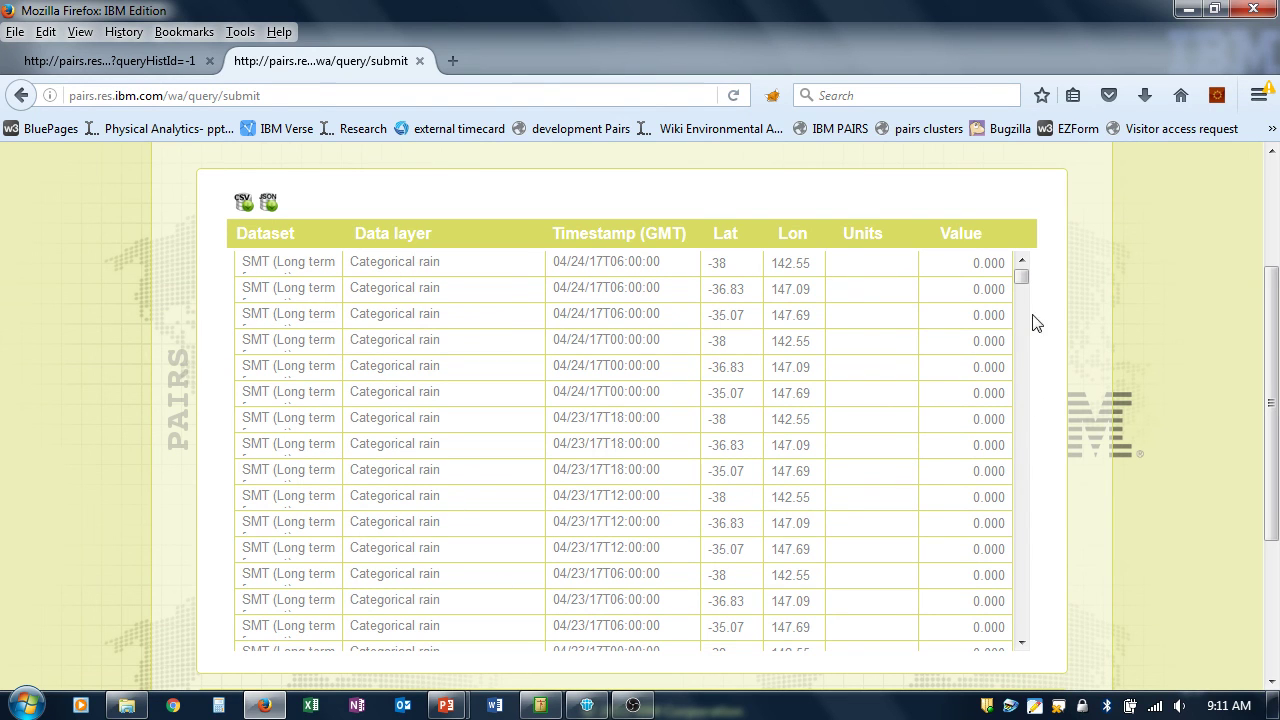
drag(1021, 276, 1016, 490)
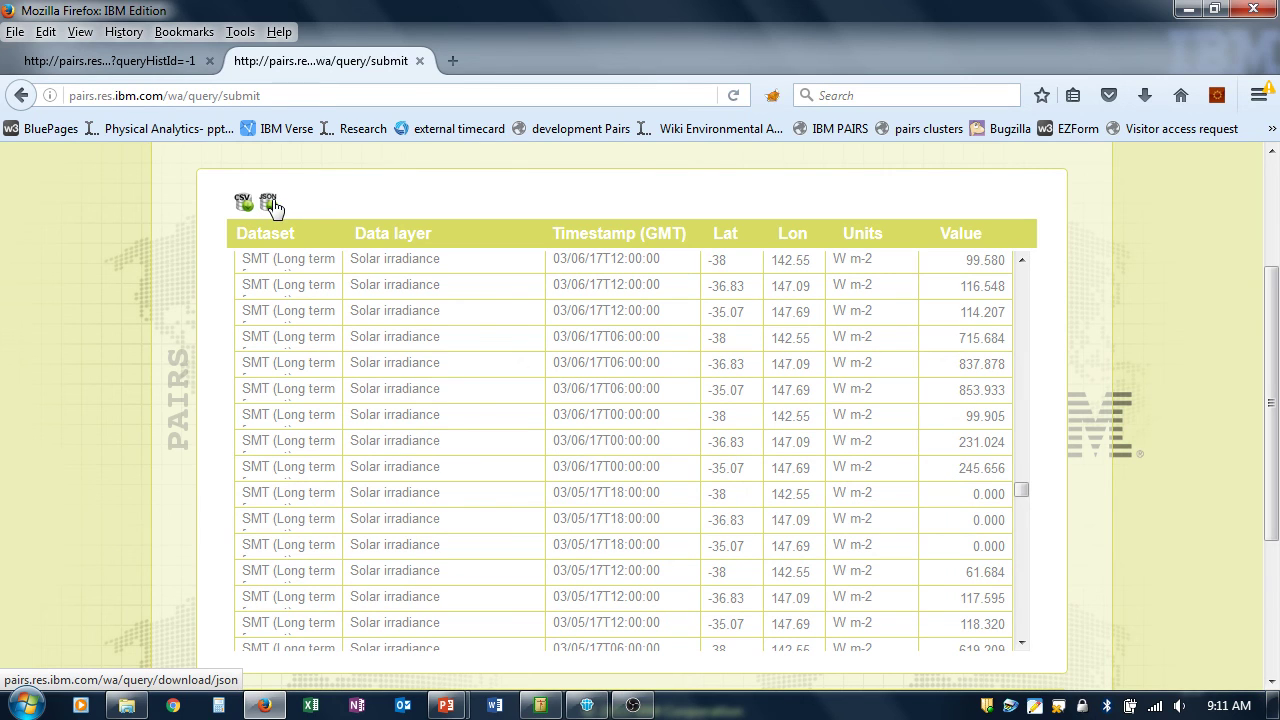
drag(1272, 420, 1274, 310)
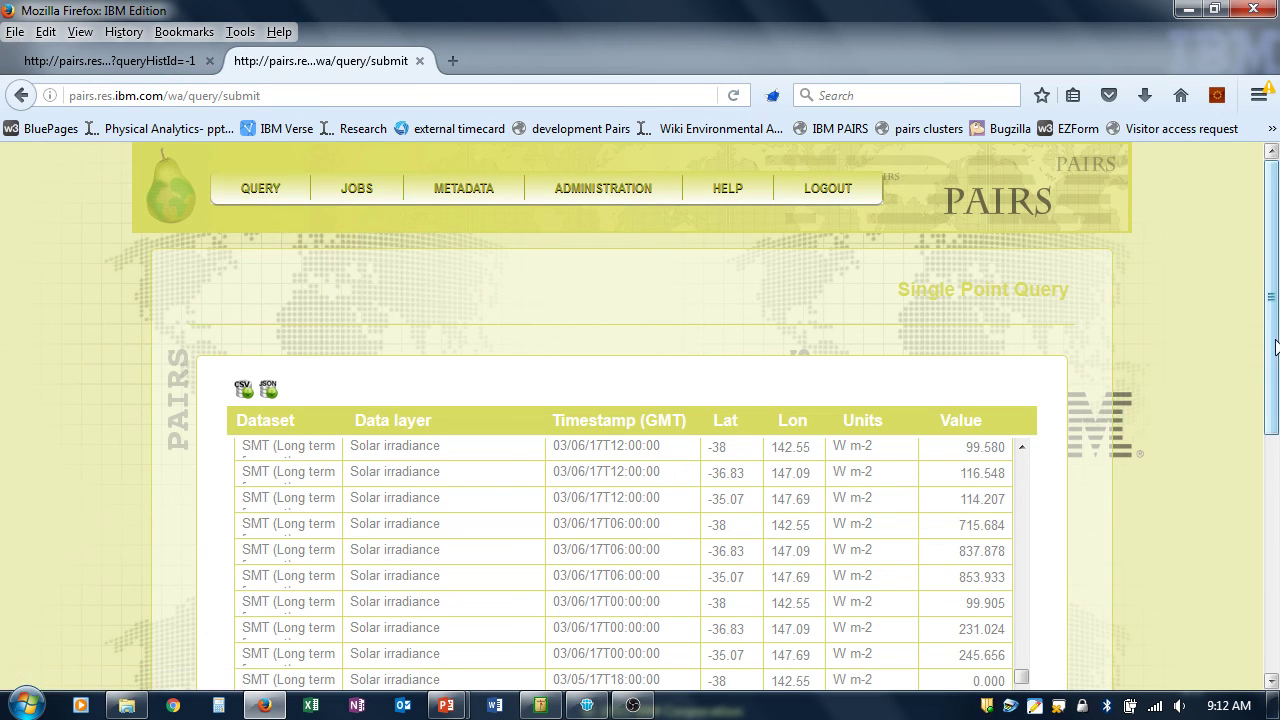
- Copy the query's API string to the clipboard and dismiss the confirmation
scroll(1245, 480, down, 5)
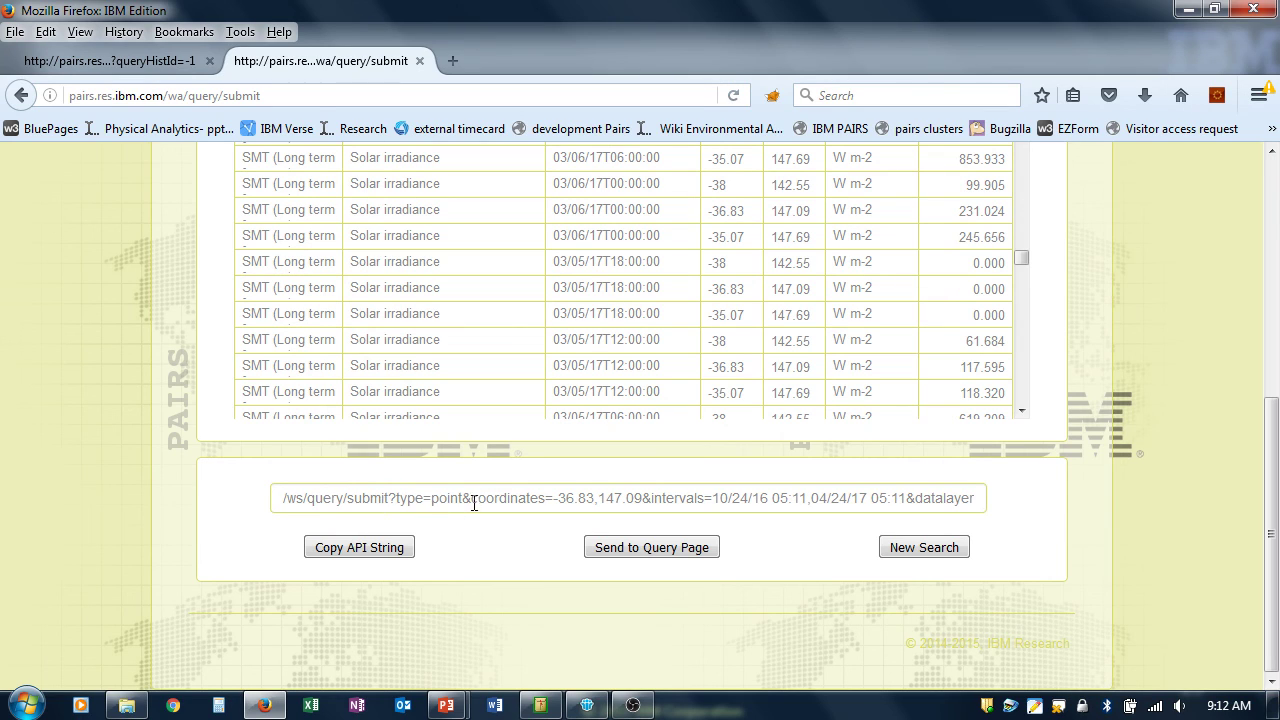
click(361, 552)
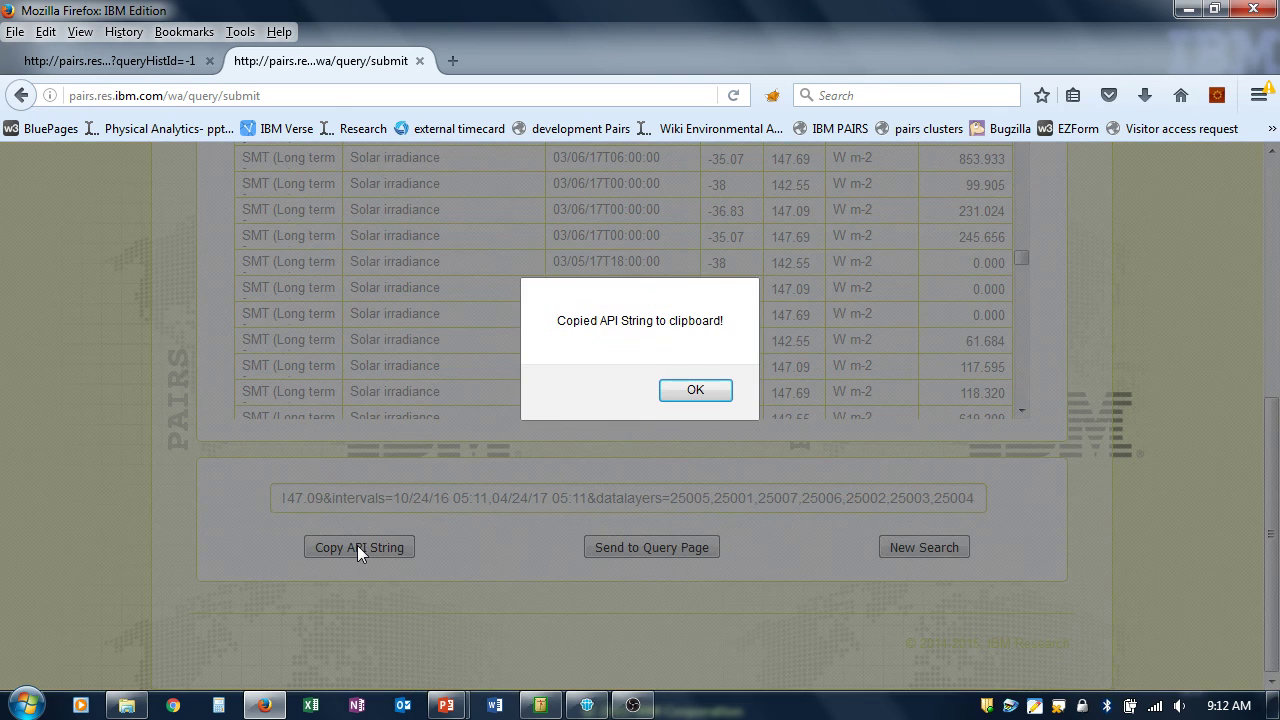
click(707, 389)
- Open a new Notepad window and paste the copied API string
click(26, 705)
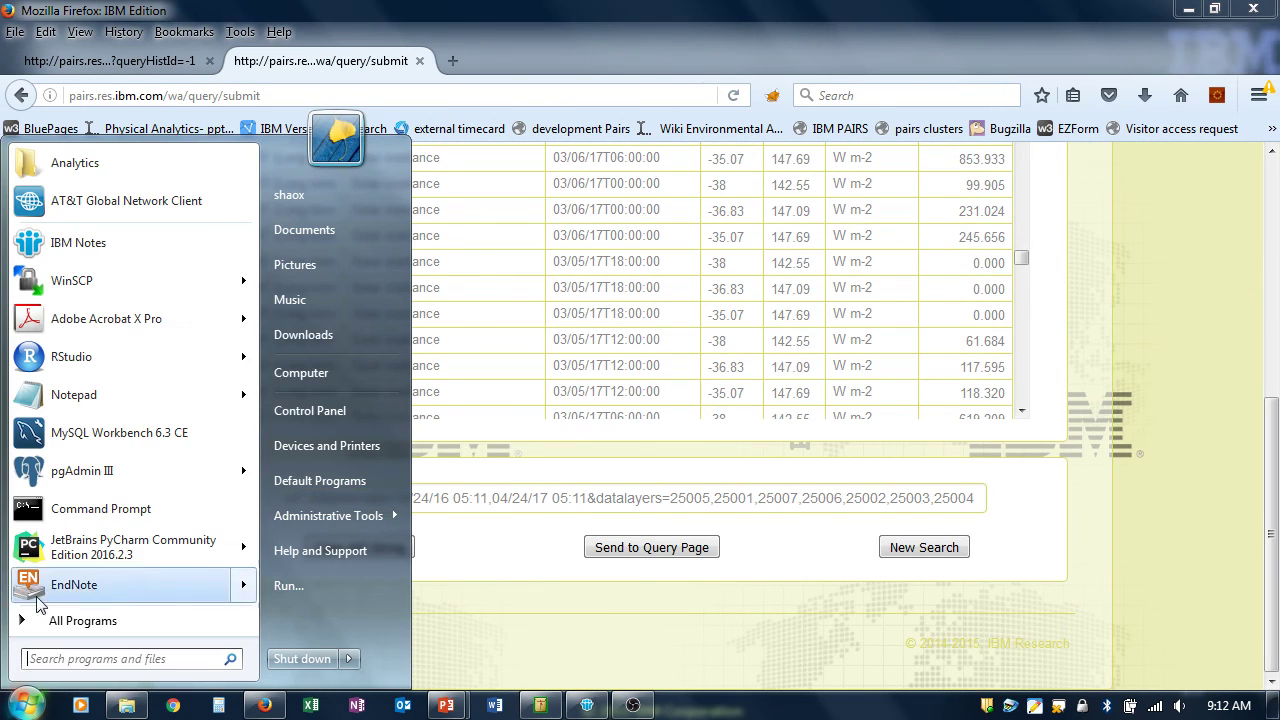
click(101, 404)
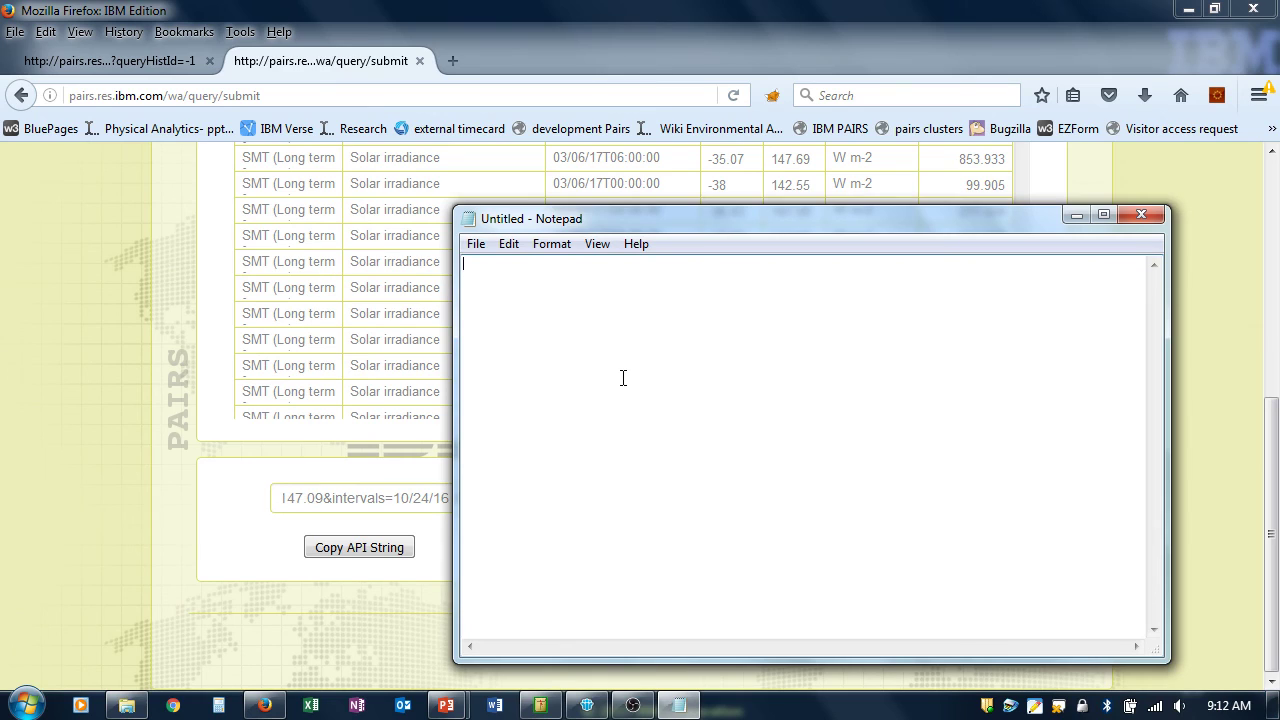
key(ctrl+v)
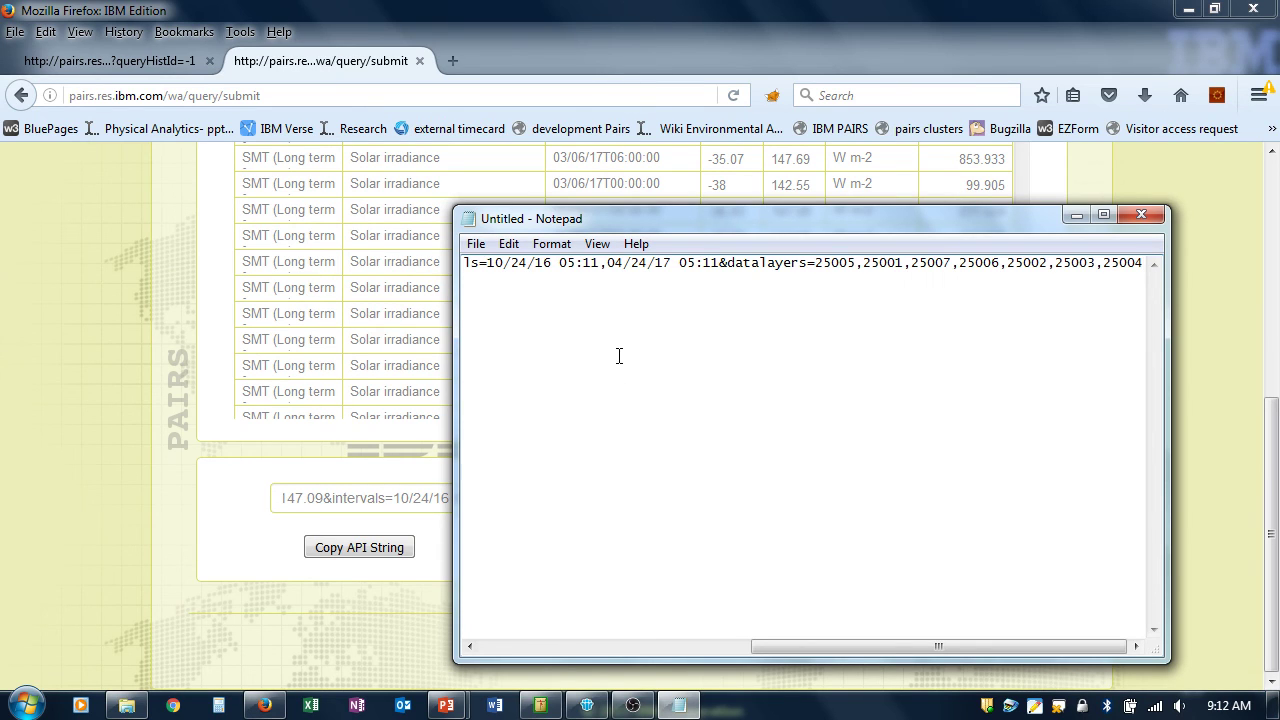
key(Home)
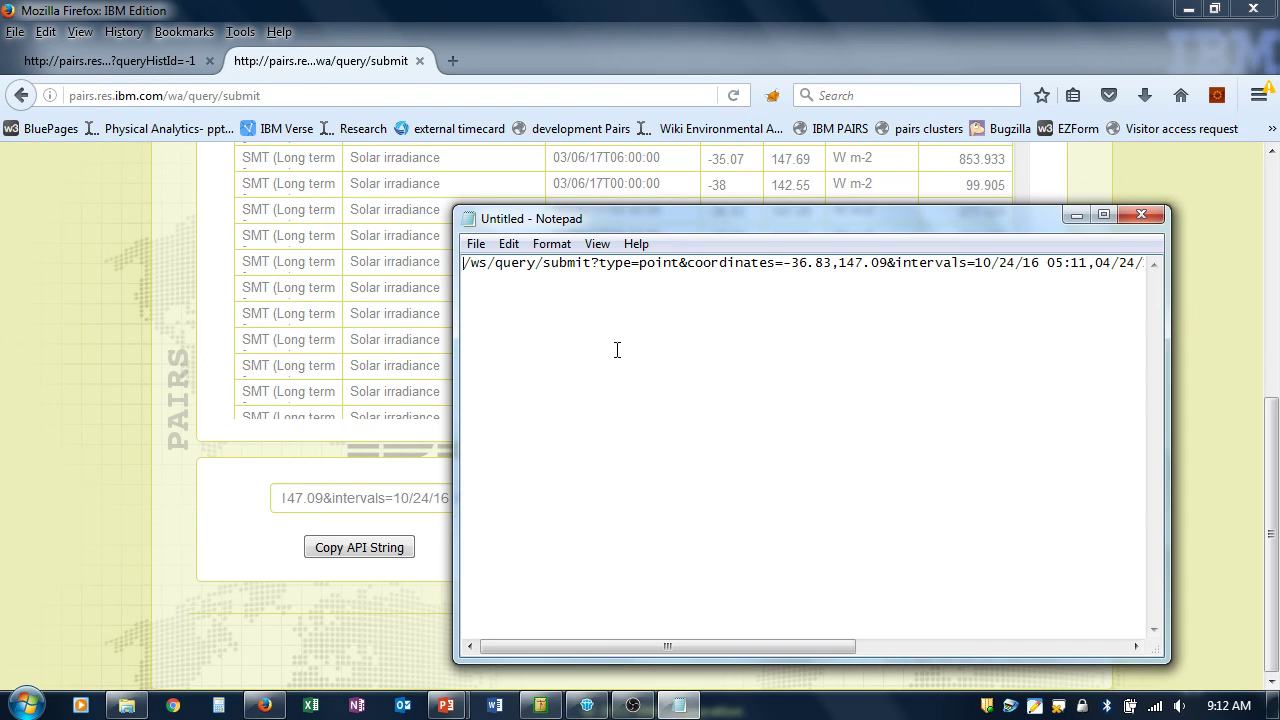
text(http://)
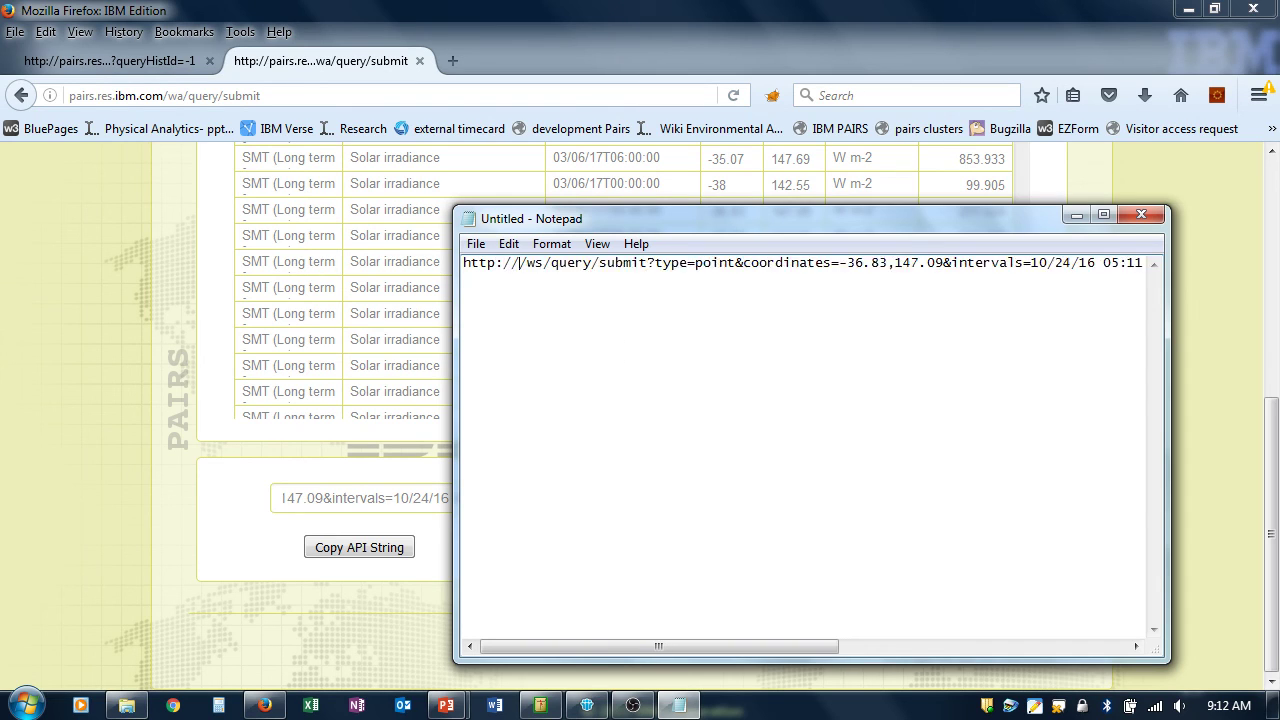
text(pairs/red)
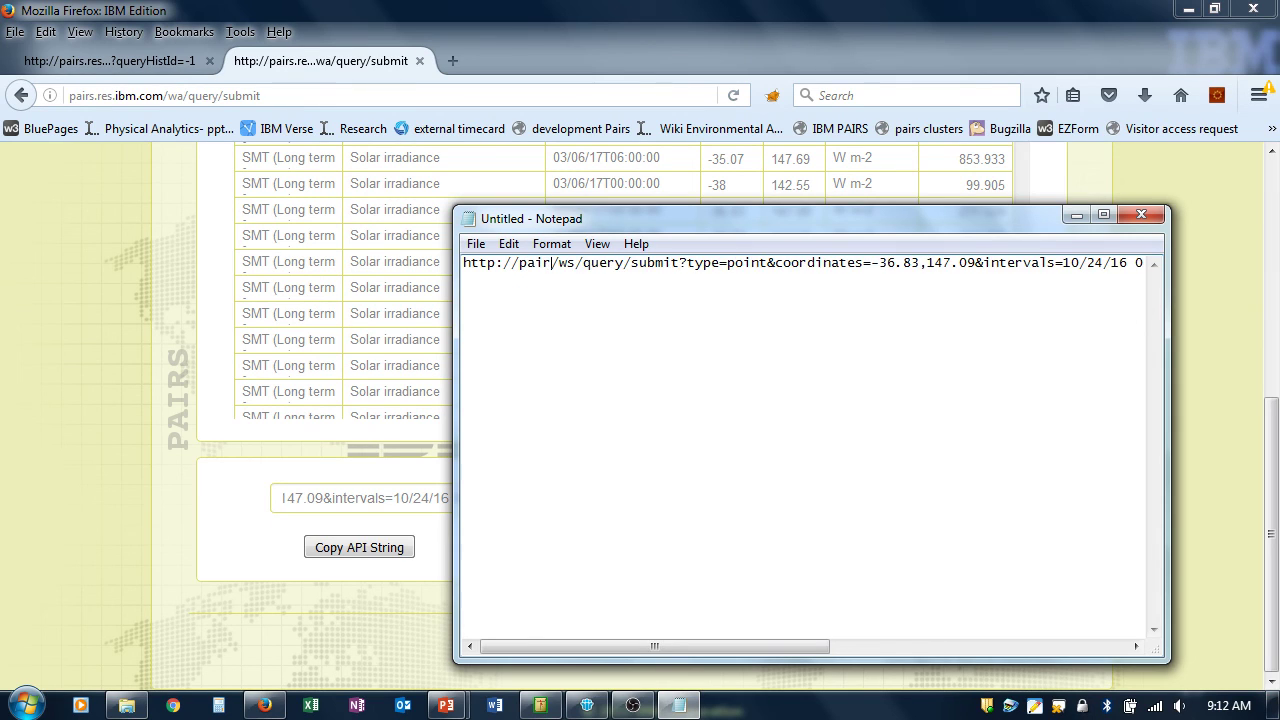
key(BackSpace)
key(BackSpace)
key(BackSpace)
key(BackSpace)
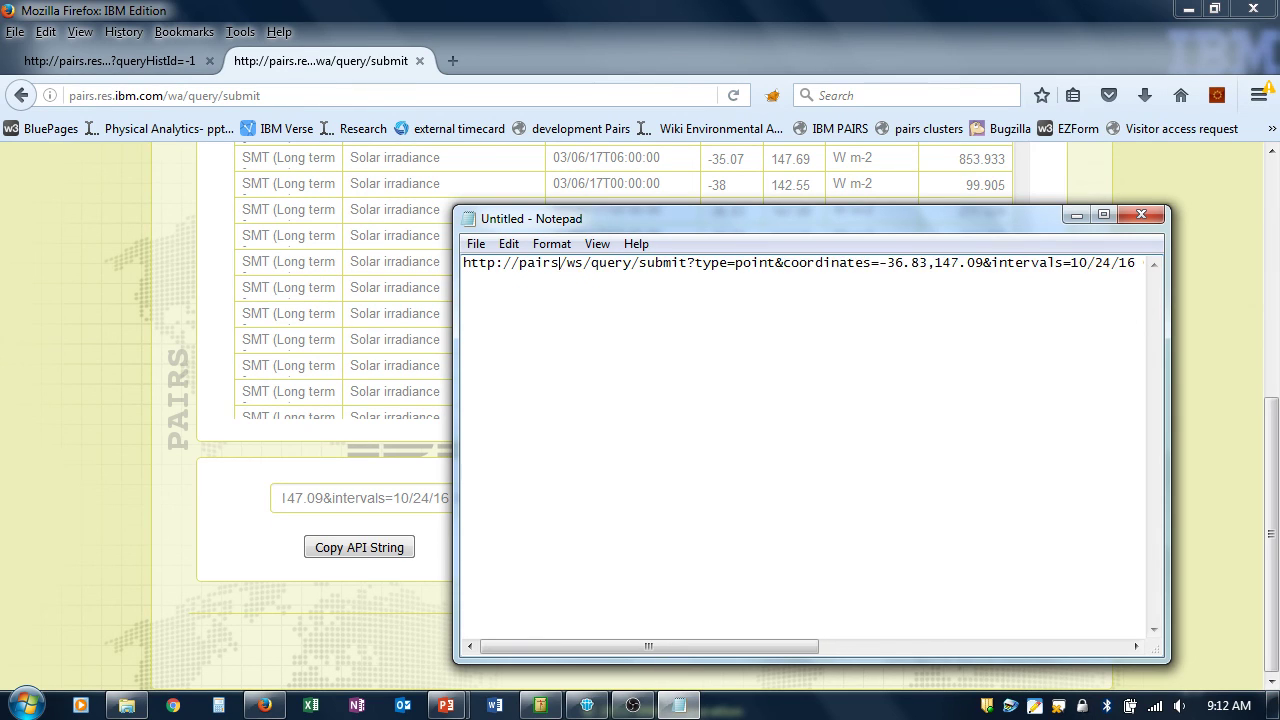
text(.res.ibm)
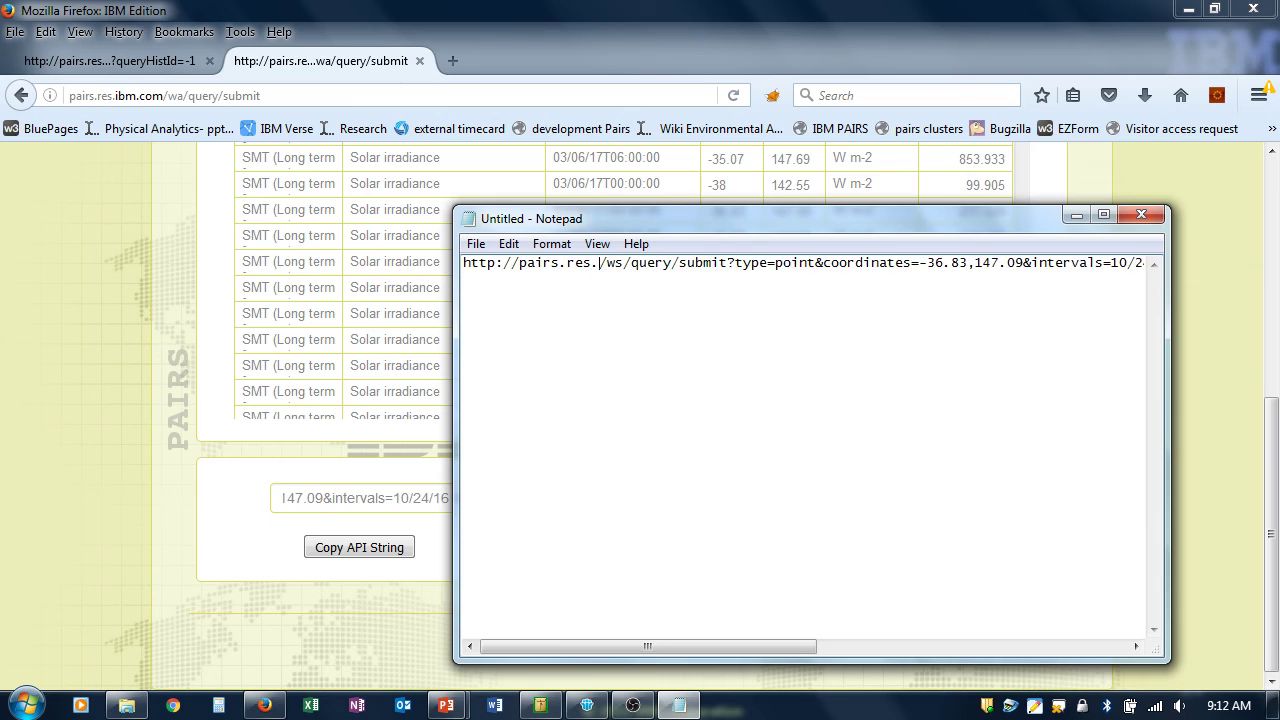
text(.com/)
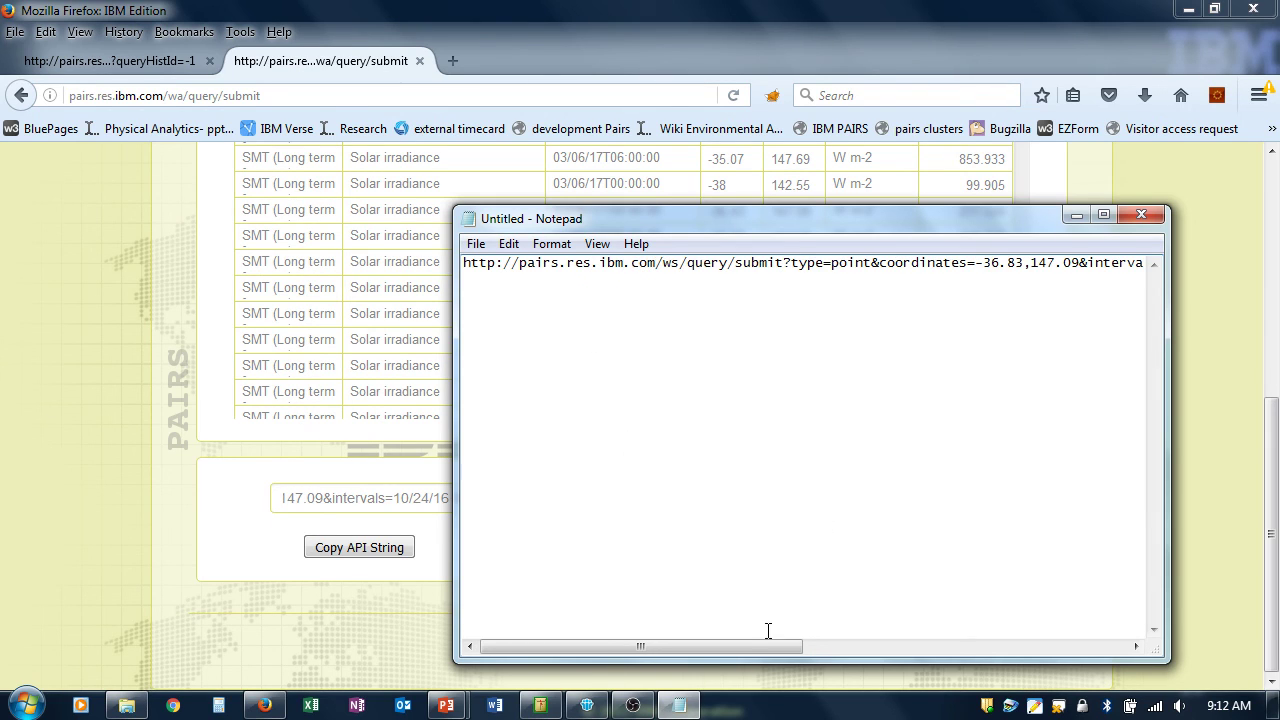
drag(733, 652, 650, 657)
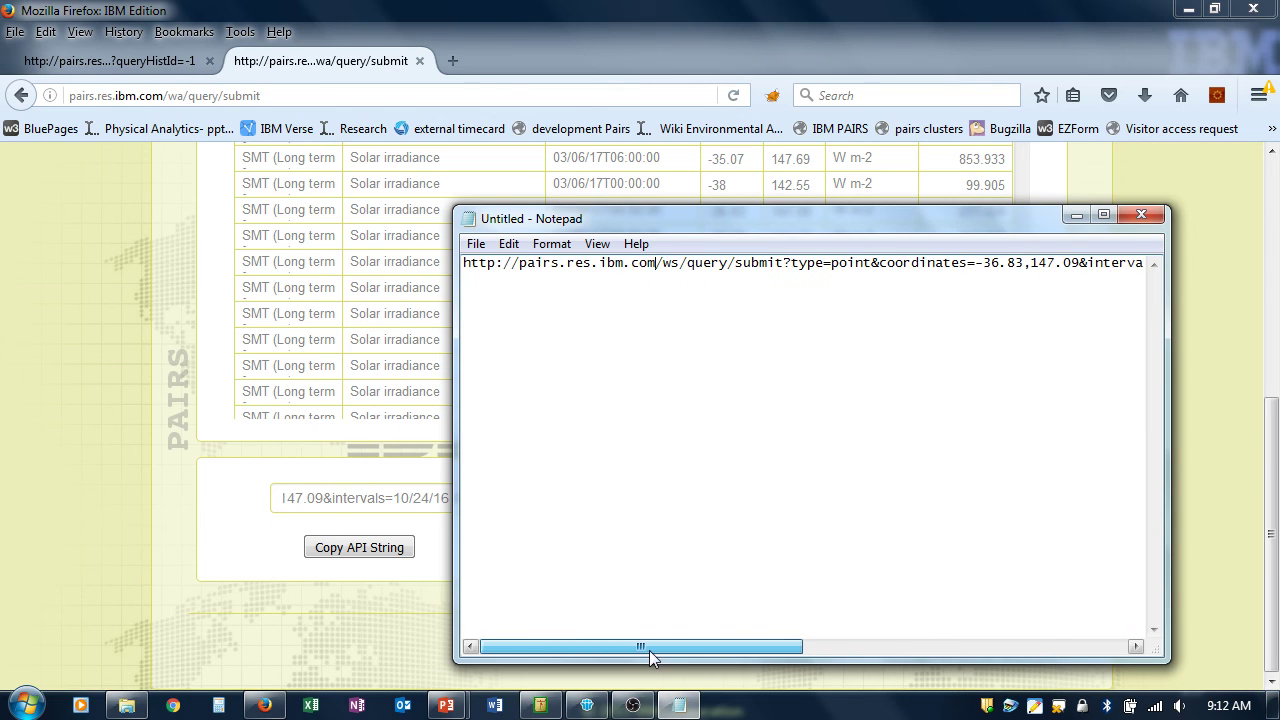
click(1076, 214)
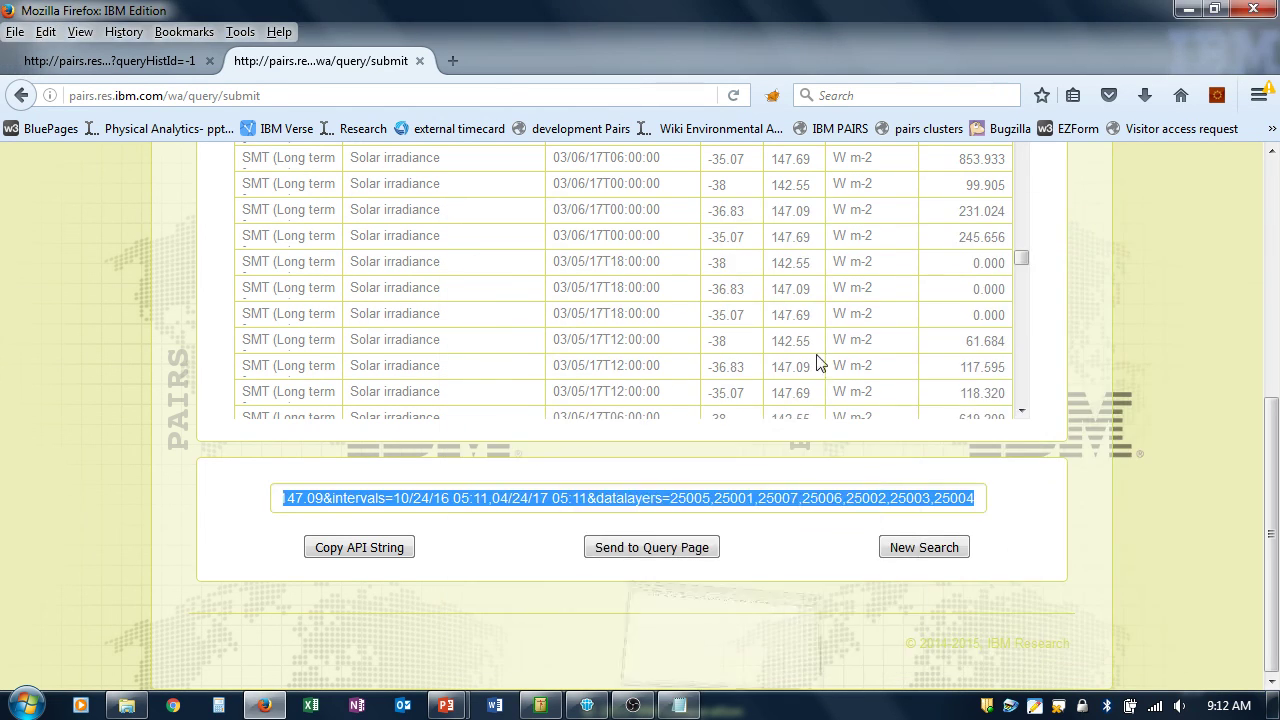
- Send the point query back to the query form and review its prefilled -36.83, 147.09 SMT settings
click(450, 571)
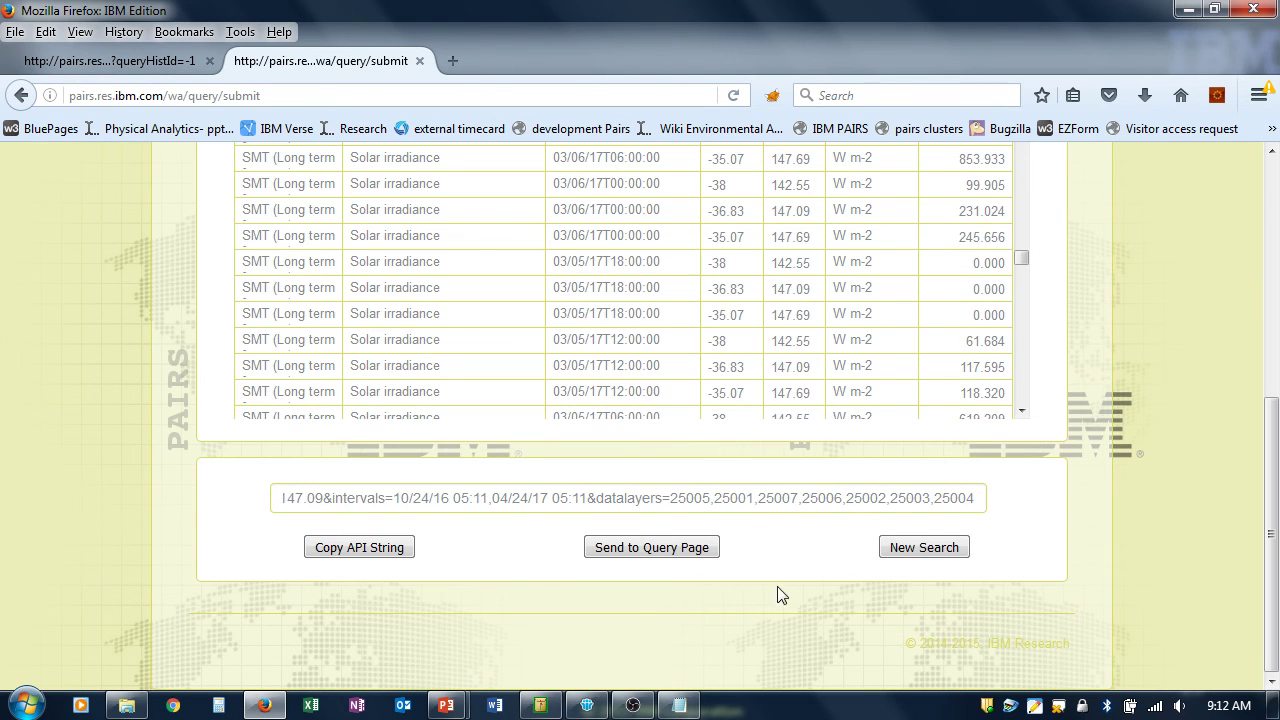
click(657, 550)
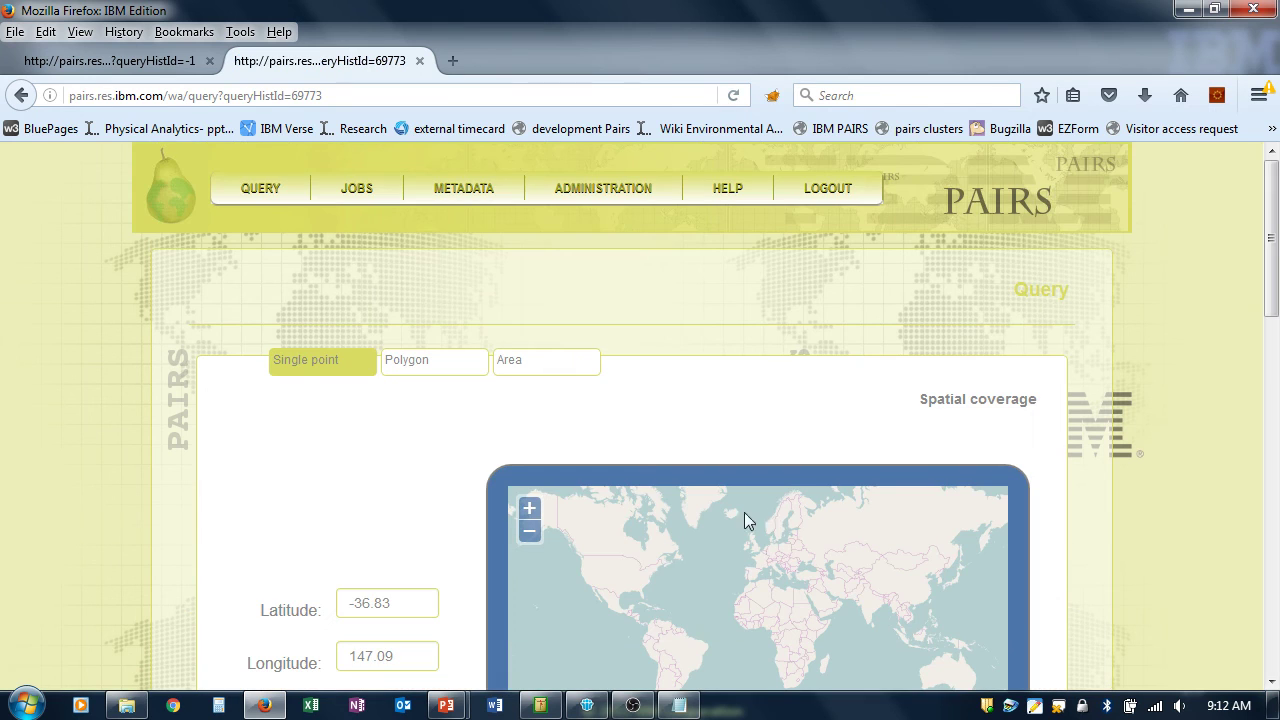
drag(1275, 265, 1275, 510)
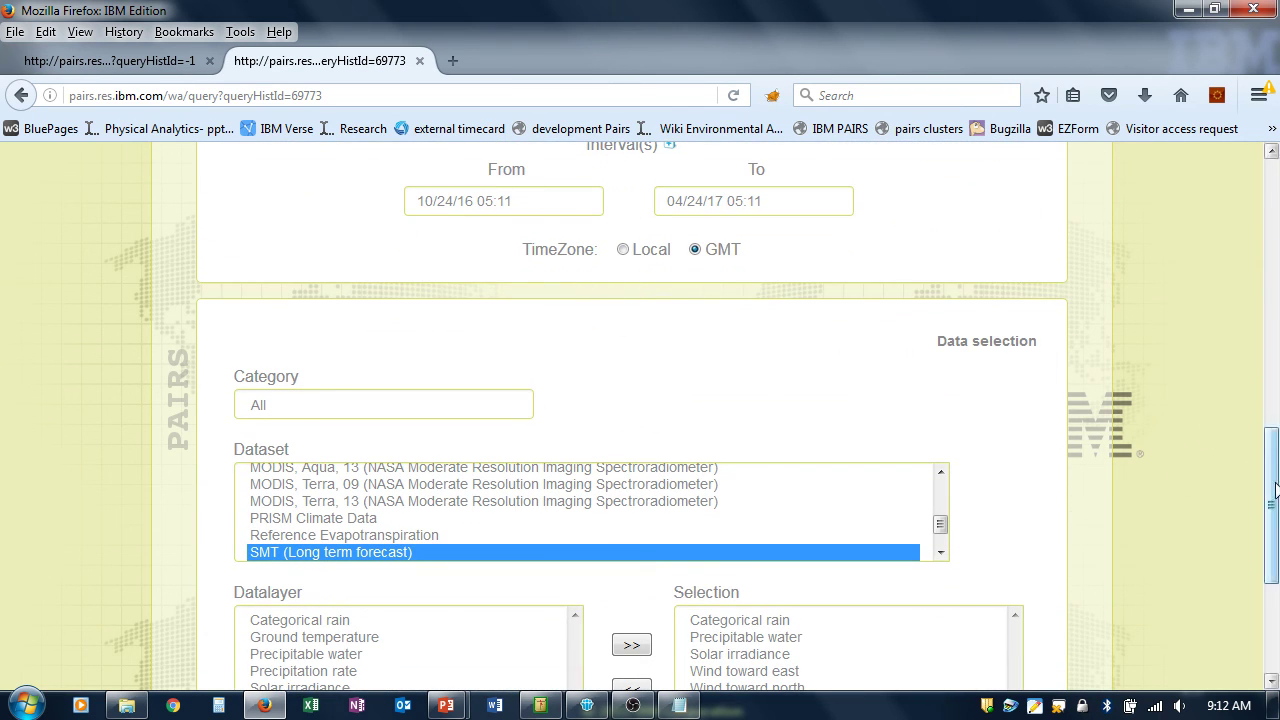
drag(1275, 492, 1275, 180)
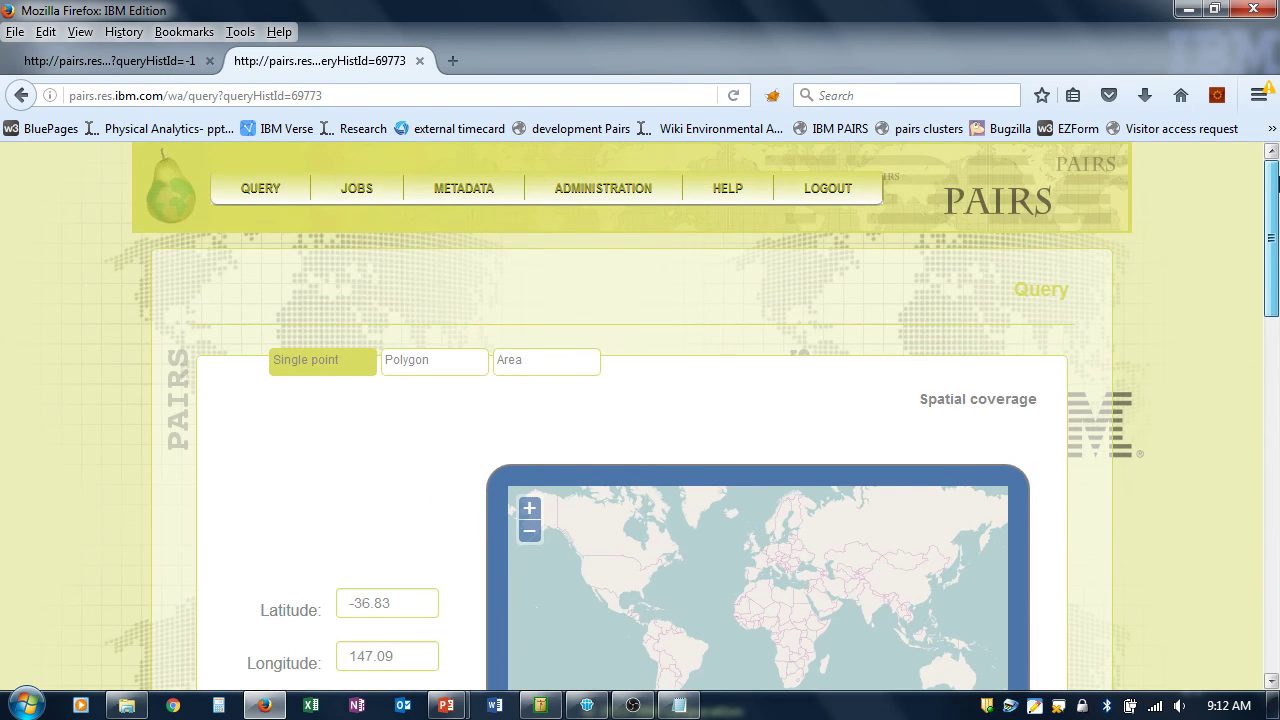
- Switch spatial coverage to Polygon and select the saved Egypt area from the Personal list
click(415, 370)
drag(1274, 250, 1273, 311)
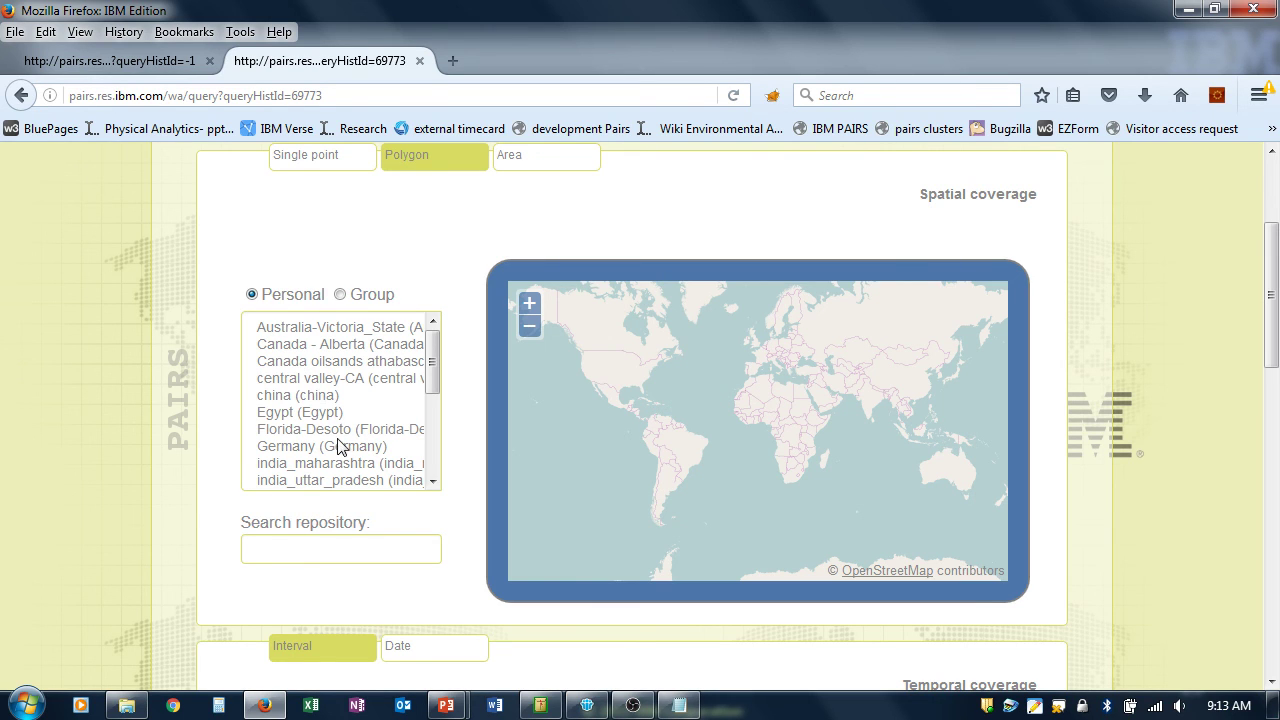
click(318, 414)
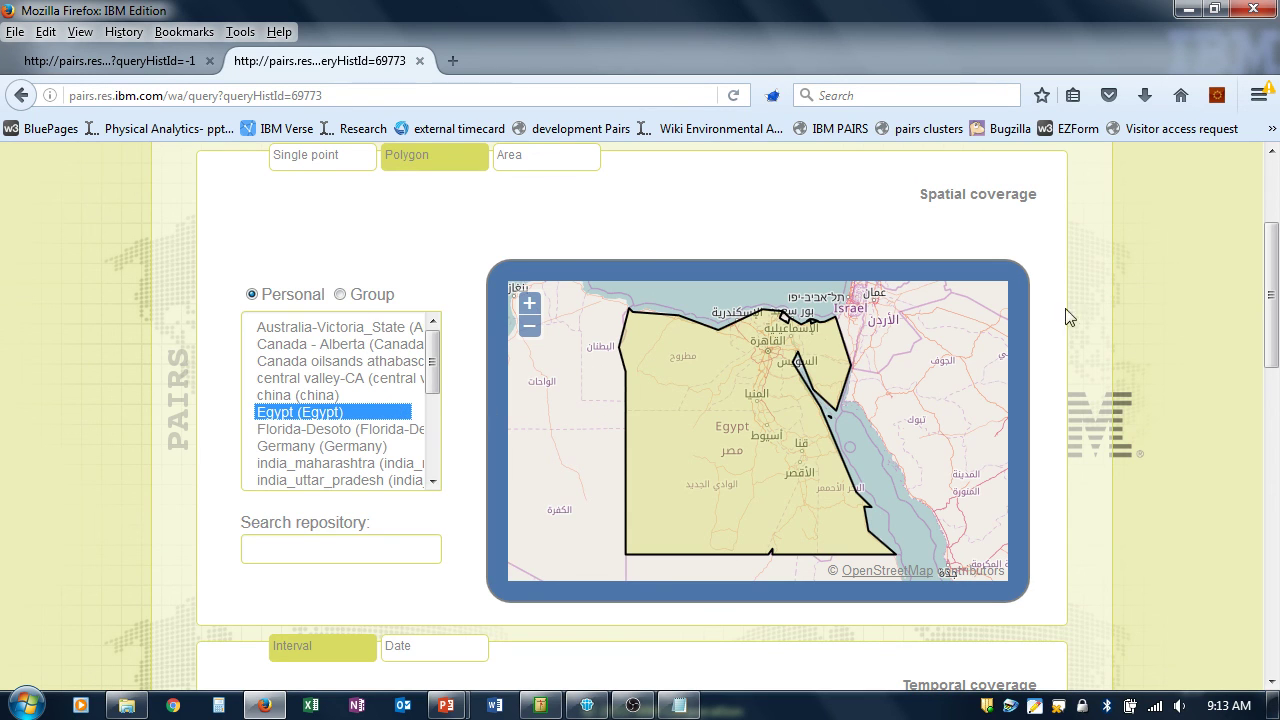
scroll(1065, 314, up, 4)
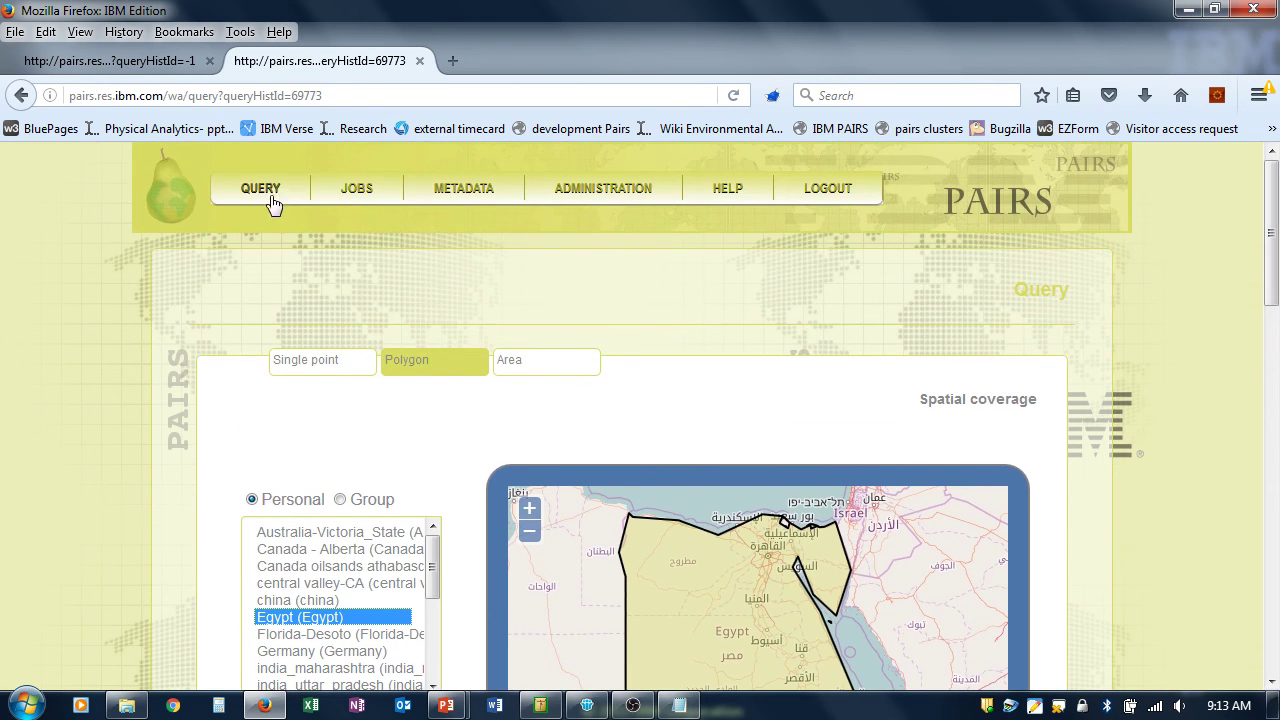
- Open the Personal areas of interest list and start adding a new area
mouse_move(268, 197)
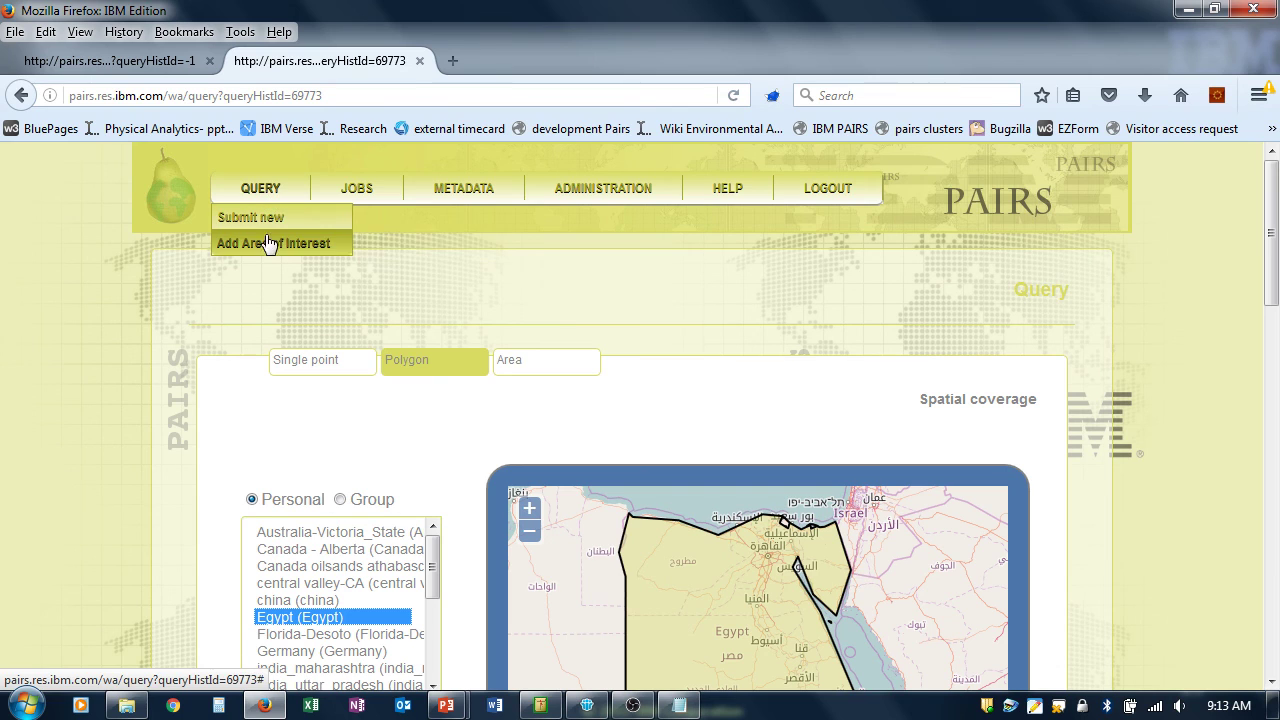
mouse_move(268, 250)
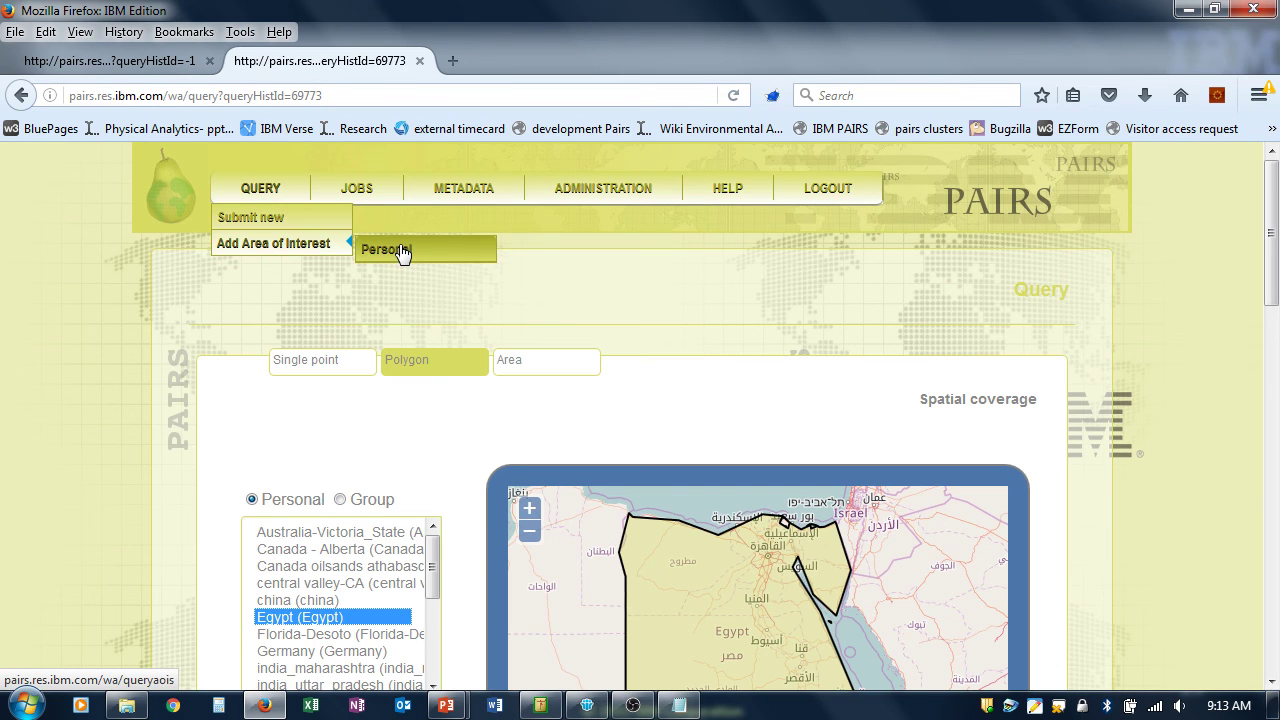
click(400, 251)
drag(1273, 330, 1277, 485)
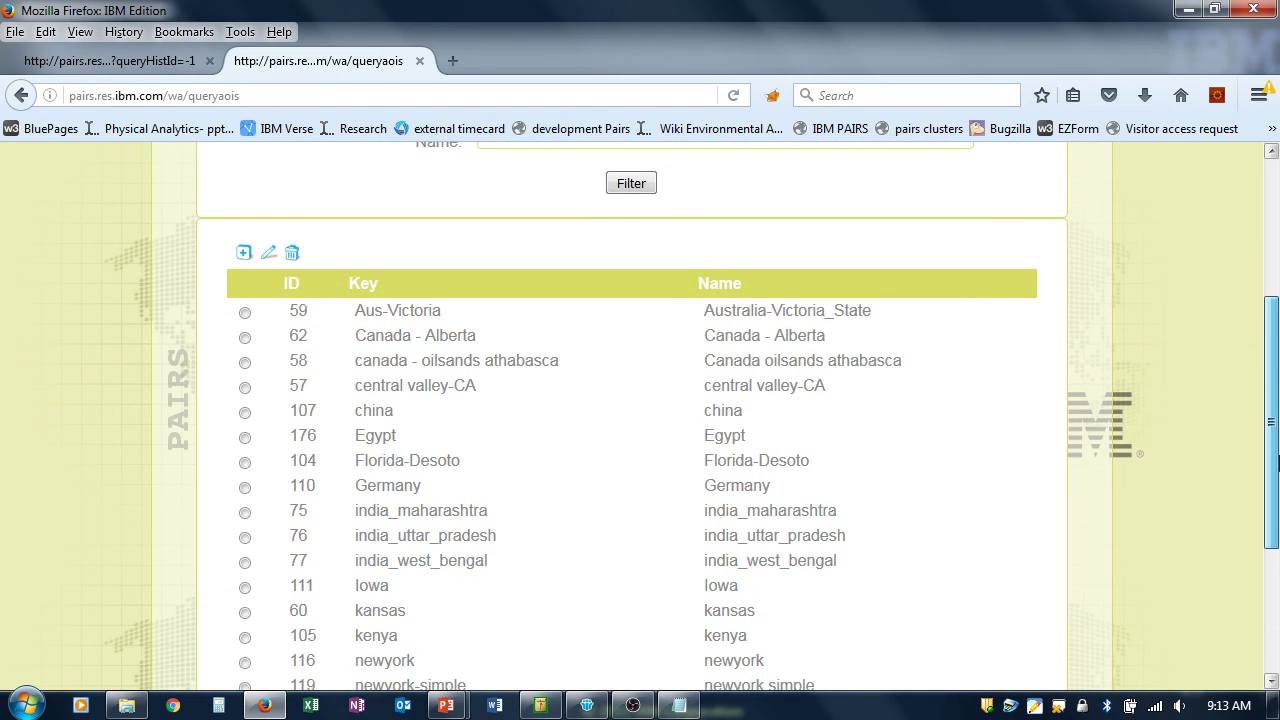
scroll(1277, 462, down, 1)
scroll(251, 297, up, 1)
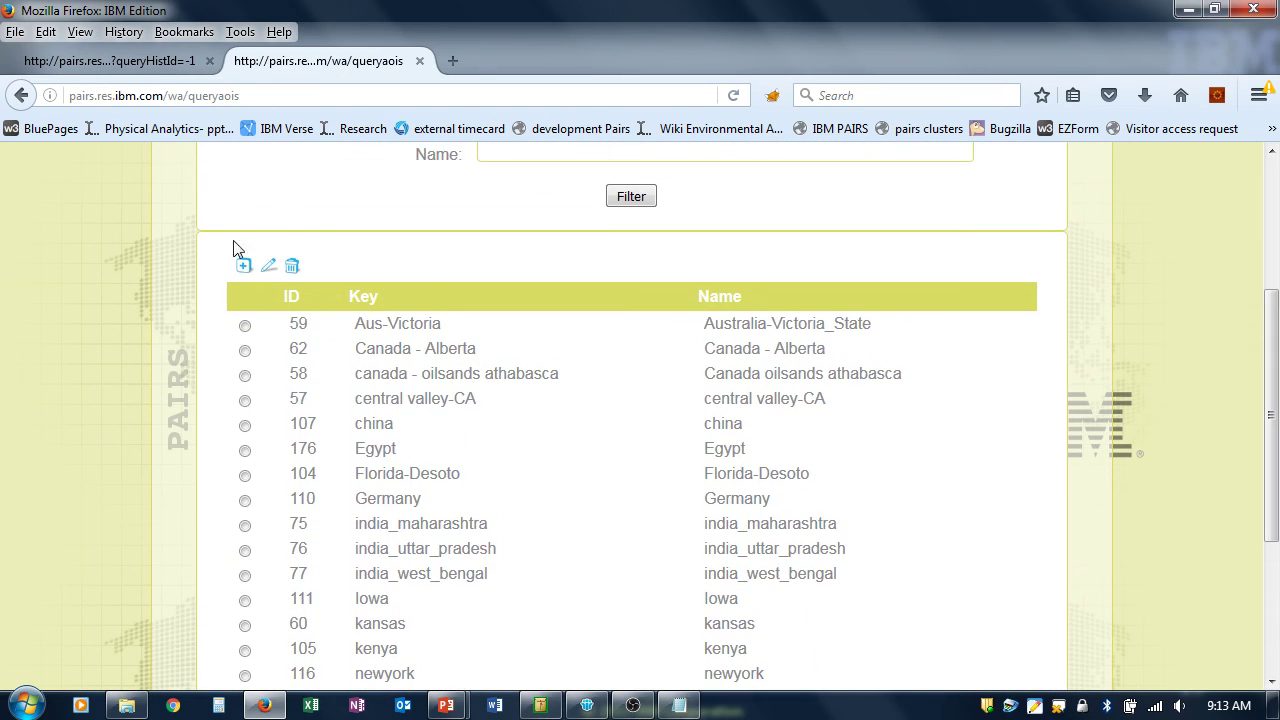
click(244, 265)
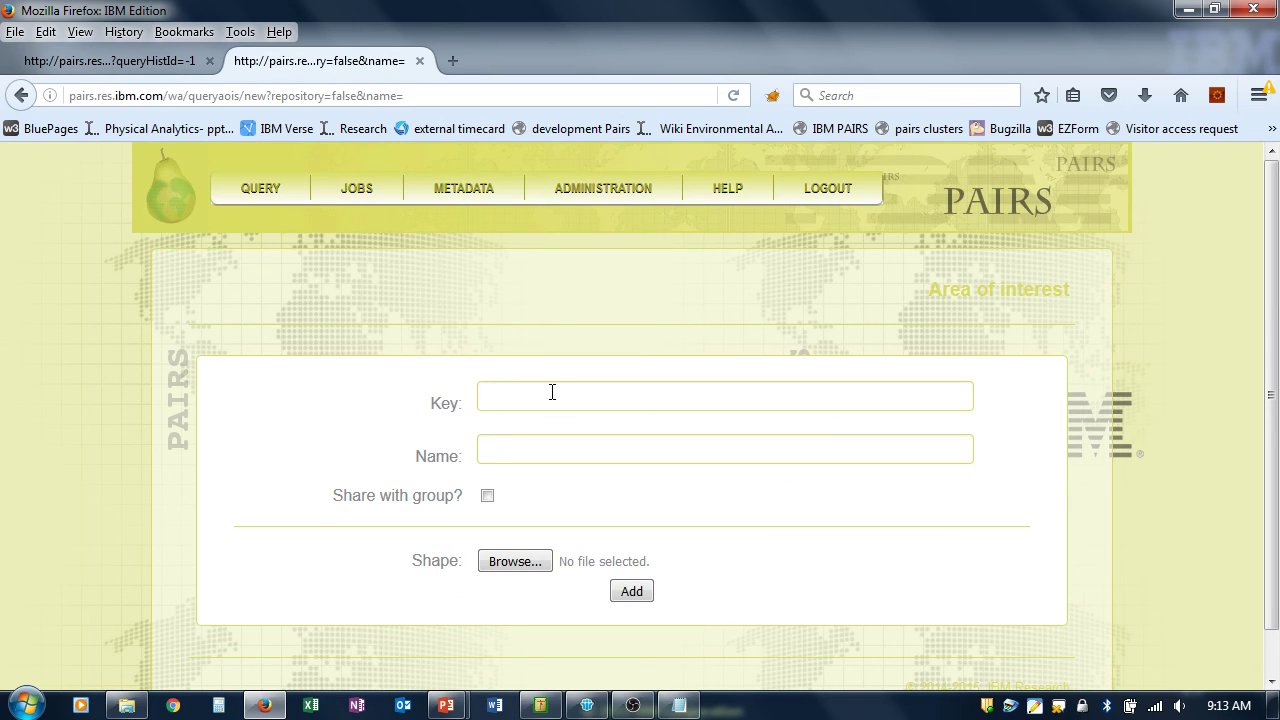
- Enter test as the key and name, and share the area with the group
text(test)
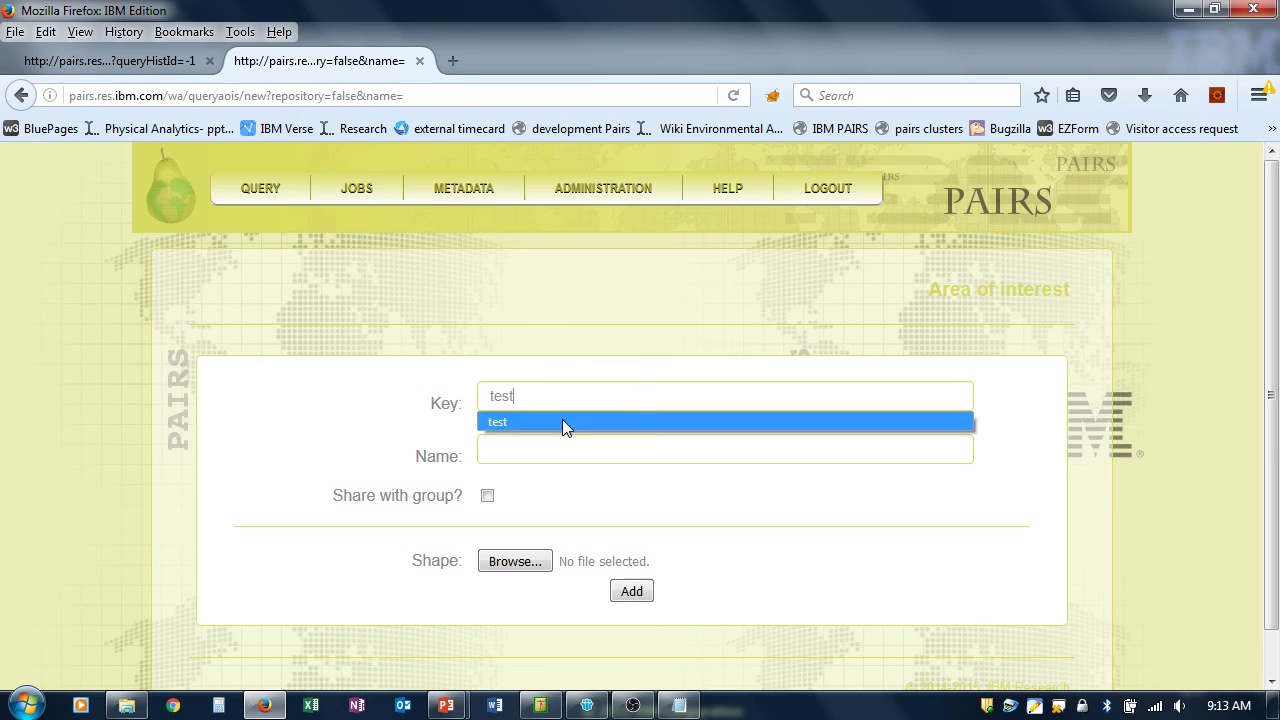
click(562, 421)
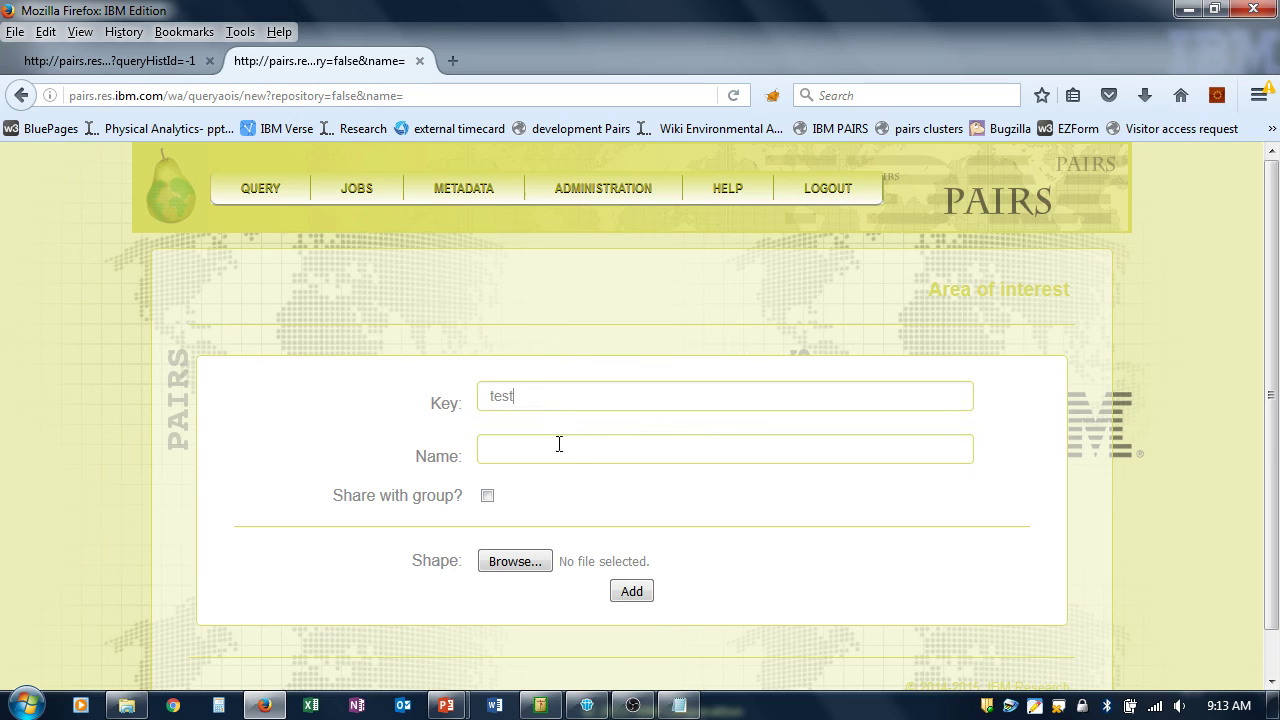
text(test)
click(540, 470)
click(487, 496)
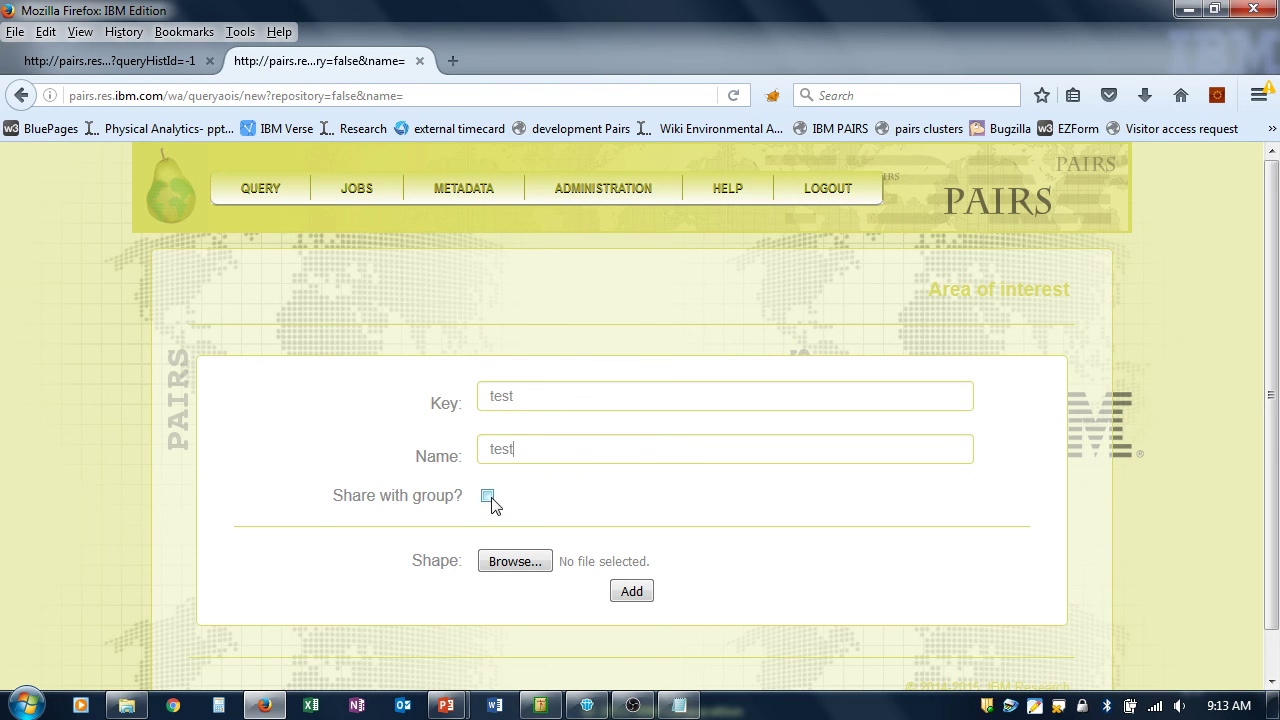
- Attach Italy.kml as the area's shape file and save it
click(515, 562)
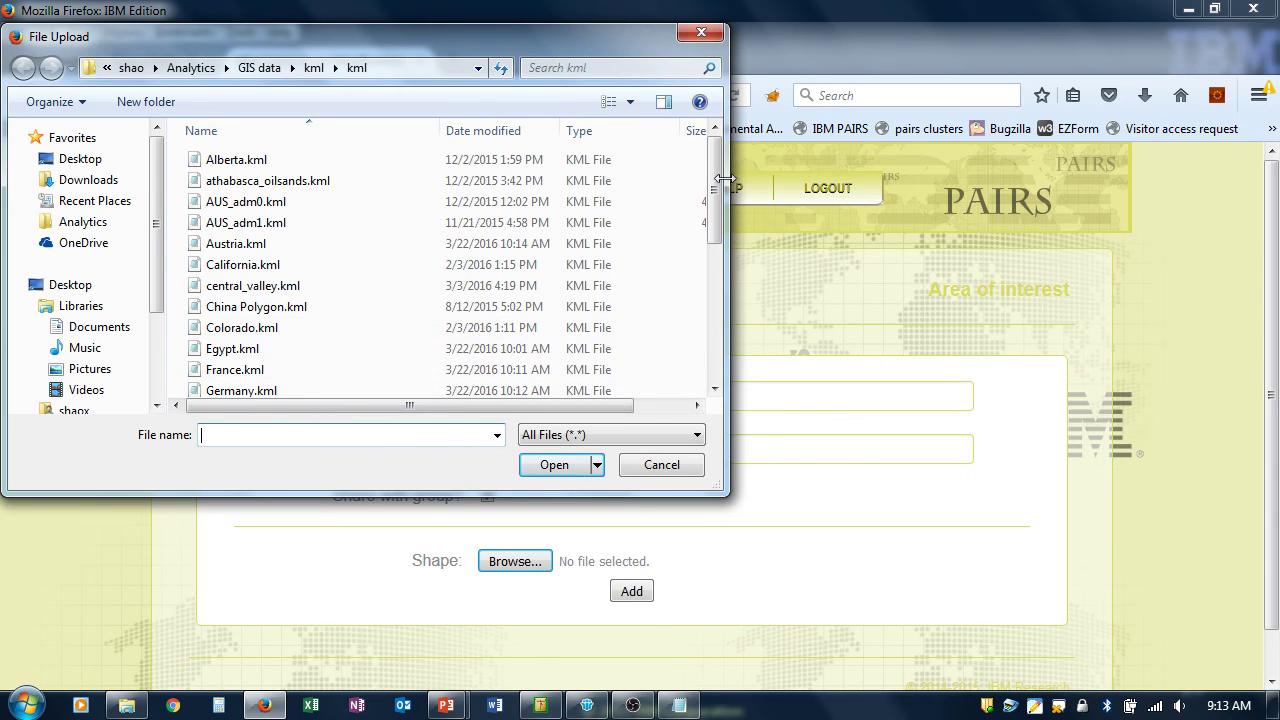
drag(716, 178, 724, 233)
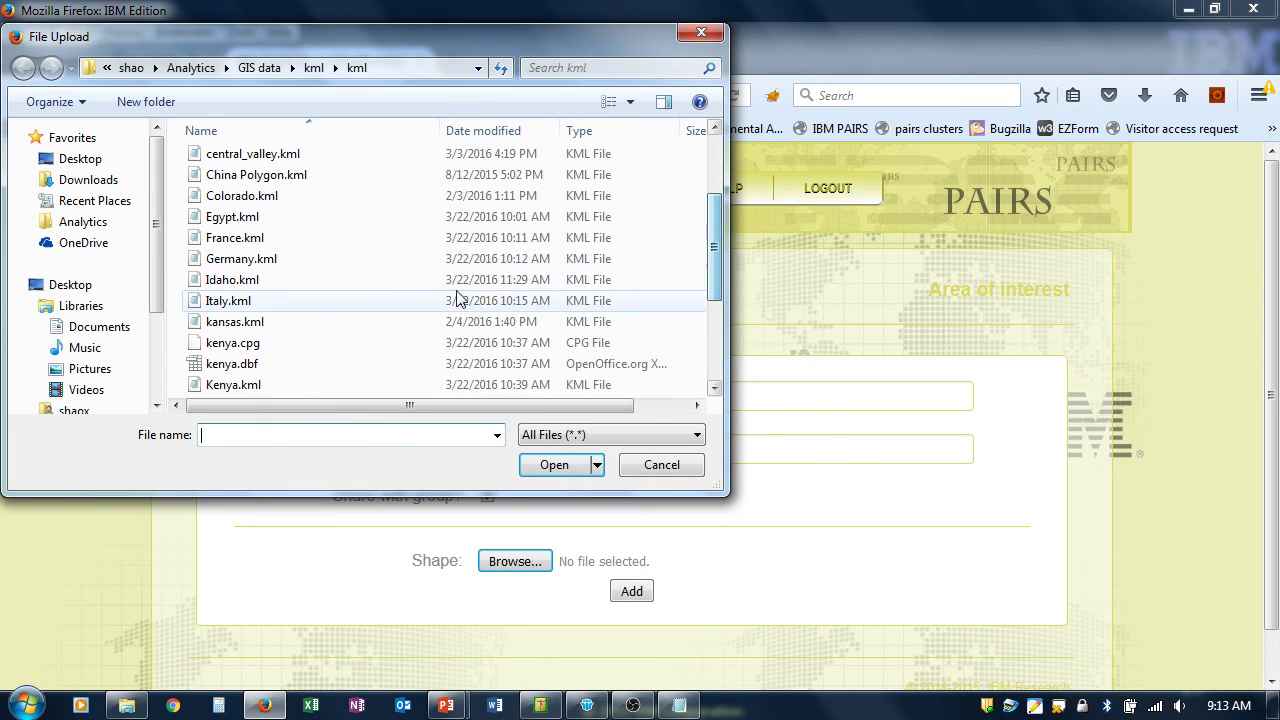
click(295, 303)
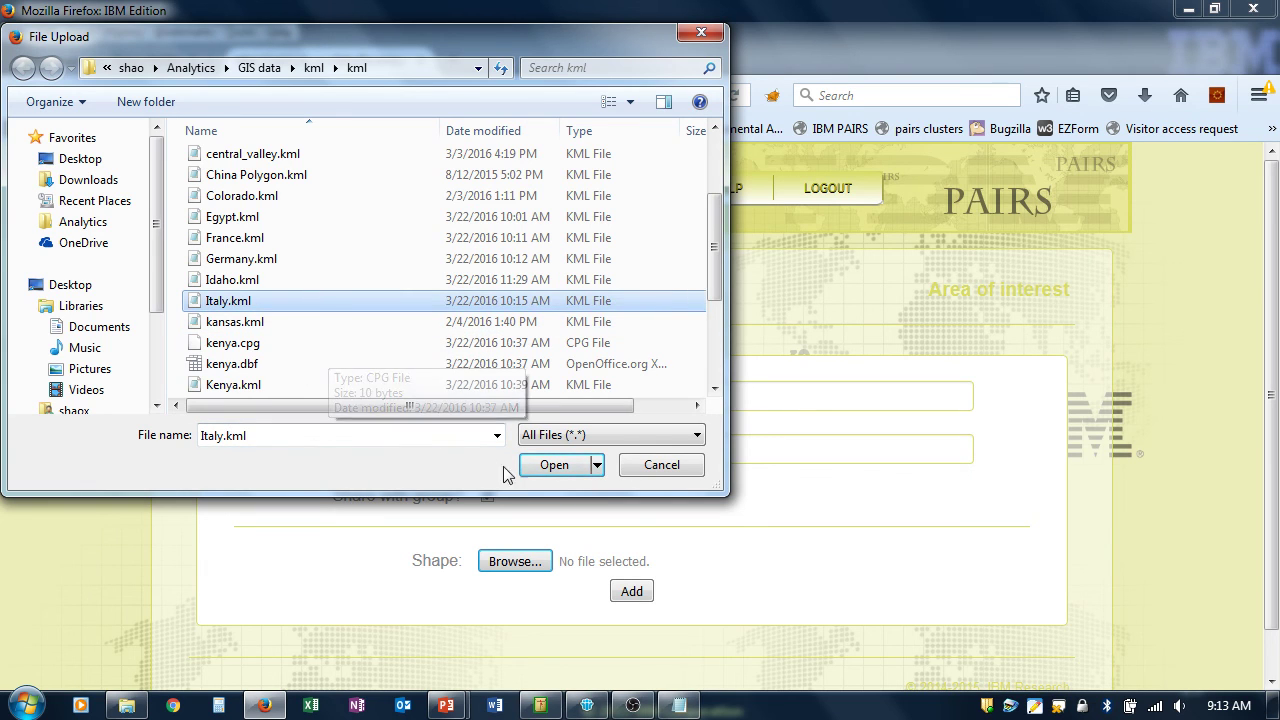
click(557, 462)
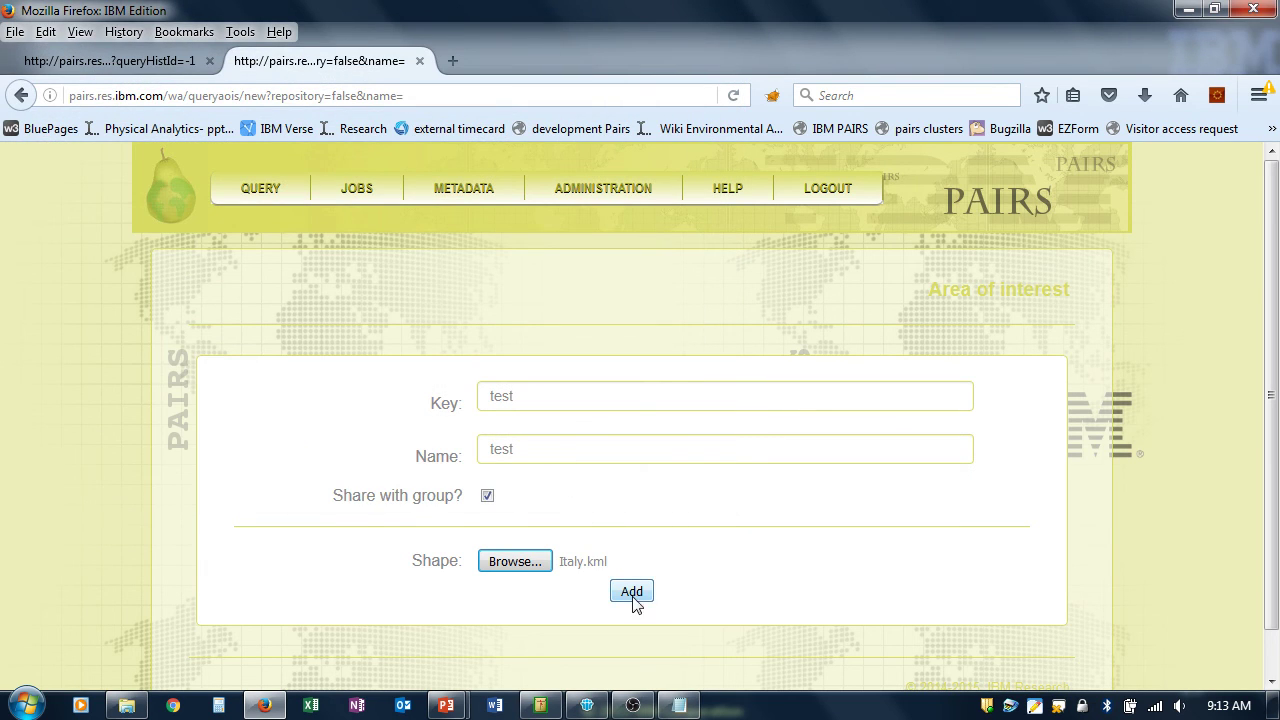
click(632, 590)
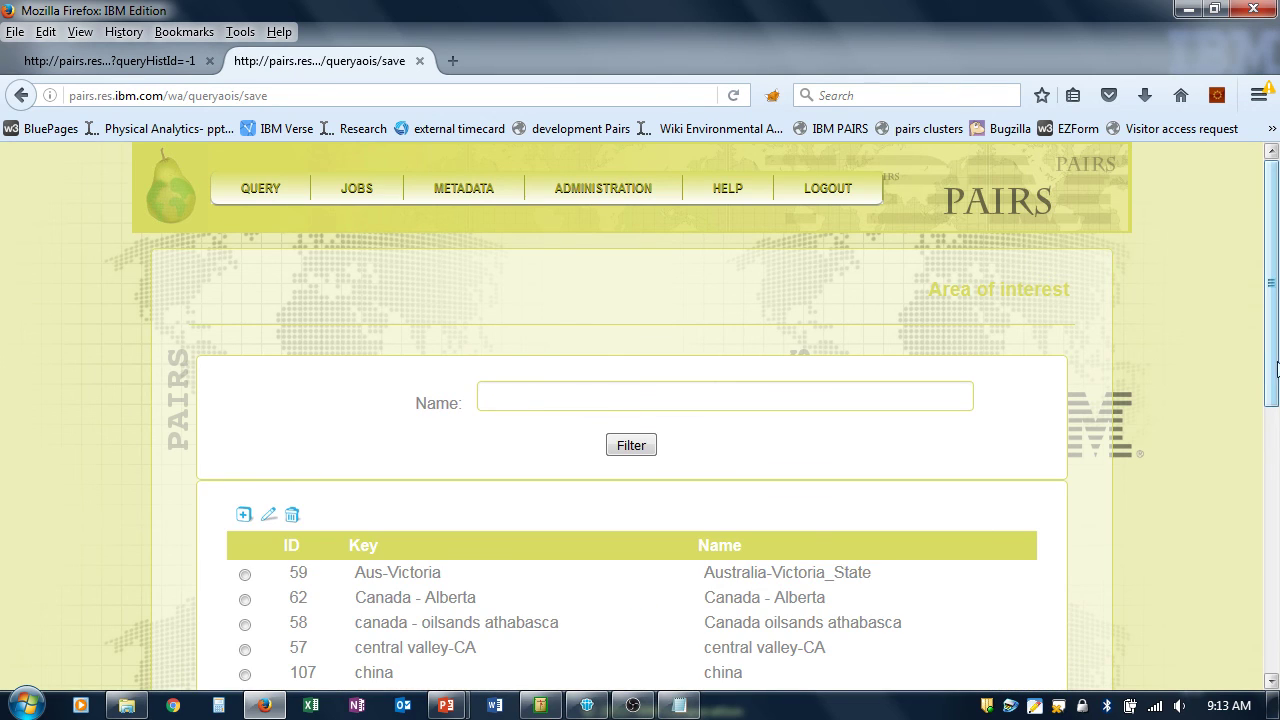
- Start a new query and set its polygon coverage to the personal test area over Italy
scroll(632, 593, down, 5)
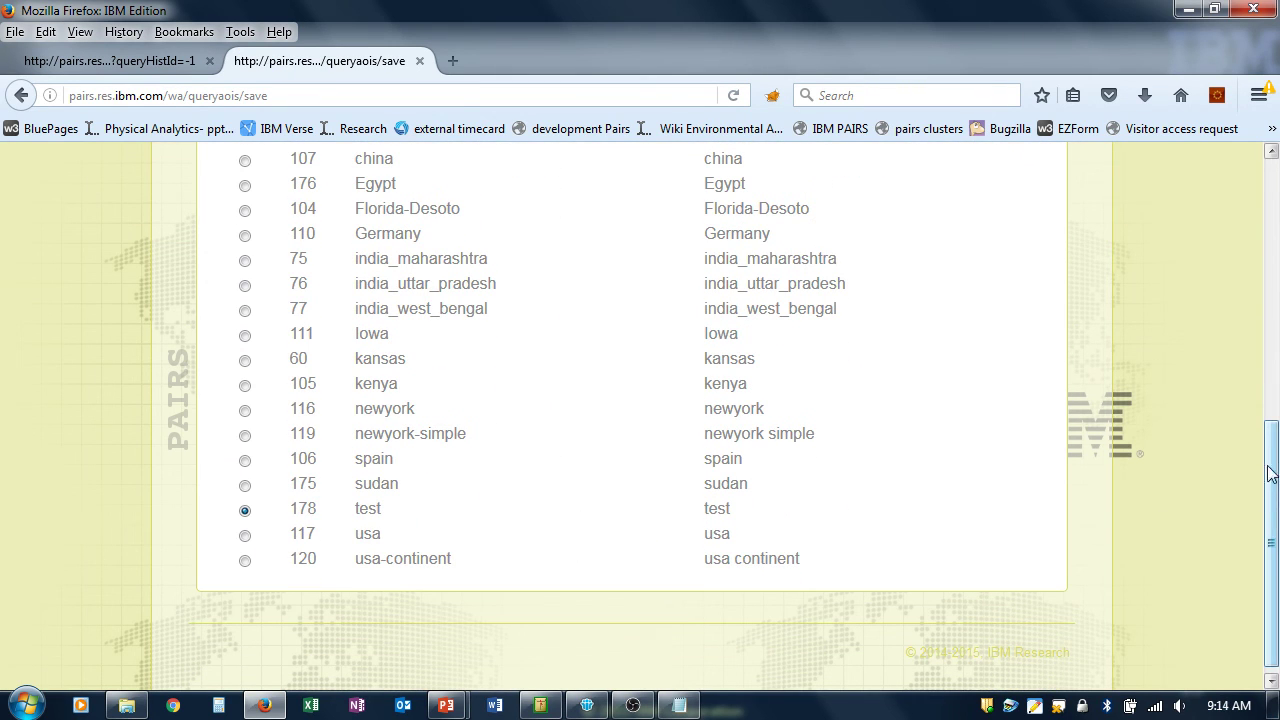
drag(1270, 474, 1268, 214)
mouse_move(249, 191)
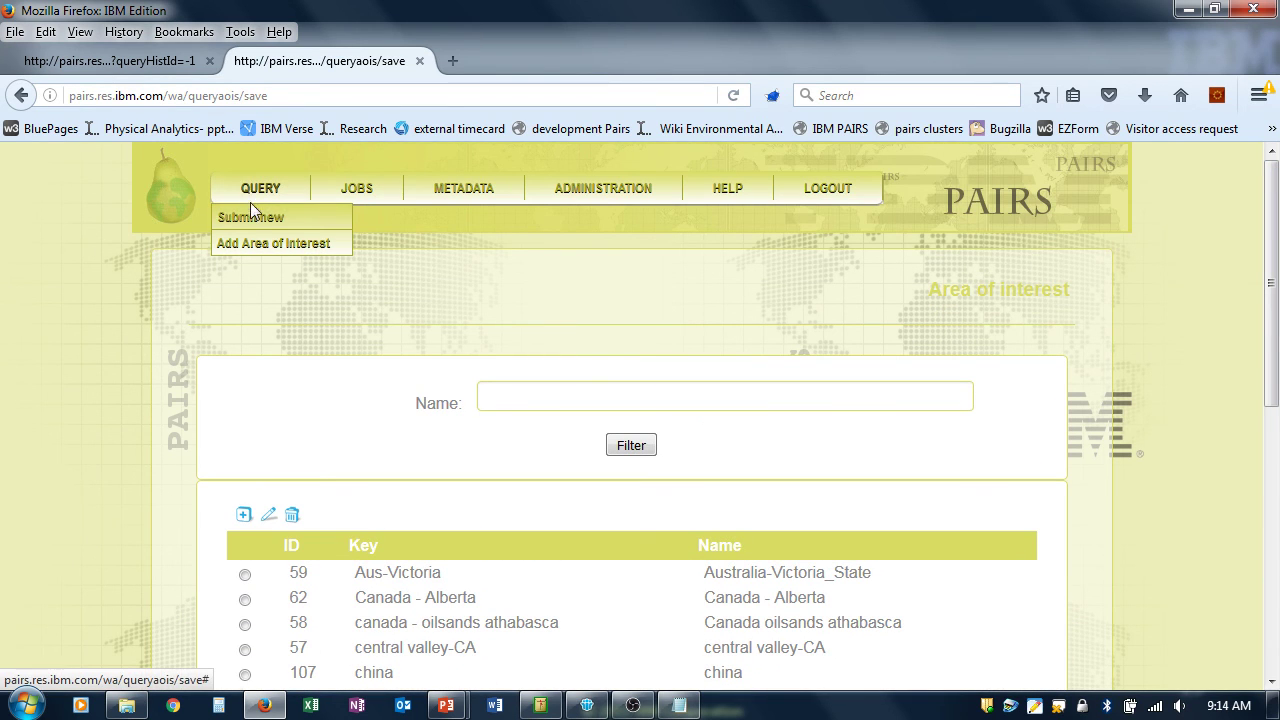
click(252, 216)
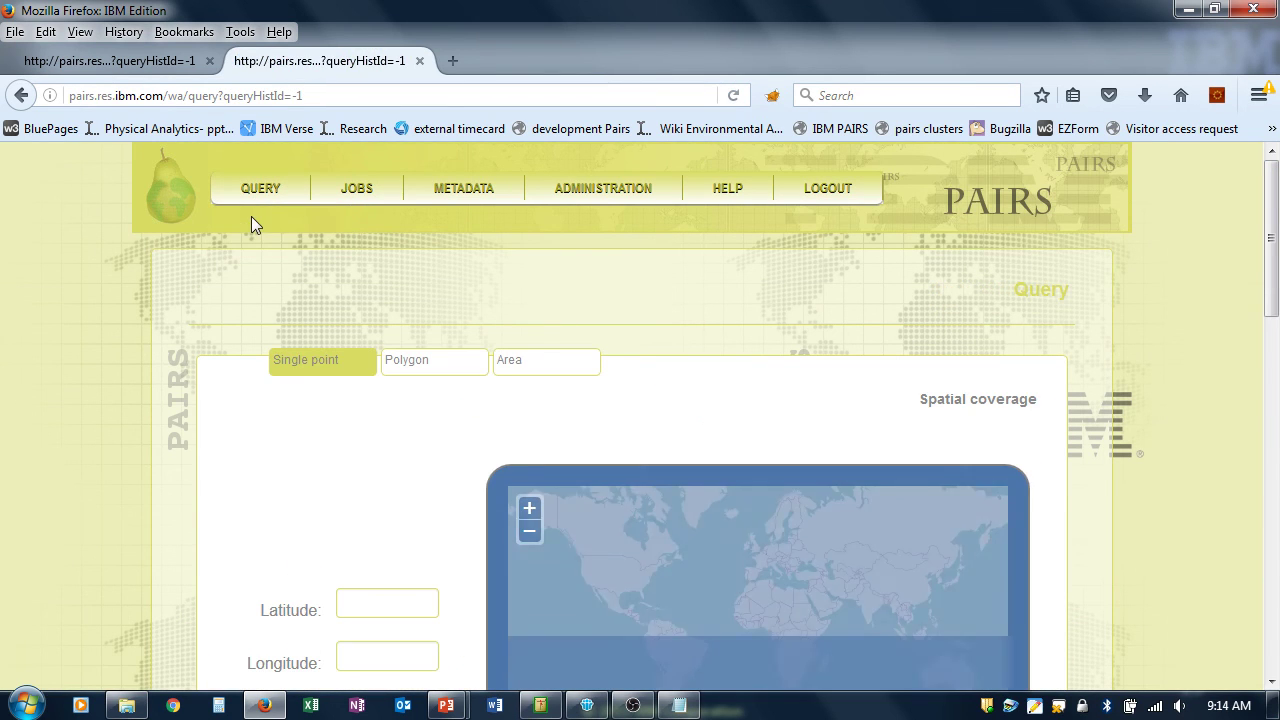
click(428, 364)
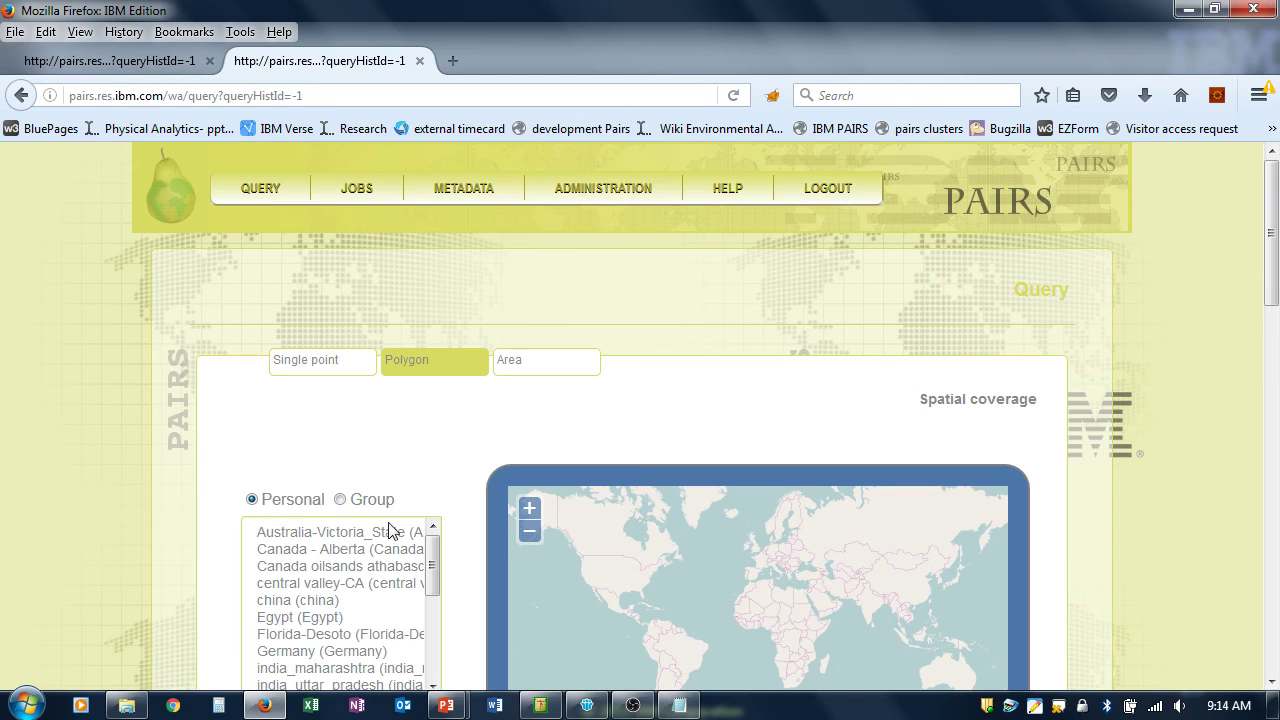
drag(1266, 198, 1266, 272)
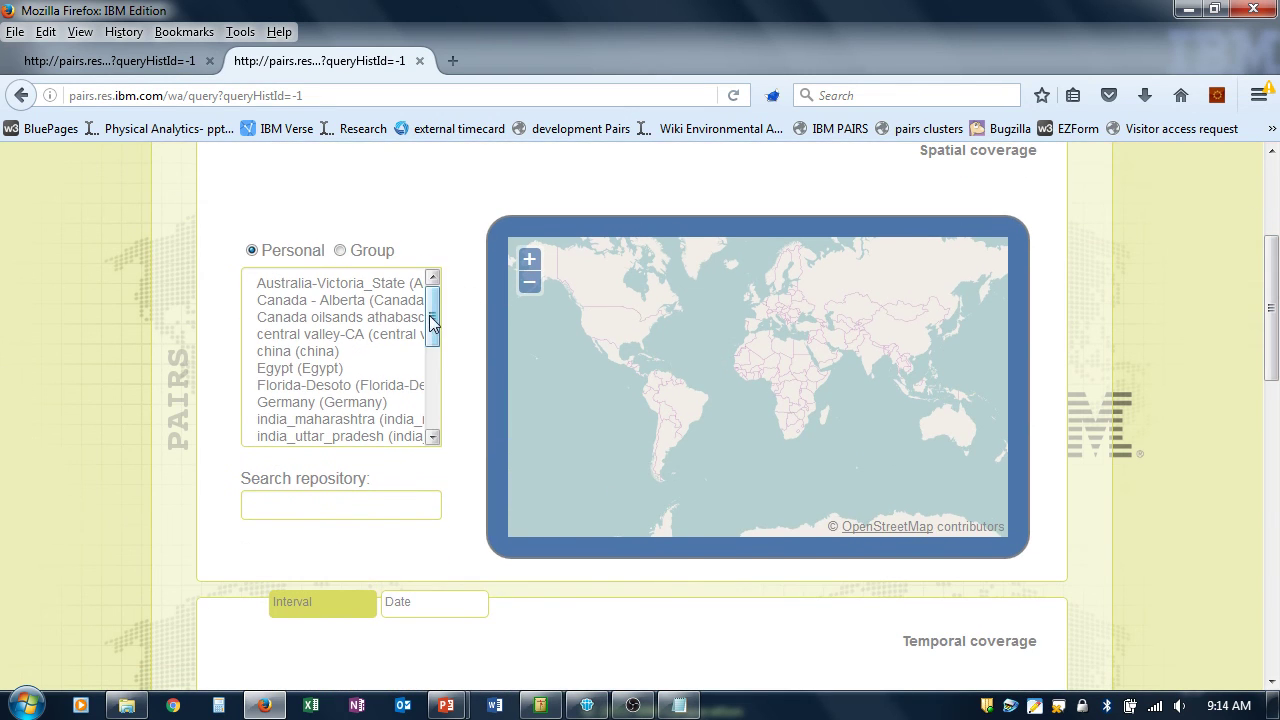
drag(432, 320, 434, 417)
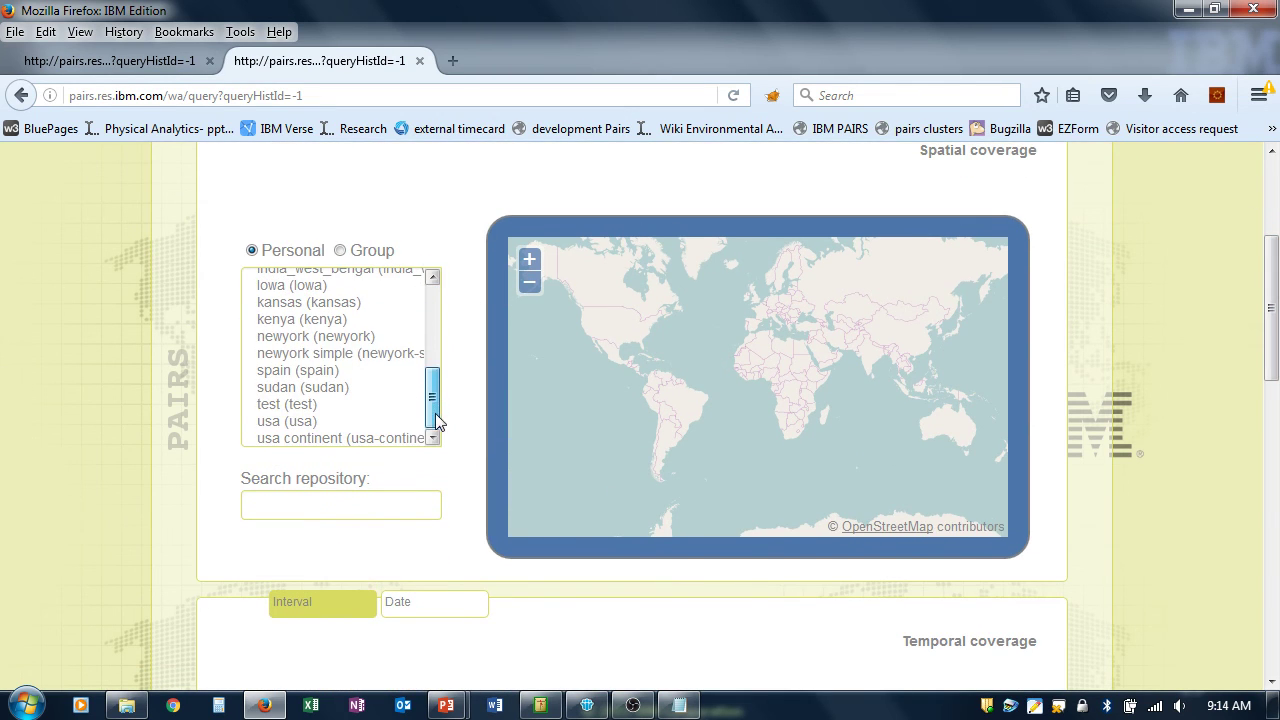
click(285, 405)
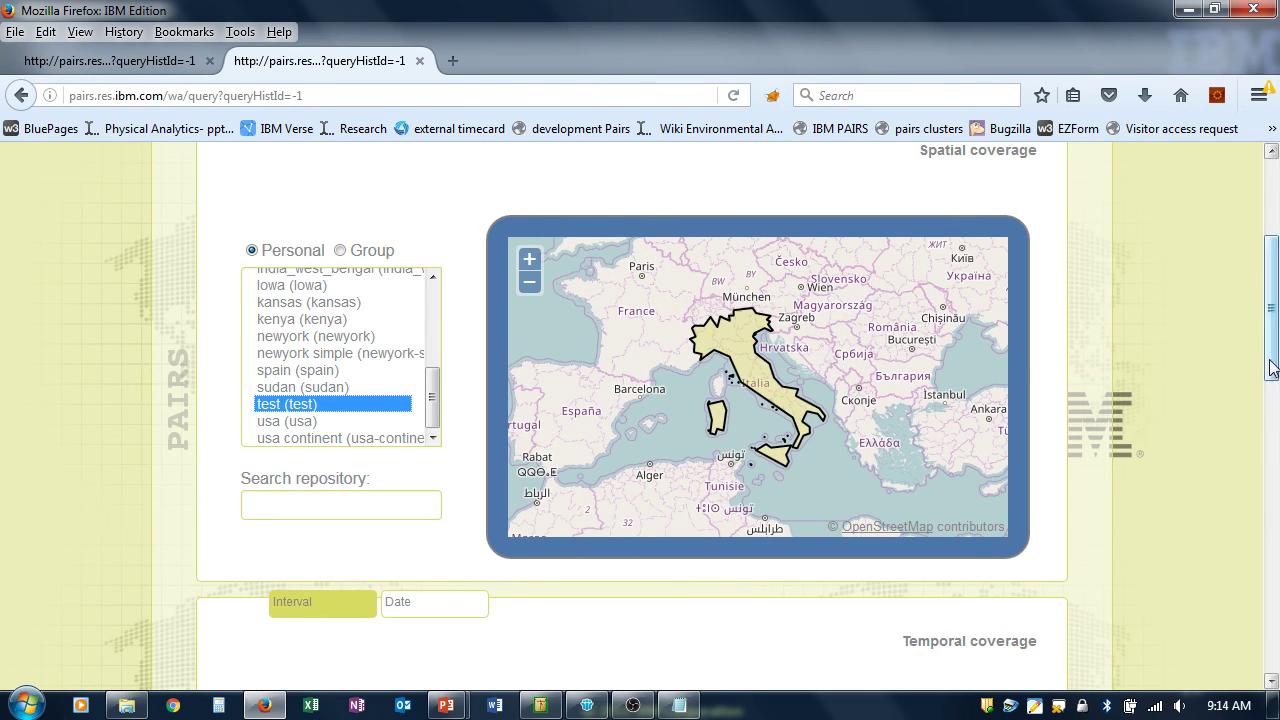
- Check the Group list, which holds no shared areas
drag(1273, 352, 1276, 262)
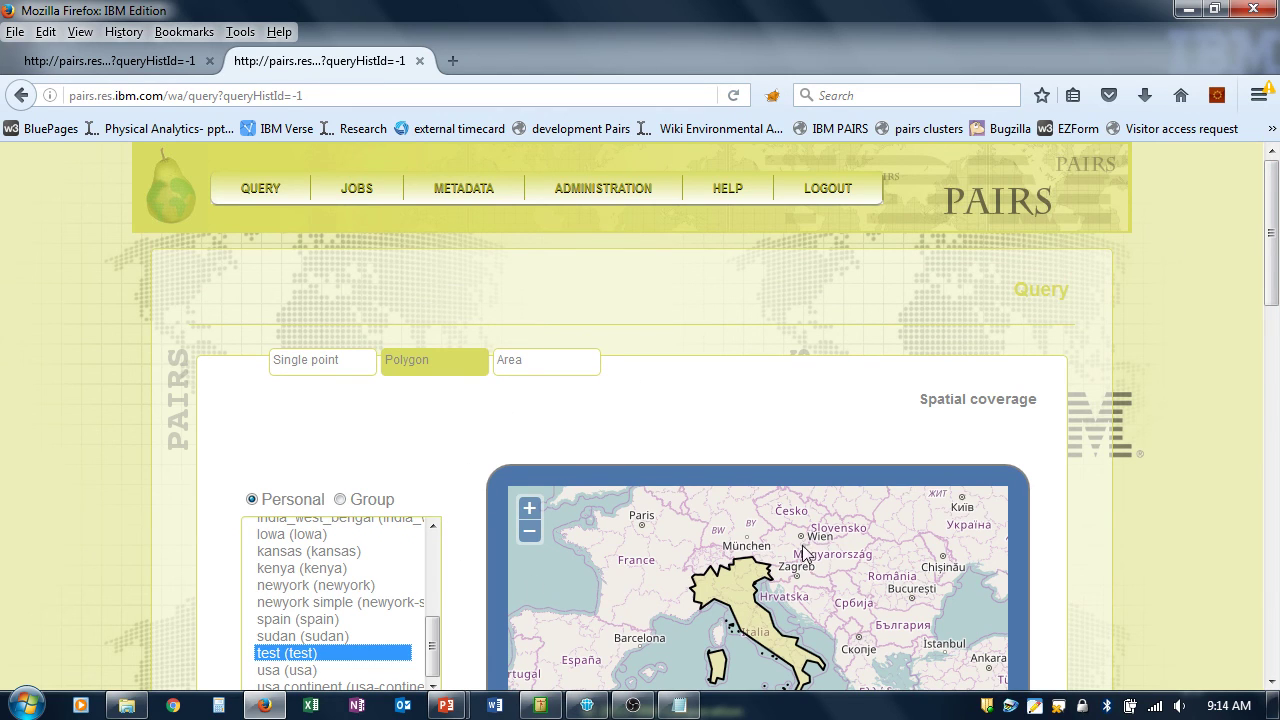
click(340, 499)
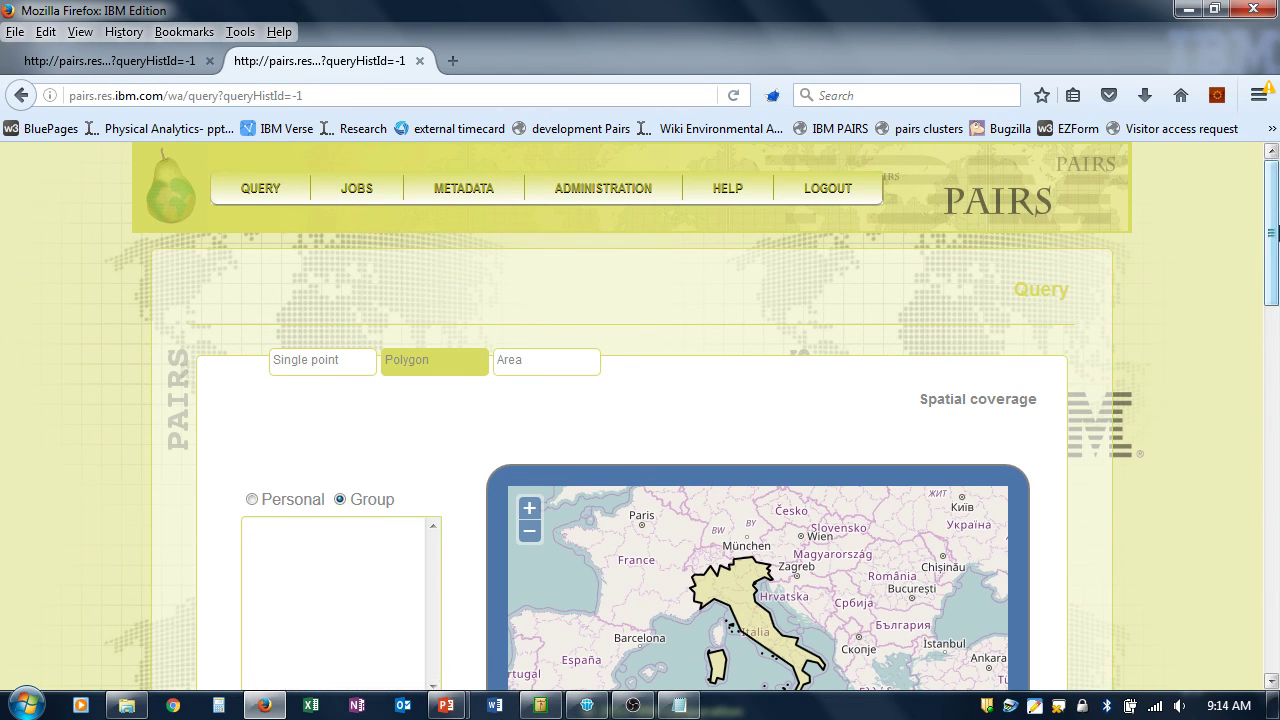
scroll(1273, 233, down, 3)
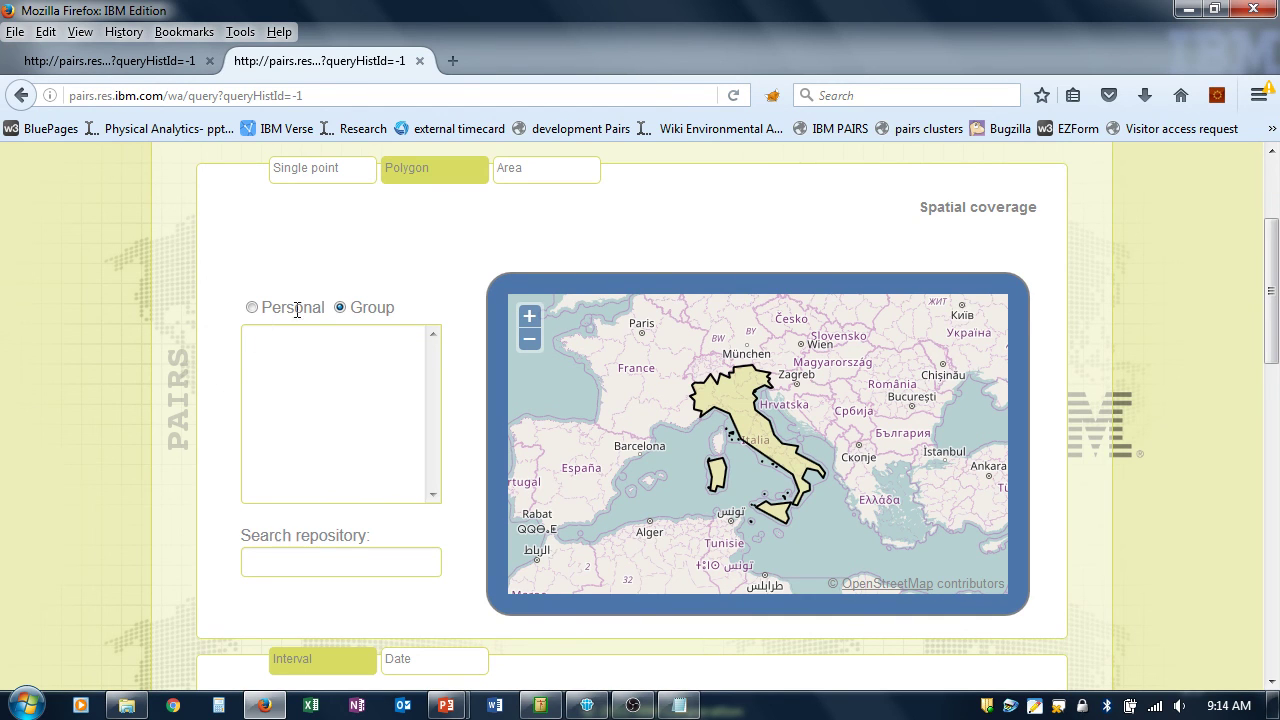
scroll(1273, 288, up, 3)
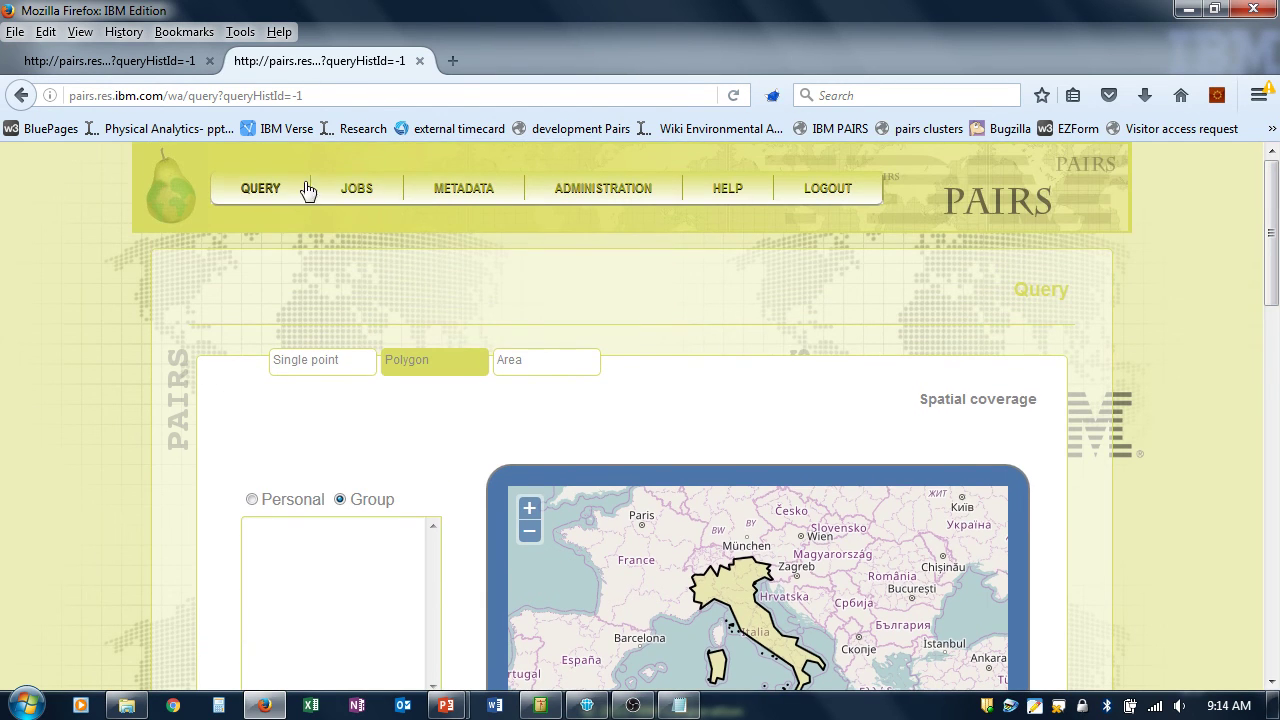
- Open the Personal areas of interest list and edit the Aus-Victoria area
click(271, 222)
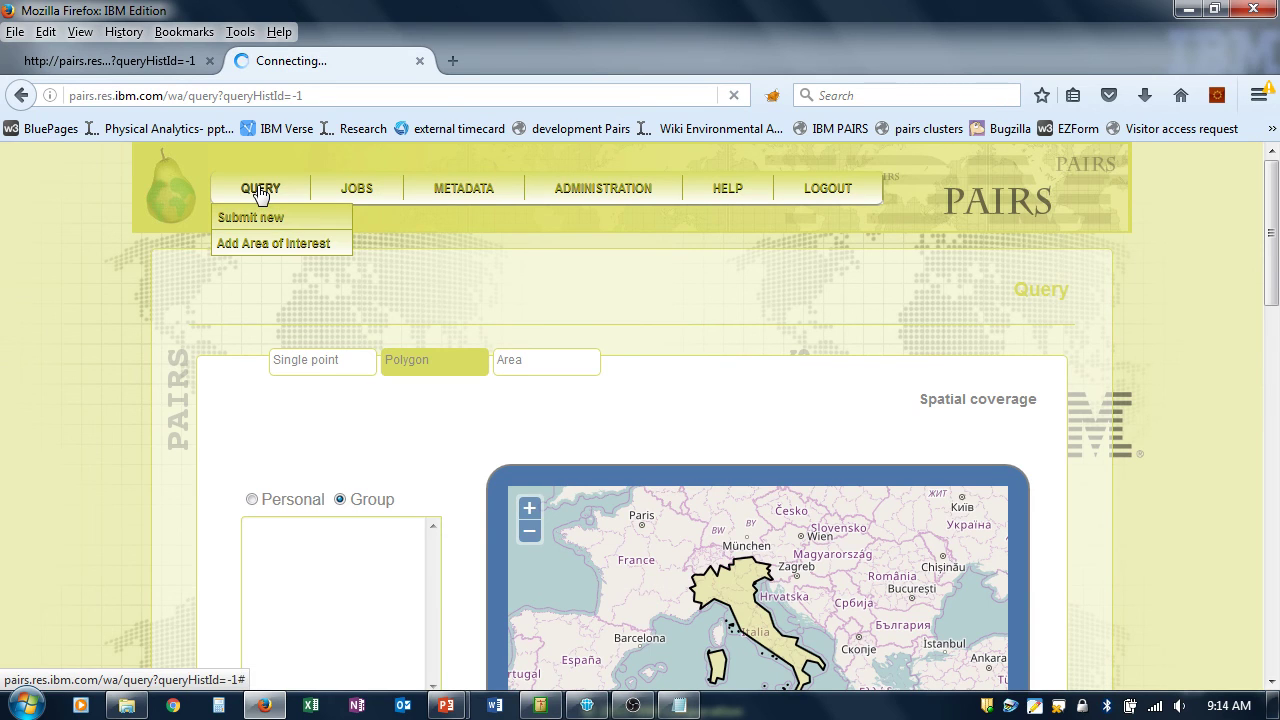
click(260, 193)
mouse_move(300, 243)
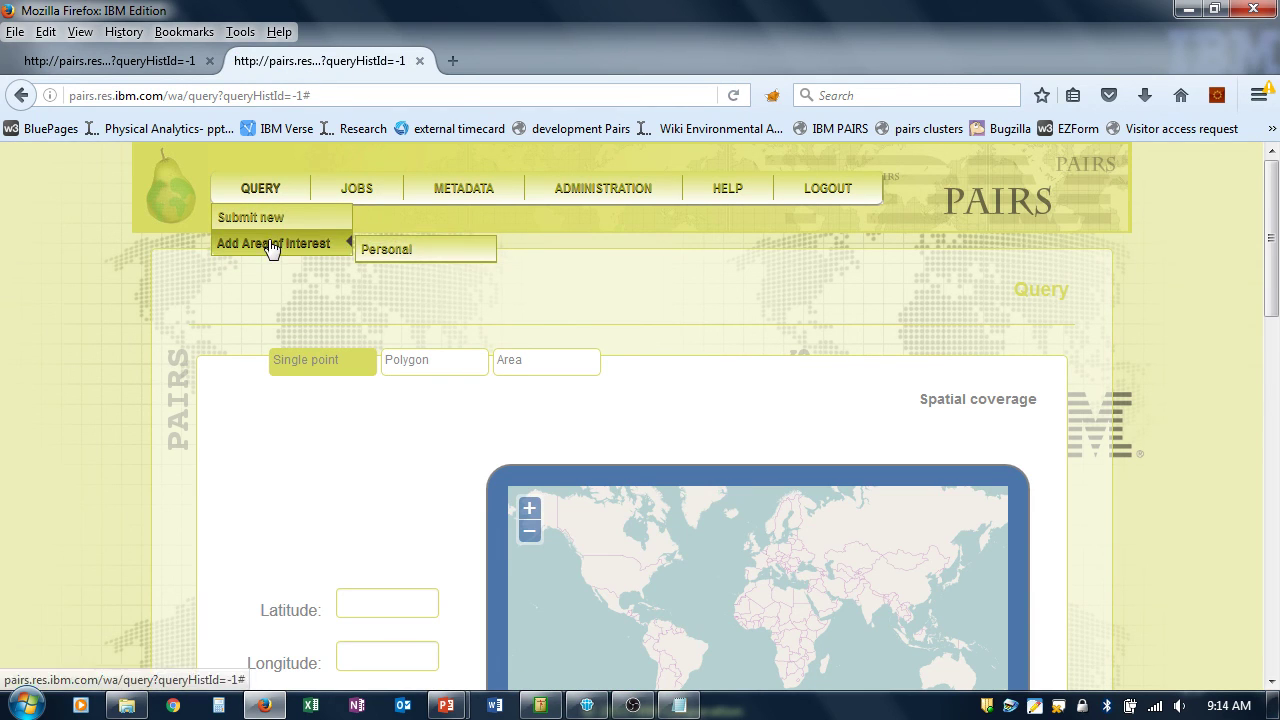
click(376, 249)
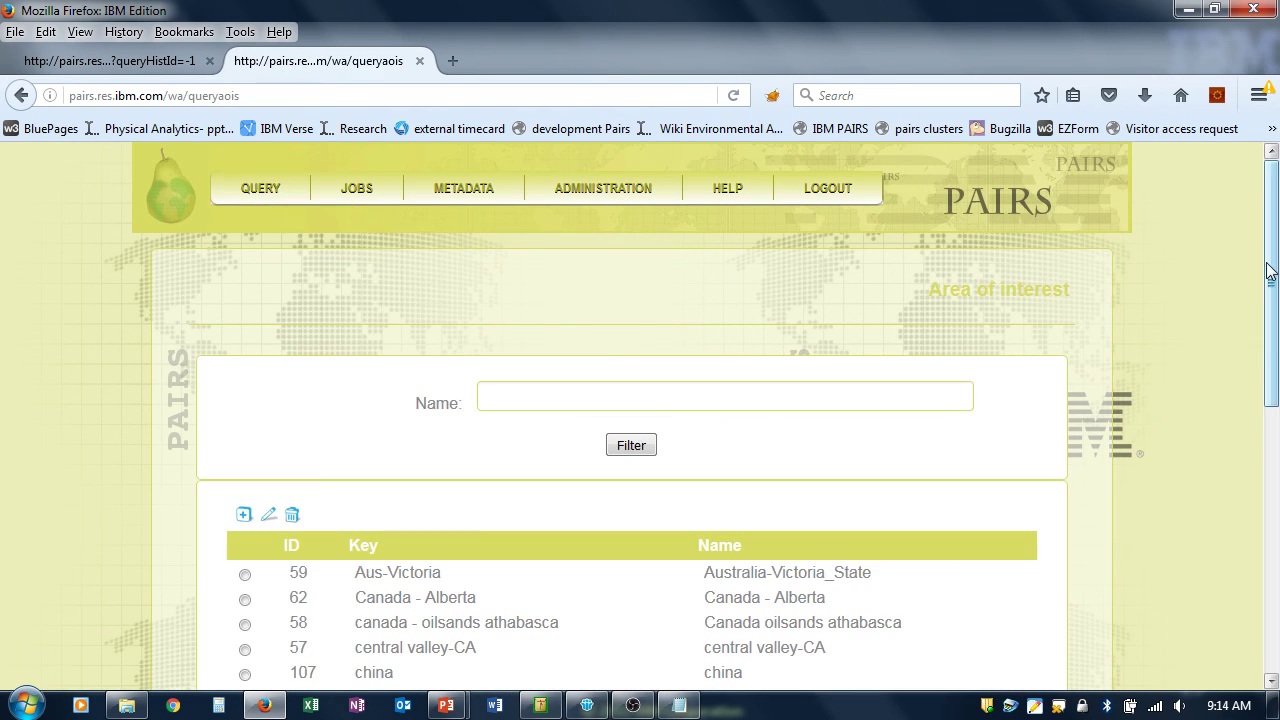
scroll(254, 373, down, 4)
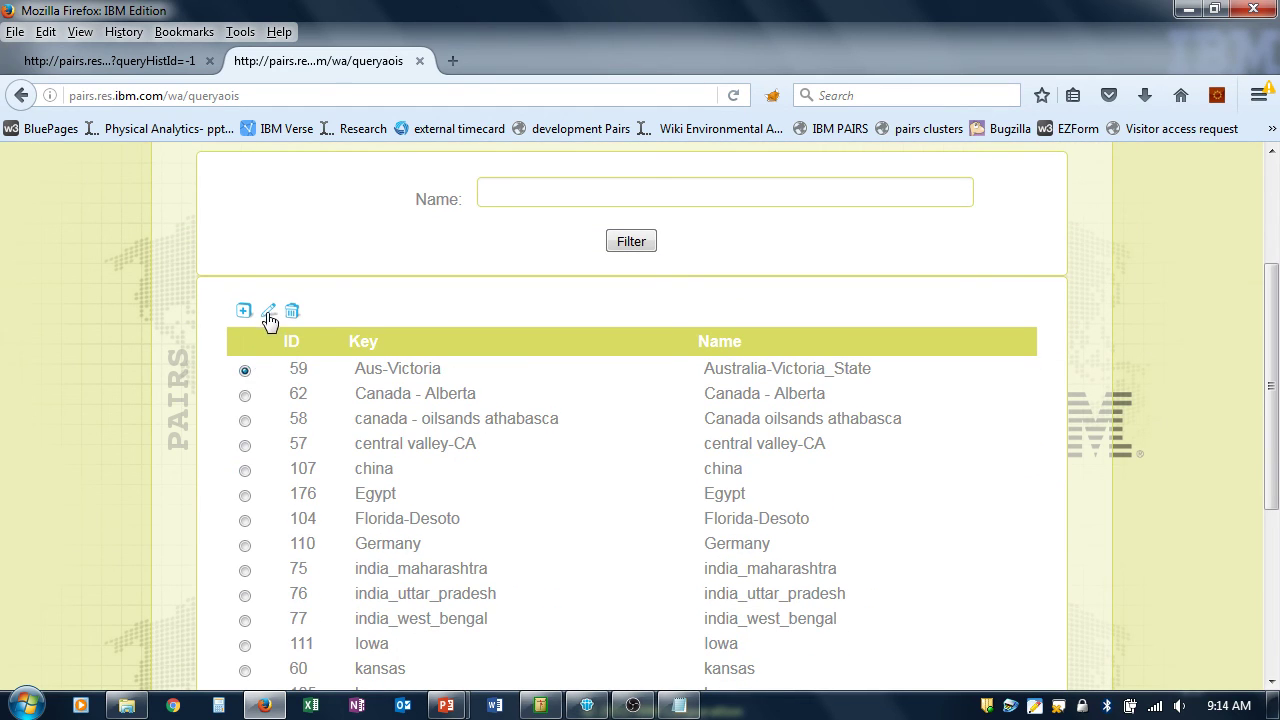
click(268, 313)
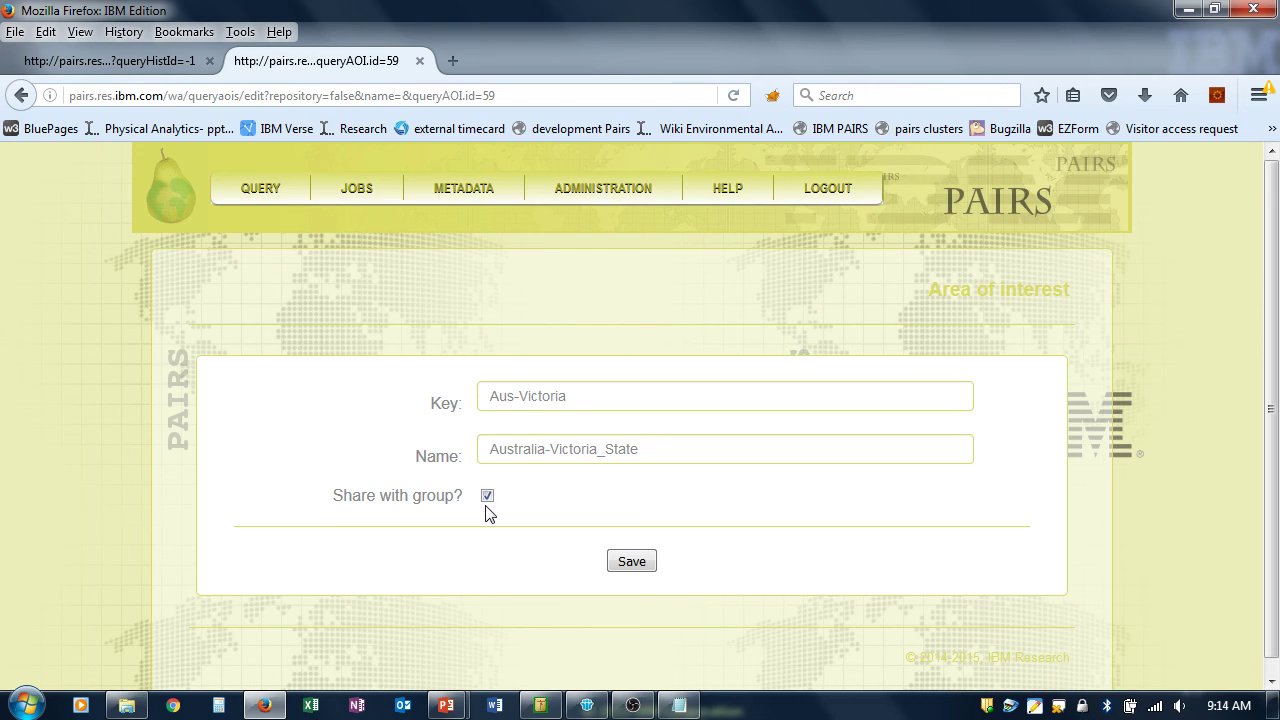
- Review Aus-Victoria's settings, shared with the group, then start a new query
scroll(1275, 365, down, 1)
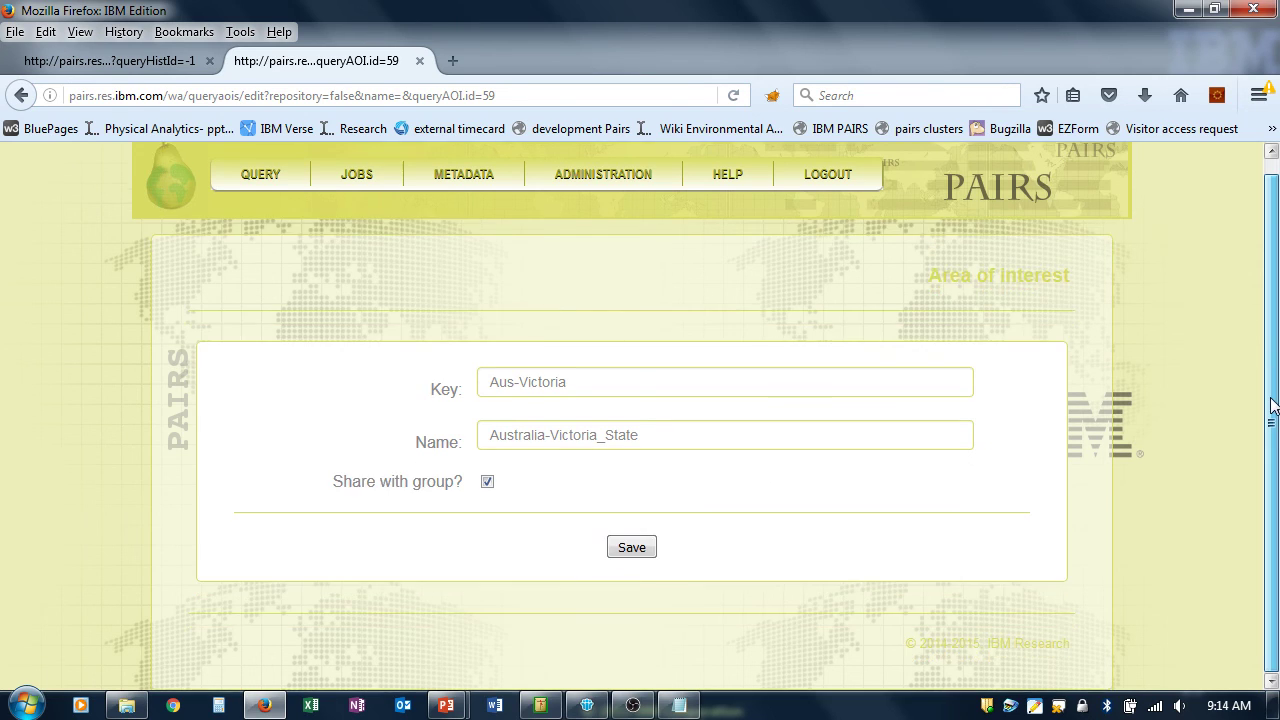
scroll(1275, 365, up, 1)
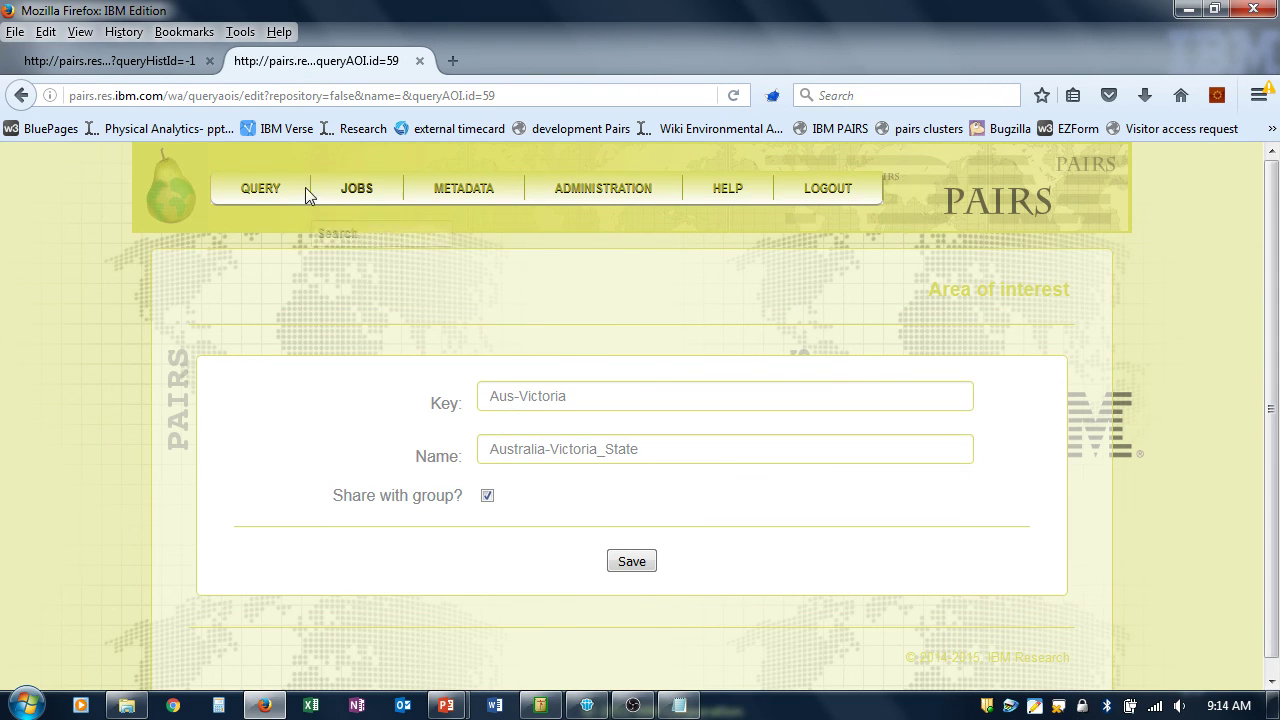
mouse_move(262, 188)
click(272, 220)
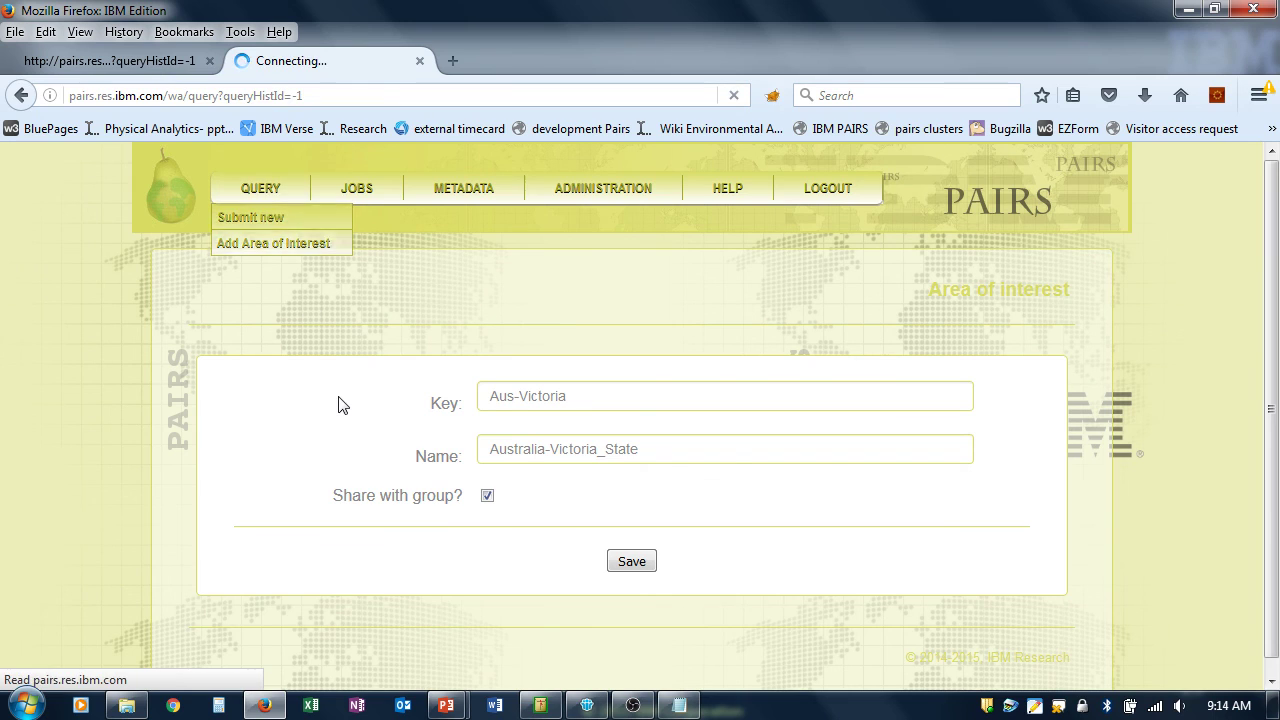
- Set spatial coverage to Polygon and toggle between the Group and Personal lists
click(423, 366)
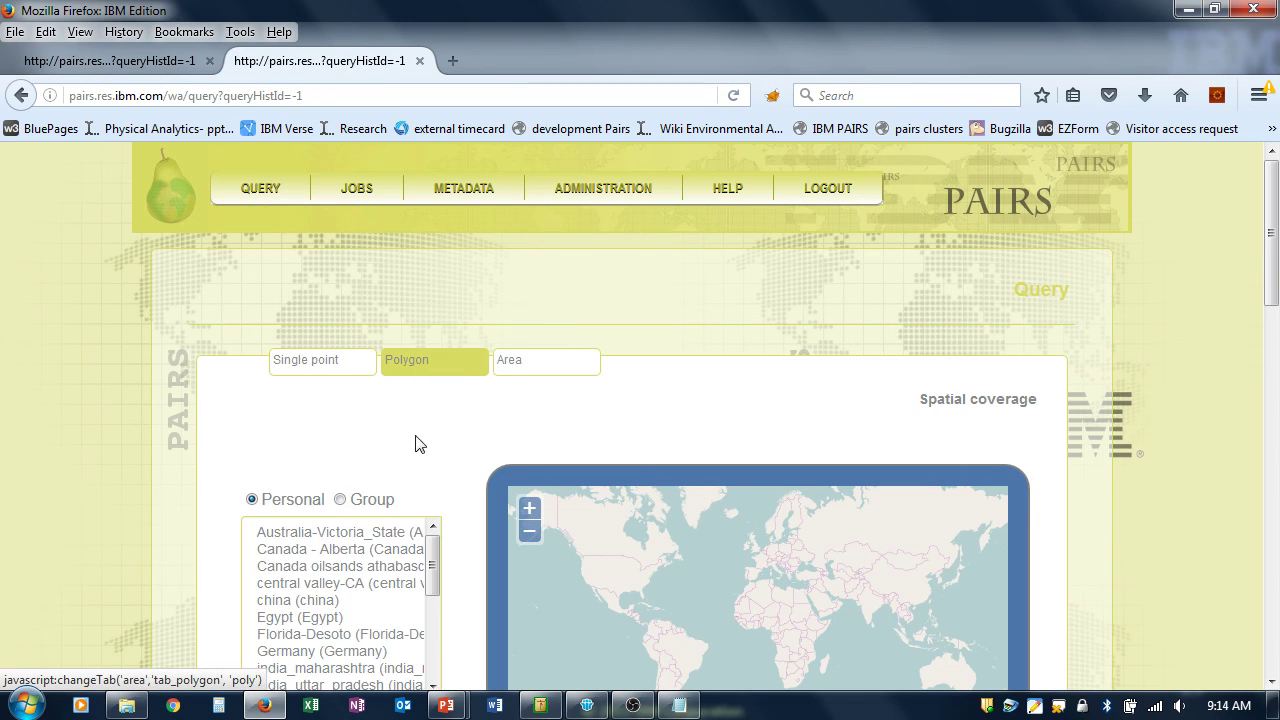
click(340, 500)
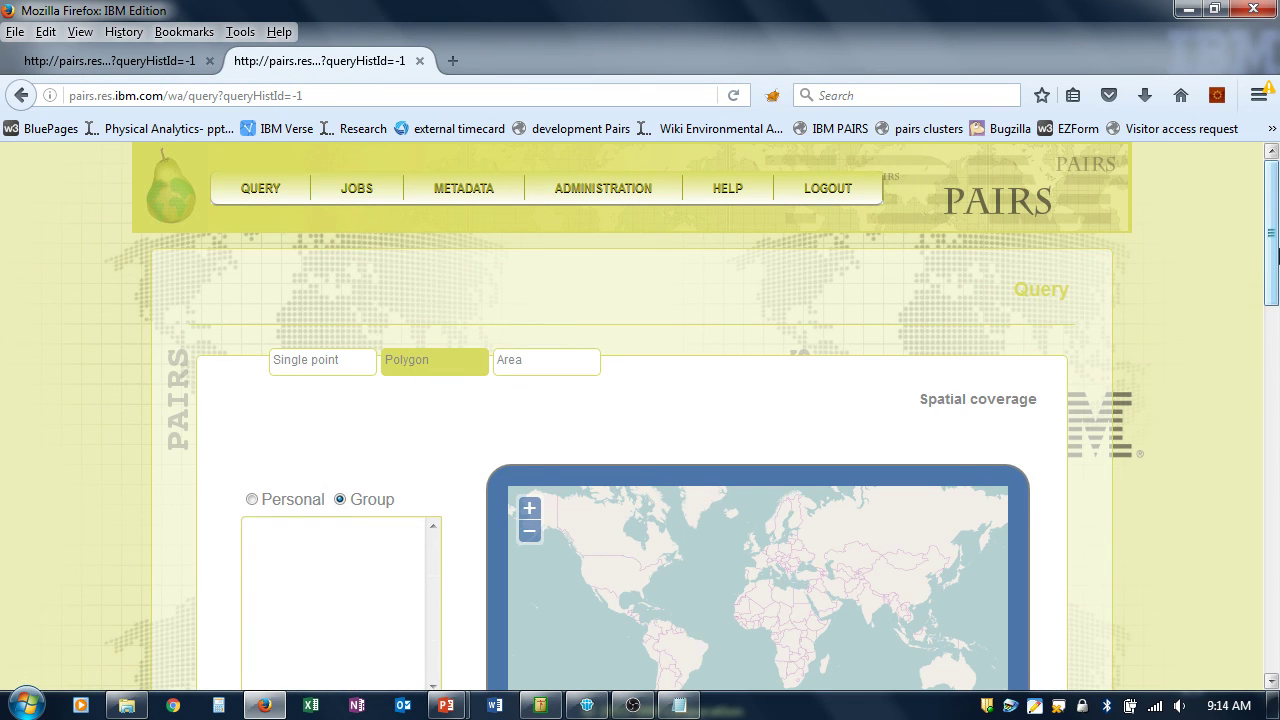
drag(1274, 252, 1278, 372)
scroll(1278, 372, up, 1)
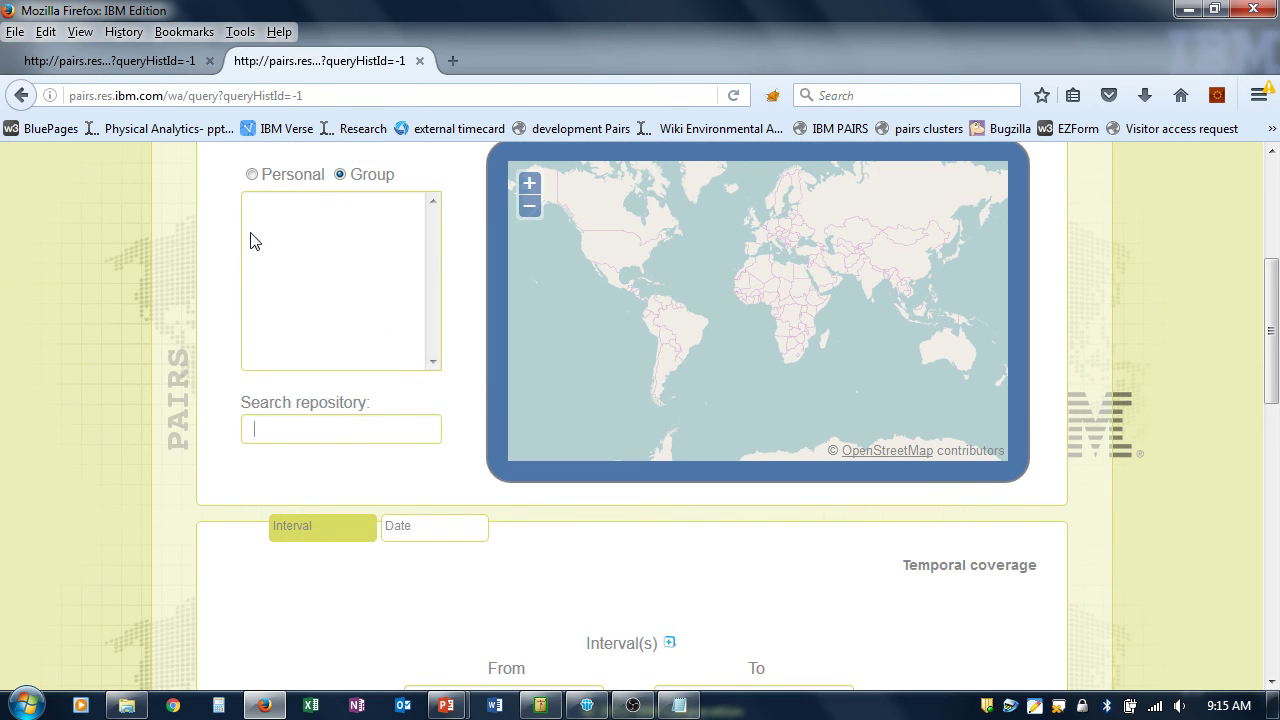
click(252, 175)
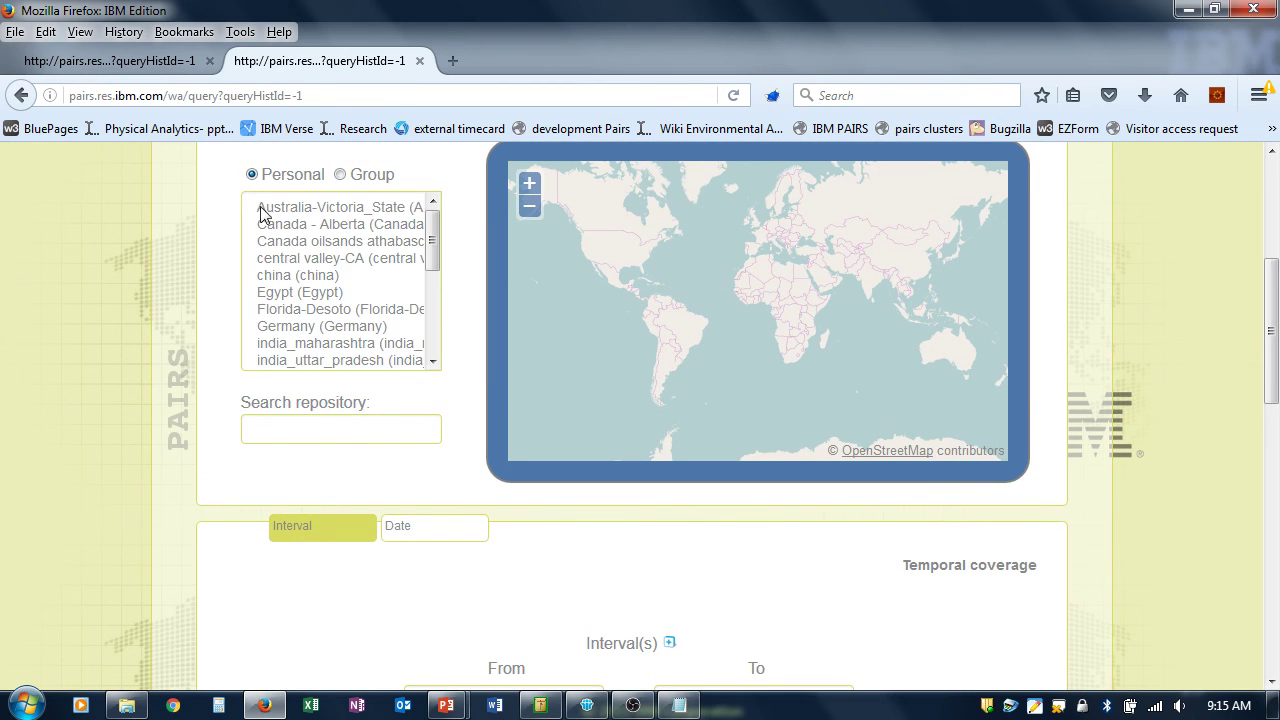
- Search the repository for usa and mary, picking Alabama, then Maryland
click(307, 428)
text(usa)
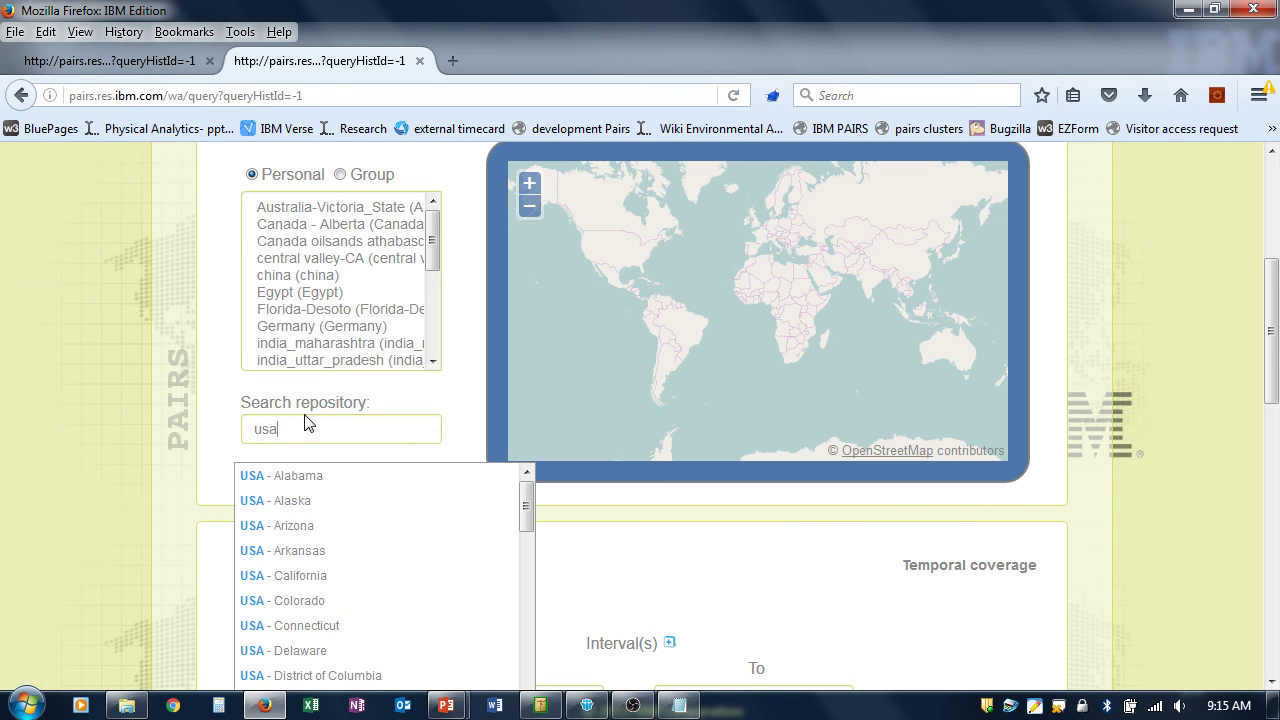
click(320, 476)
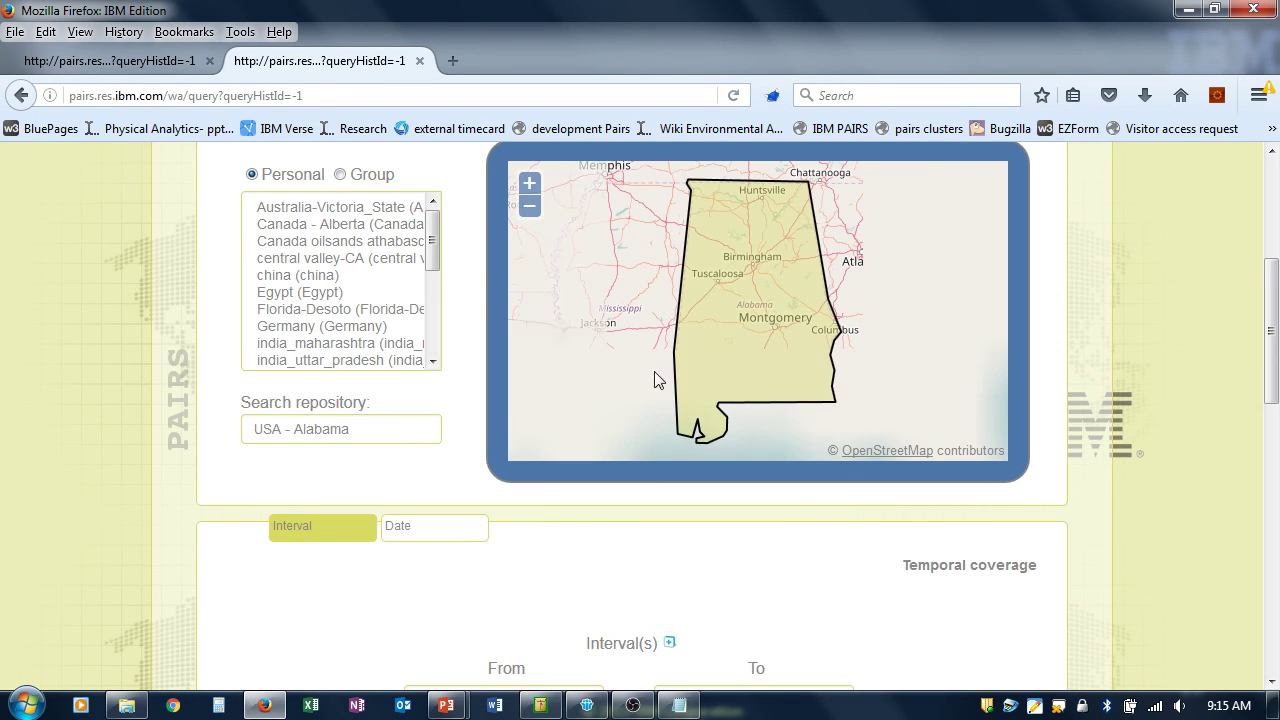
drag(366, 424, 132, 406)
text(mary)
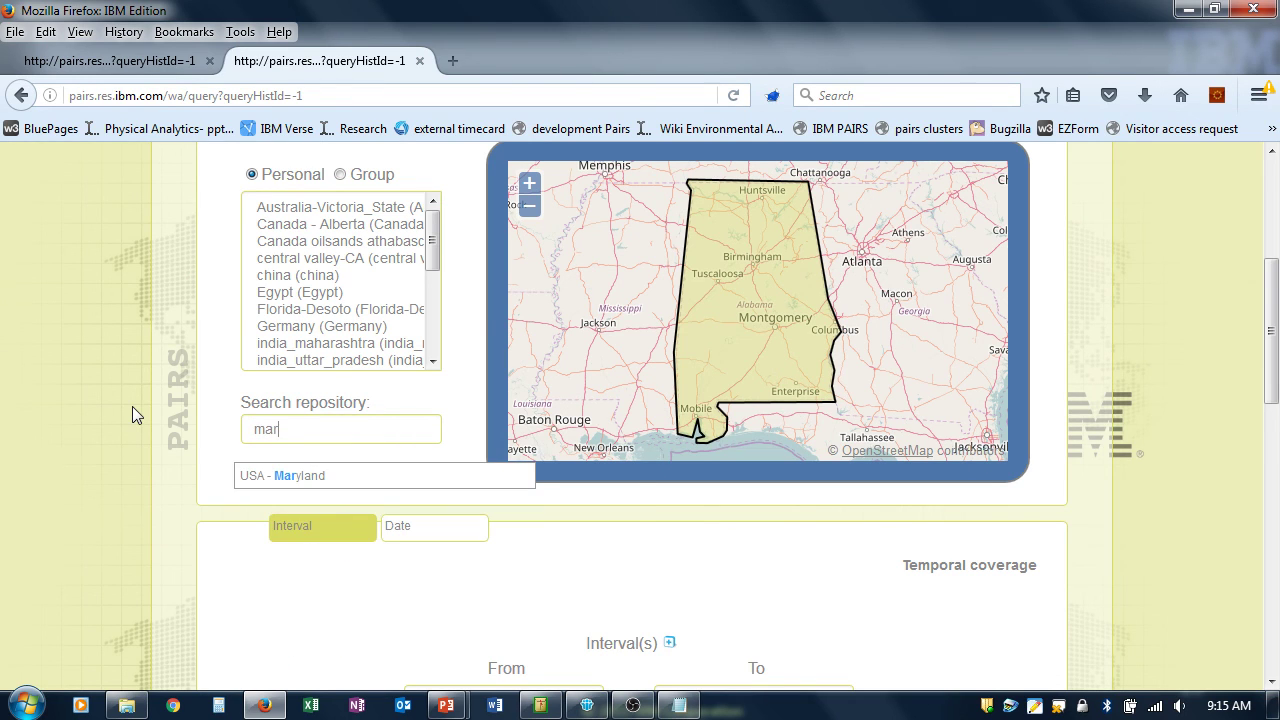
click(294, 477)
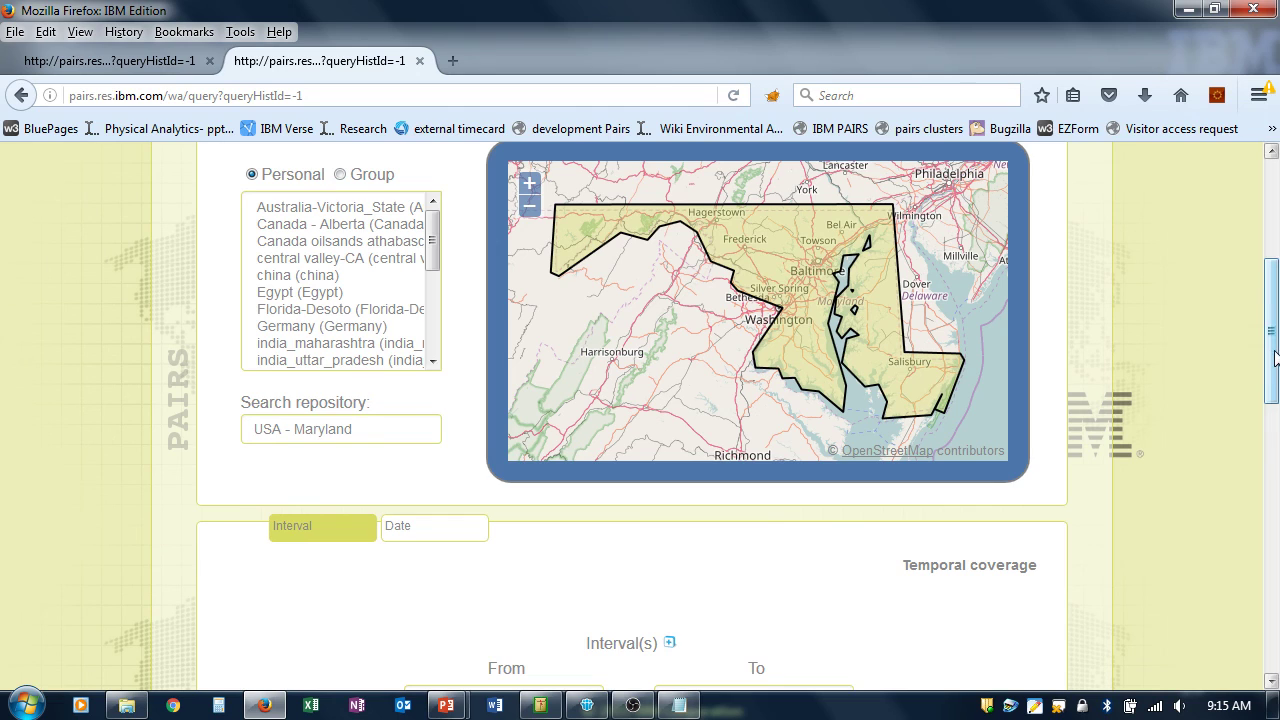
- Select the personal Florida-Desoto area as the query polygon
scroll(1275, 358, up, 2)
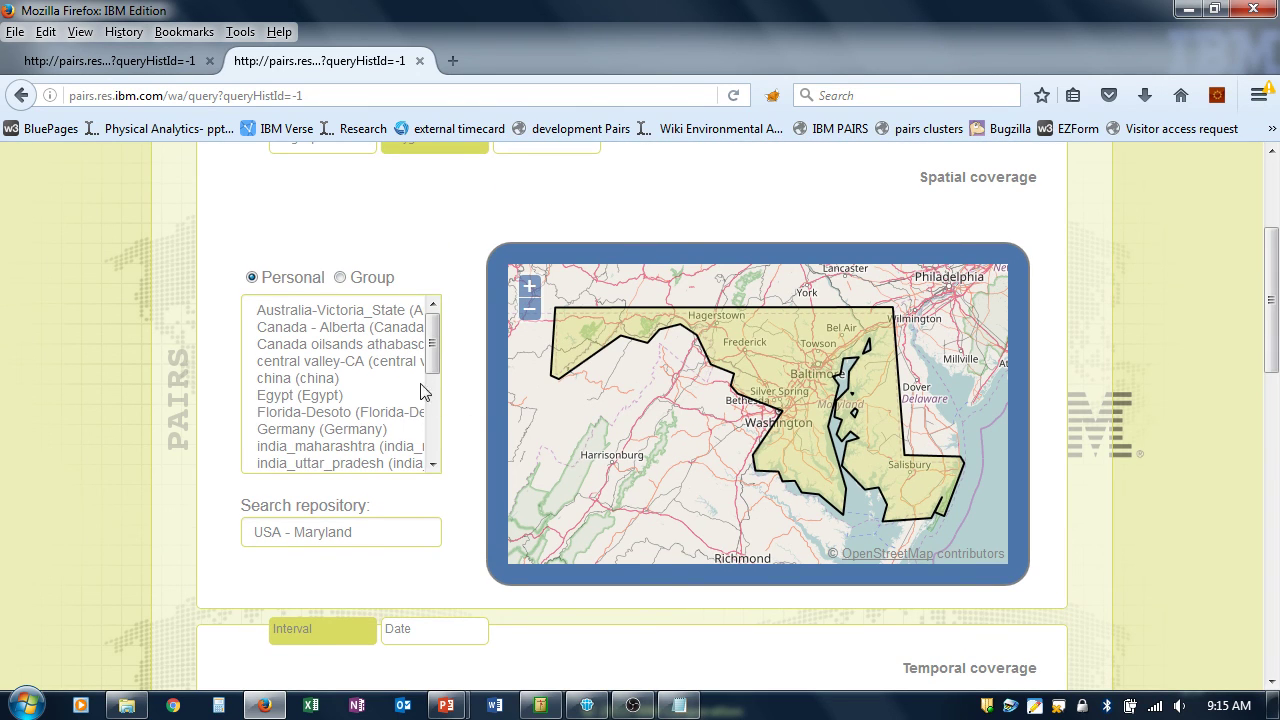
drag(432, 343, 433, 375)
click(322, 341)
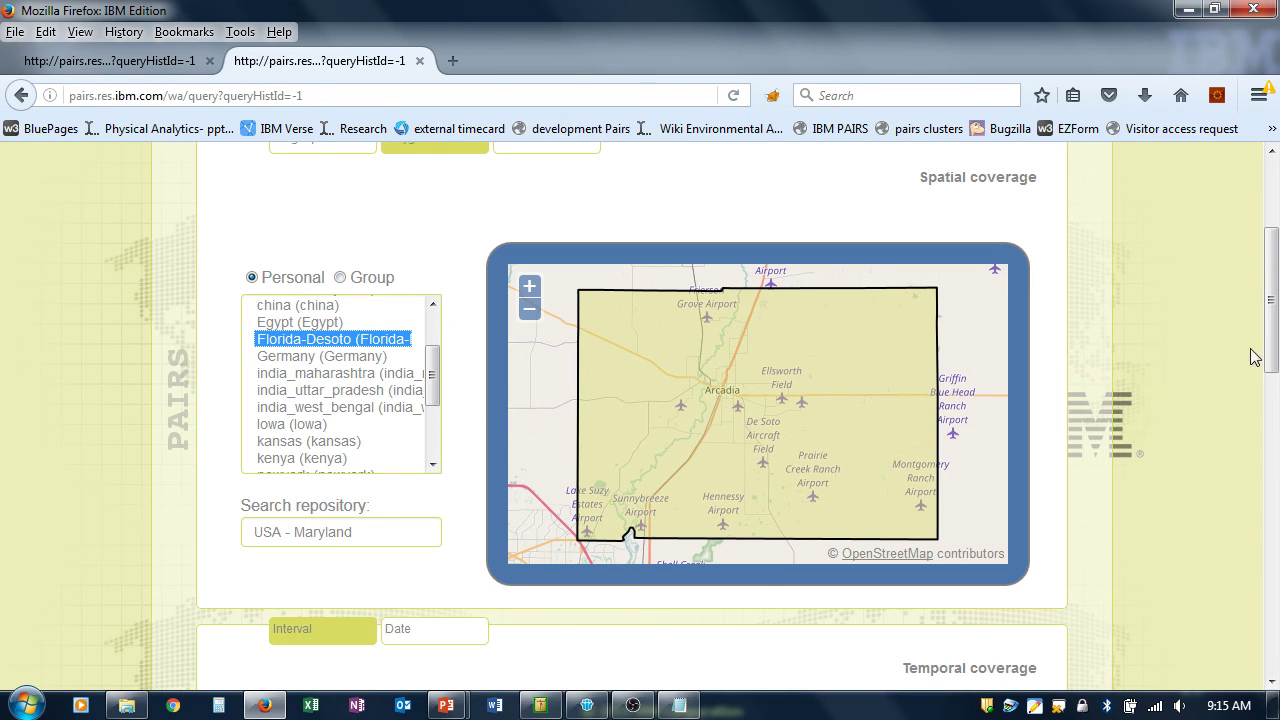
drag(1276, 337, 1276, 427)
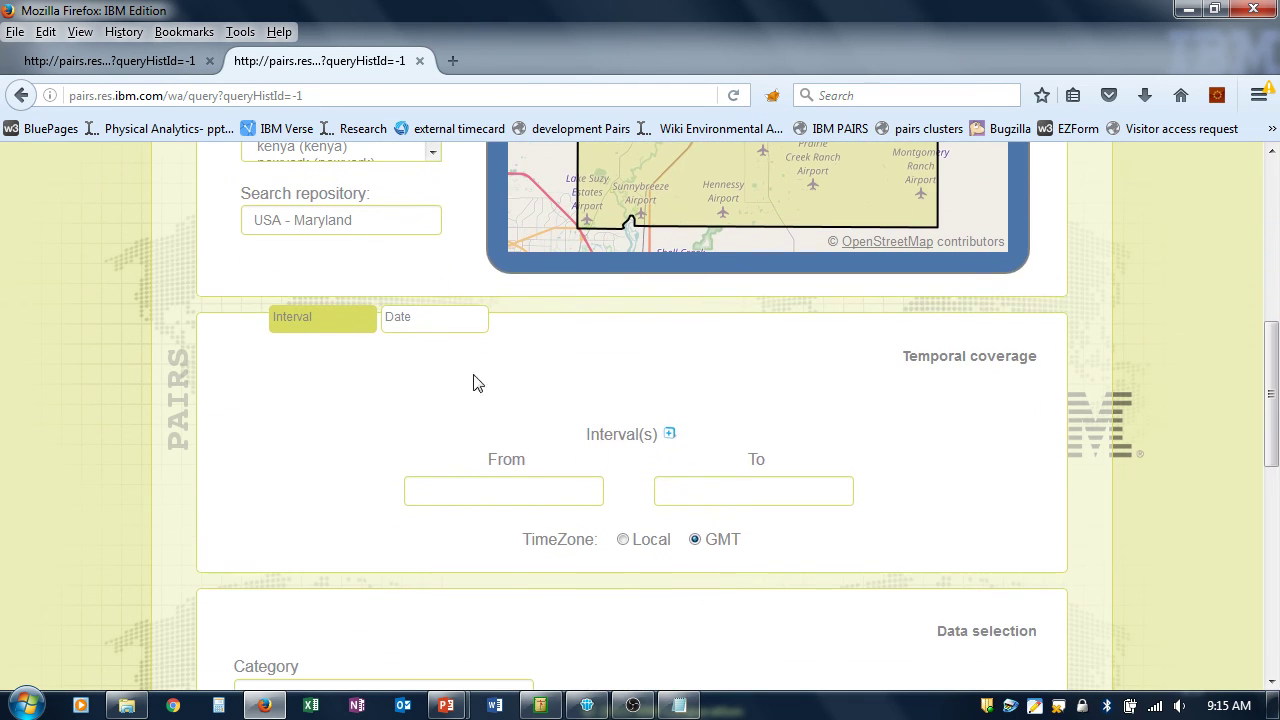
- Set a single snapshot date of 24 October 2016 for temporal coverage
click(408, 330)
click(651, 463)
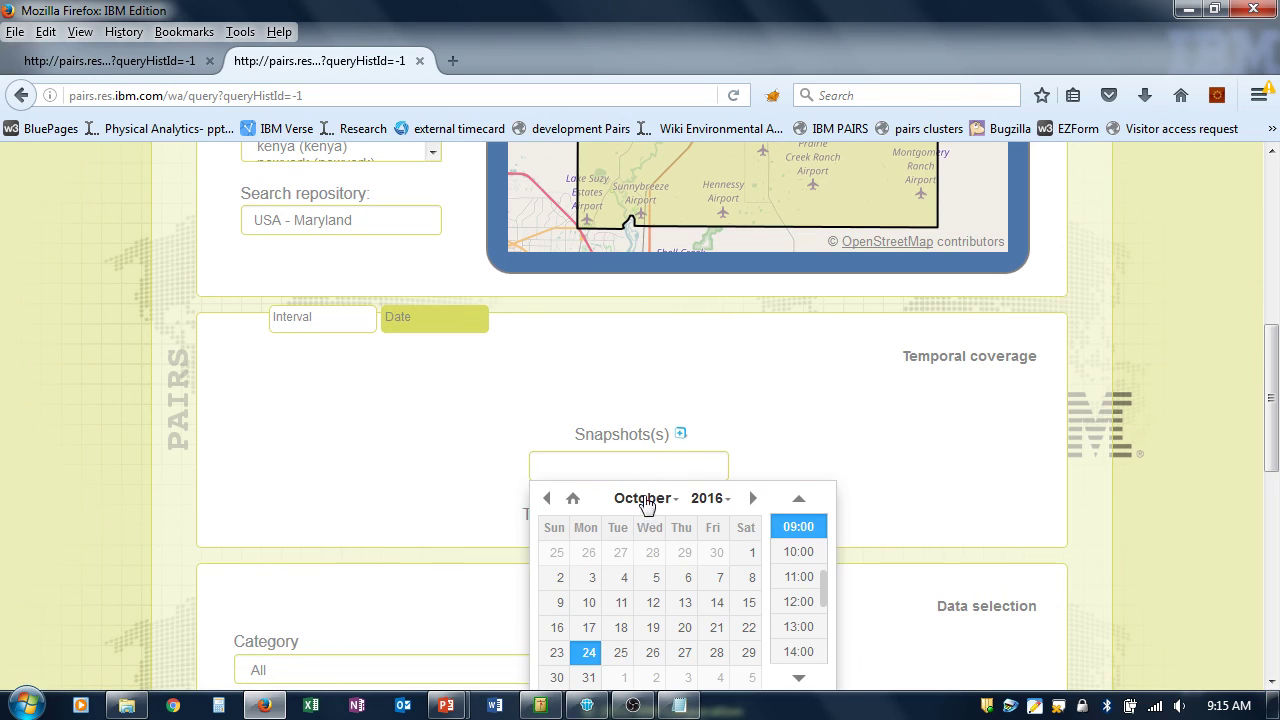
click(588, 652)
click(1012, 476)
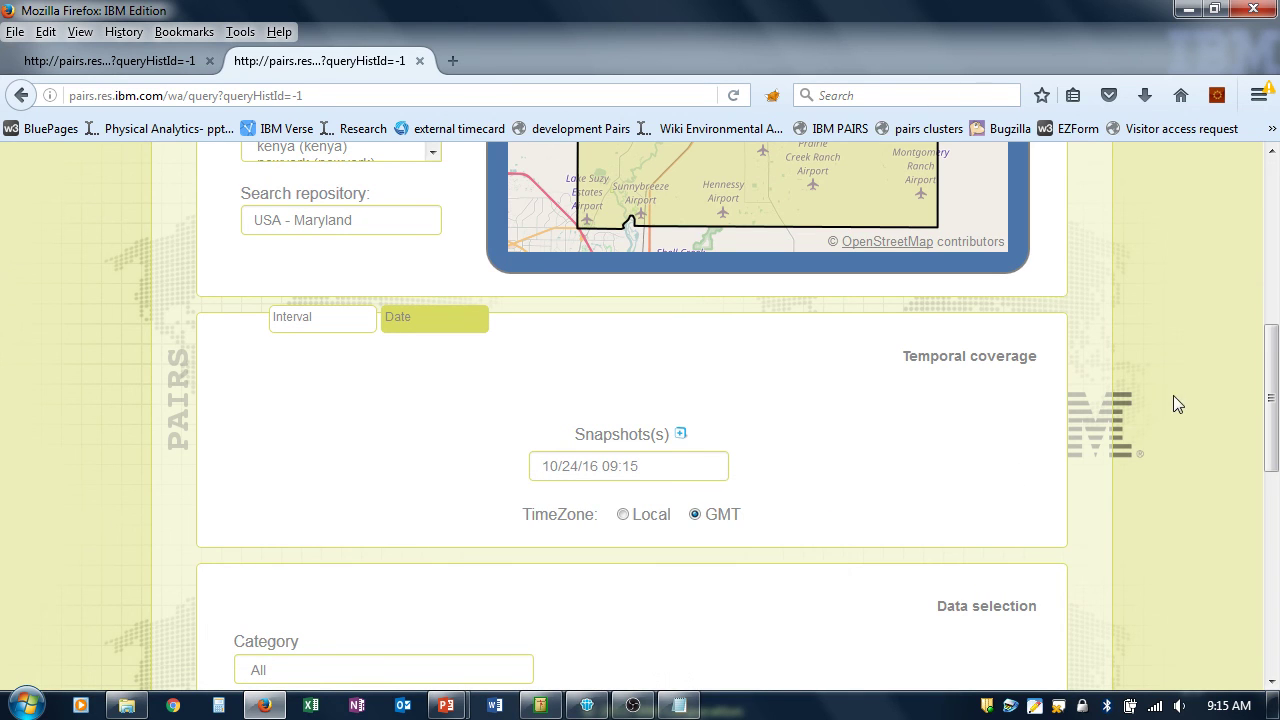
drag(1268, 355, 1264, 416)
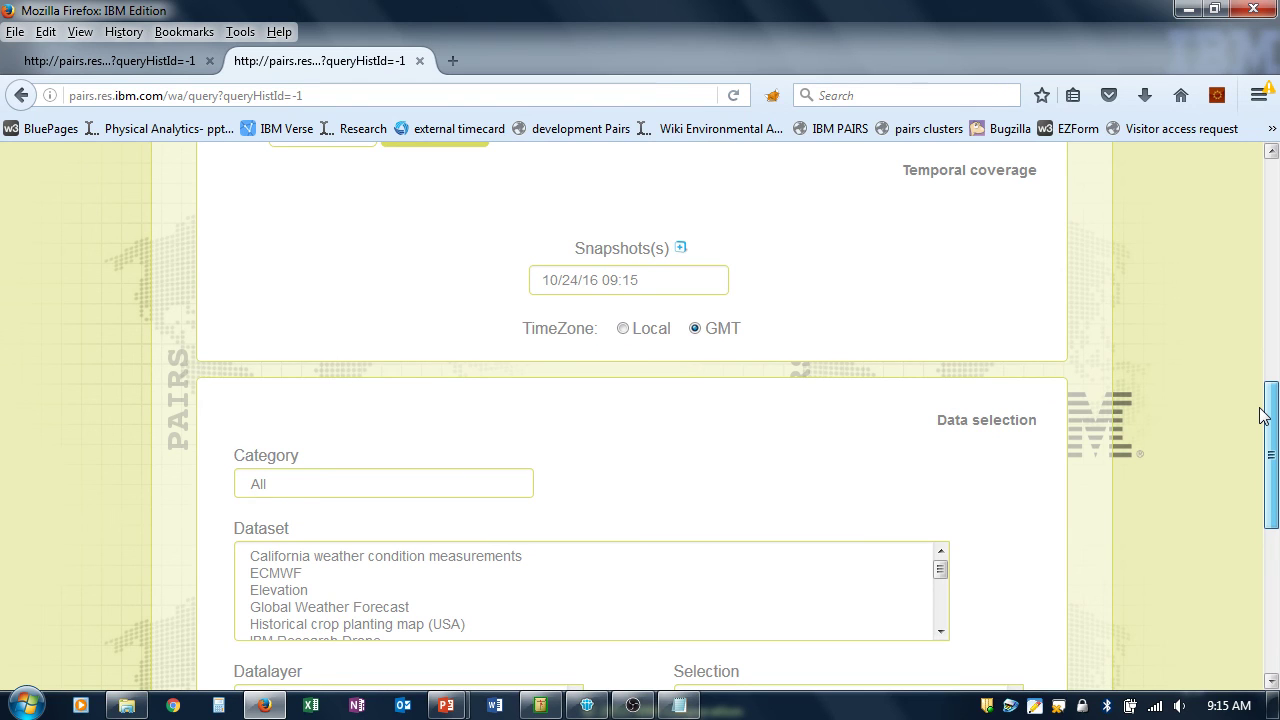
drag(1262, 416, 1266, 380)
- Try the From–To interval, then return to single-date coverage and view Data selection
click(308, 355)
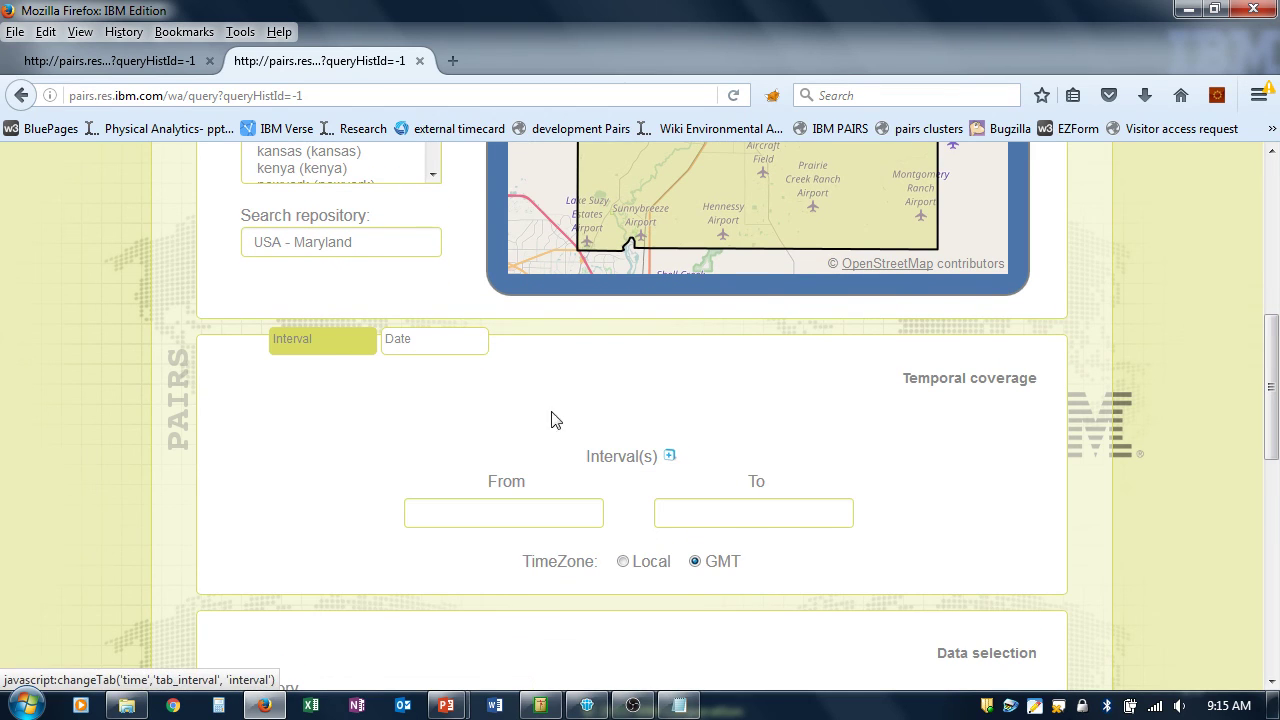
click(434, 345)
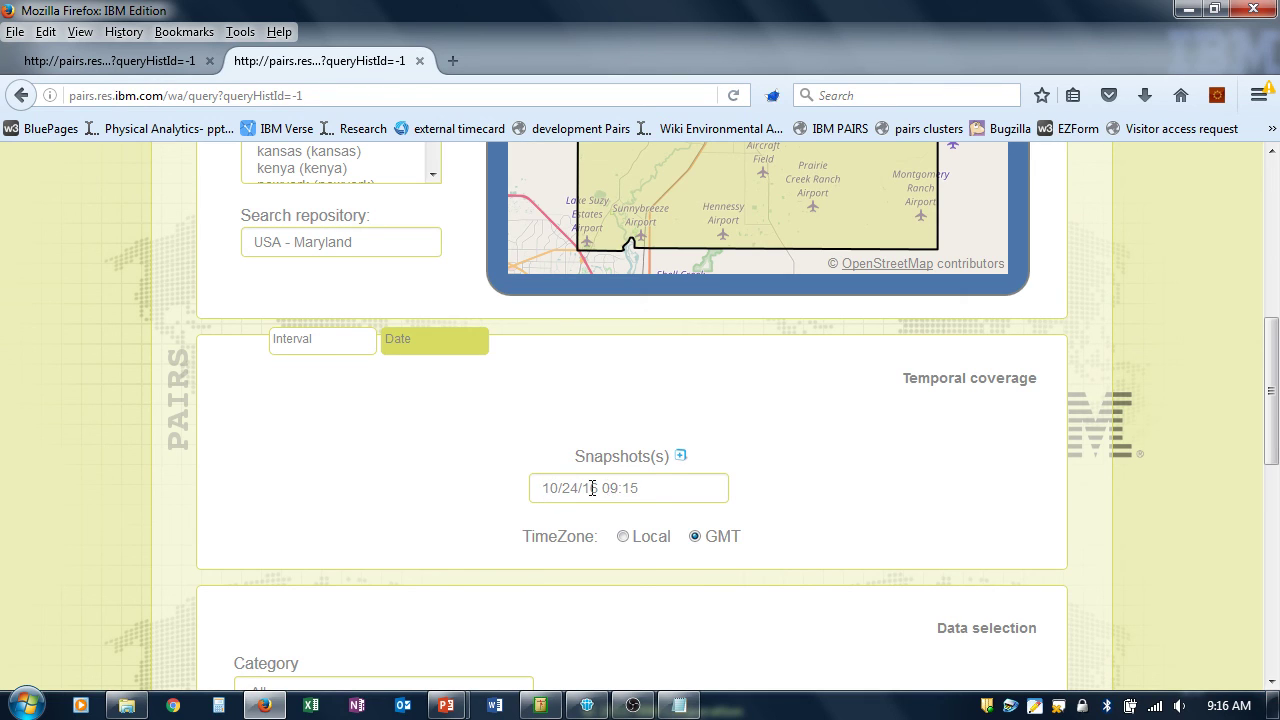
click(319, 350)
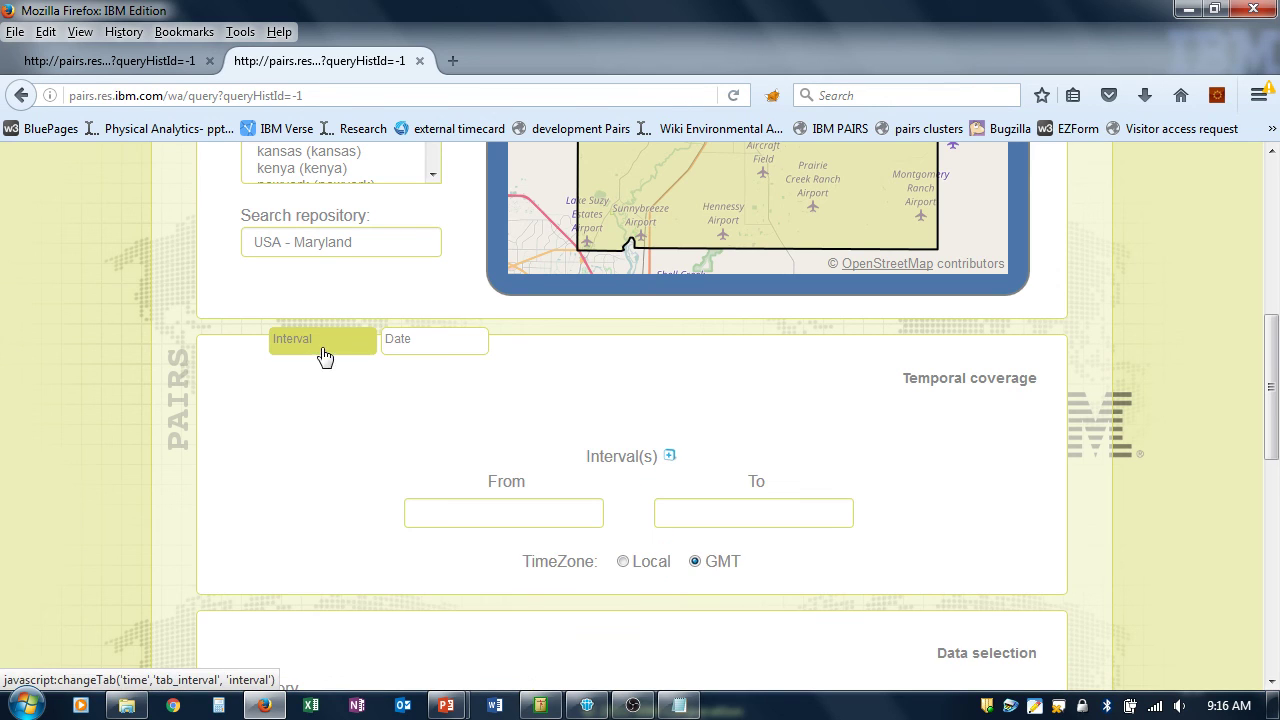
click(442, 516)
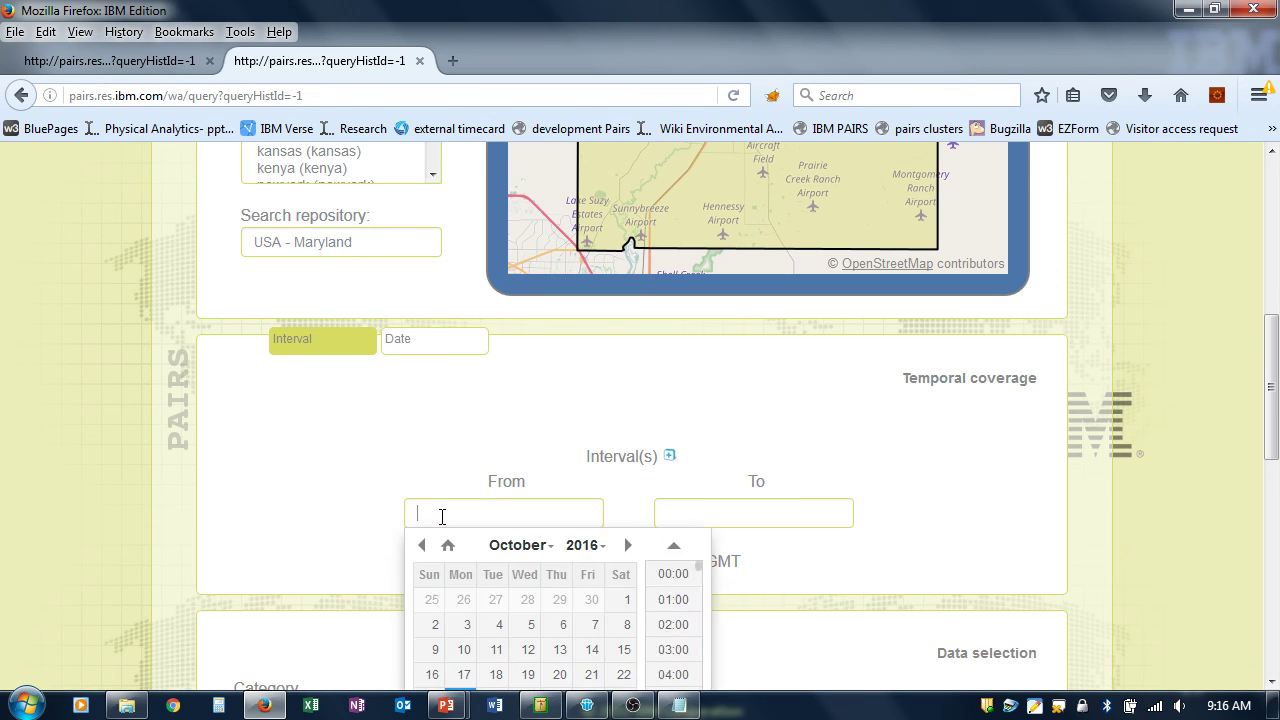
click(746, 505)
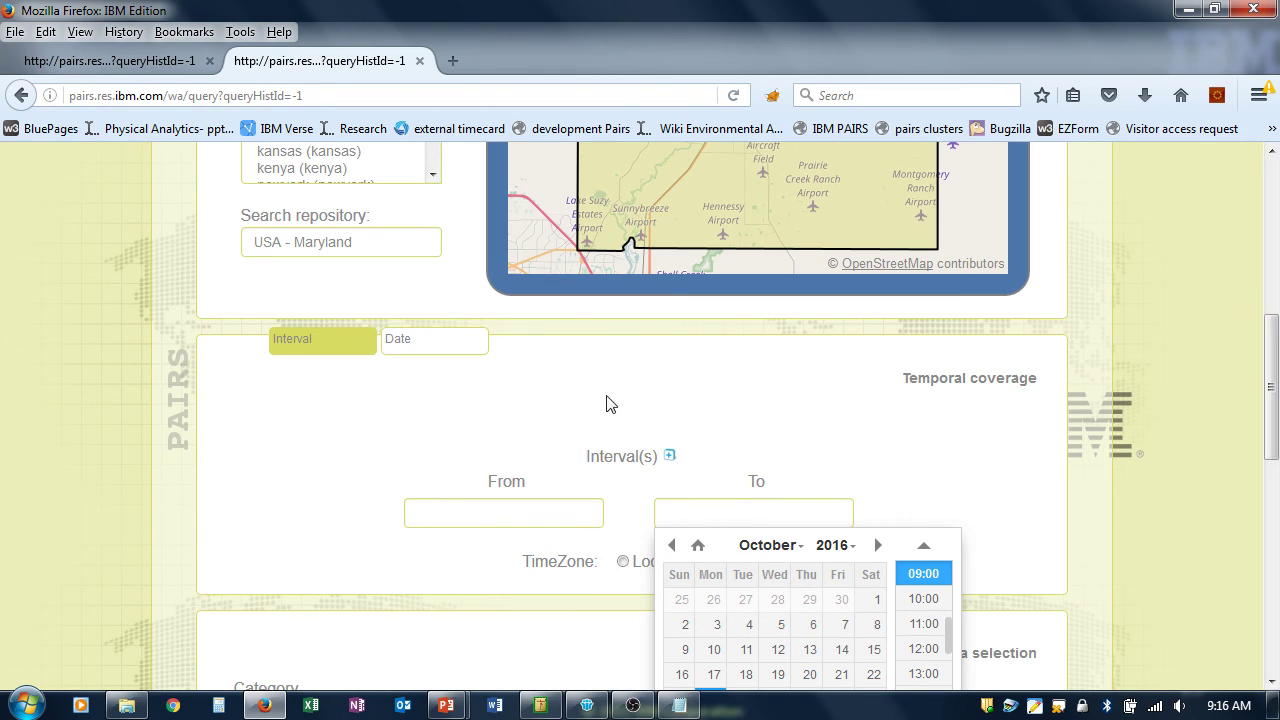
click(439, 349)
click(442, 345)
drag(1270, 376, 1272, 510)
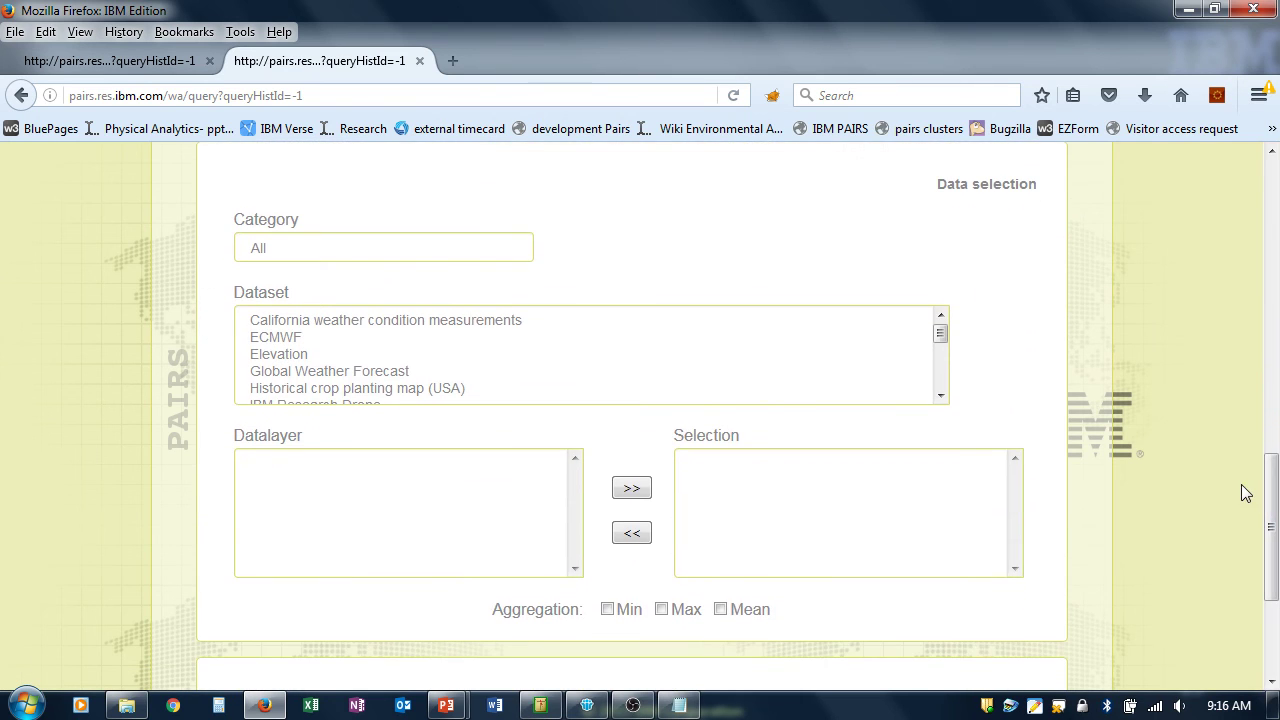
- Pick the Satellite dataset MODIS Aqua 13 and add its NDVI layer to the selection
click(332, 252)
click(322, 290)
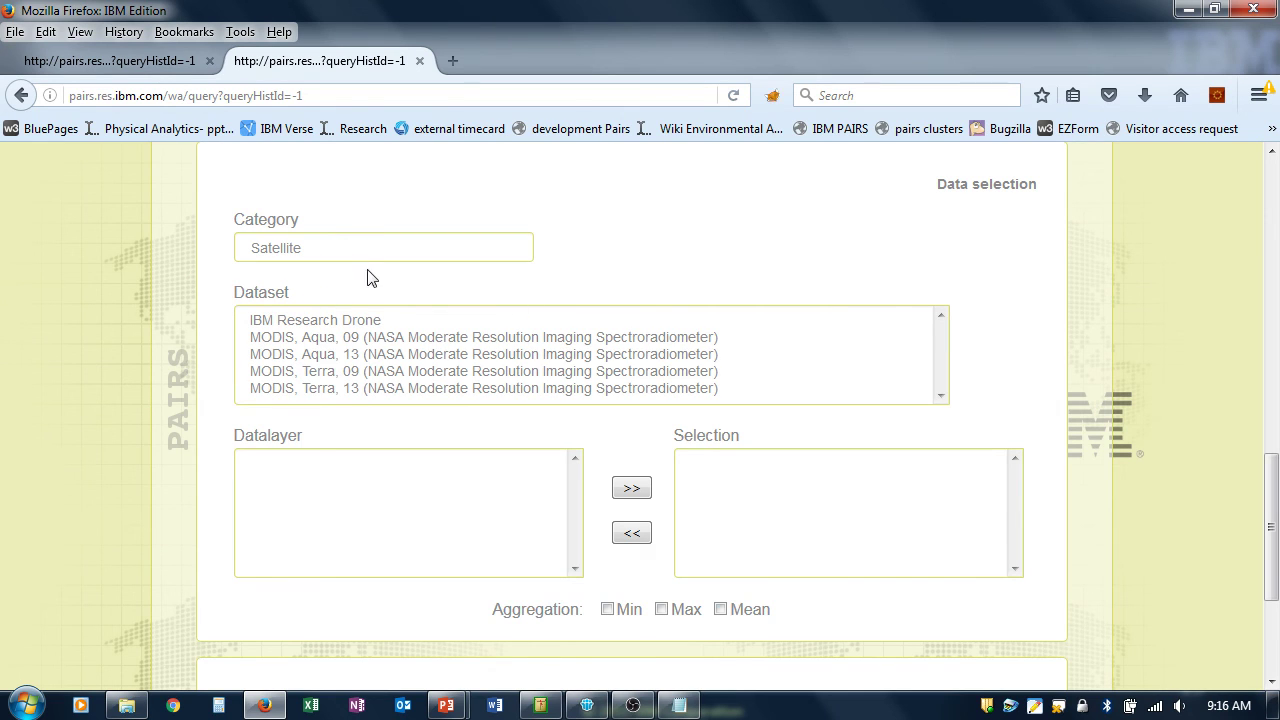
click(350, 360)
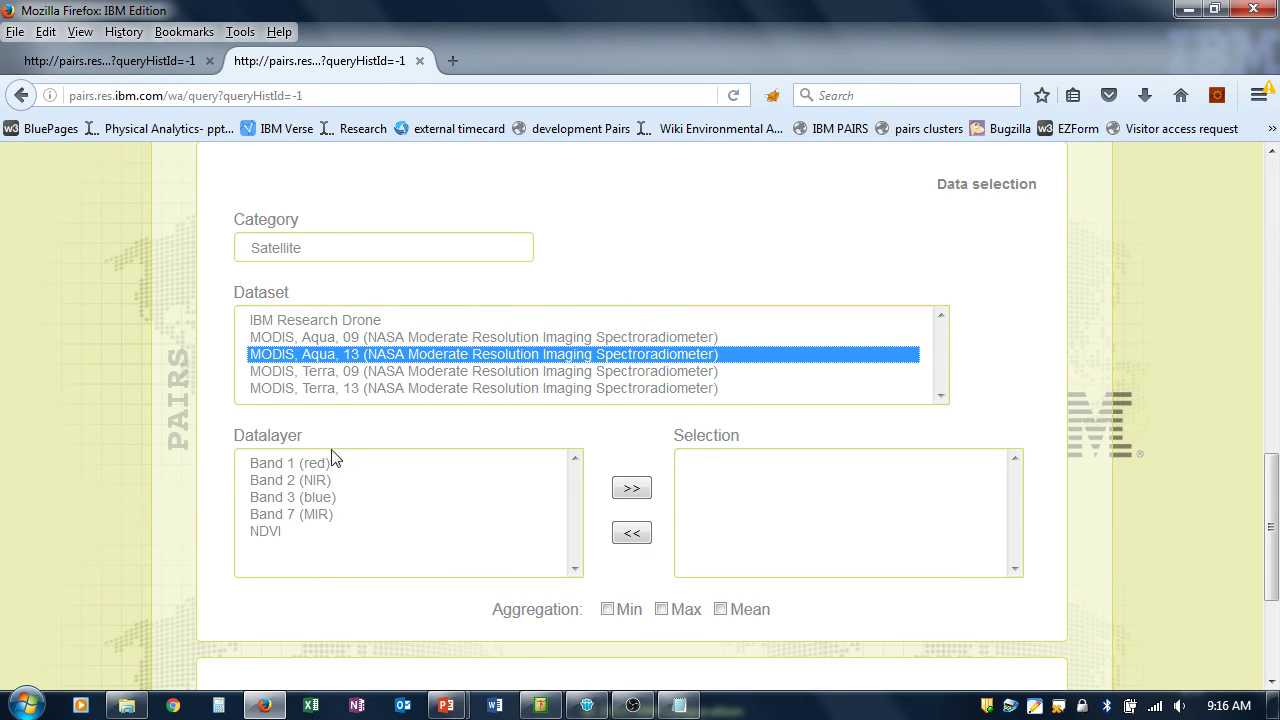
click(291, 528)
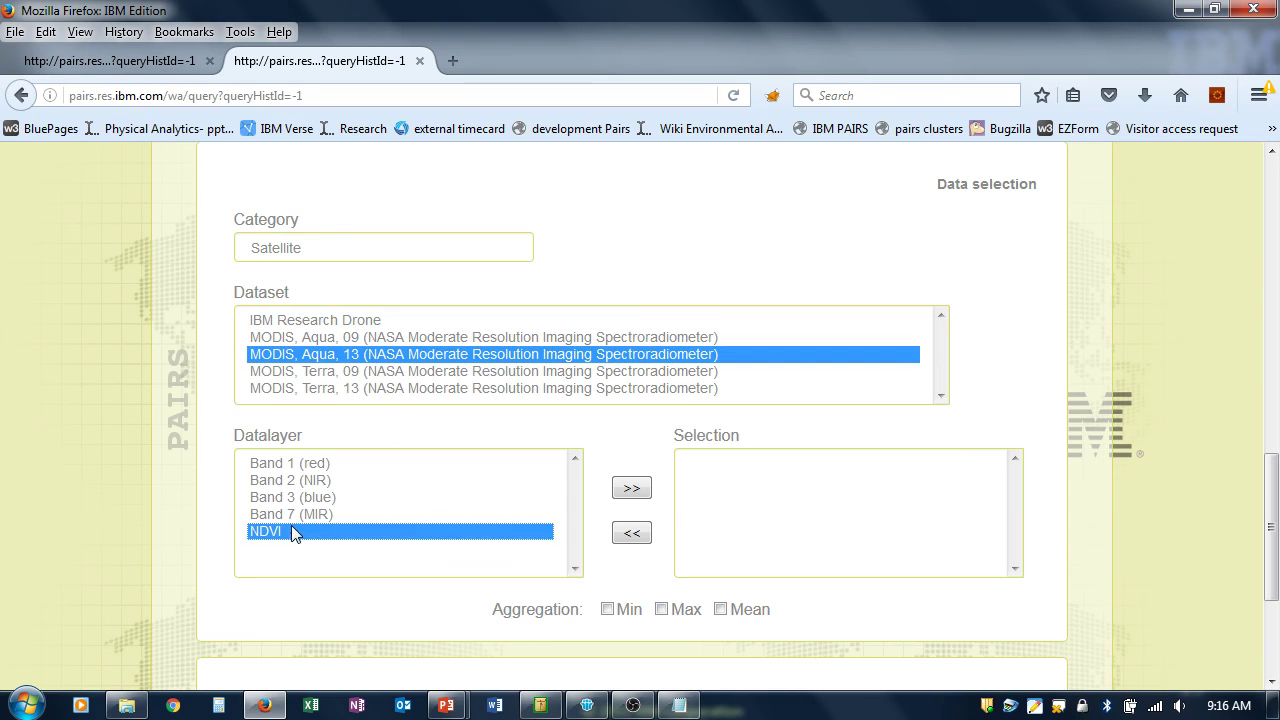
click(631, 487)
scroll(1275, 550, down, 3)
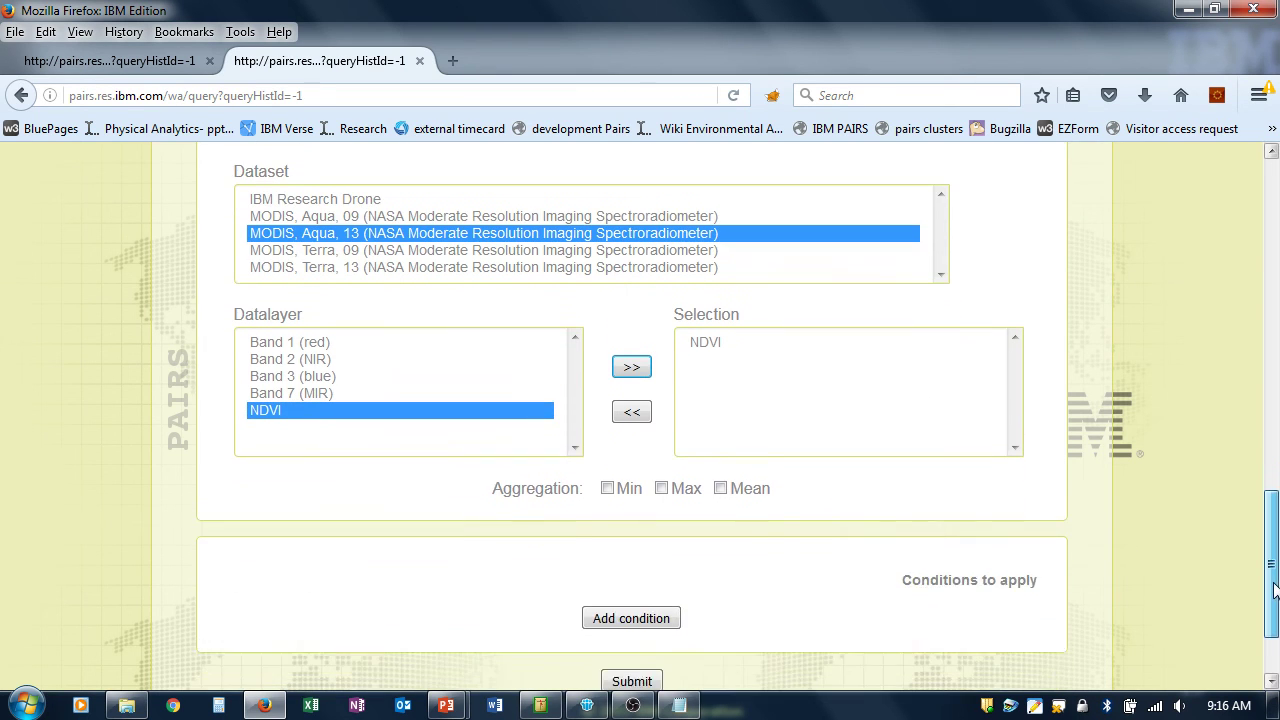
scroll(1276, 548, down, 1)
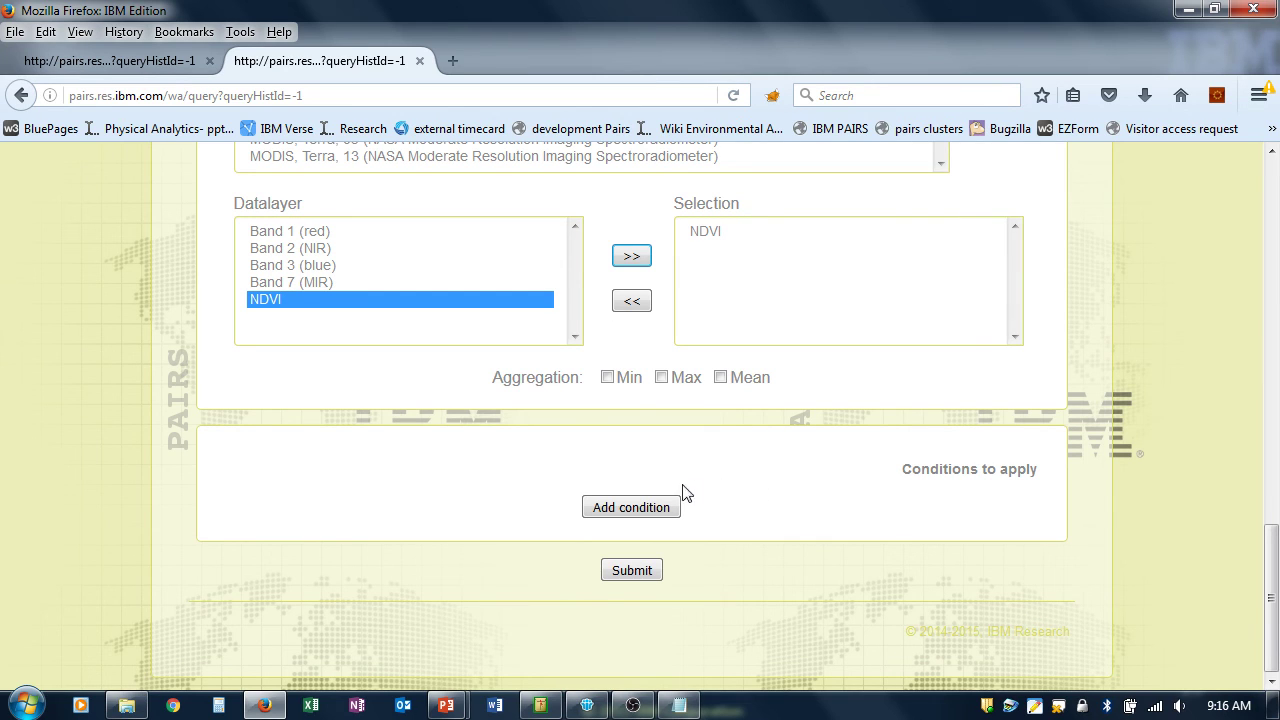
- Add a Historical crop planting condition, Crop equals 212, and submit the query
click(655, 506)
click(378, 529)
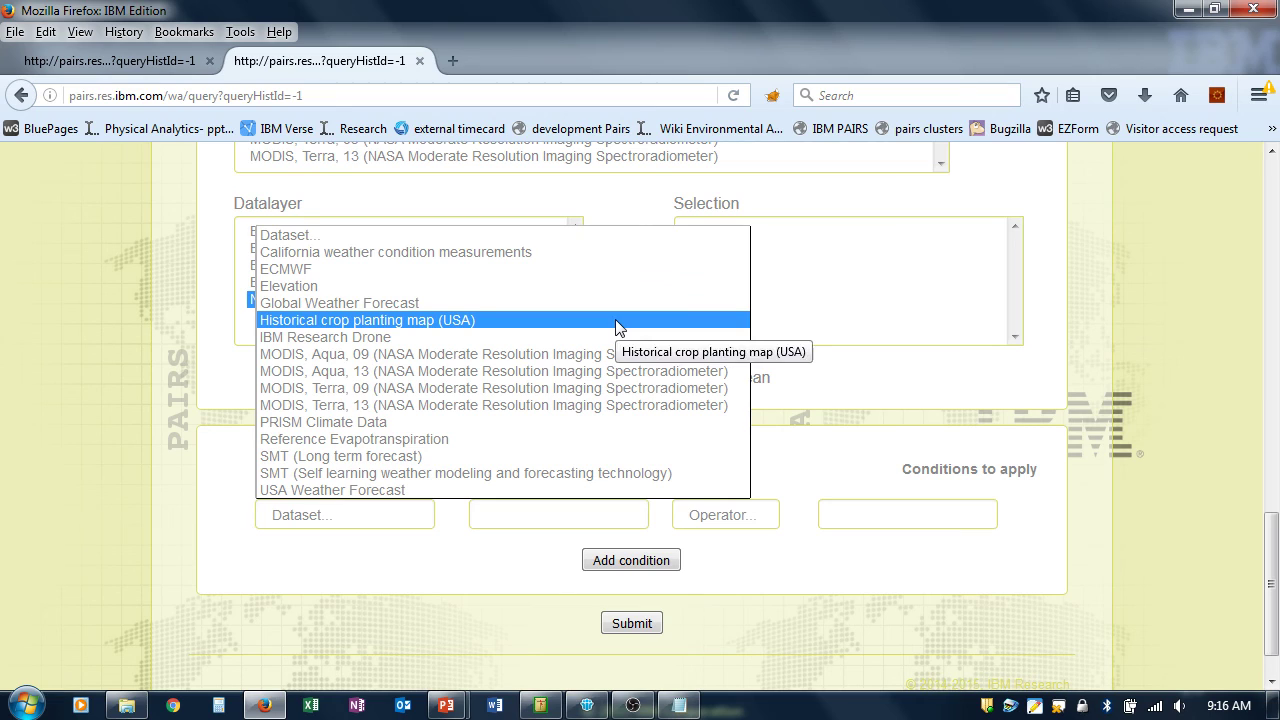
click(424, 320)
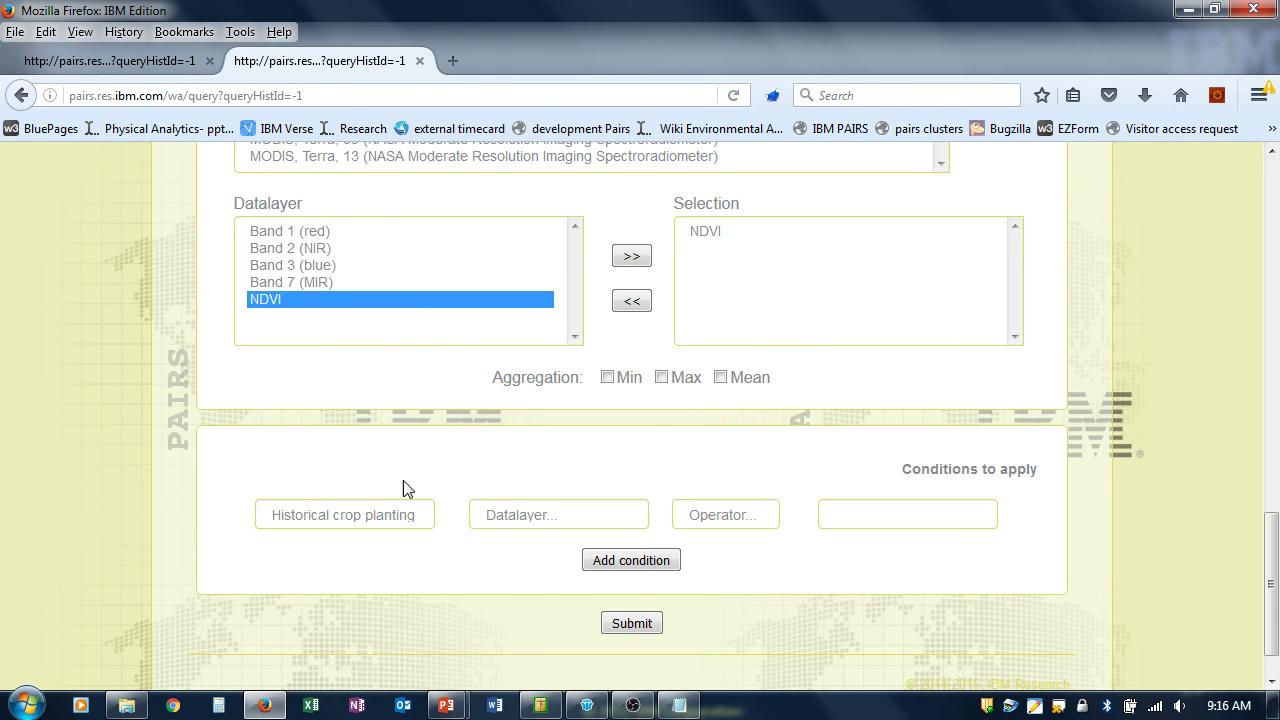
click(530, 525)
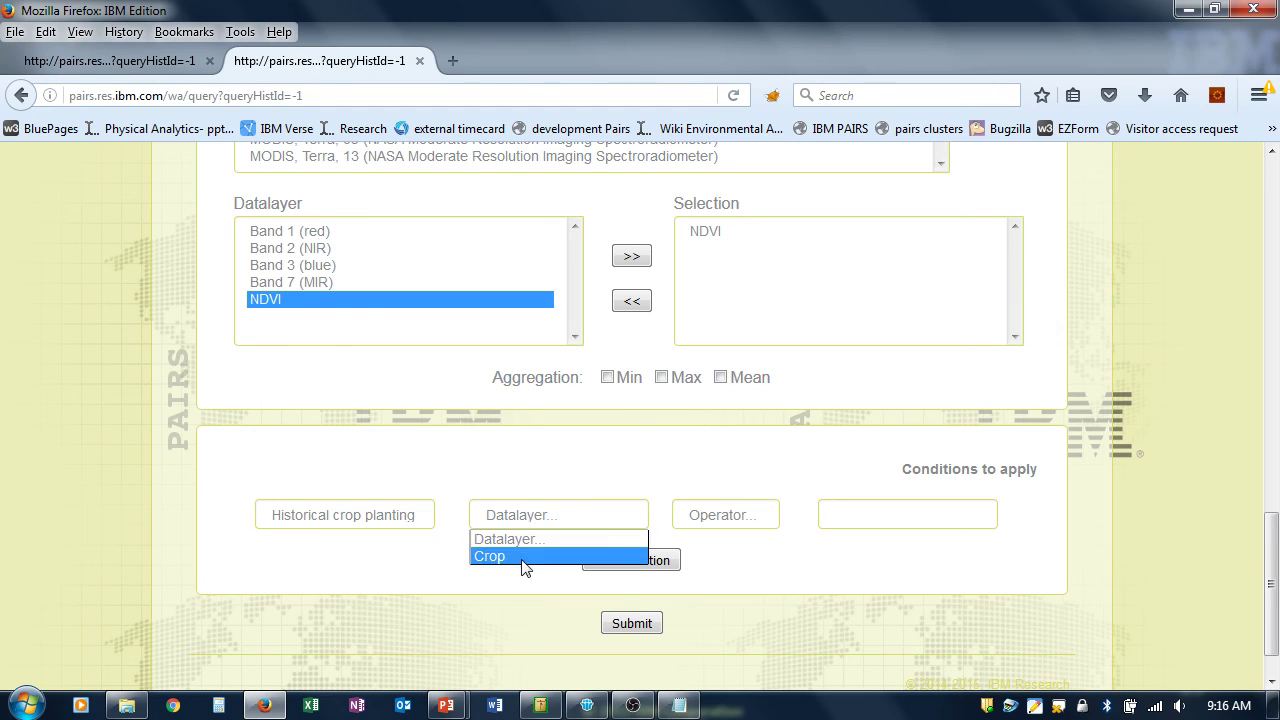
click(528, 558)
click(750, 521)
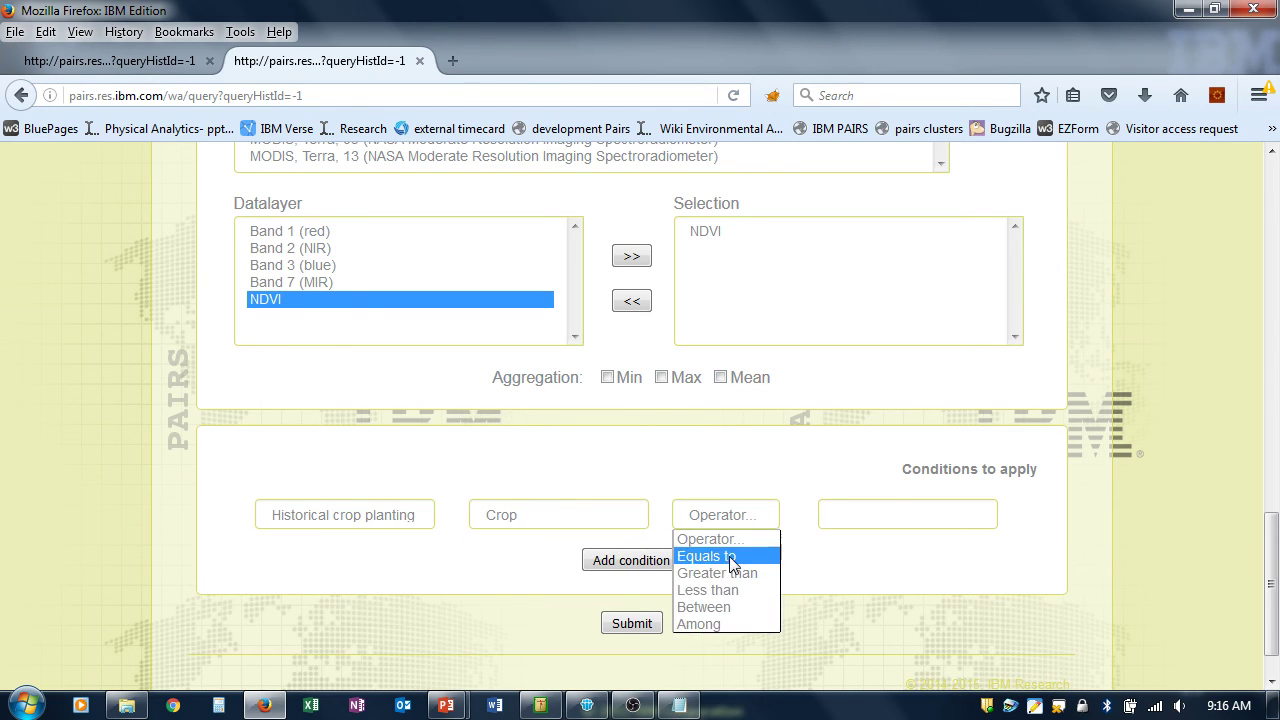
click(745, 557)
text(212)
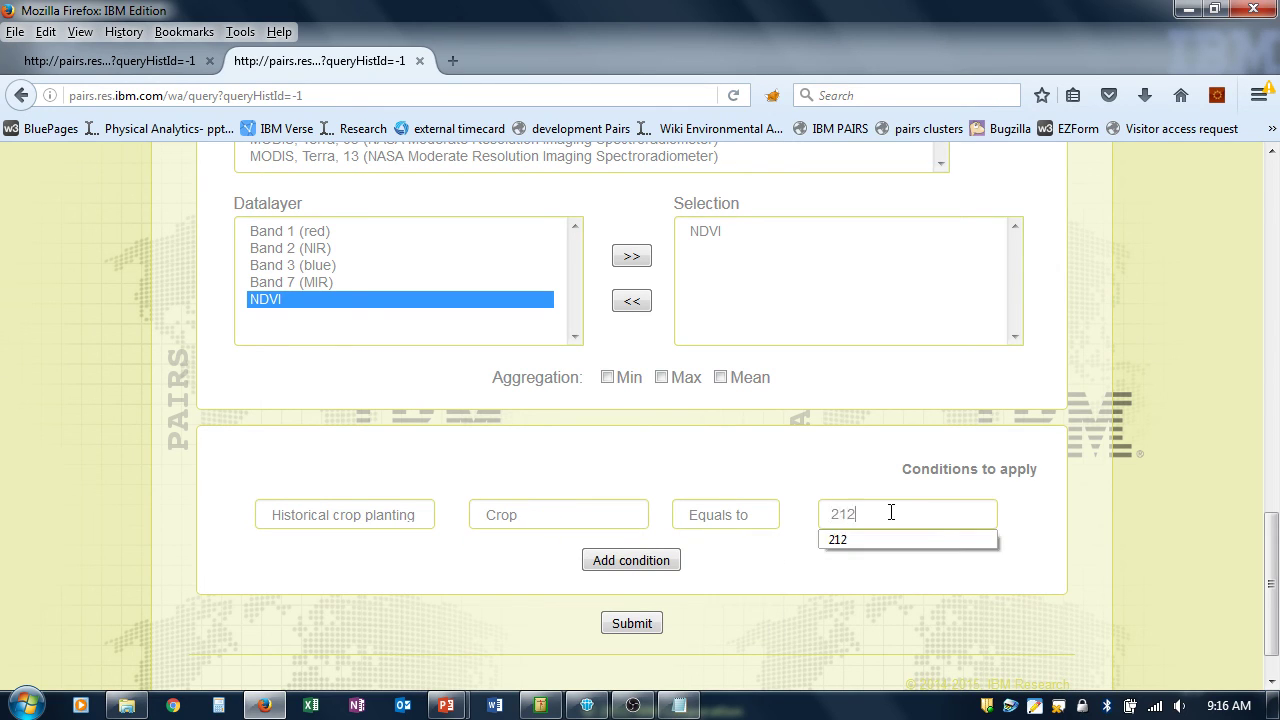
click(914, 557)
click(619, 628)
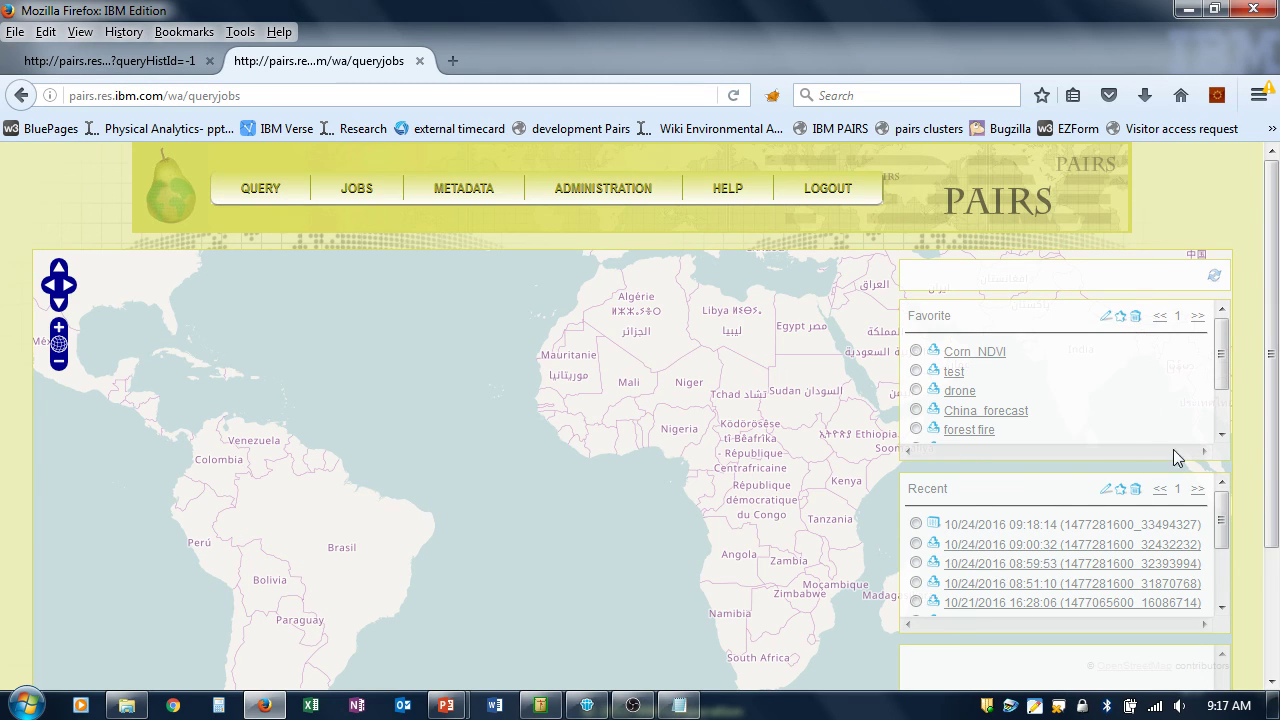
- Select the newest recent job, dated 10/24/2016 09:18:14
mouse_move(262, 190)
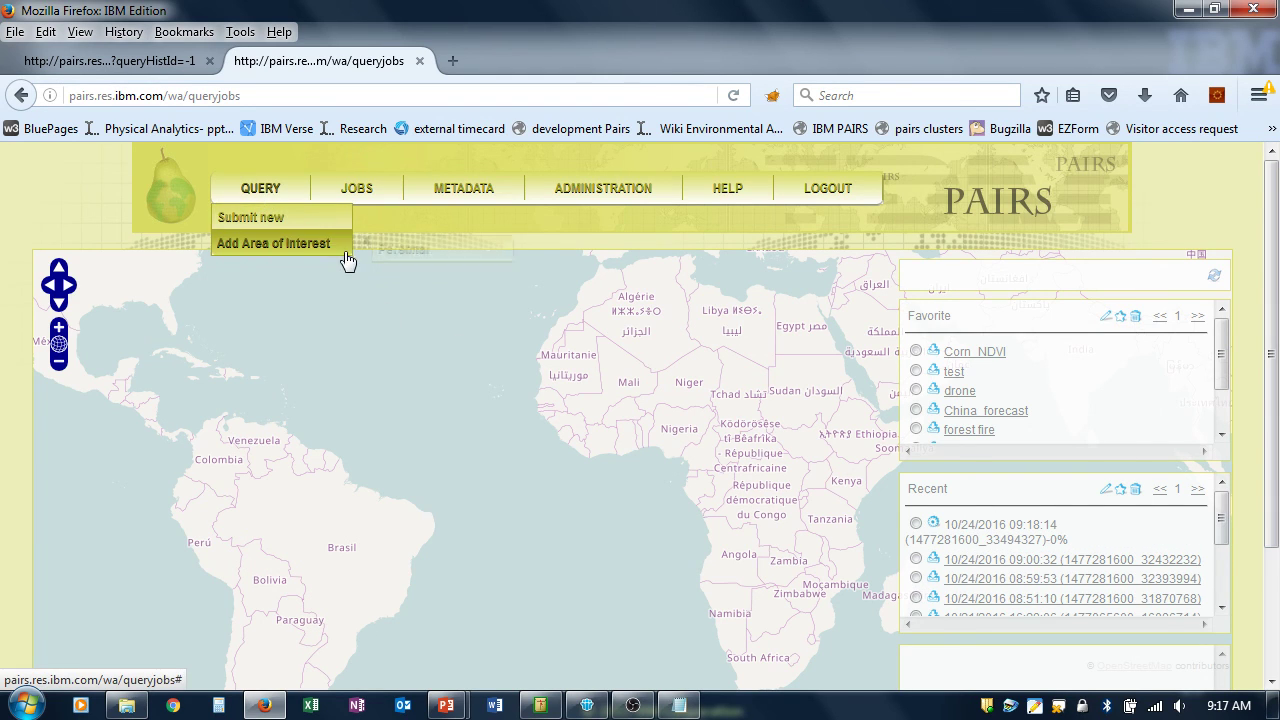
mouse_move(358, 255)
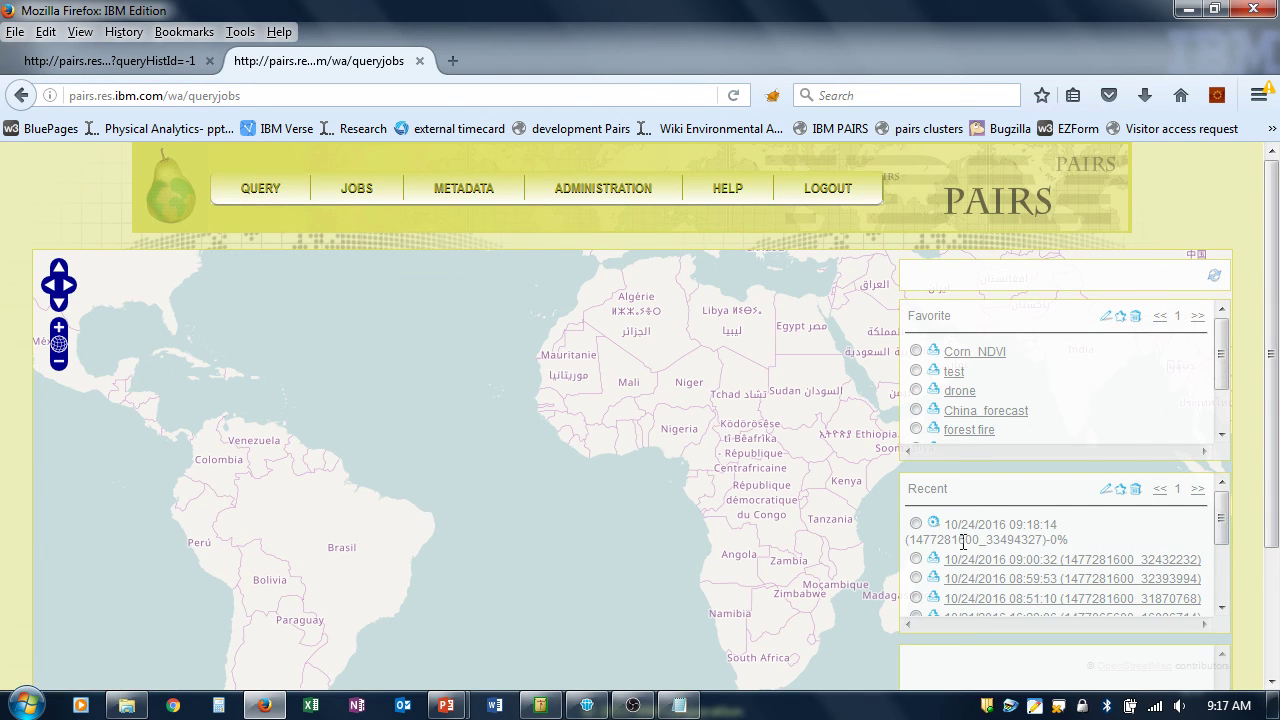
click(917, 522)
click(916, 523)
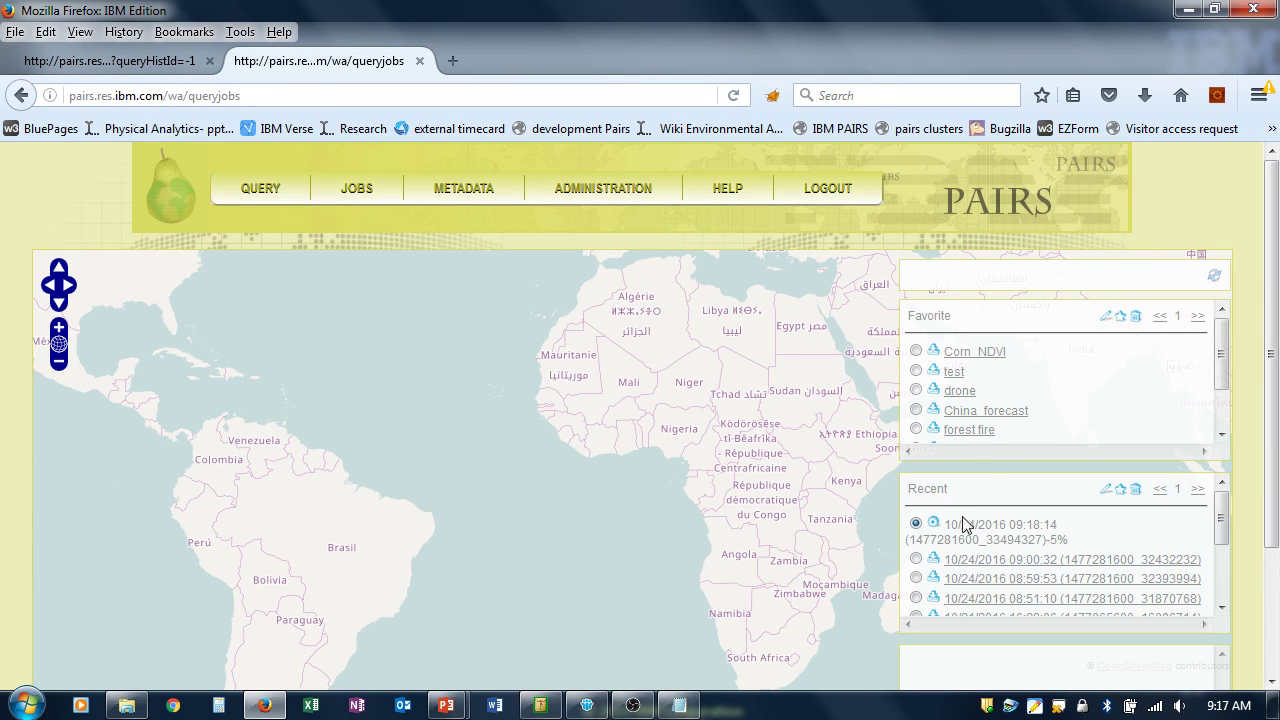
- Copy the 09:18:14 job's API string from its edit form, then switch to Notepad
click(1104, 490)
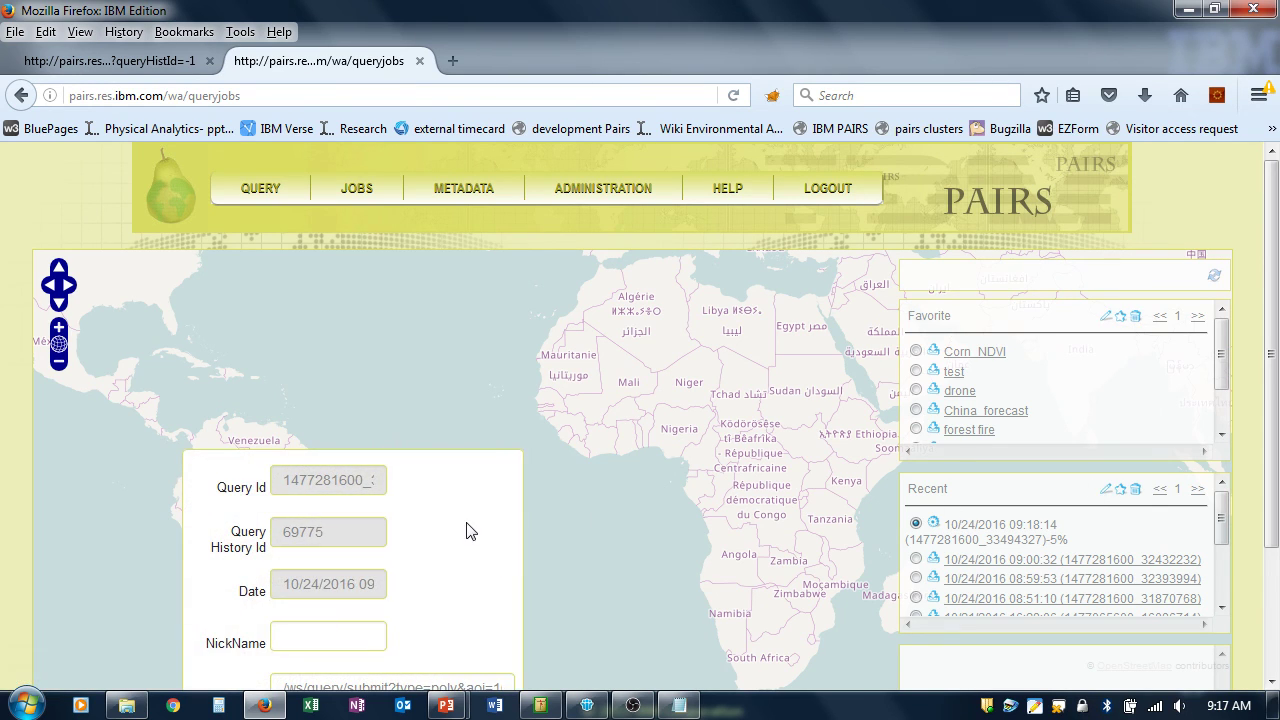
scroll(469, 529, down, 2)
scroll(469, 529, down, 3)
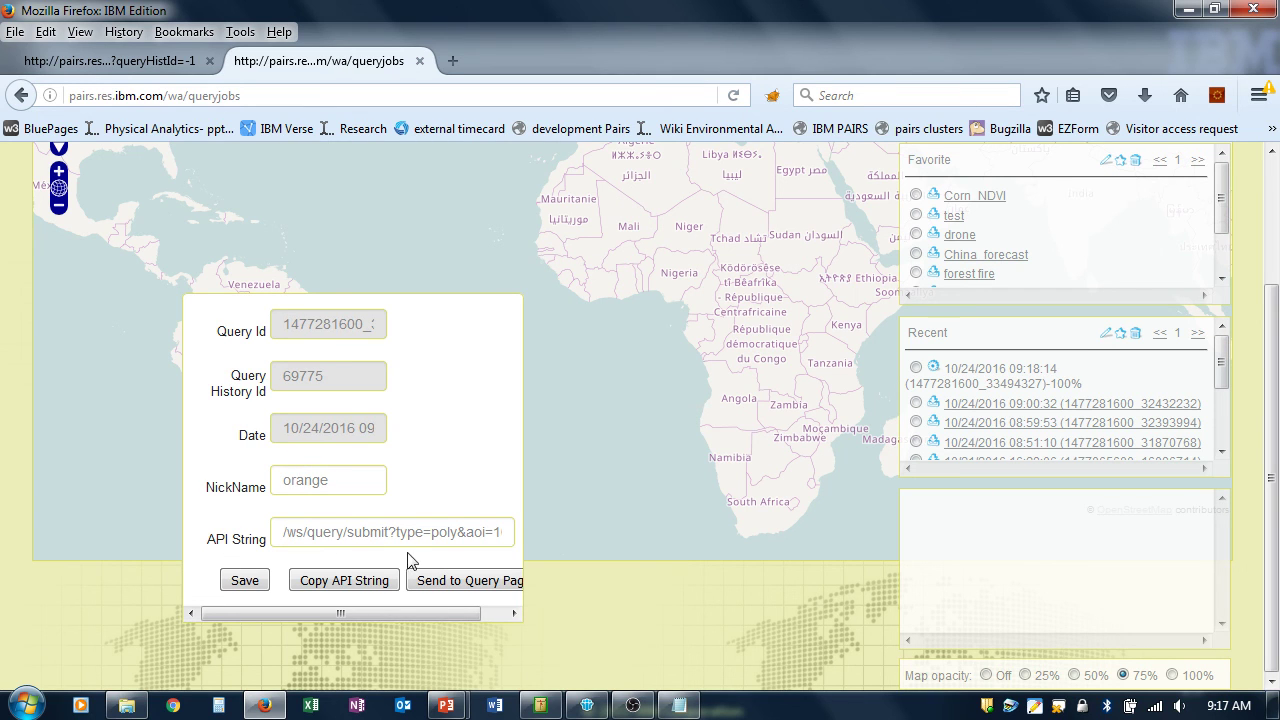
click(337, 584)
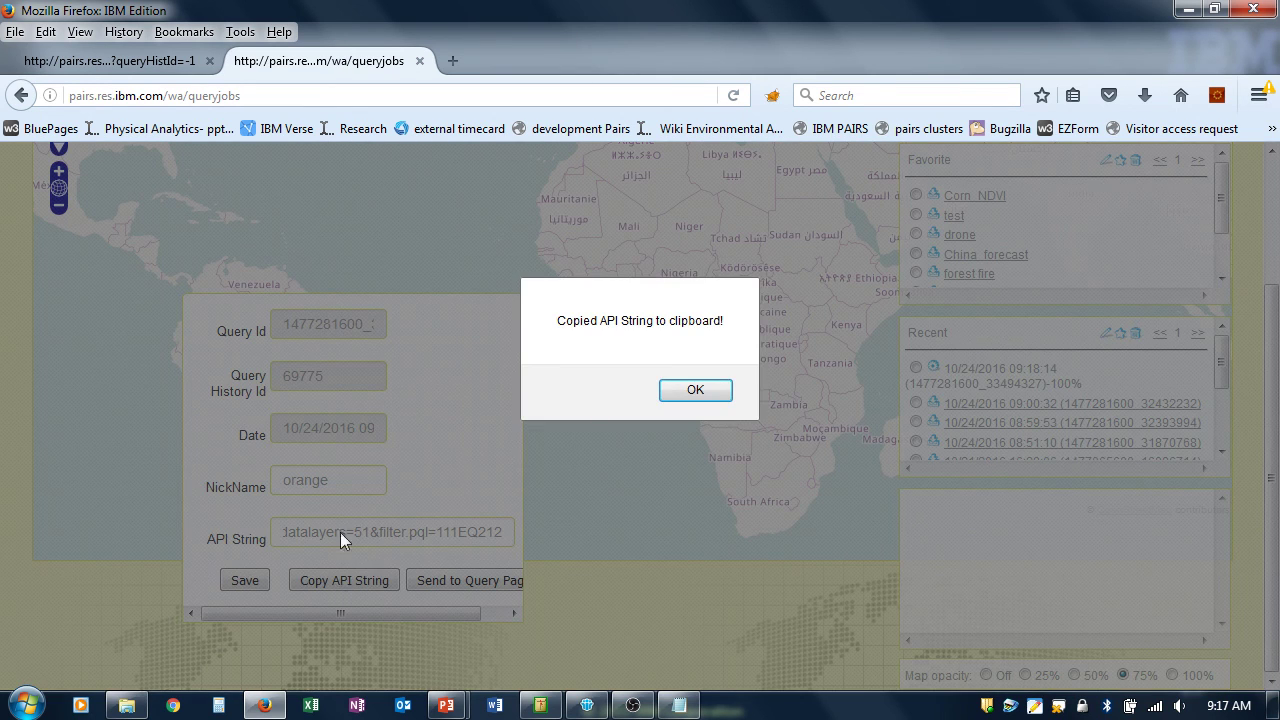
click(700, 397)
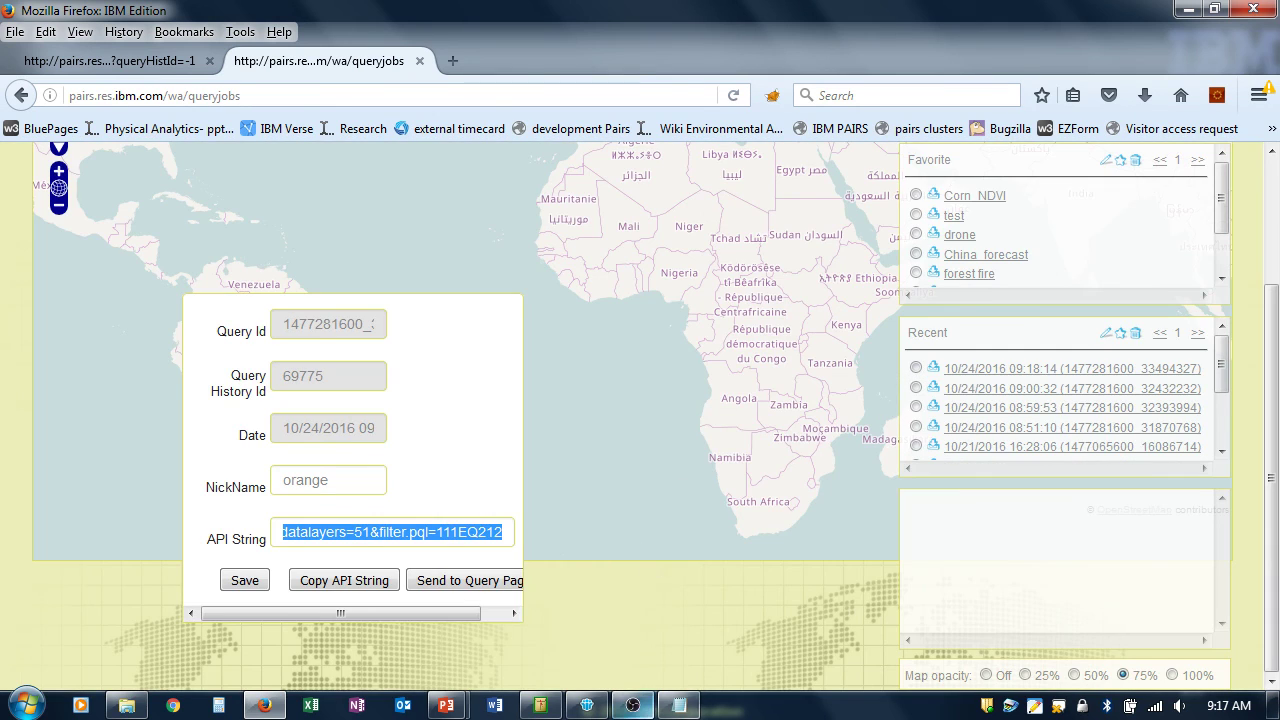
click(679, 705)
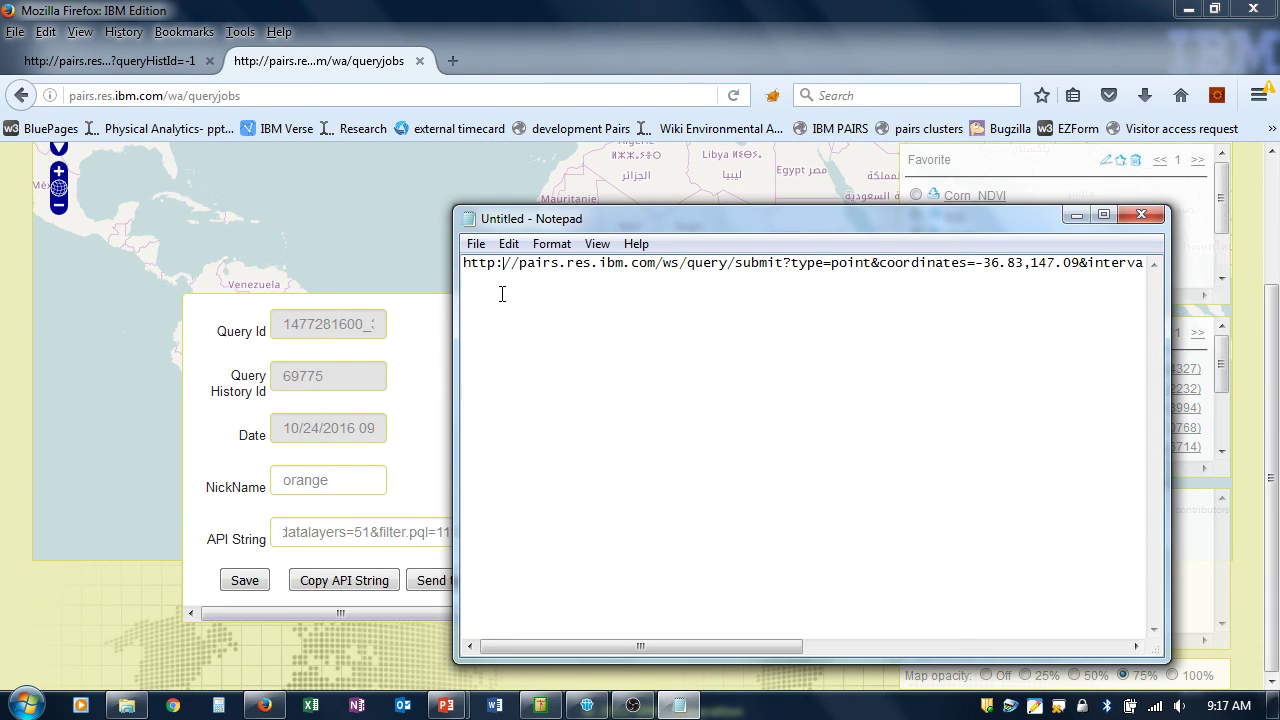
- Paste the API string ending filter.pql=111EQ212 as a second line in Notepad, then minimize it
click(502, 287)
key(Return)
key(ctrl+v)
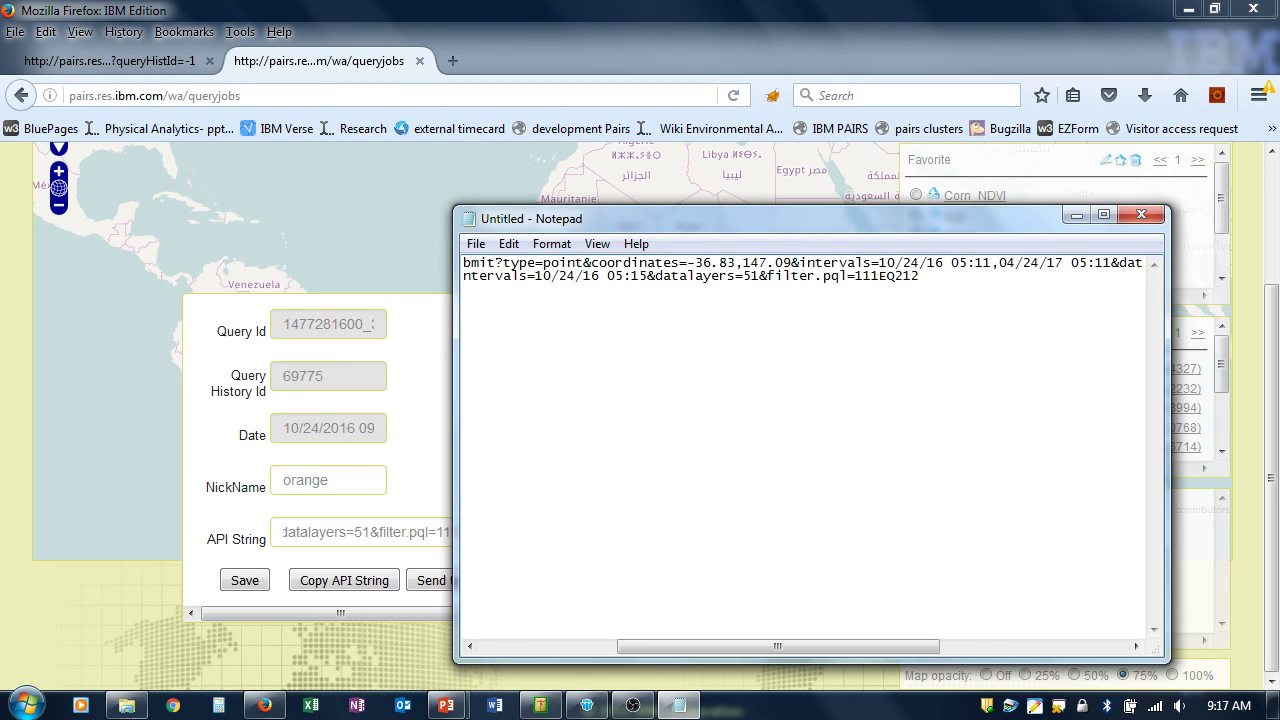
key(Home)
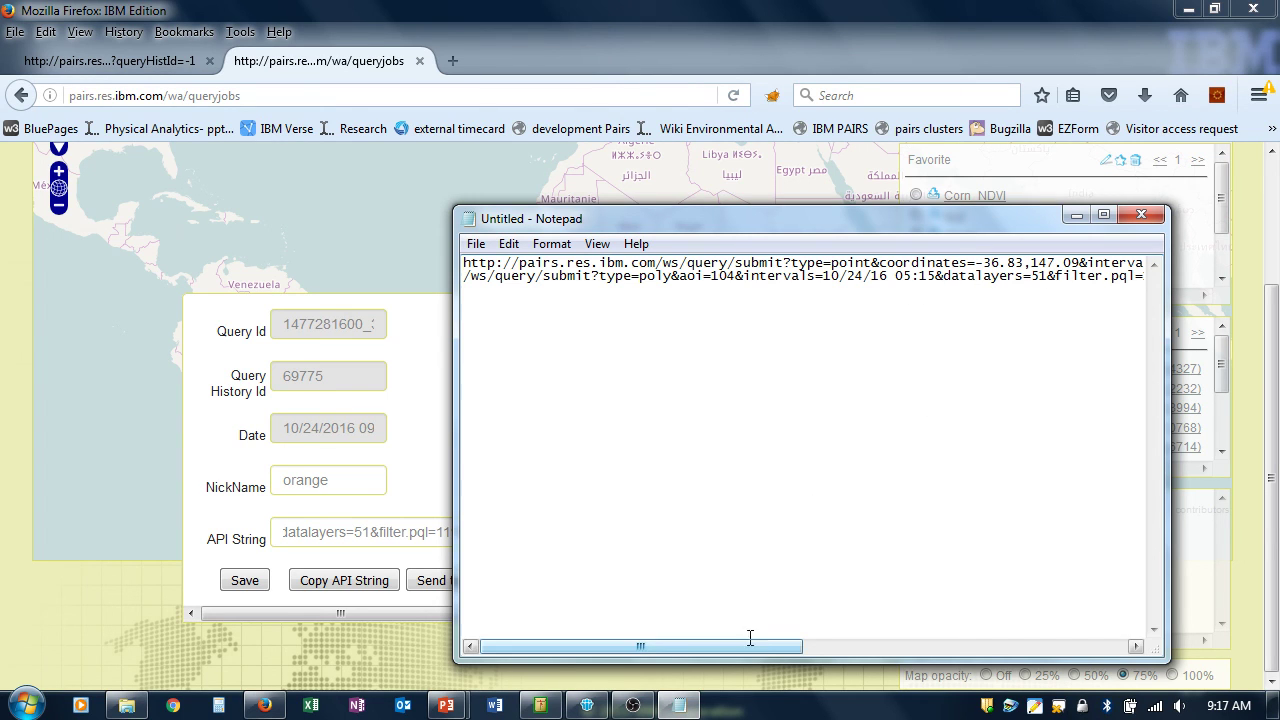
drag(750, 646, 825, 648)
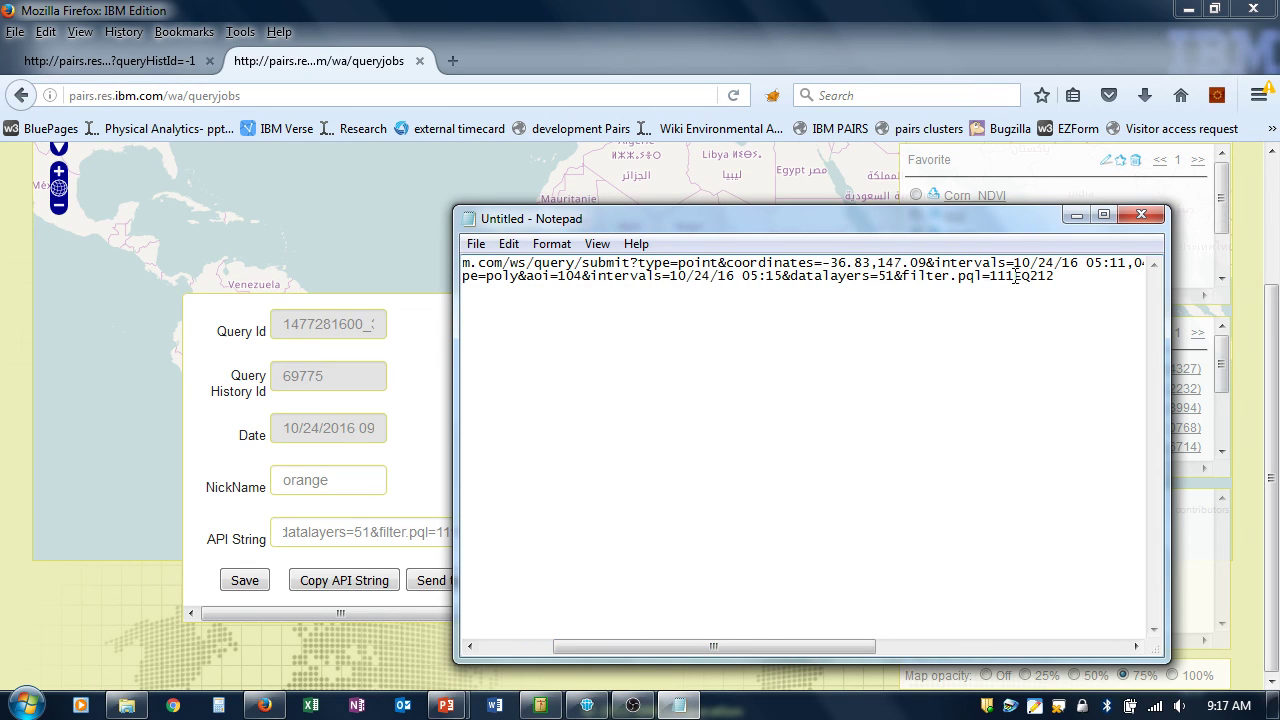
click(1074, 216)
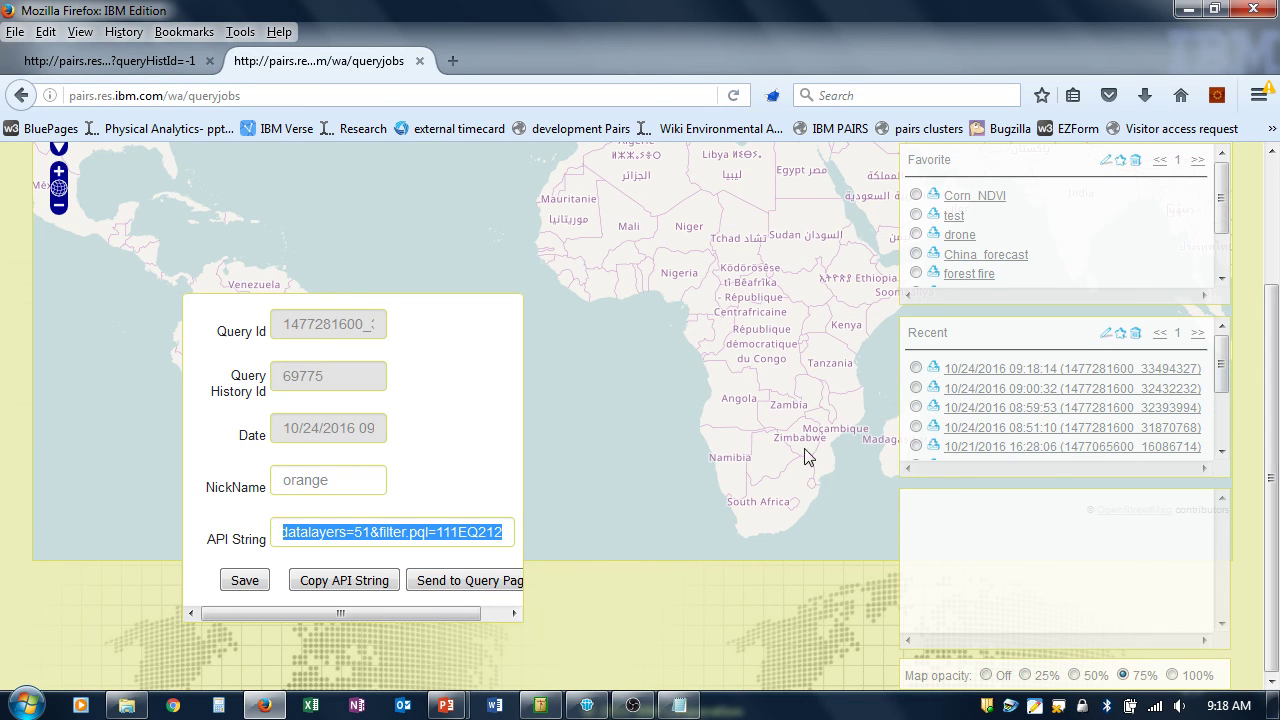
- Load the newest job's results, show the 2015 Crop layer, and zoom onto crop patches near Arcadia
click(998, 372)
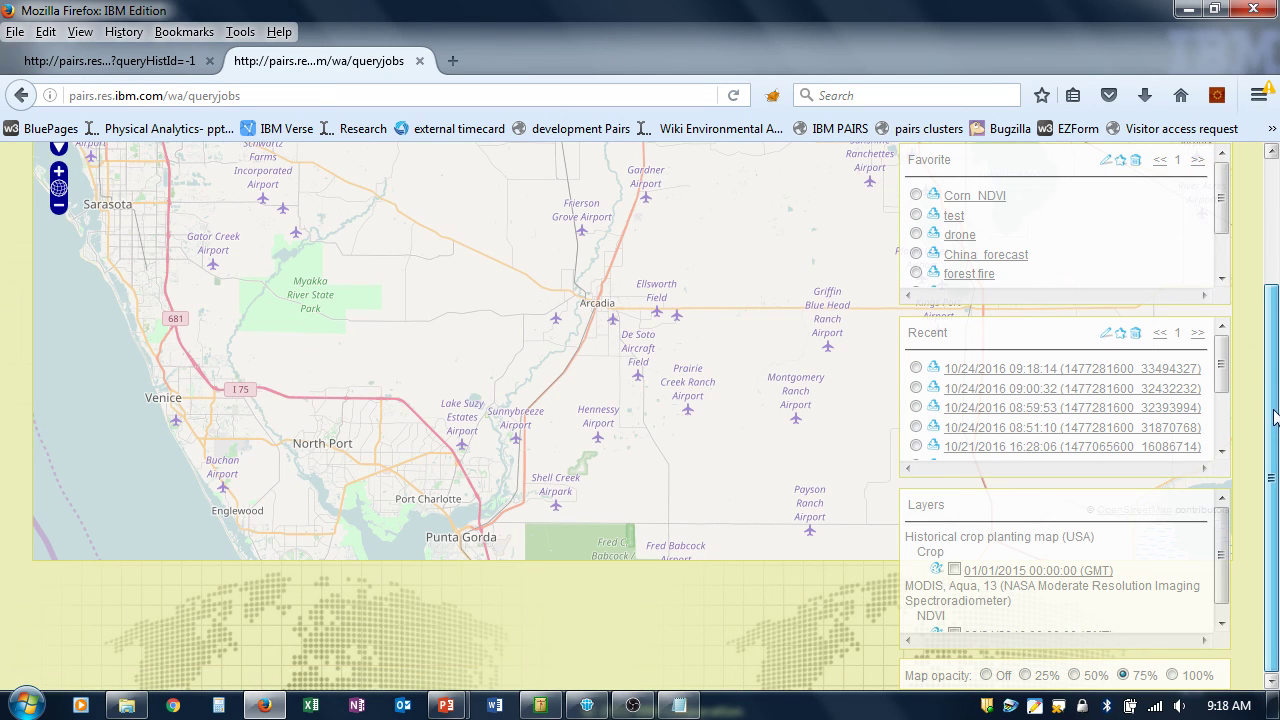
click(955, 569)
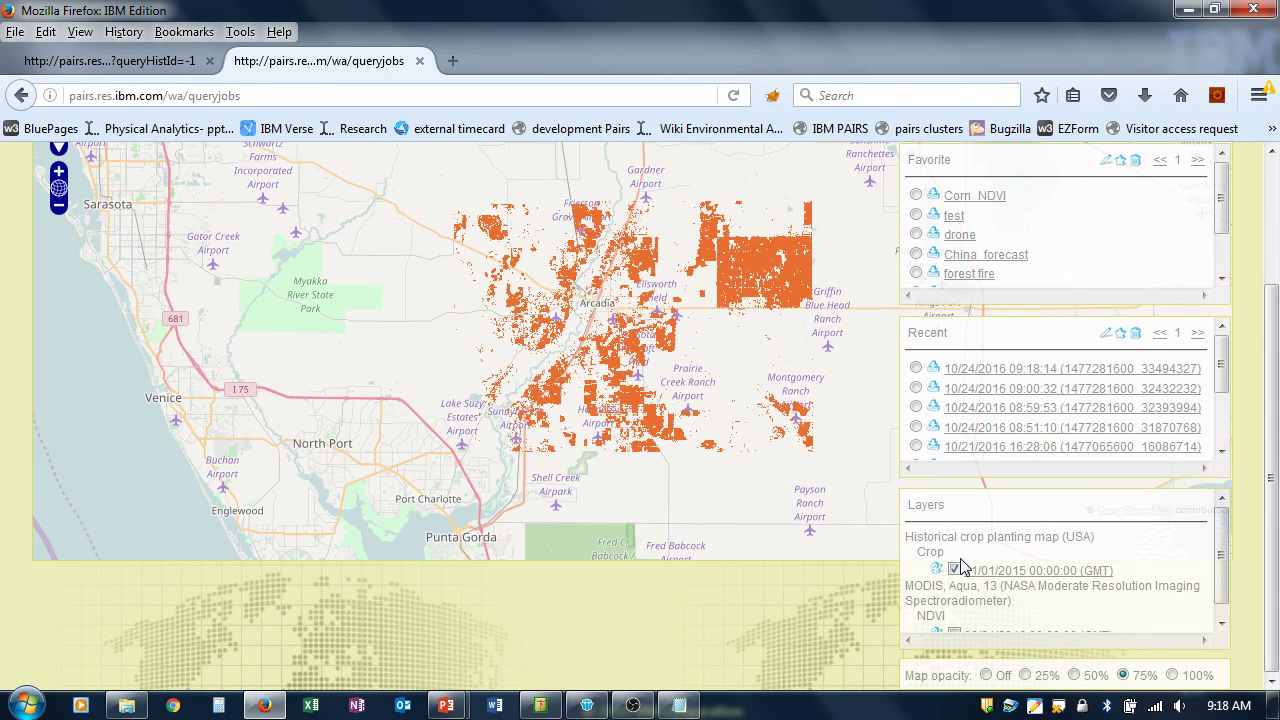
drag(723, 500, 557, 531)
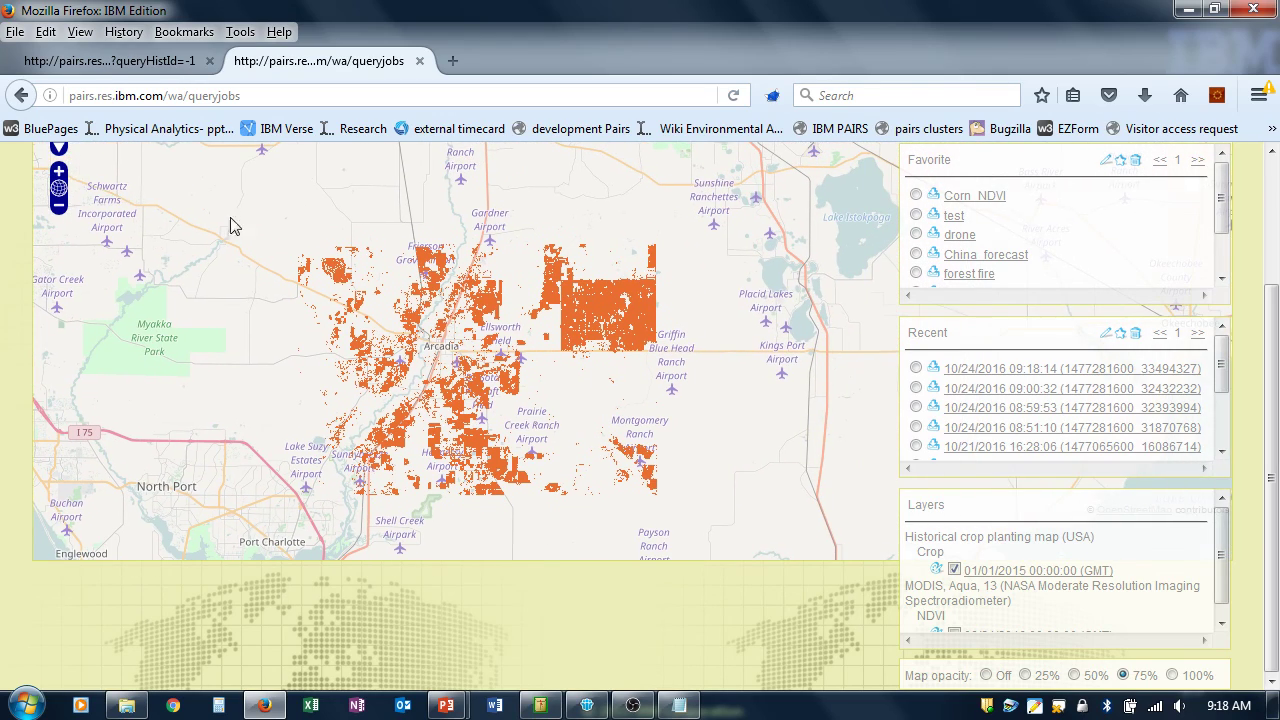
click(58, 172)
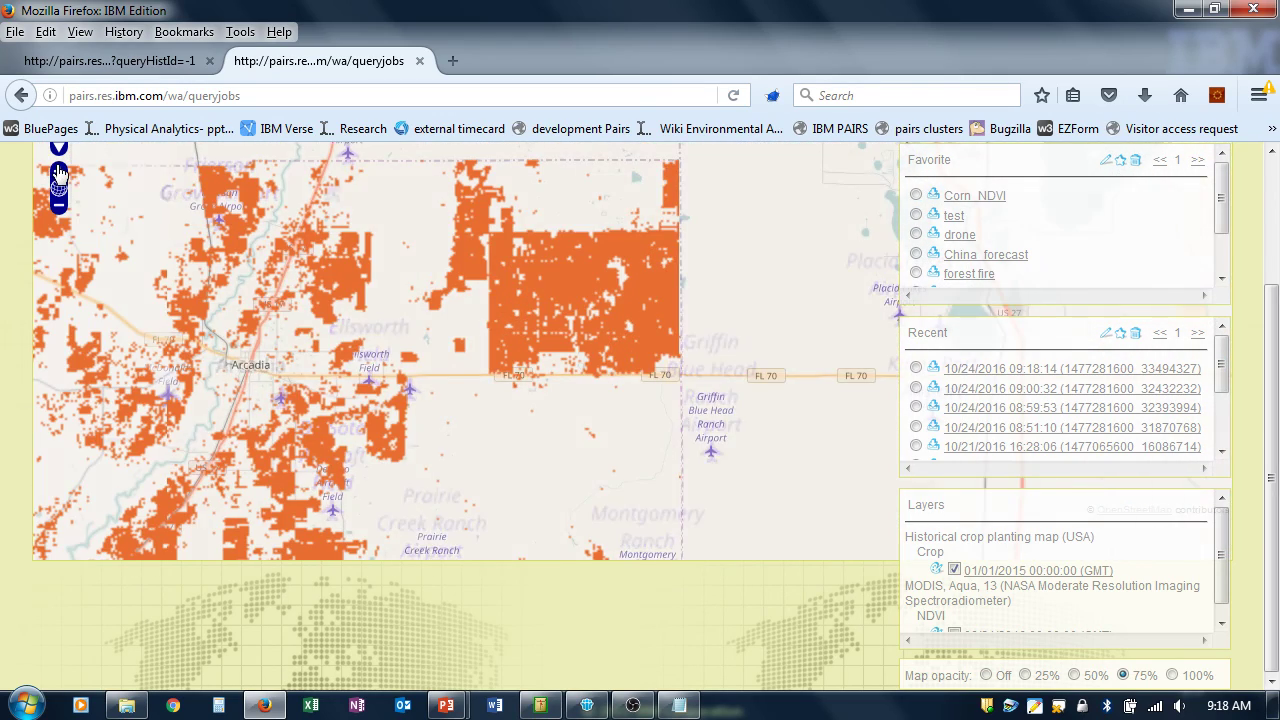
drag(418, 304, 594, 289)
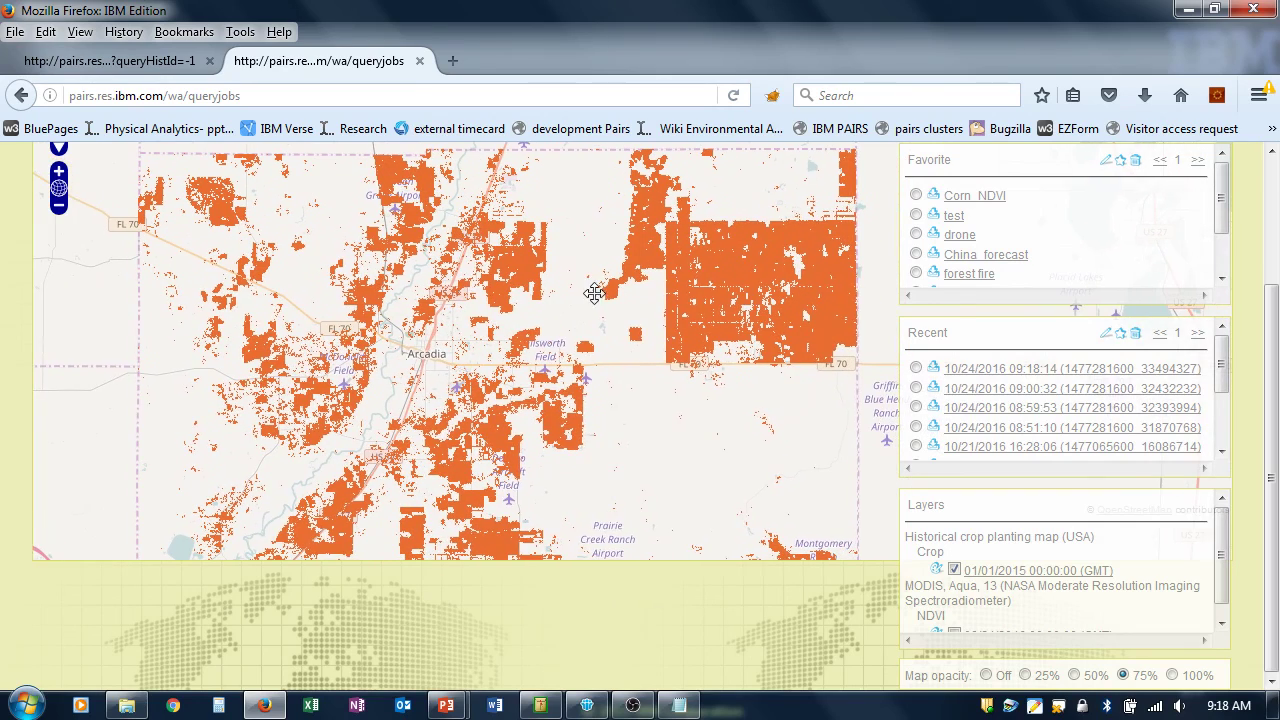
click(58, 174)
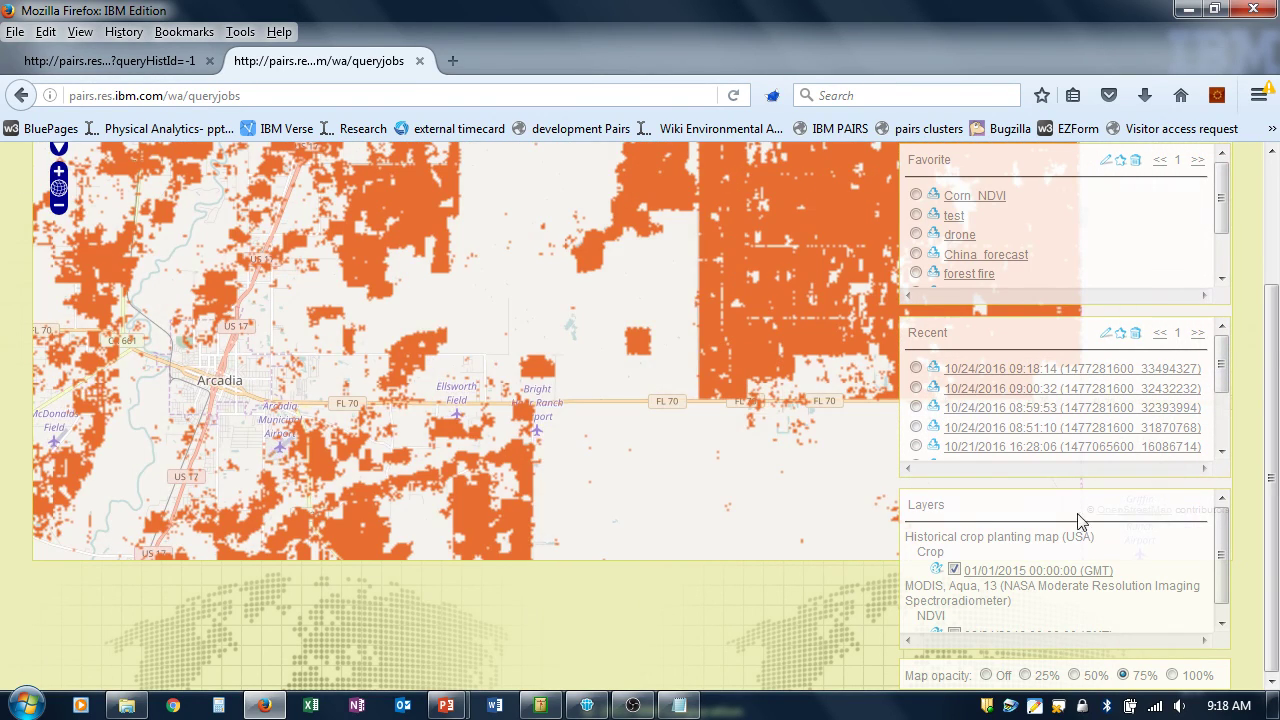
drag(786, 271, 681, 351)
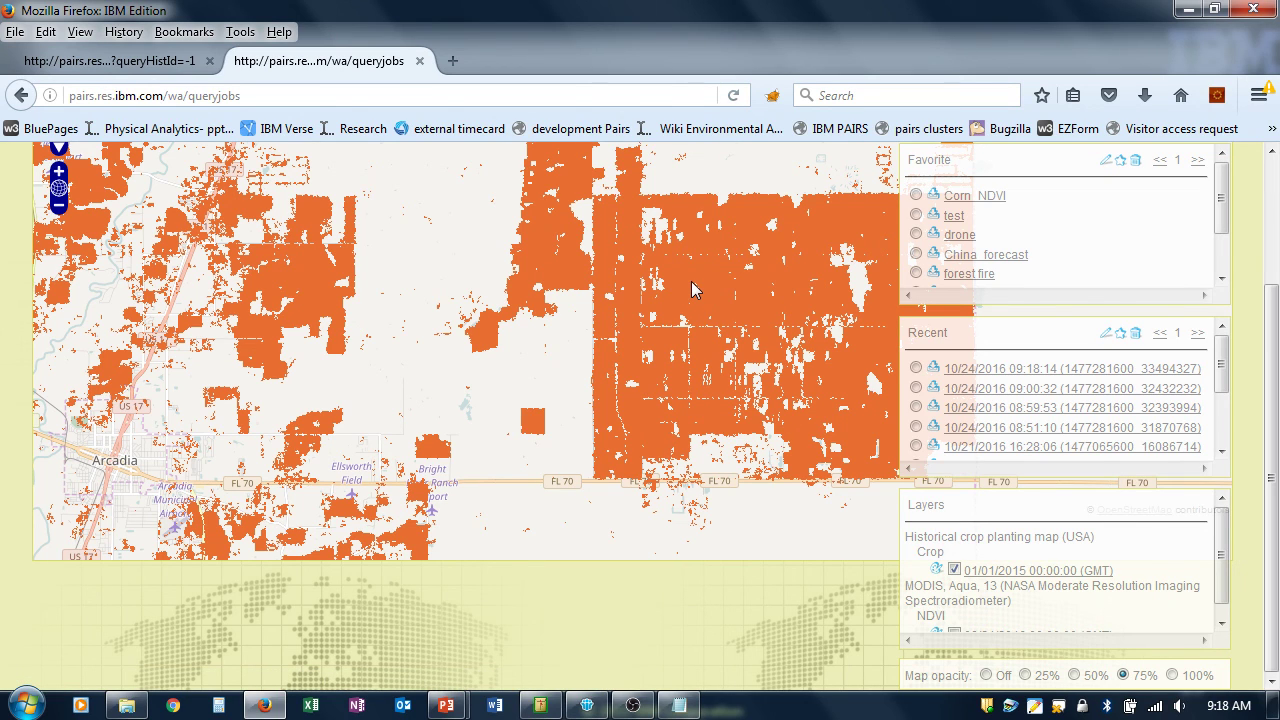
- Display the colour legend for the 01/01/2015 Crop layer
click(1000, 572)
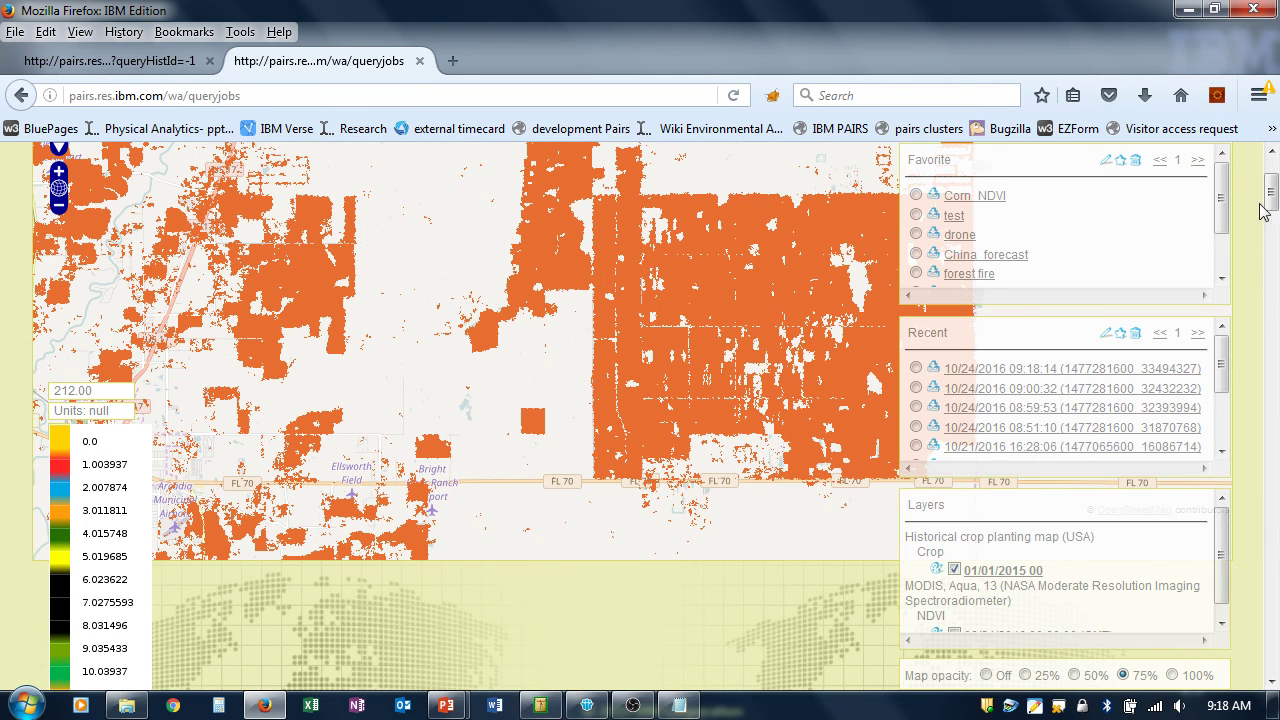
drag(1274, 195, 1270, 592)
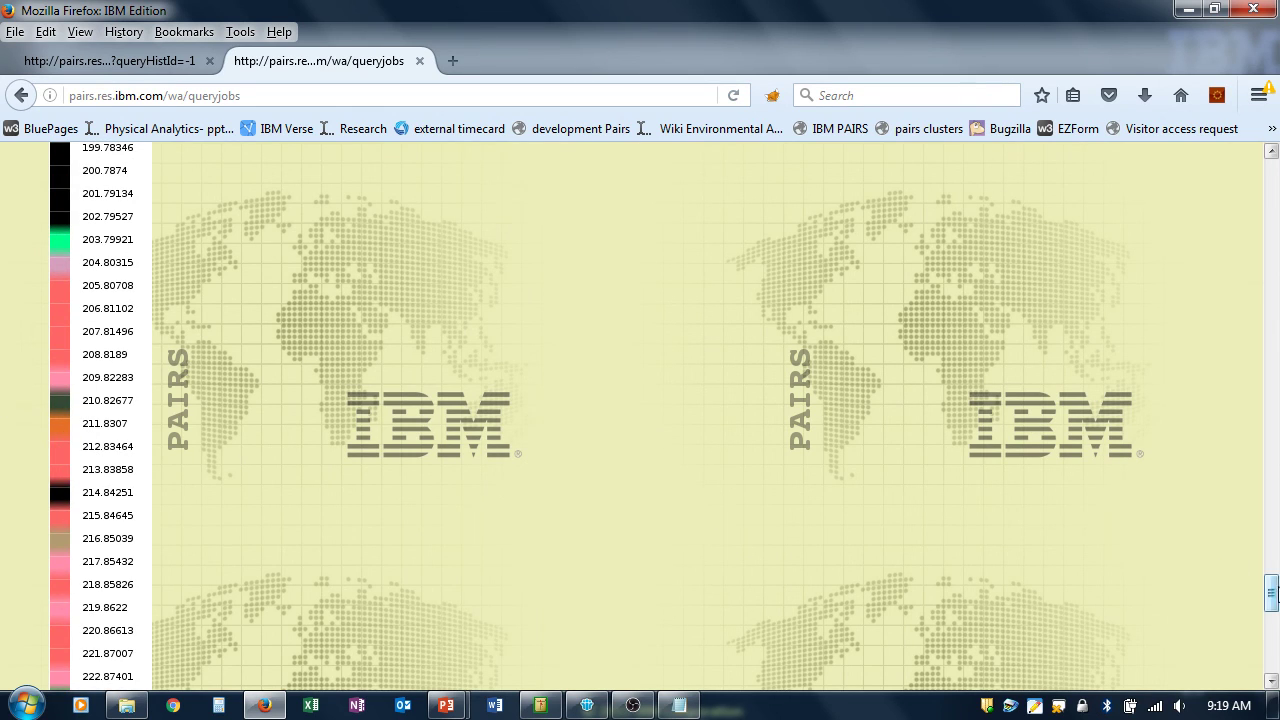
drag(1271, 592, 1272, 190)
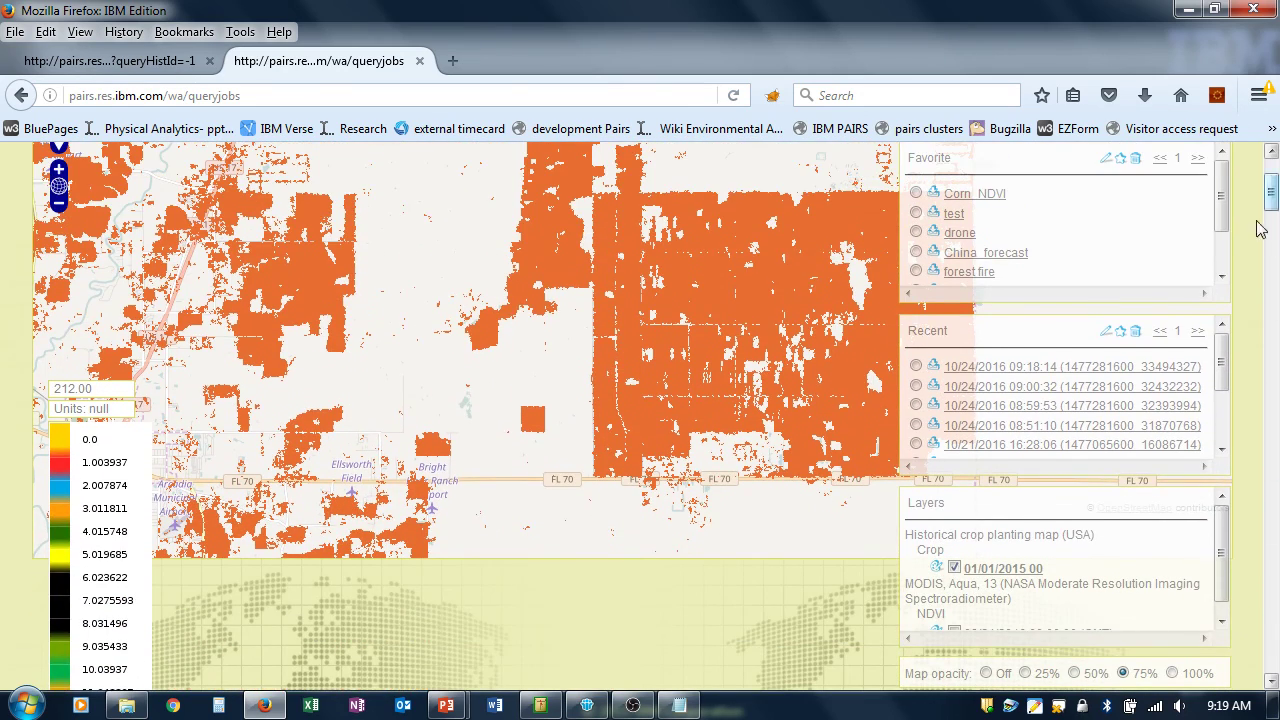
drag(1224, 558, 1226, 568)
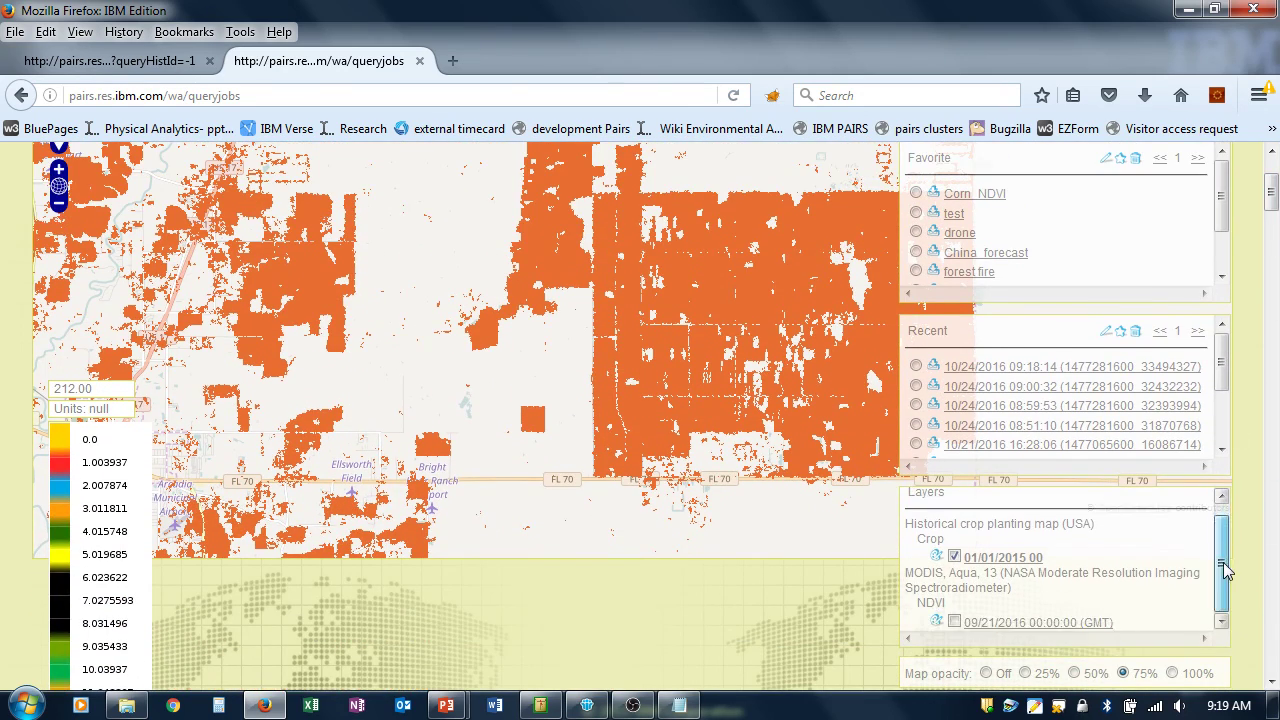
- Show the 09/21/2016 NDVI layer with its 1218–9525 legend and hide the 2015 Crop layer
click(955, 621)
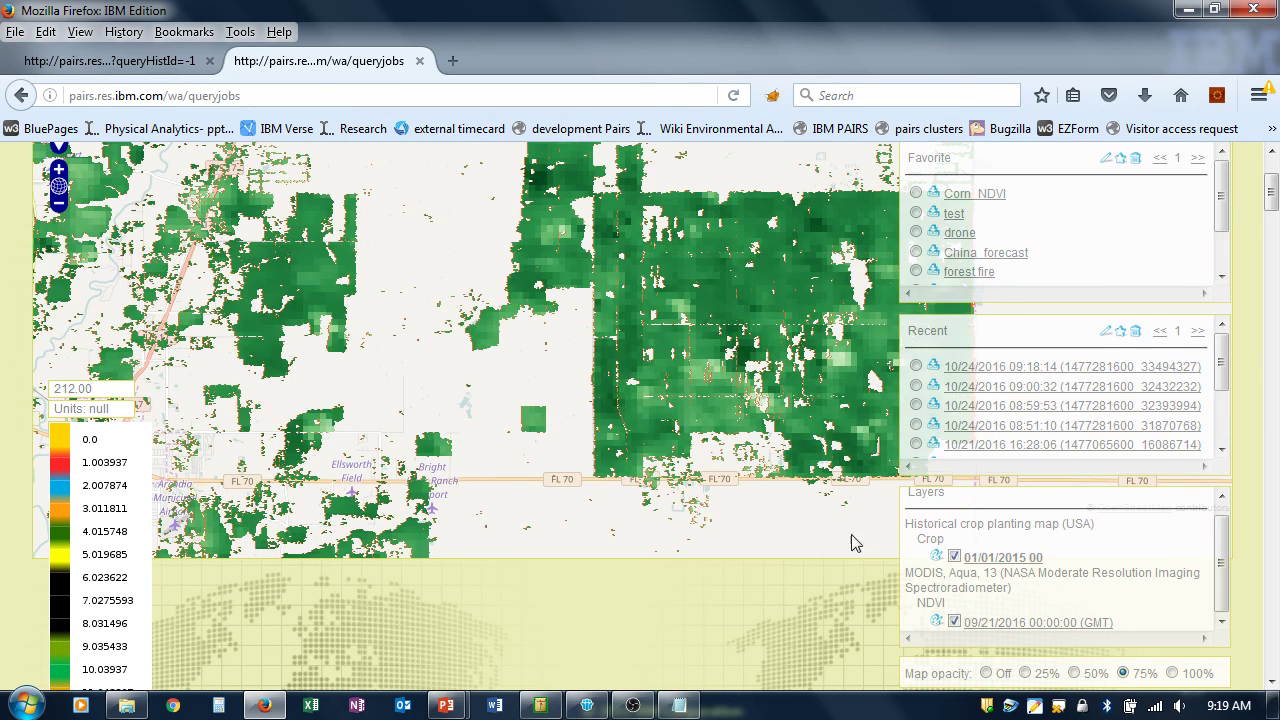
click(955, 558)
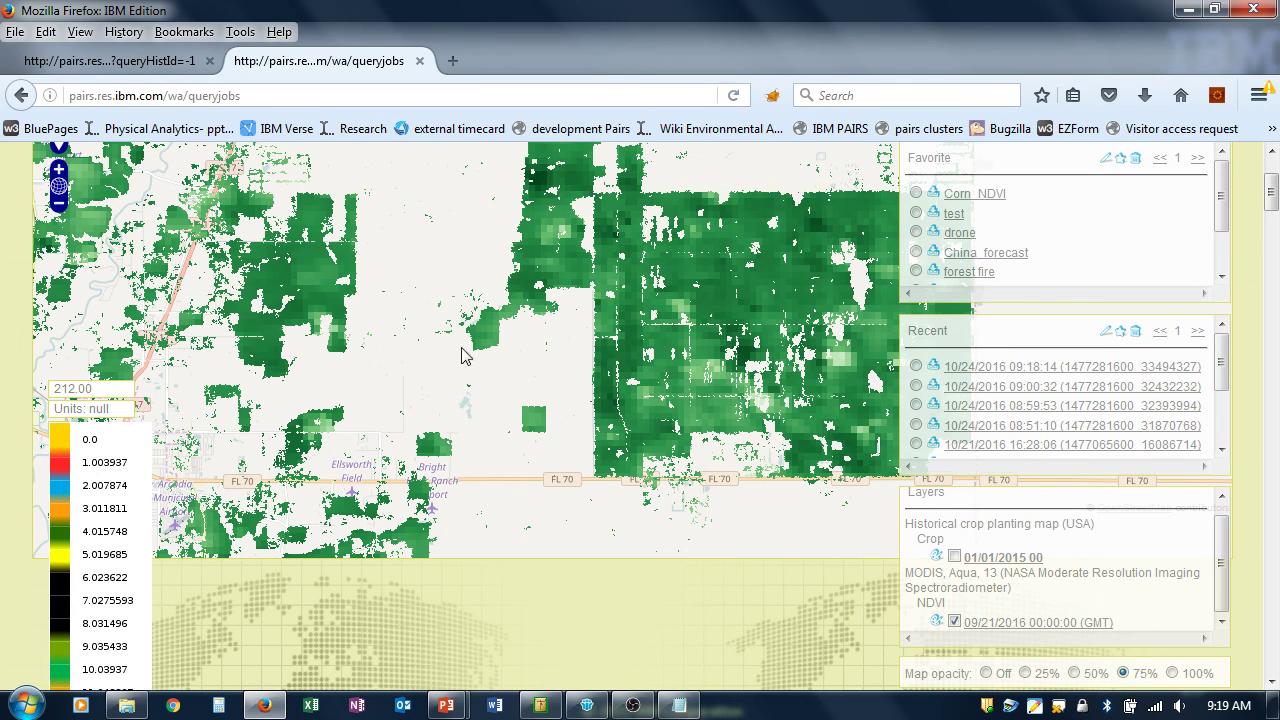
click(983, 626)
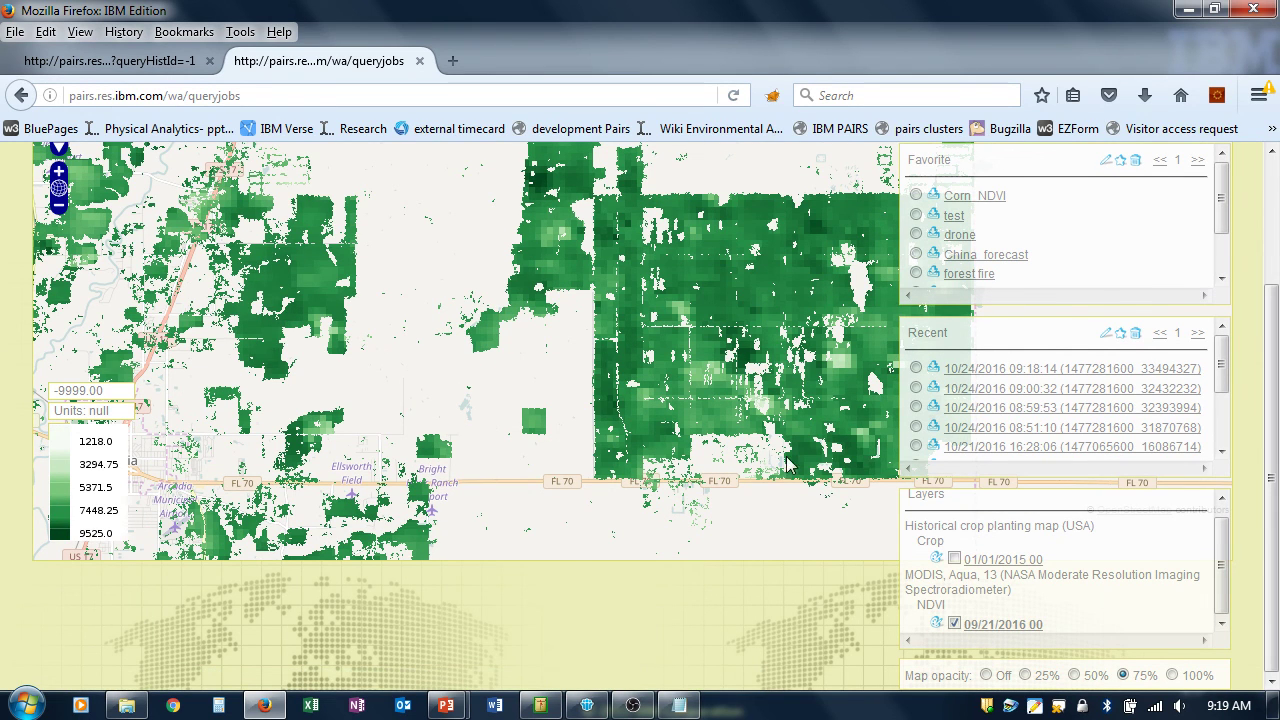
- Zoom closer on the green NDVI 09/21/2016 fields and choose the Corn_NDVI favourite
scroll(735, 497, up, 1)
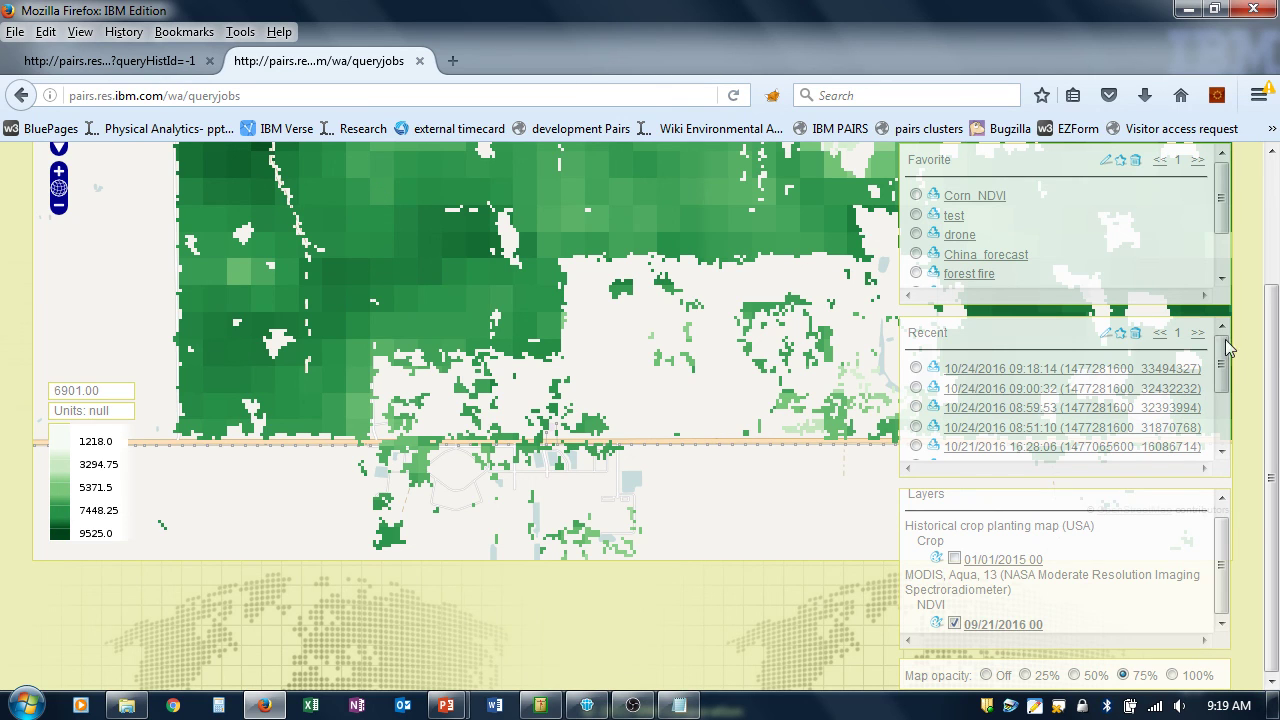
scroll(1273, 369, up, 3)
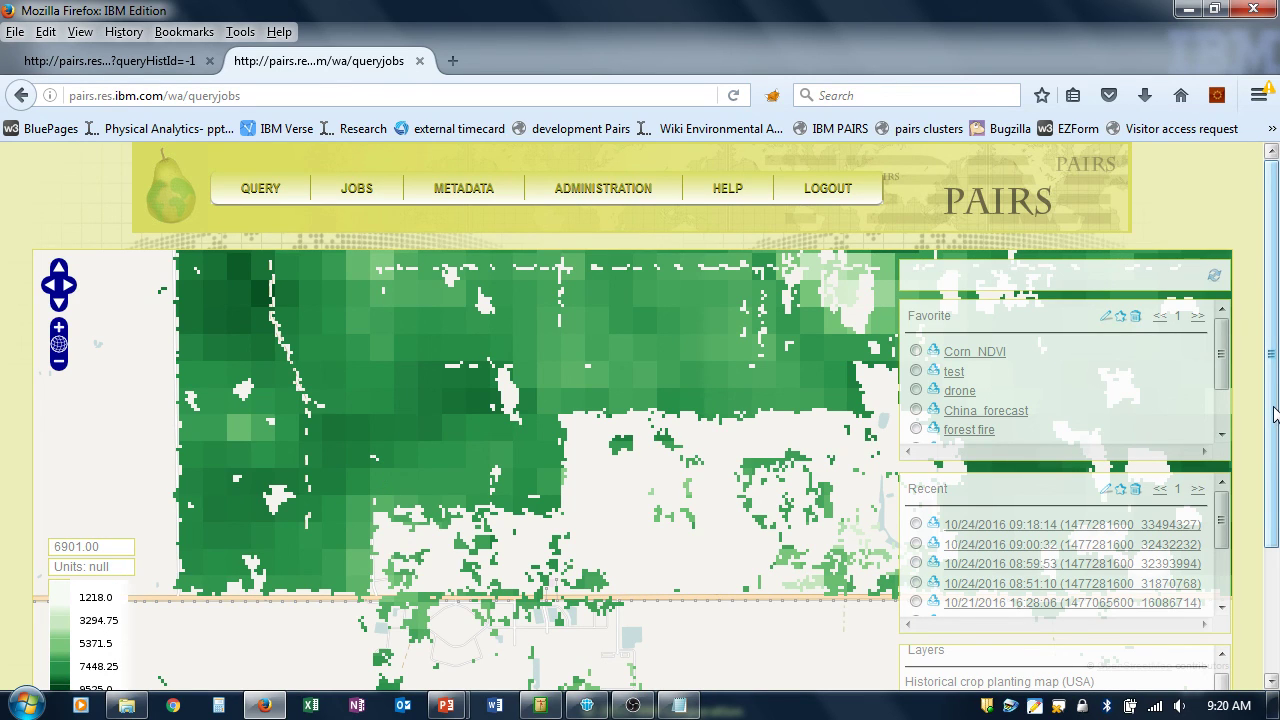
mouse_move(1275, 414)
mouse_down()
mouse_move(1276, 476)
mouse_move(1277, 433)
mouse_up()
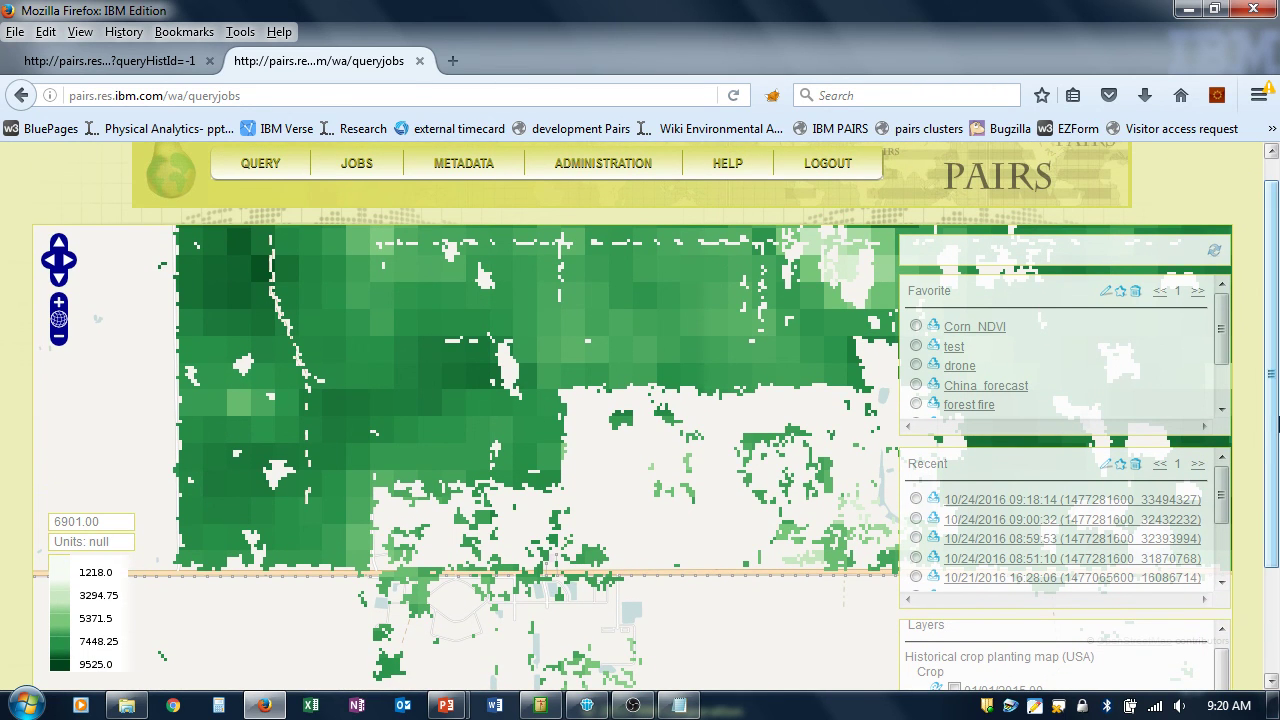
drag(1276, 418, 1276, 413)
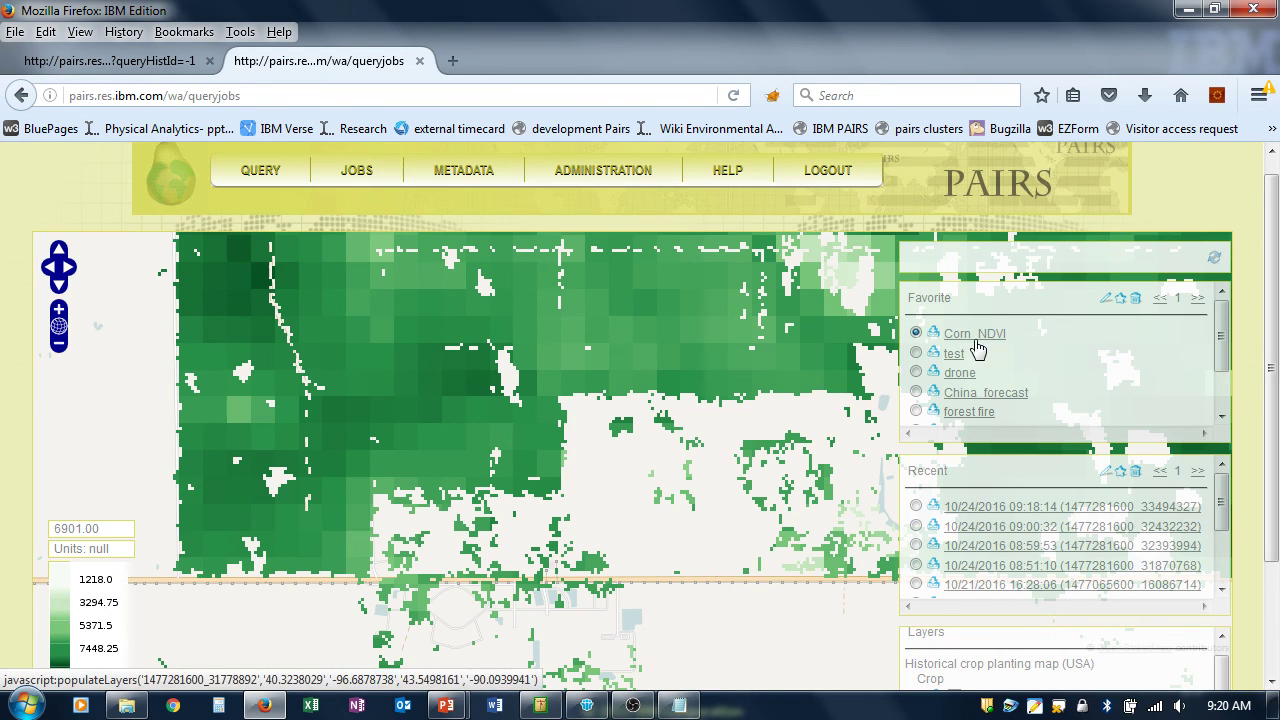
- Send the Corn_NDVI favourite (Iowa polygon, NDVI, Crop equals 1) to the query form and resubmit it
click(1106, 299)
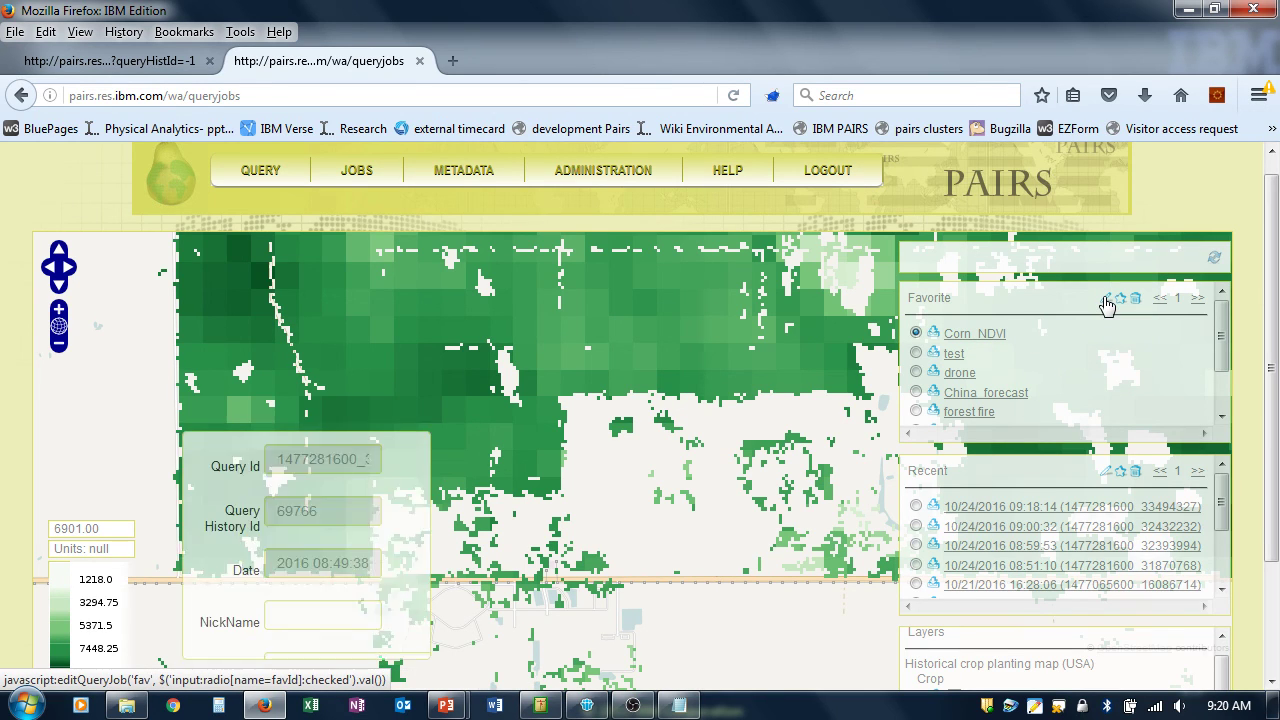
scroll(410, 526, down, 3)
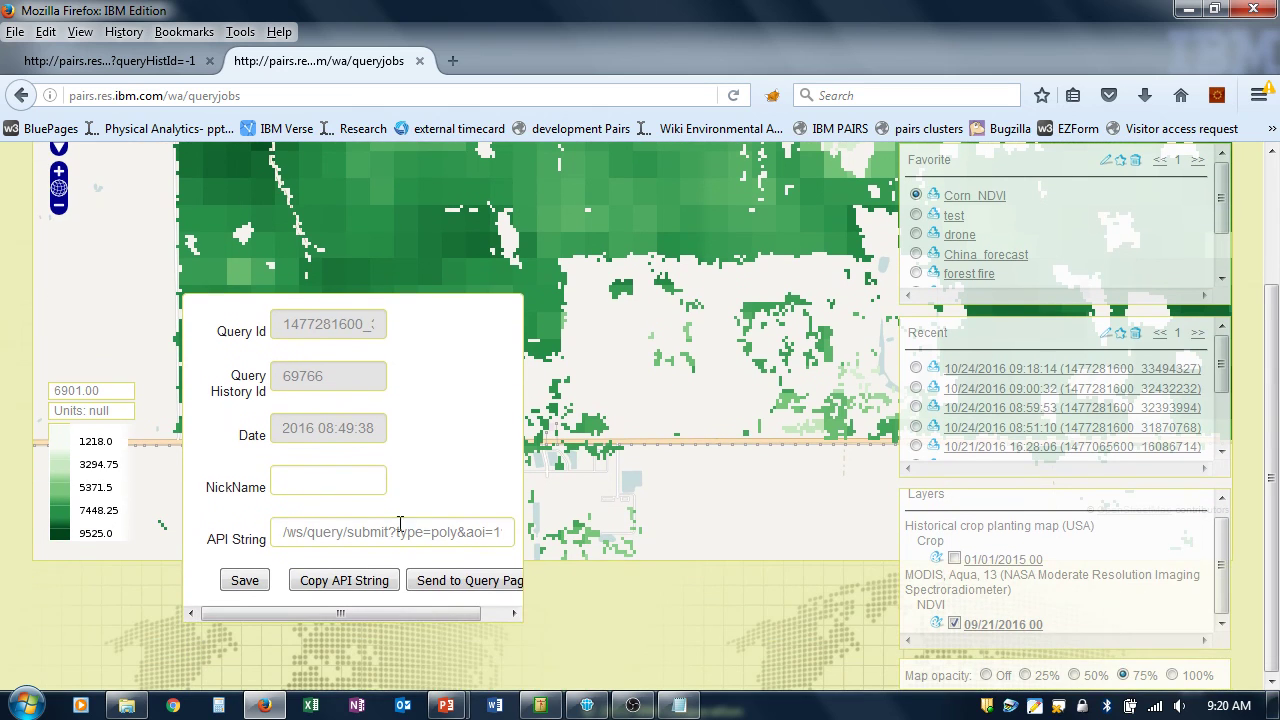
click(472, 587)
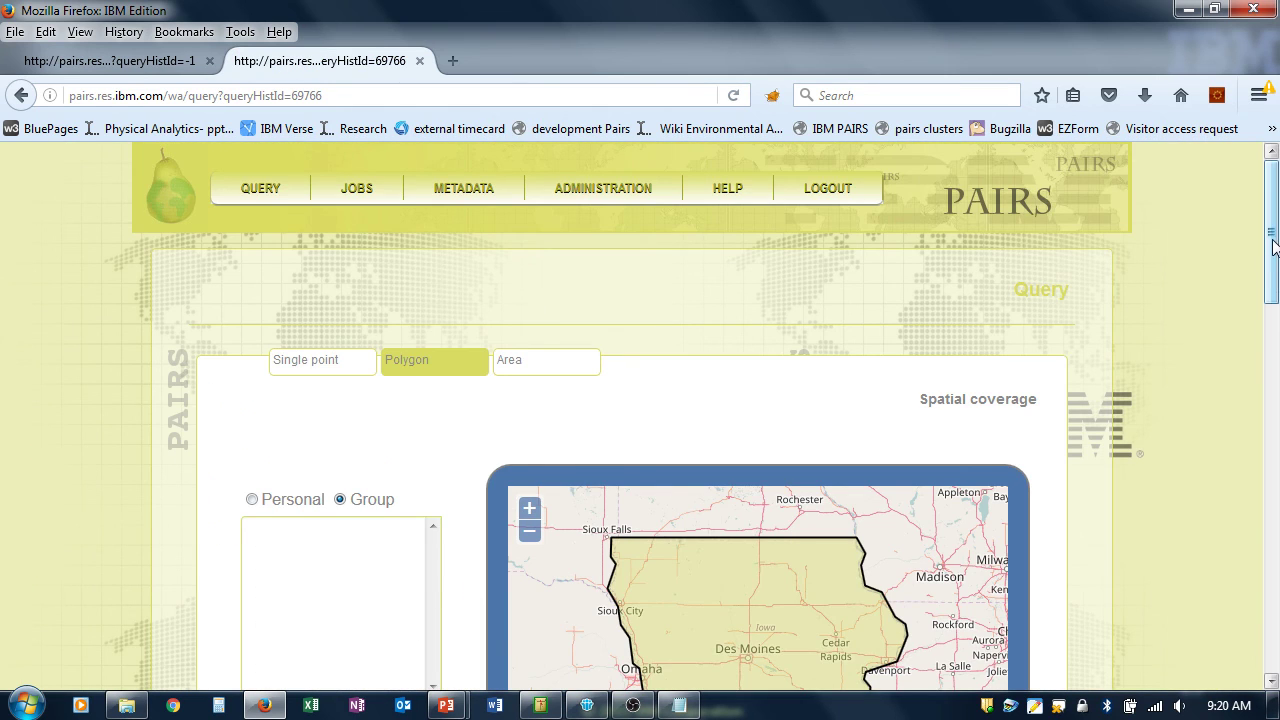
scroll(1274, 245, down, 4)
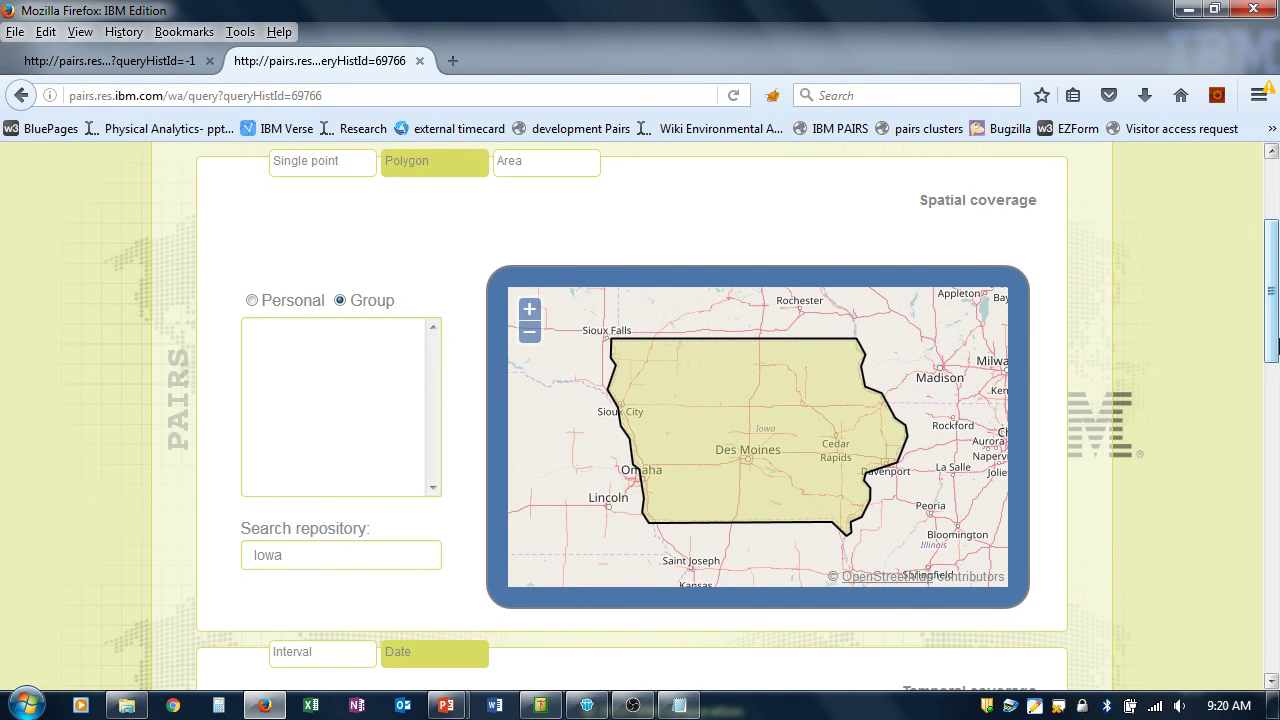
drag(1270, 320, 1273, 459)
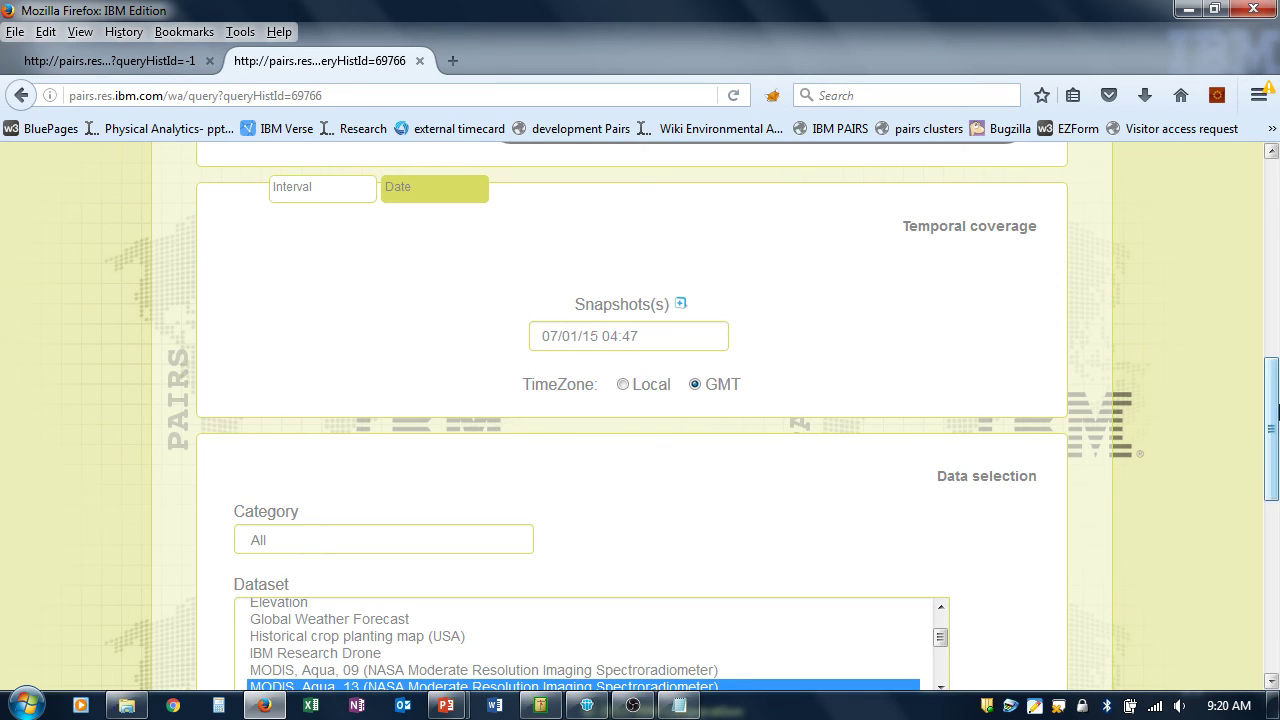
drag(1273, 412, 1273, 491)
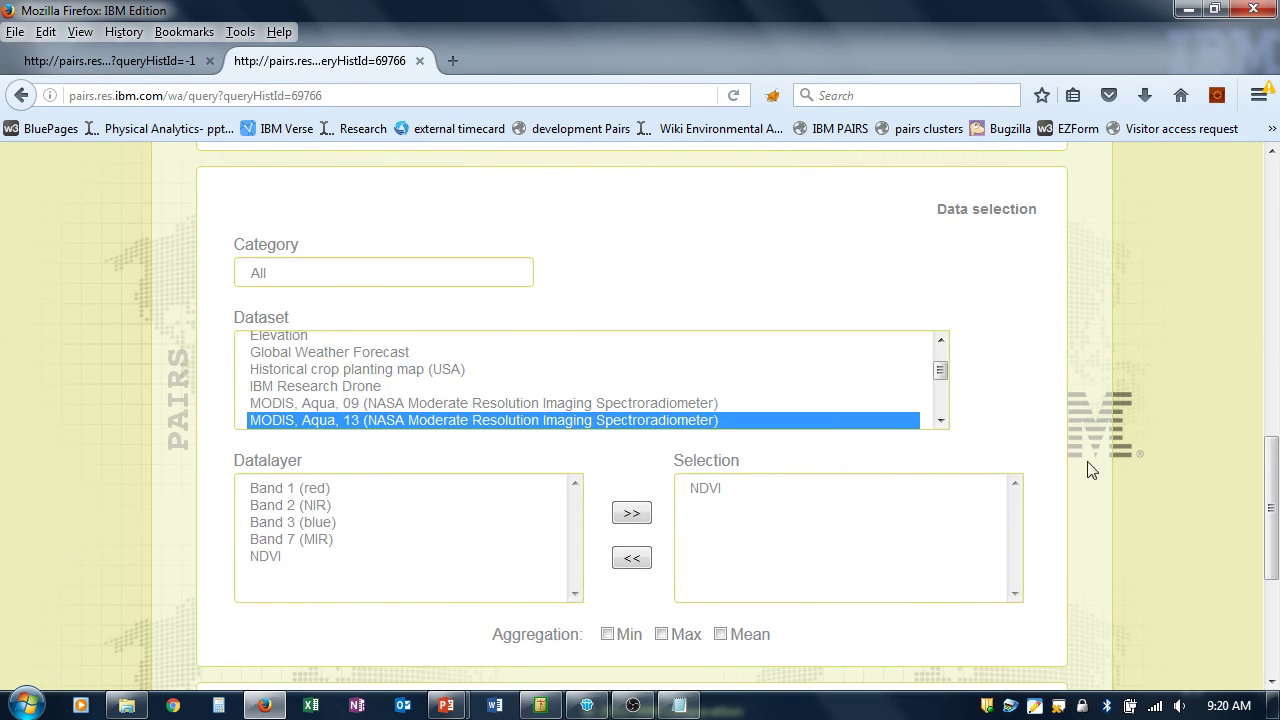
drag(1273, 490, 1273, 590)
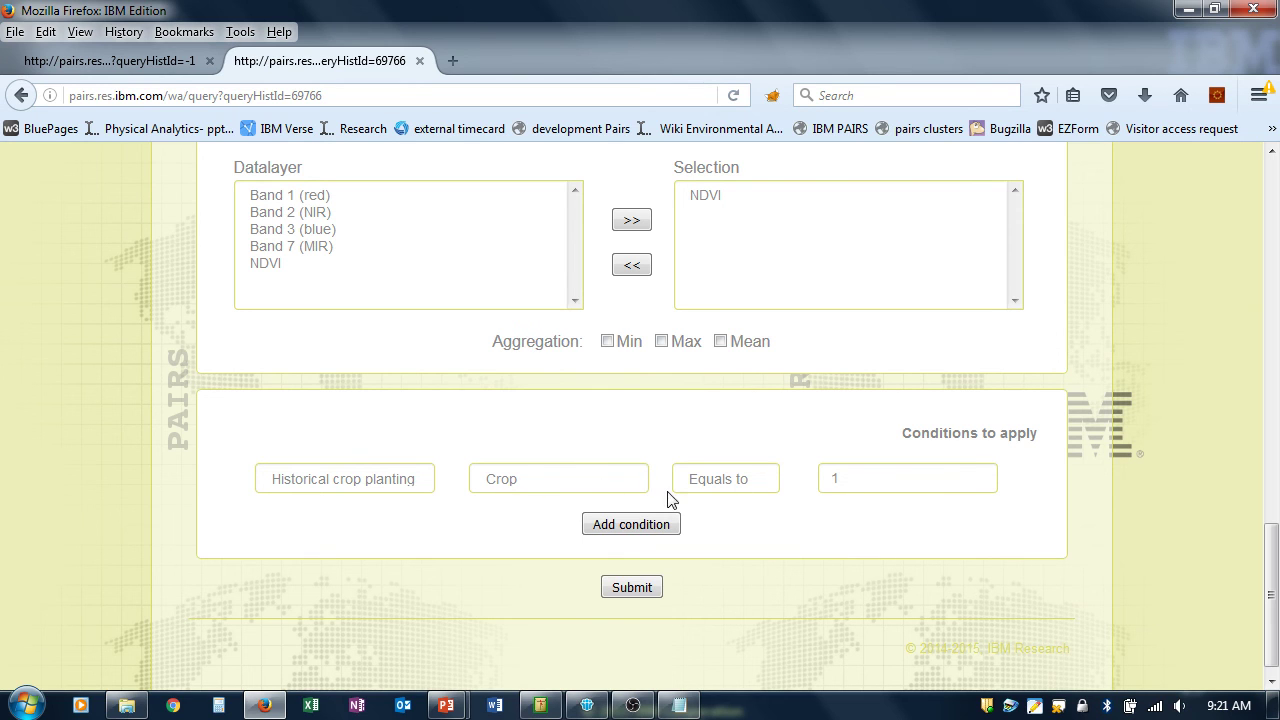
click(630, 588)
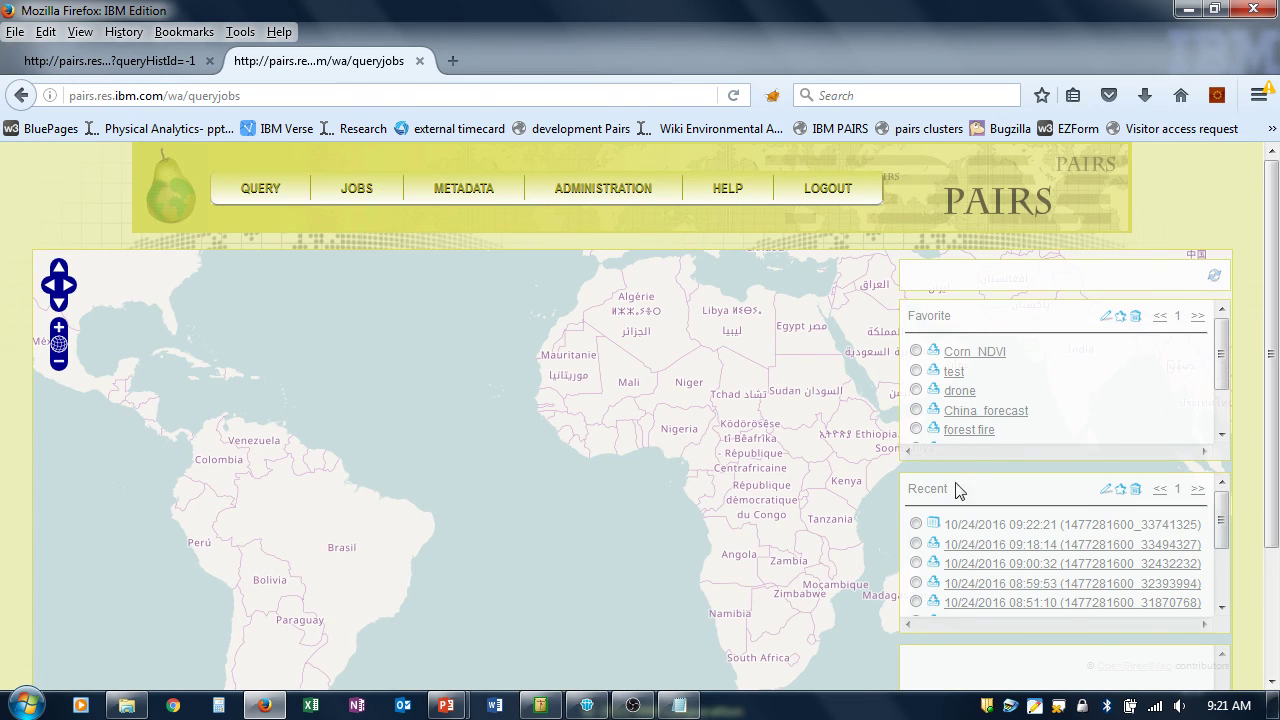
- Load the Corn_NDVI results, zoom into central Iowa near Ames, and hide the red 2015 Crop layer
click(966, 357)
drag(1271, 378, 1276, 448)
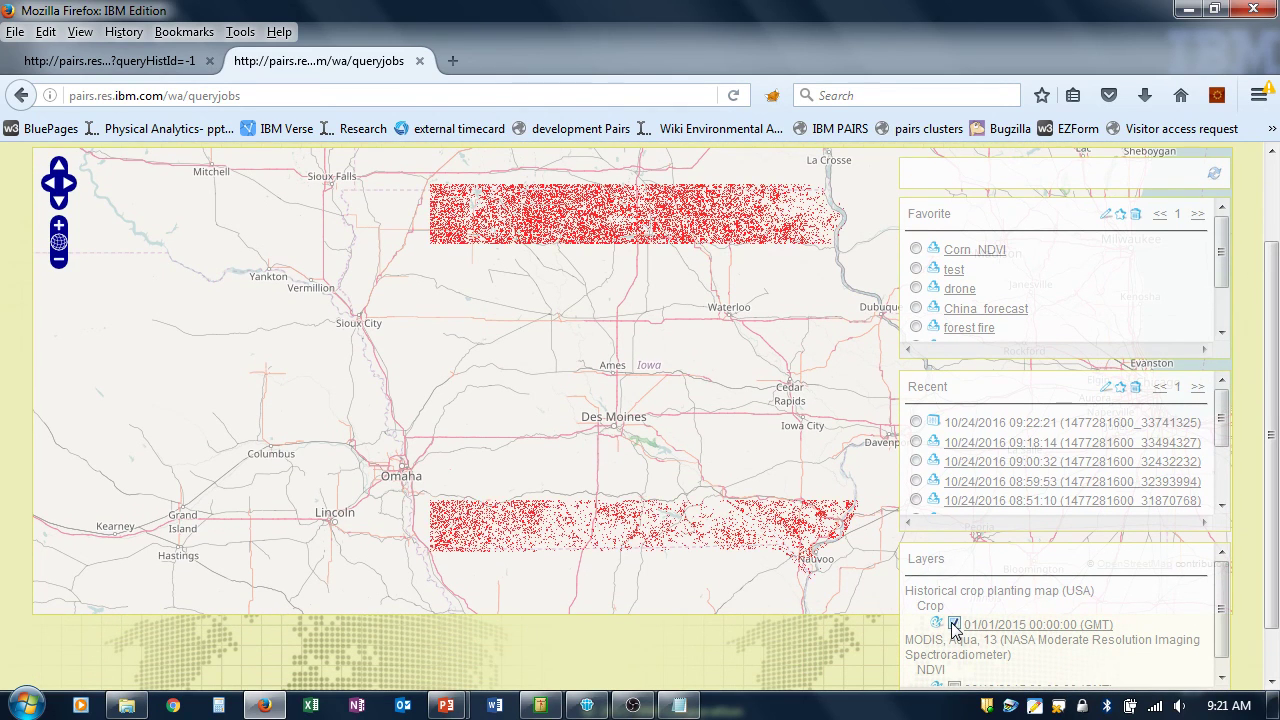
click(58, 226)
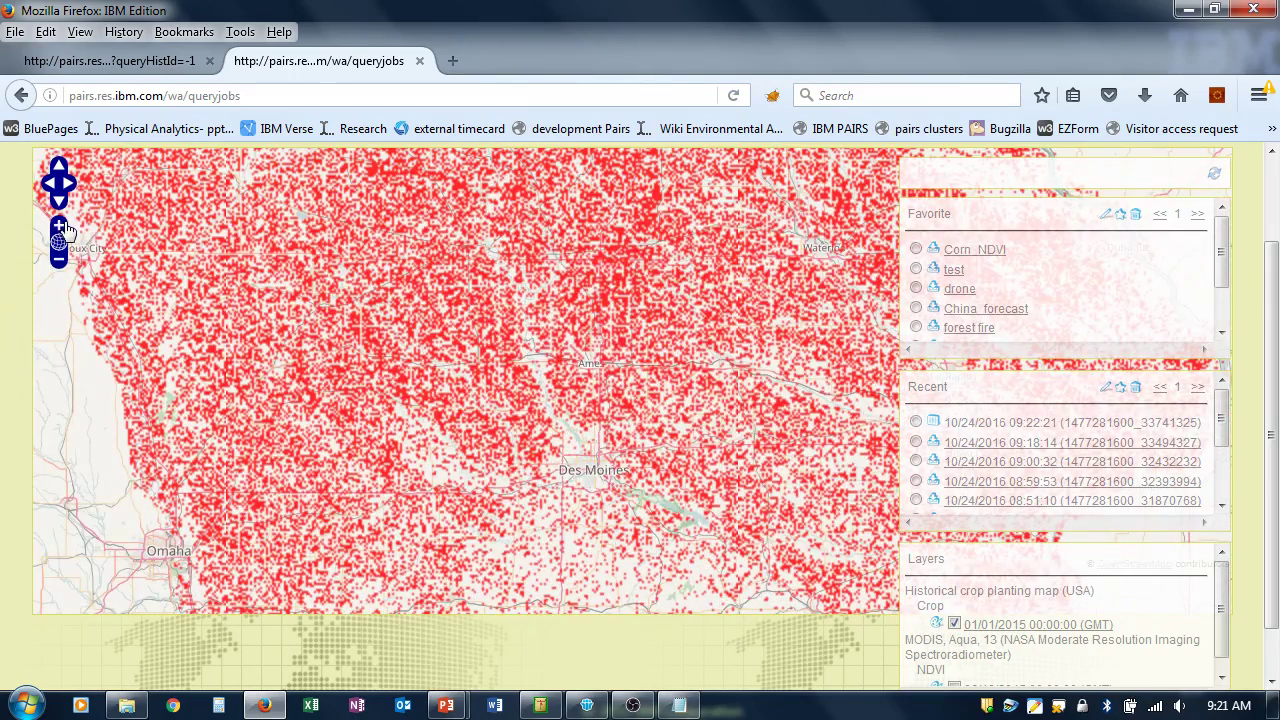
click(58, 227)
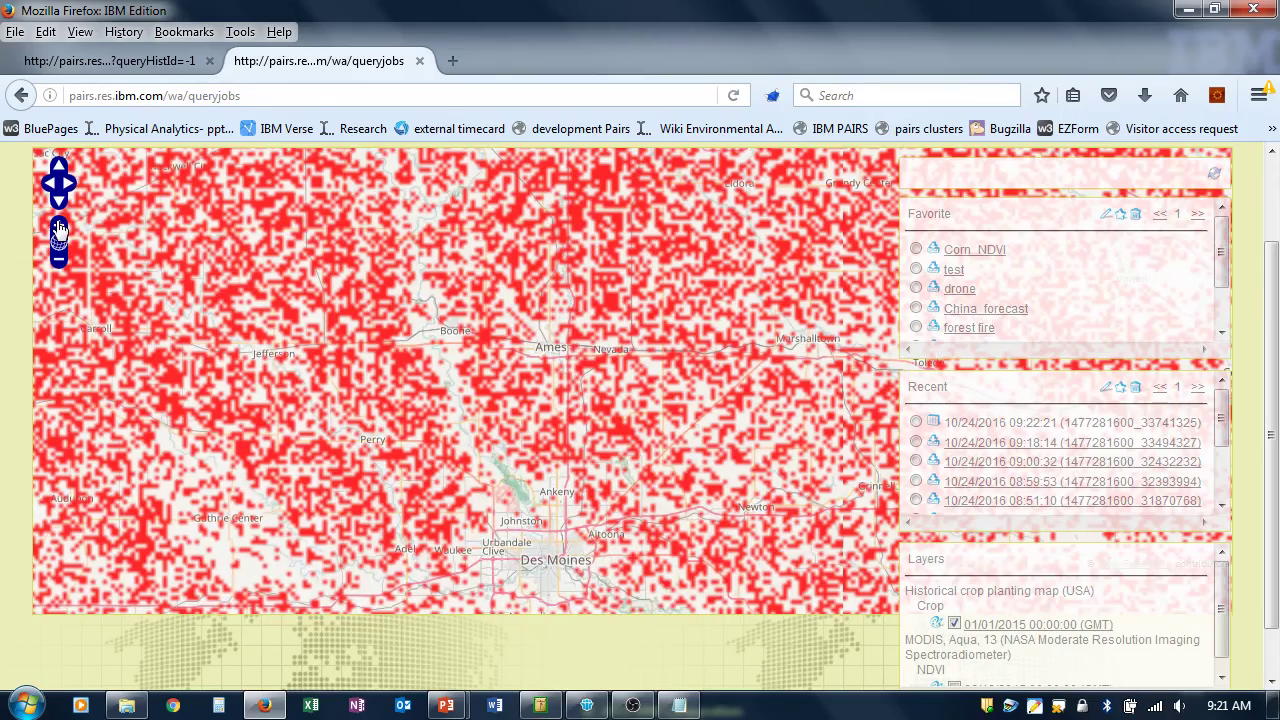
drag(630, 309, 613, 484)
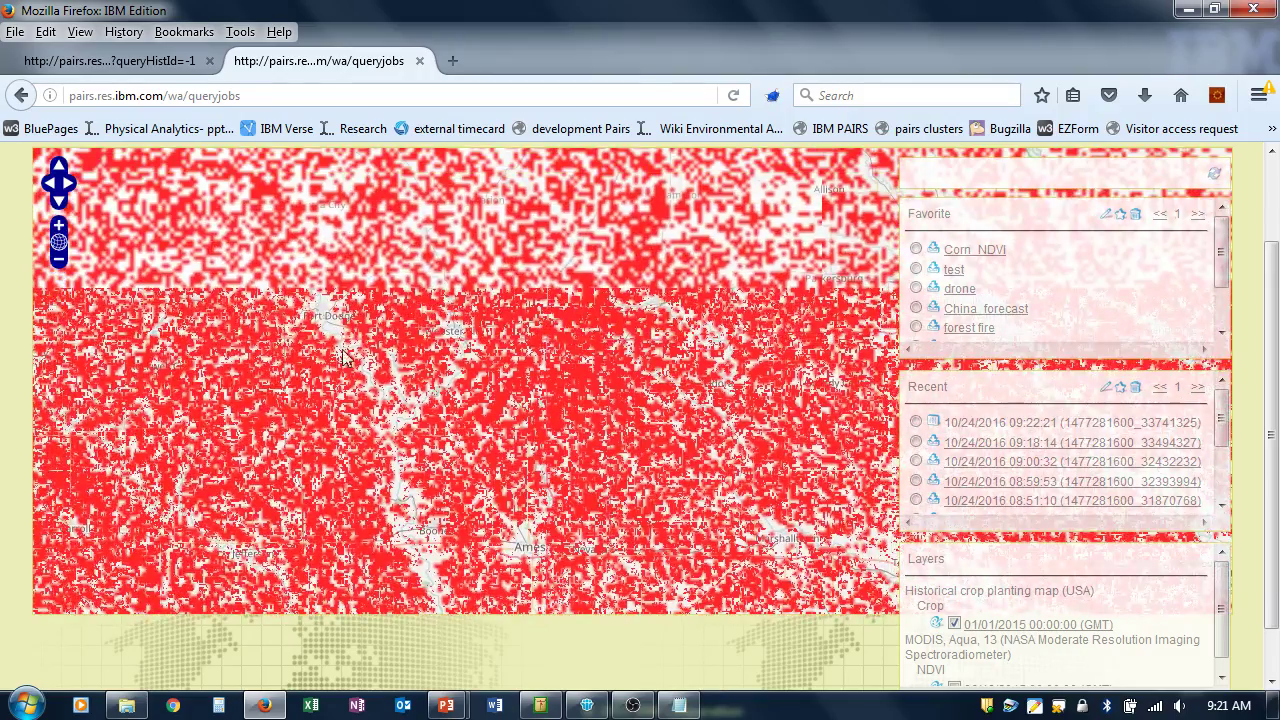
click(58, 227)
click(58, 227)
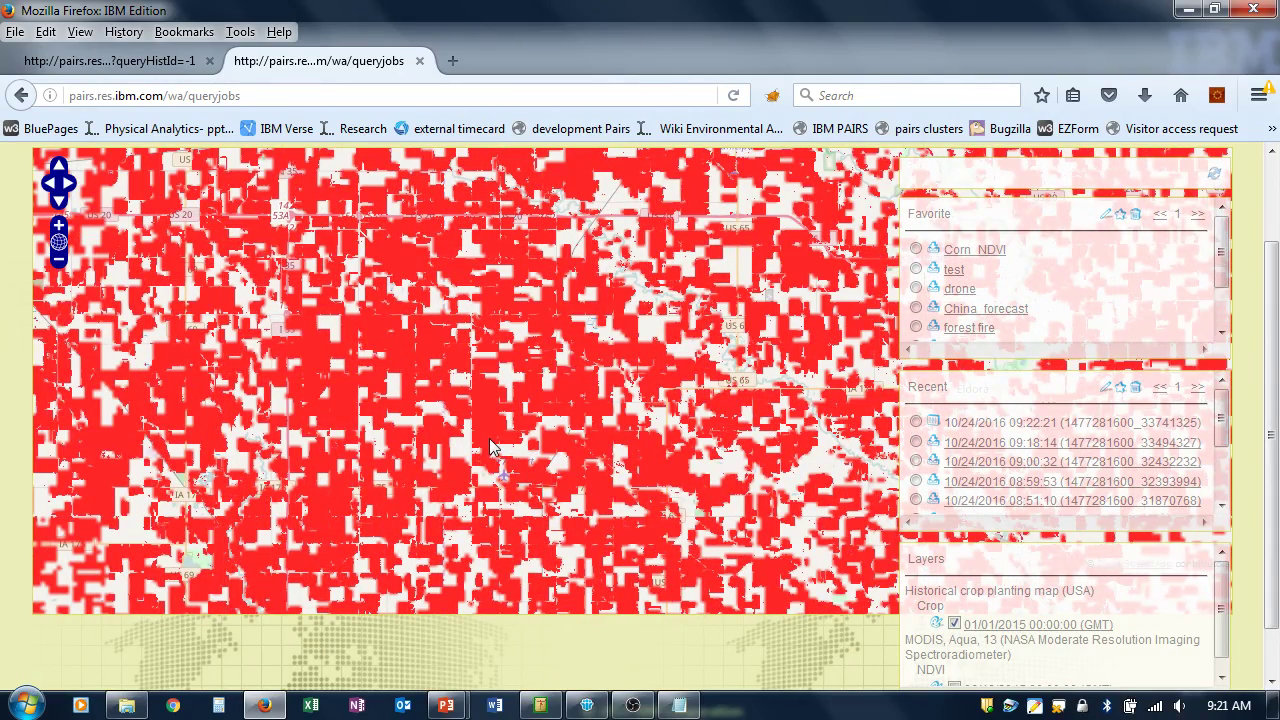
scroll(1271, 532, down, 1)
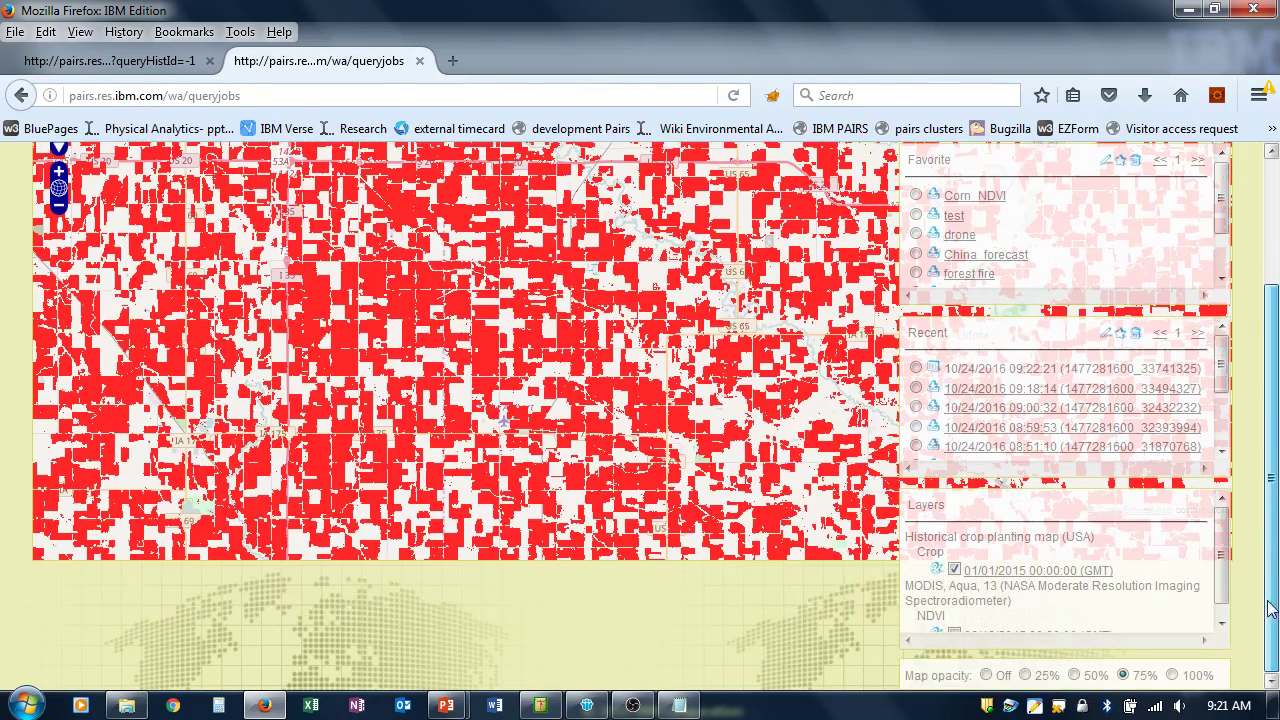
click(954, 569)
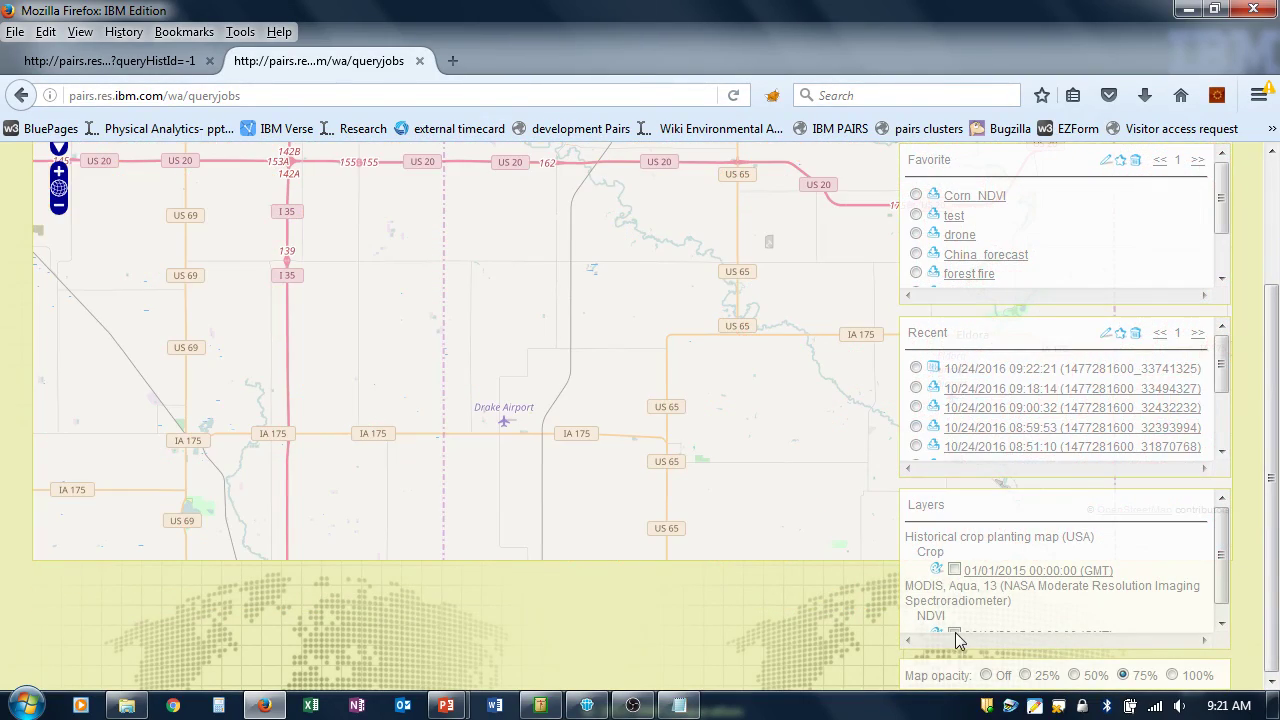
- Turn on the 06/18/2015 NDVI layer over Iowa and select the saved Kenya favourite
click(954, 634)
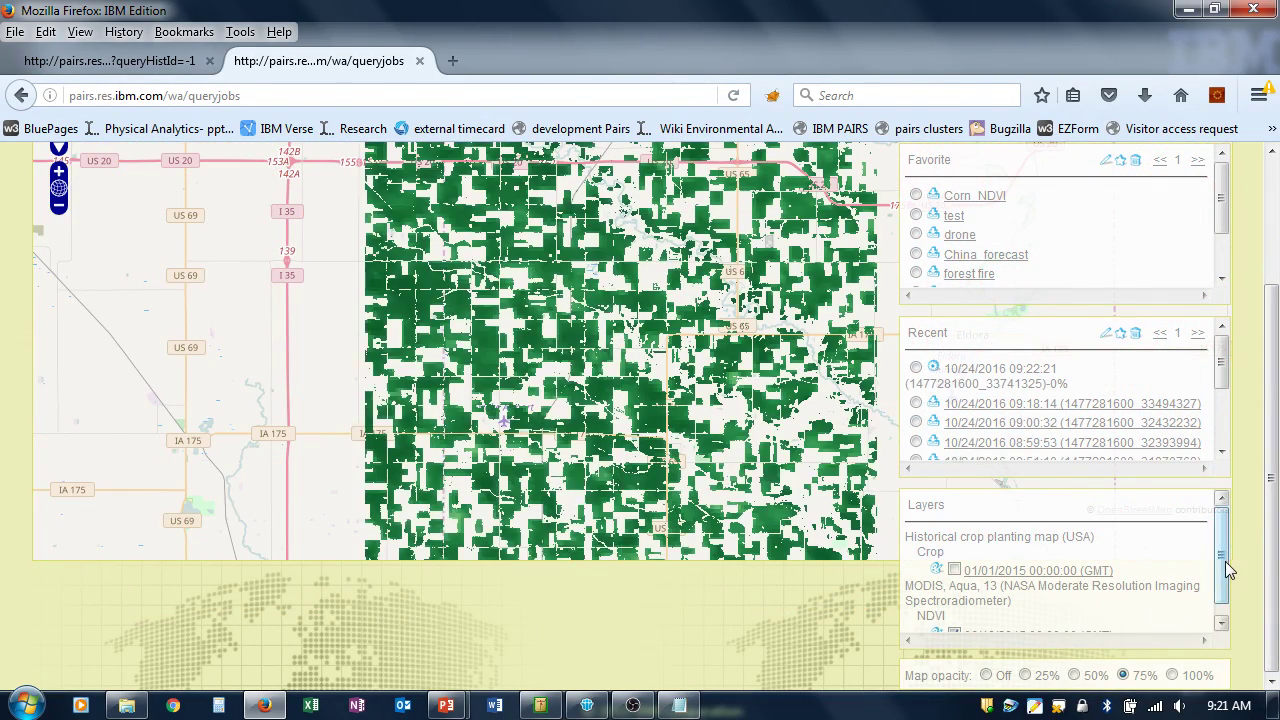
drag(1225, 561, 1227, 619)
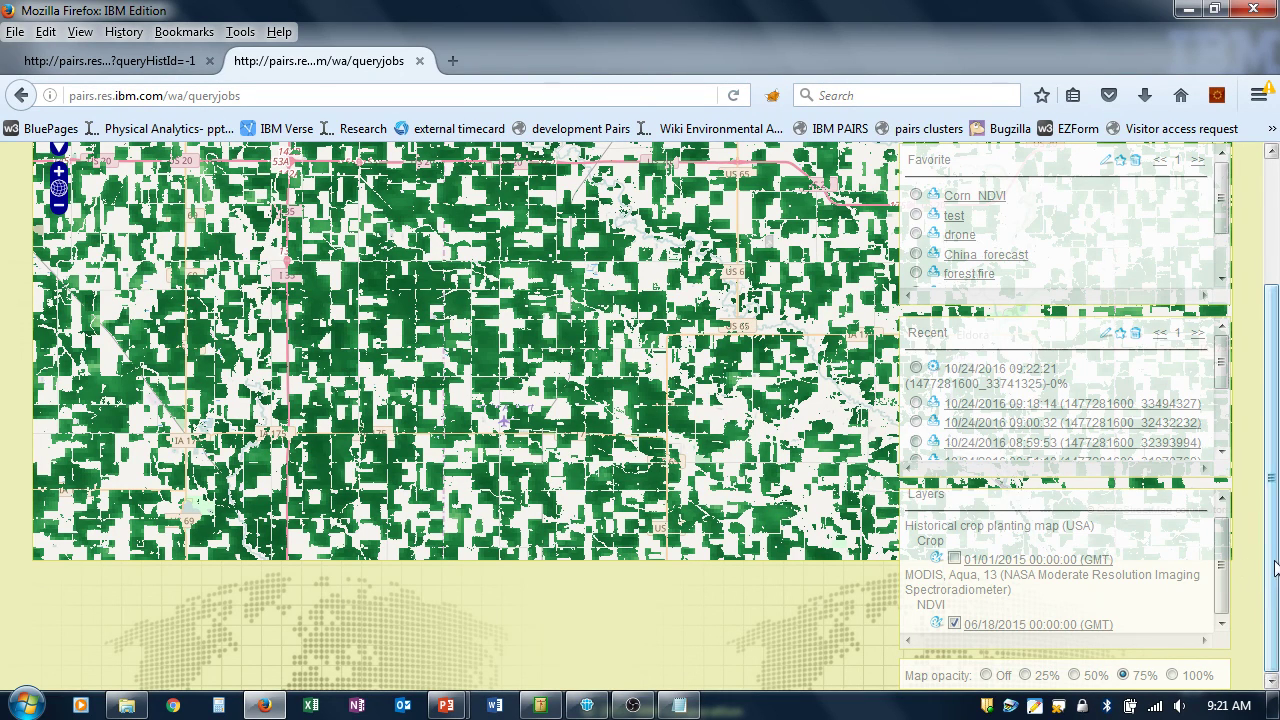
drag(1275, 568, 1275, 586)
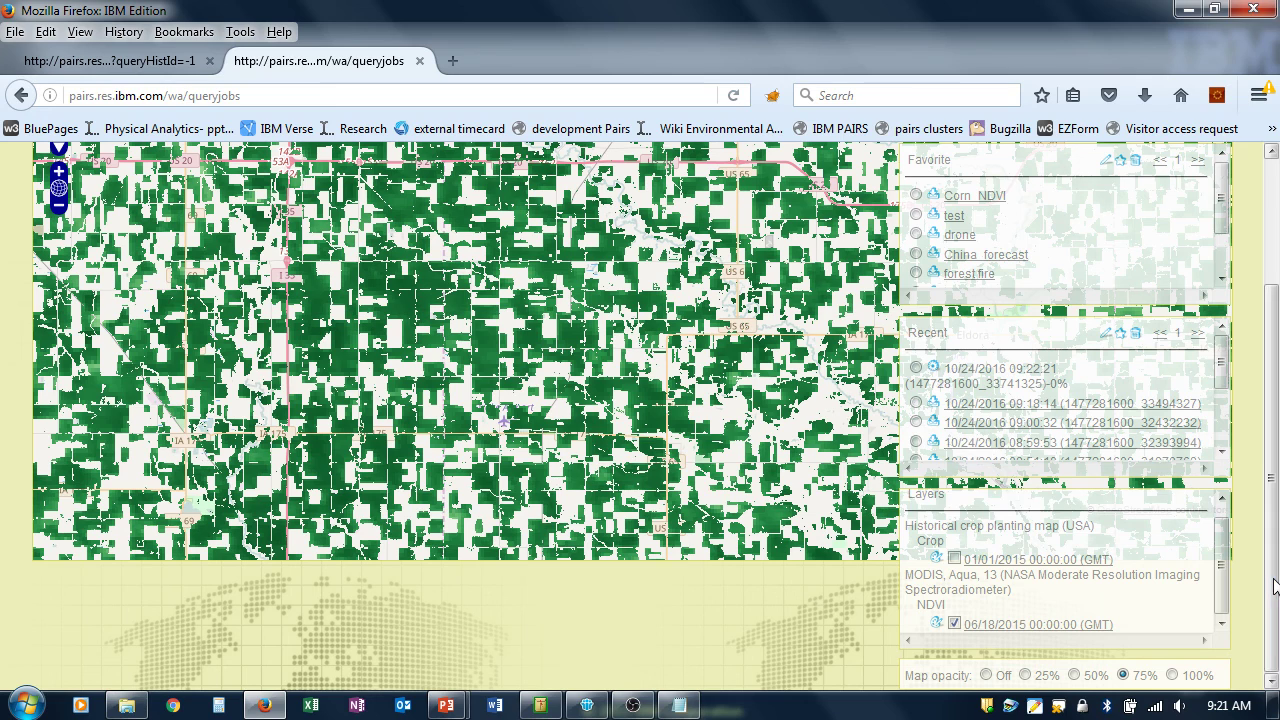
scroll(1275, 585, up, 3)
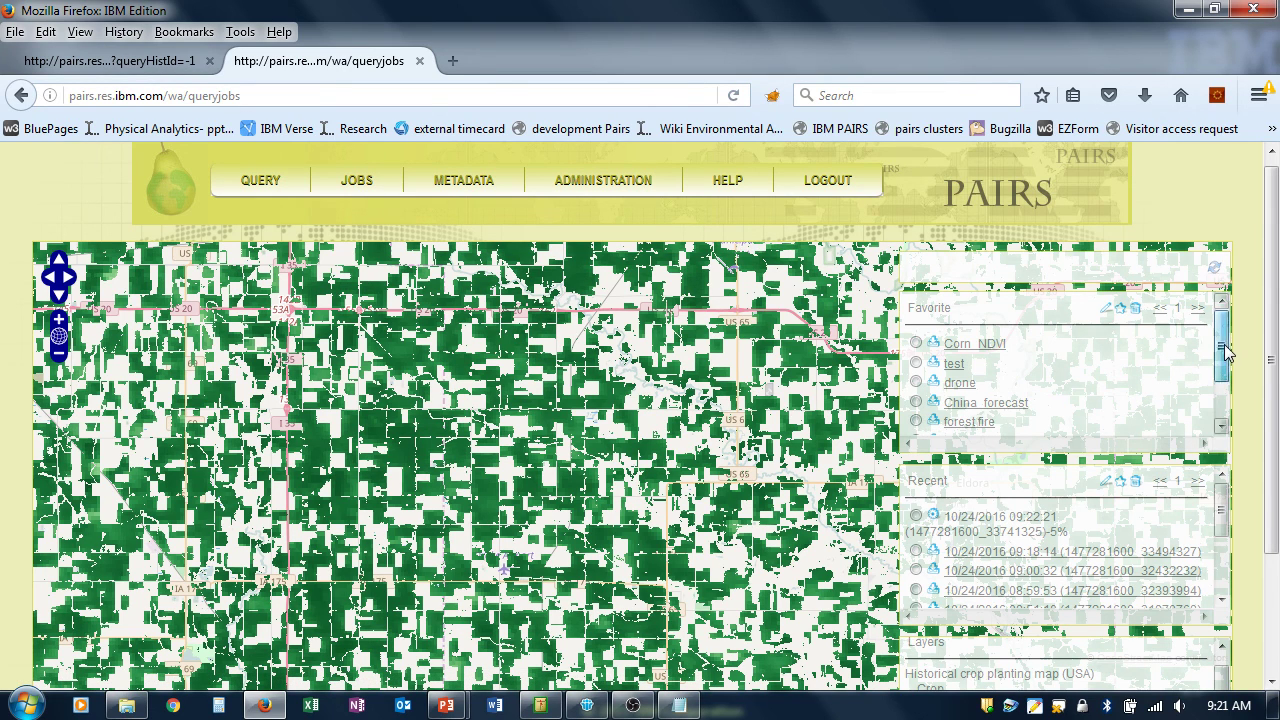
drag(1225, 357, 1228, 378)
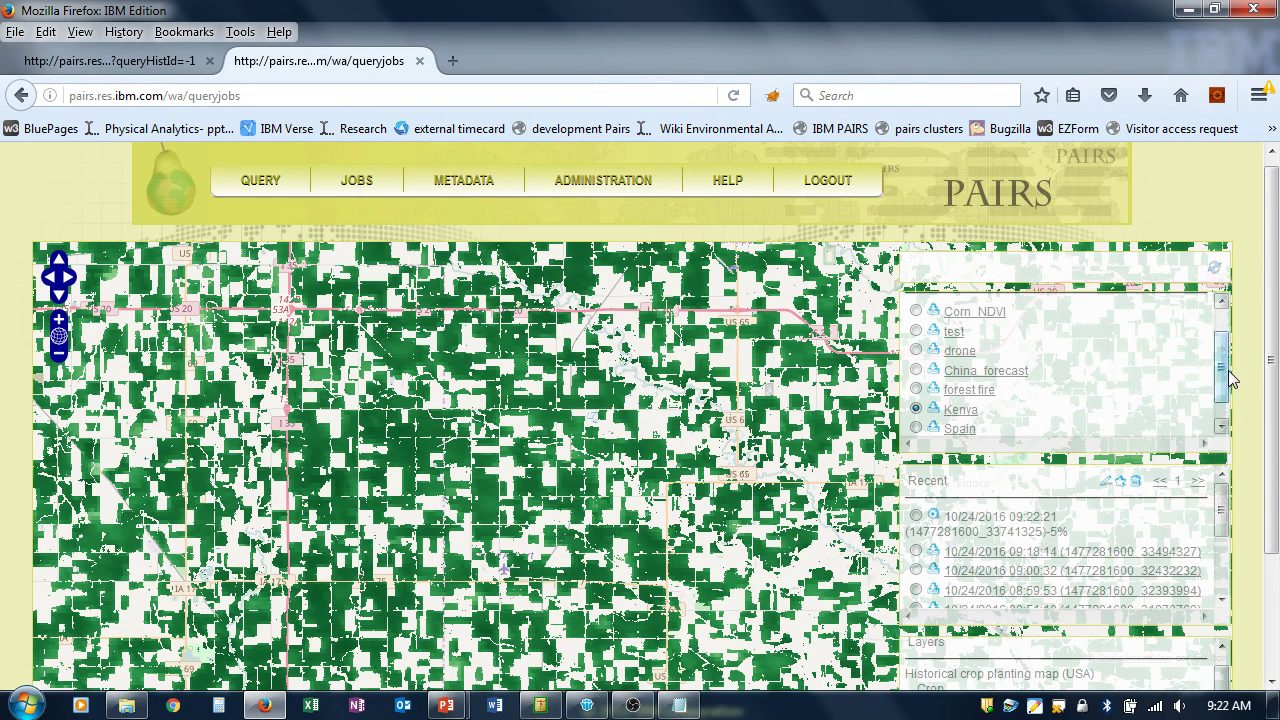
- Load the saved Kenya favorite (Kenya polygon, ECMWF Precipitation rate, evapotranspiration > 5) into the query form and review it
scroll(1224, 378, up, 3)
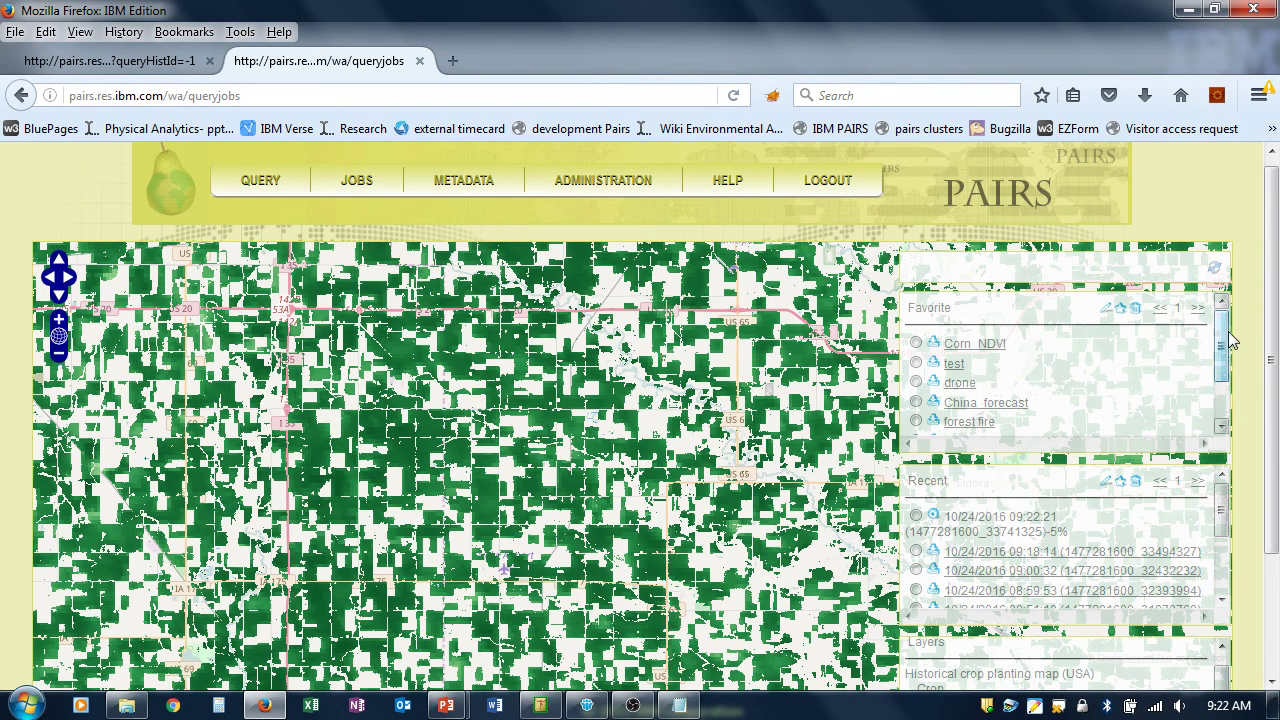
click(1108, 311)
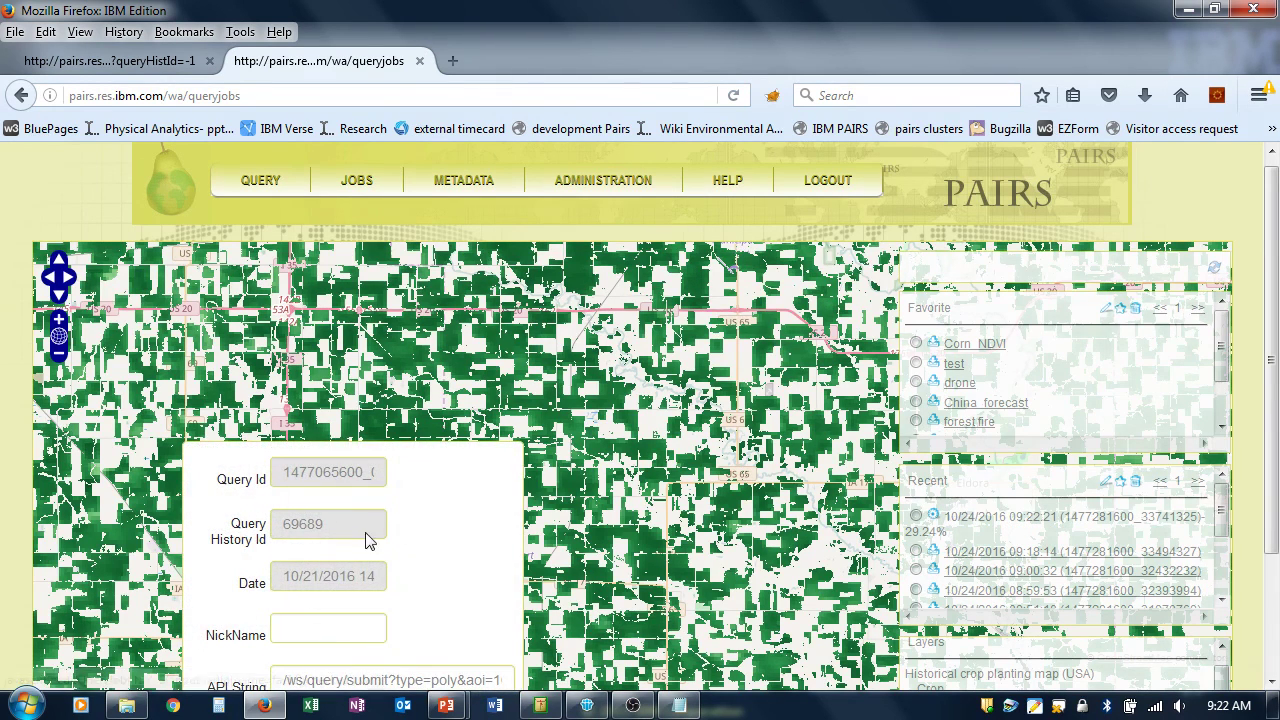
scroll(429, 526, down, 3)
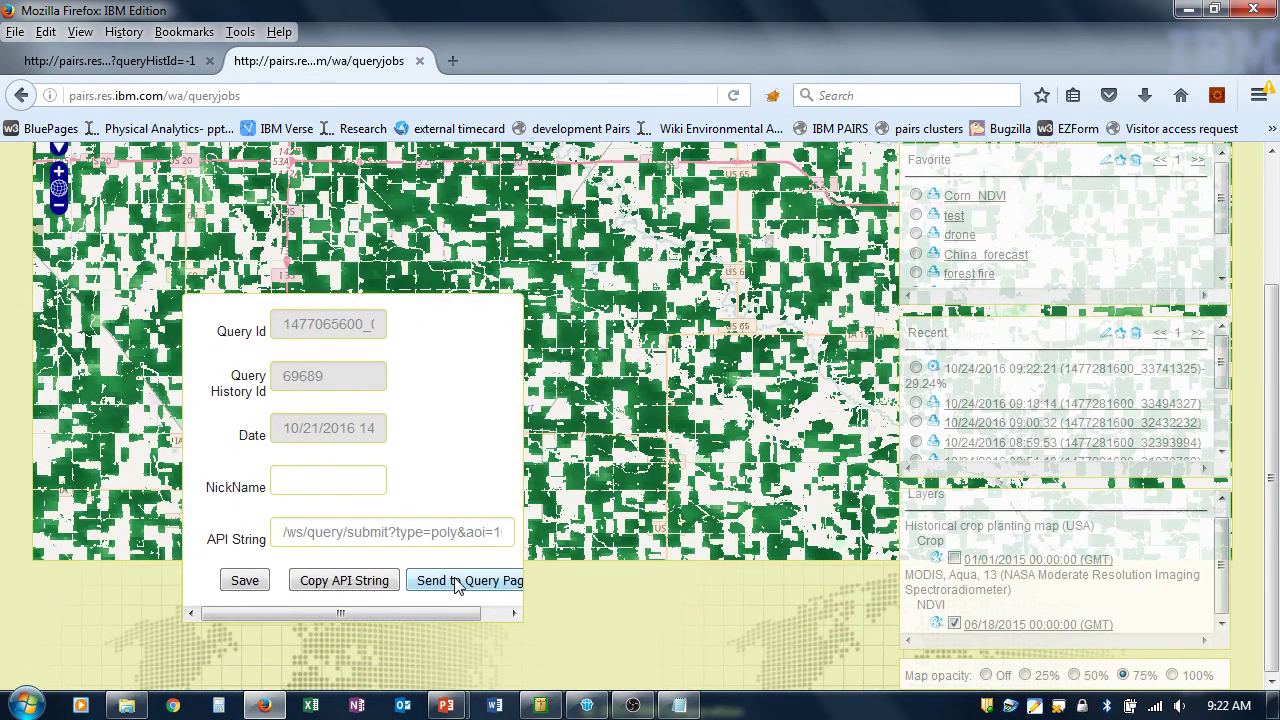
click(456, 583)
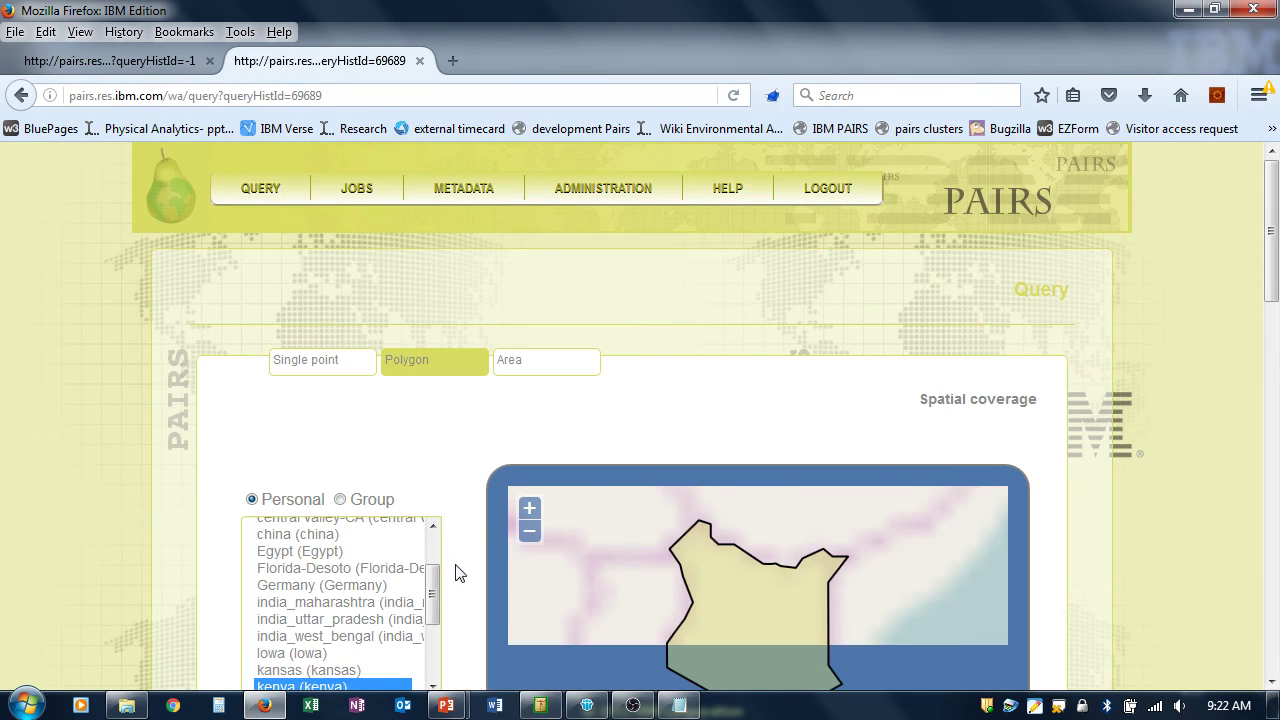
drag(1277, 247, 1277, 329)
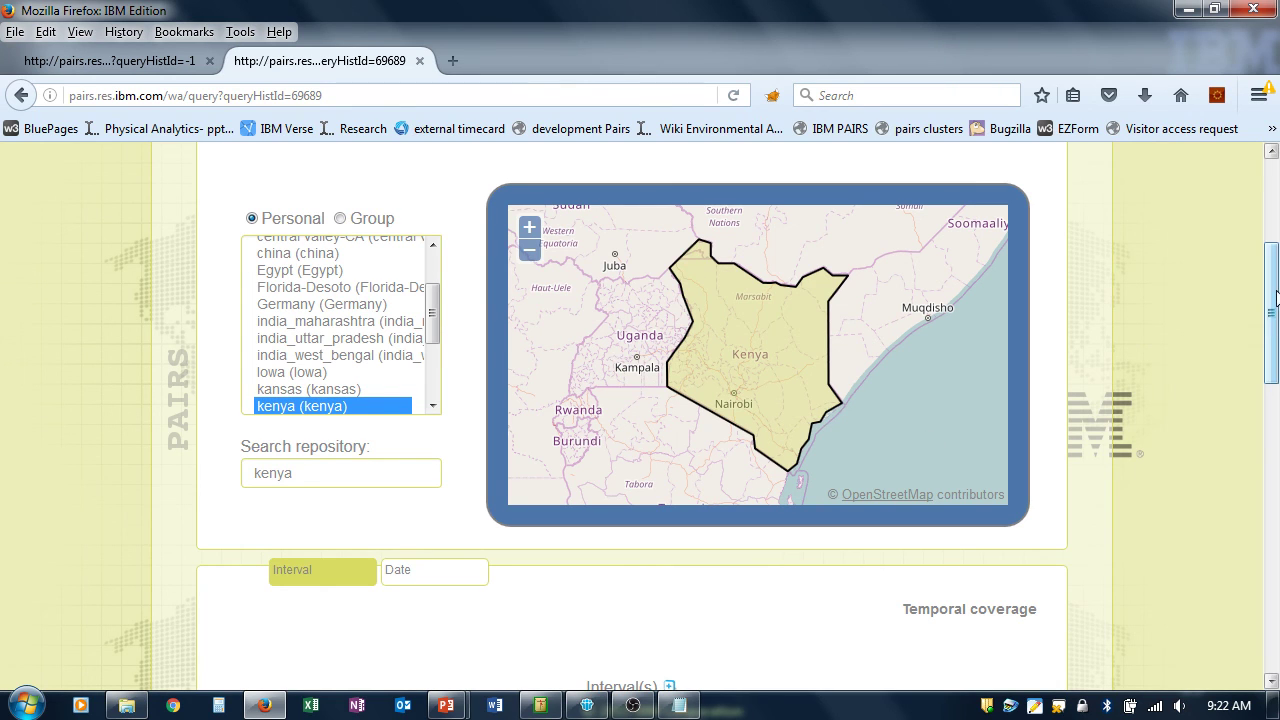
scroll(645, 336, down, 5)
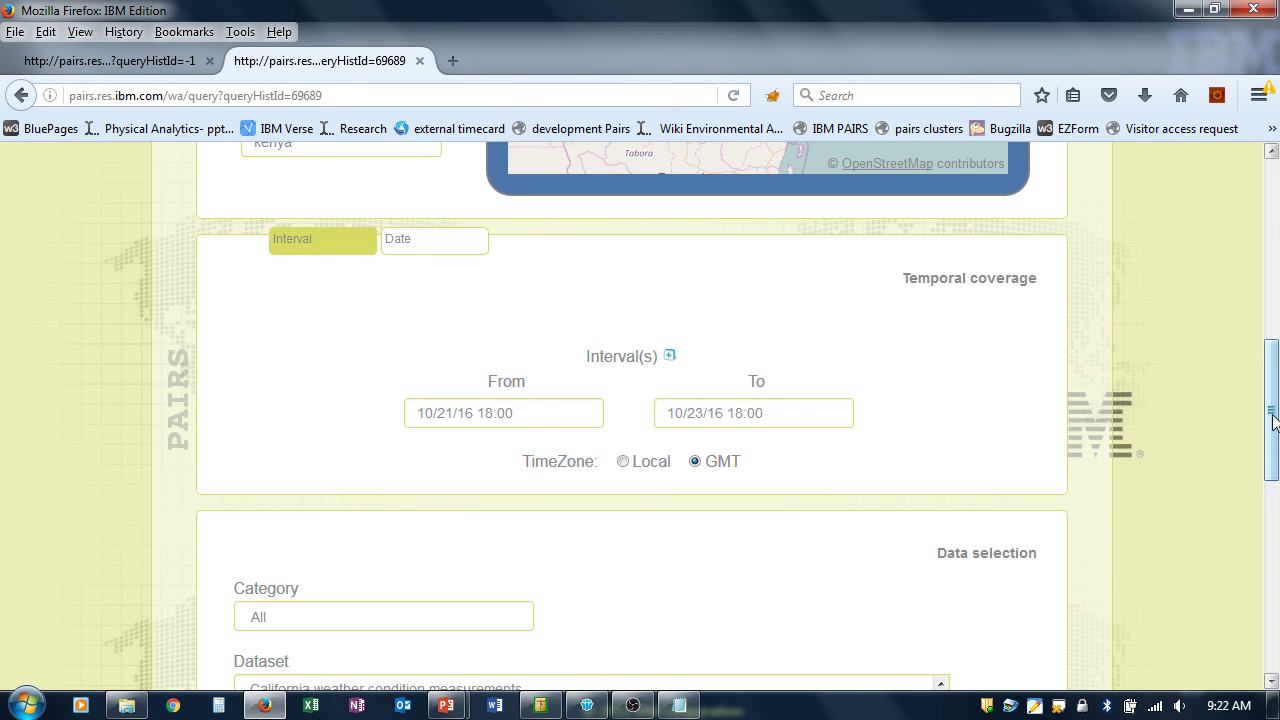
drag(1274, 420, 1276, 524)
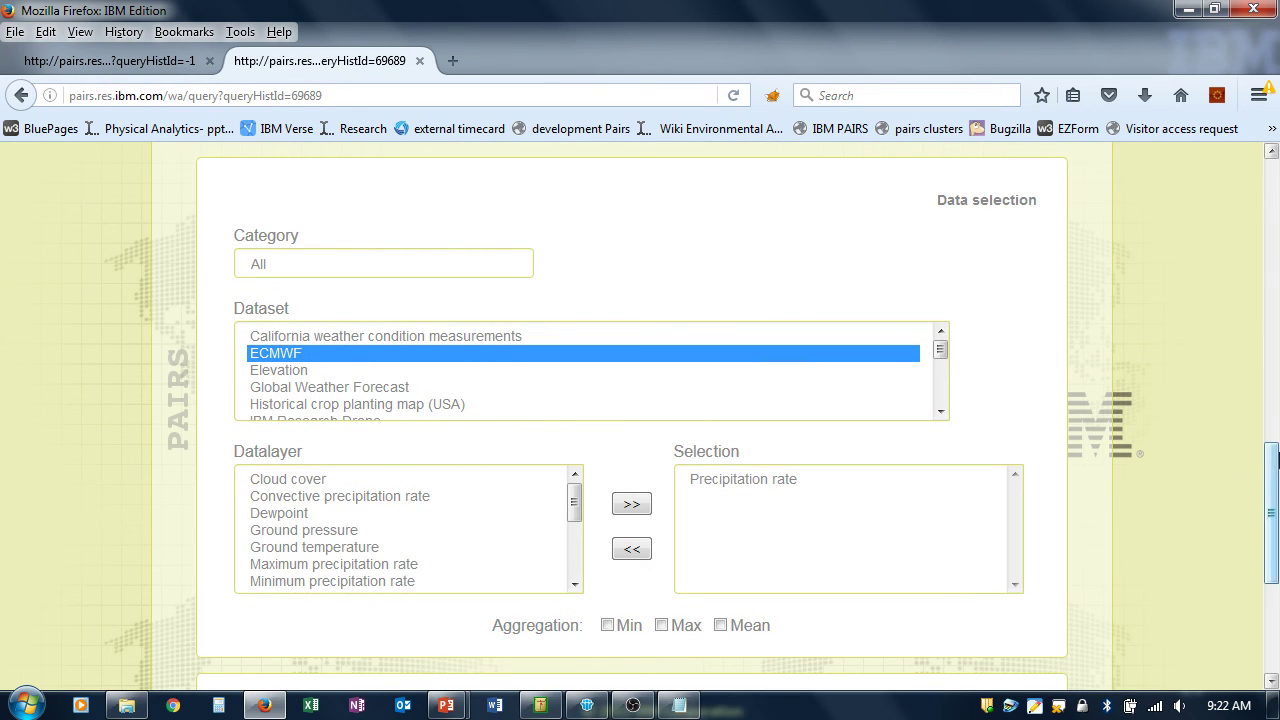
drag(1276, 481, 1276, 522)
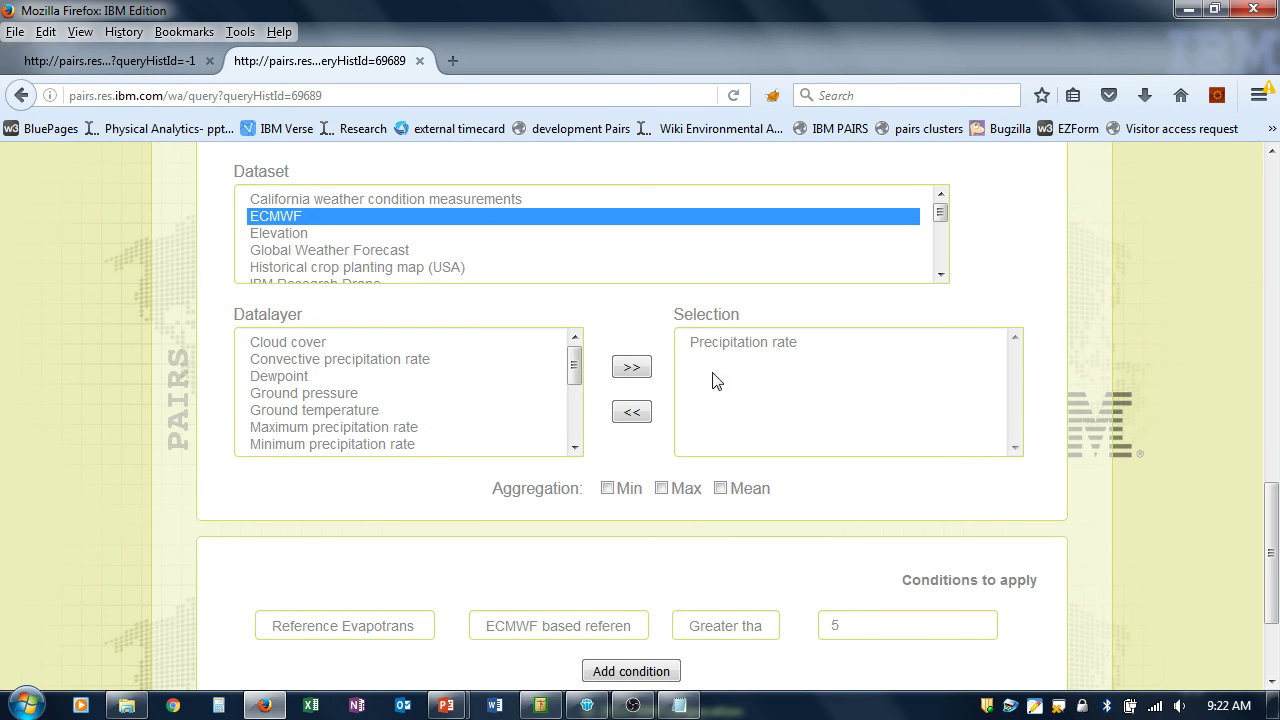
drag(1276, 525, 1276, 585)
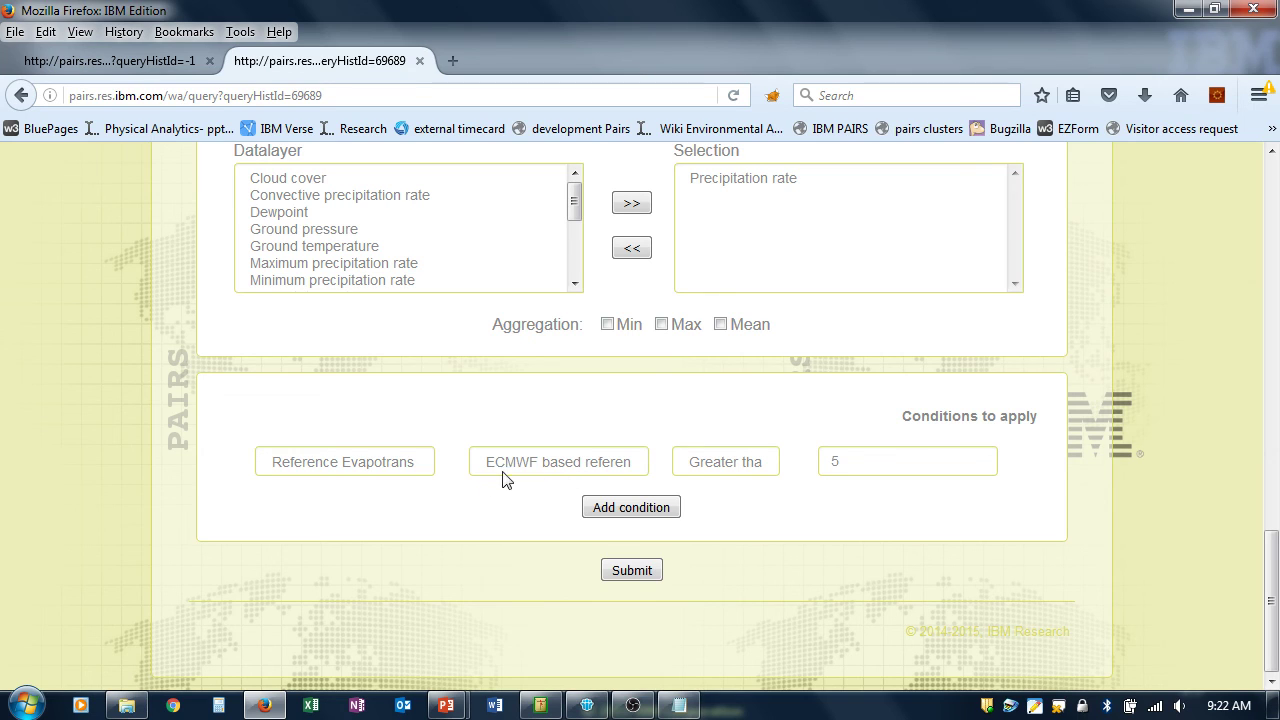
- Keep ECMWF based reference evapotranspiration as the condition layer and submit the Kenya query
click(557, 470)
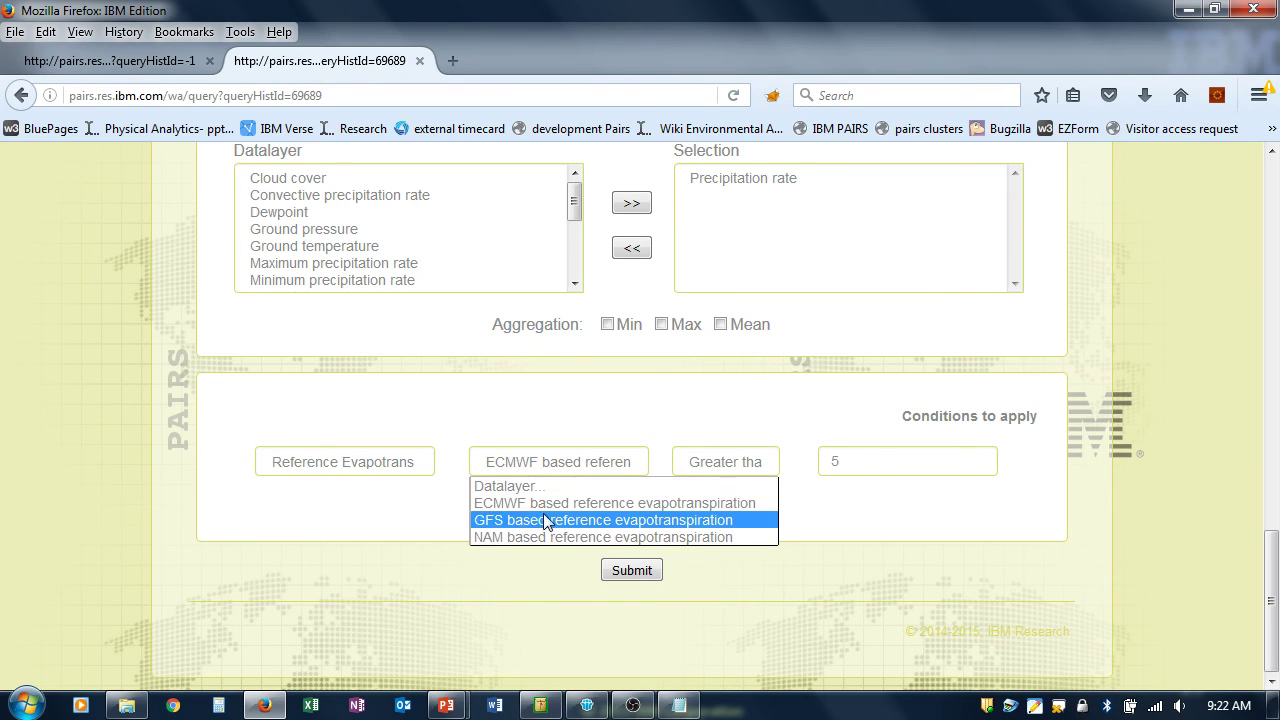
click(547, 505)
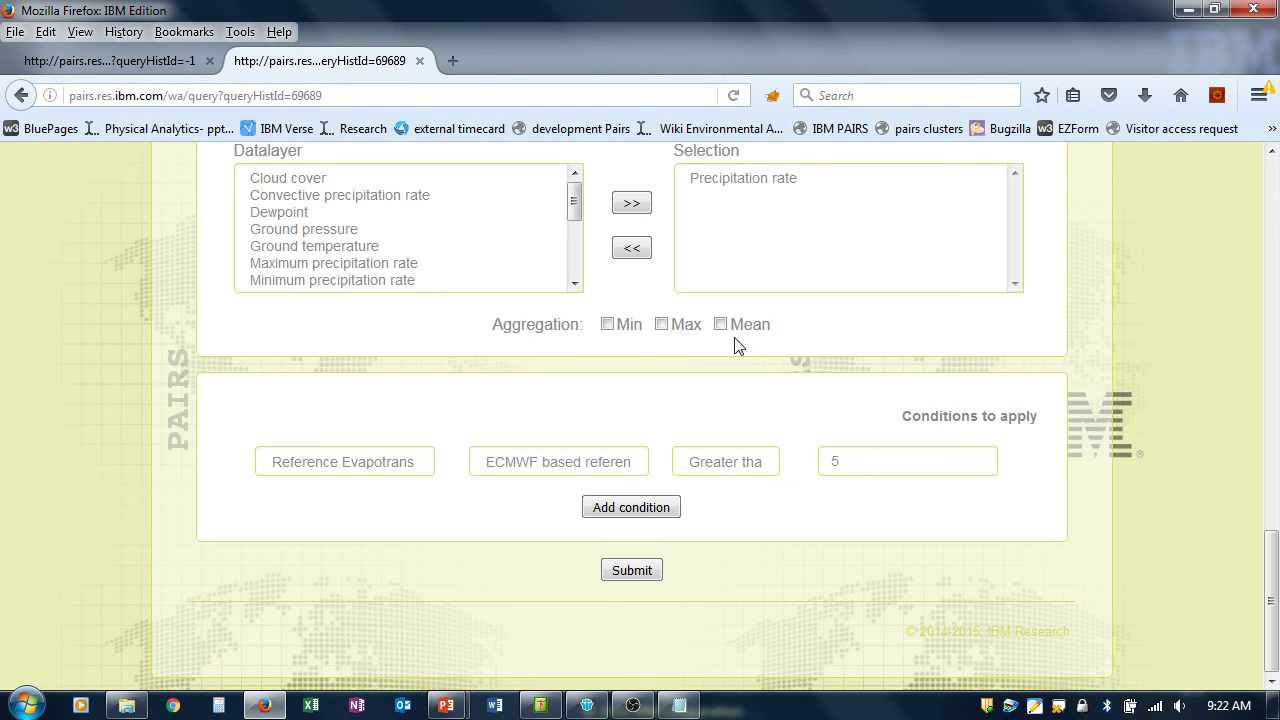
click(635, 572)
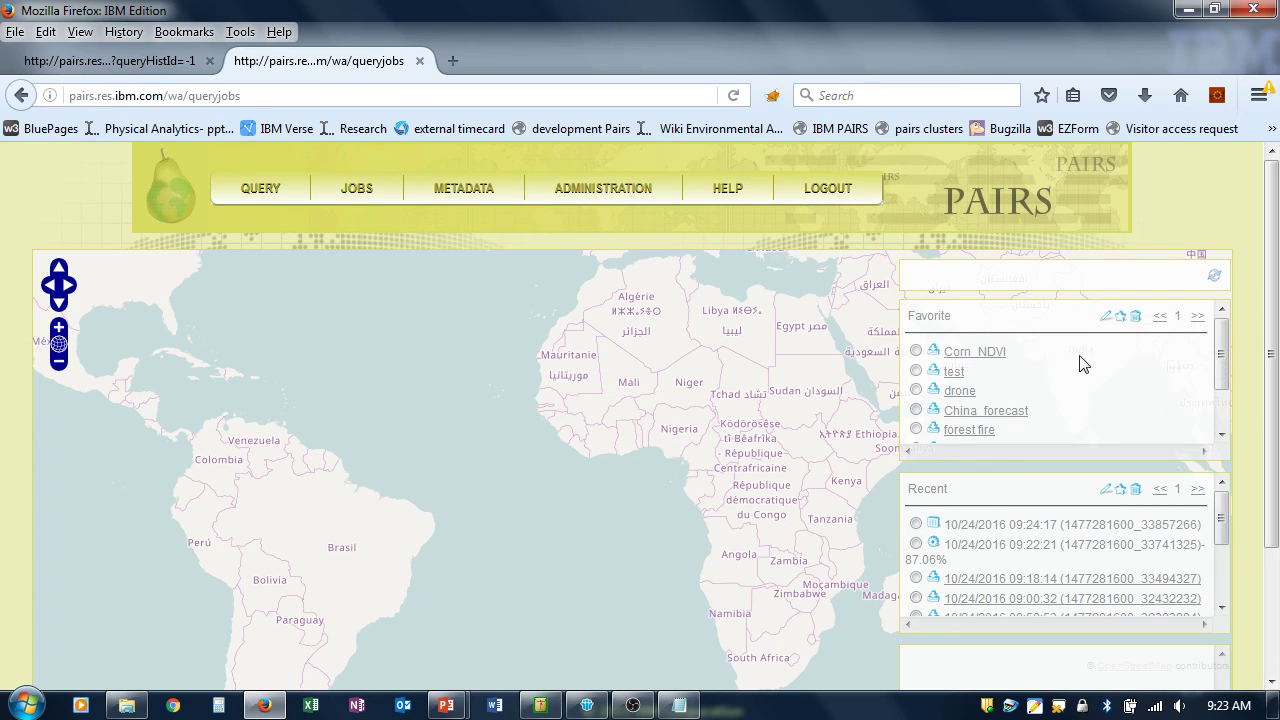
- Map the Kenya job results and switch on the 10/22/2016 ECMWF Precipitation rate layers
drag(1222, 372, 1220, 403)
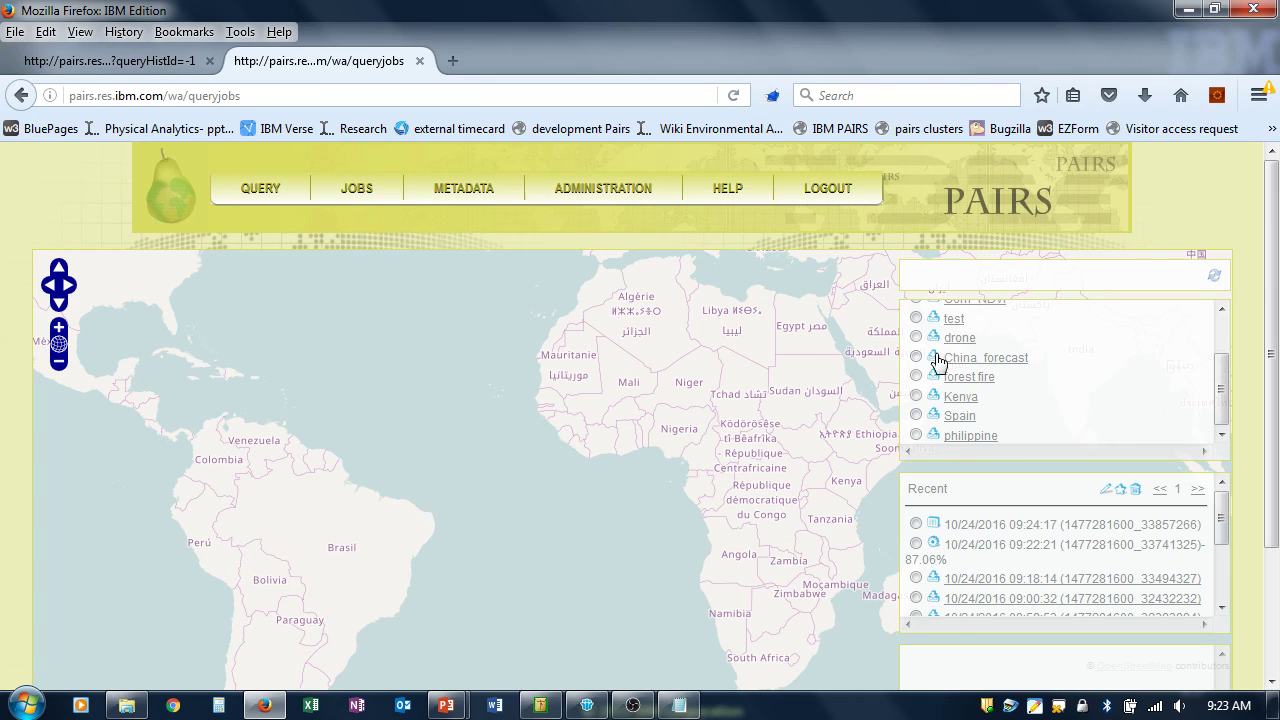
scroll(1220, 380, up, 1)
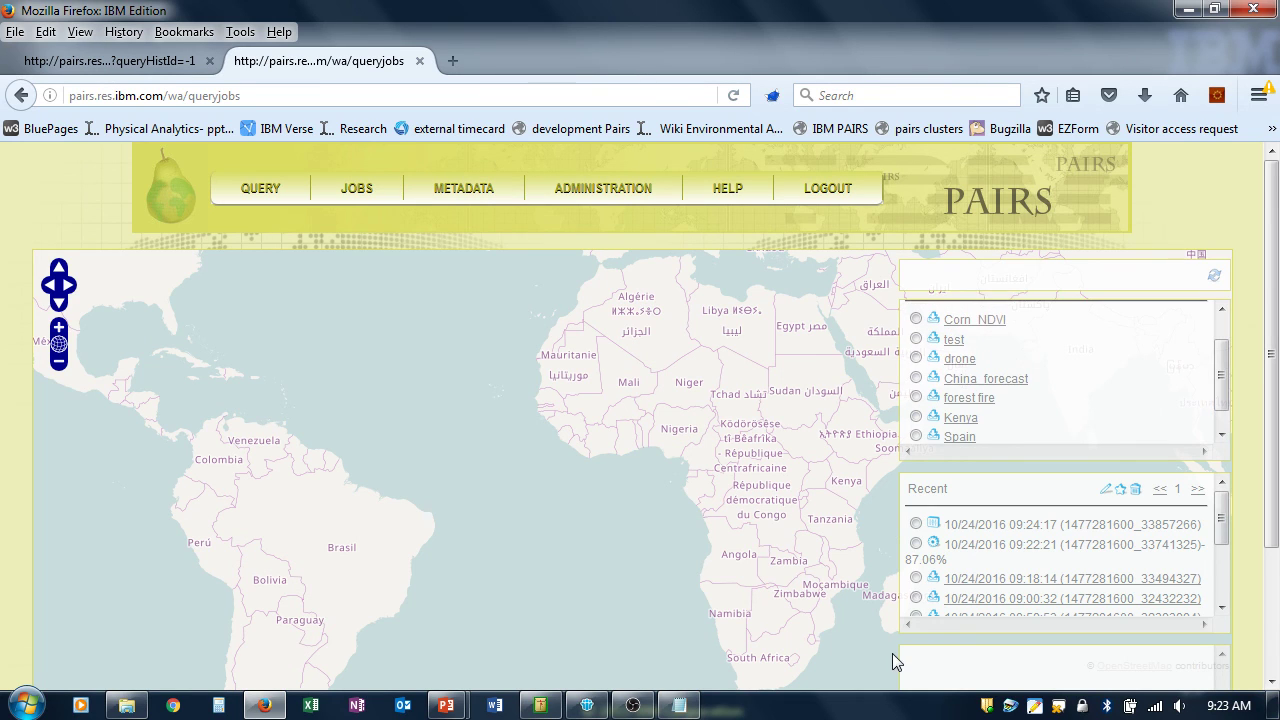
click(966, 421)
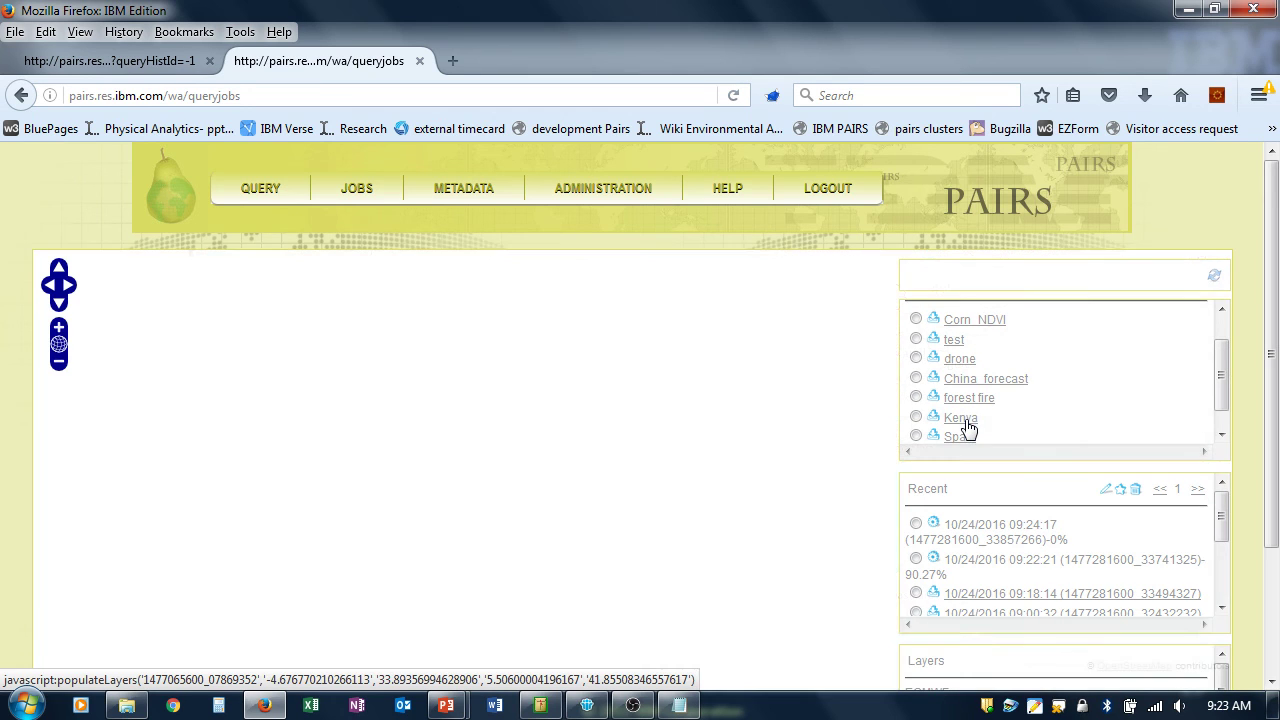
scroll(1274, 365, down, 2)
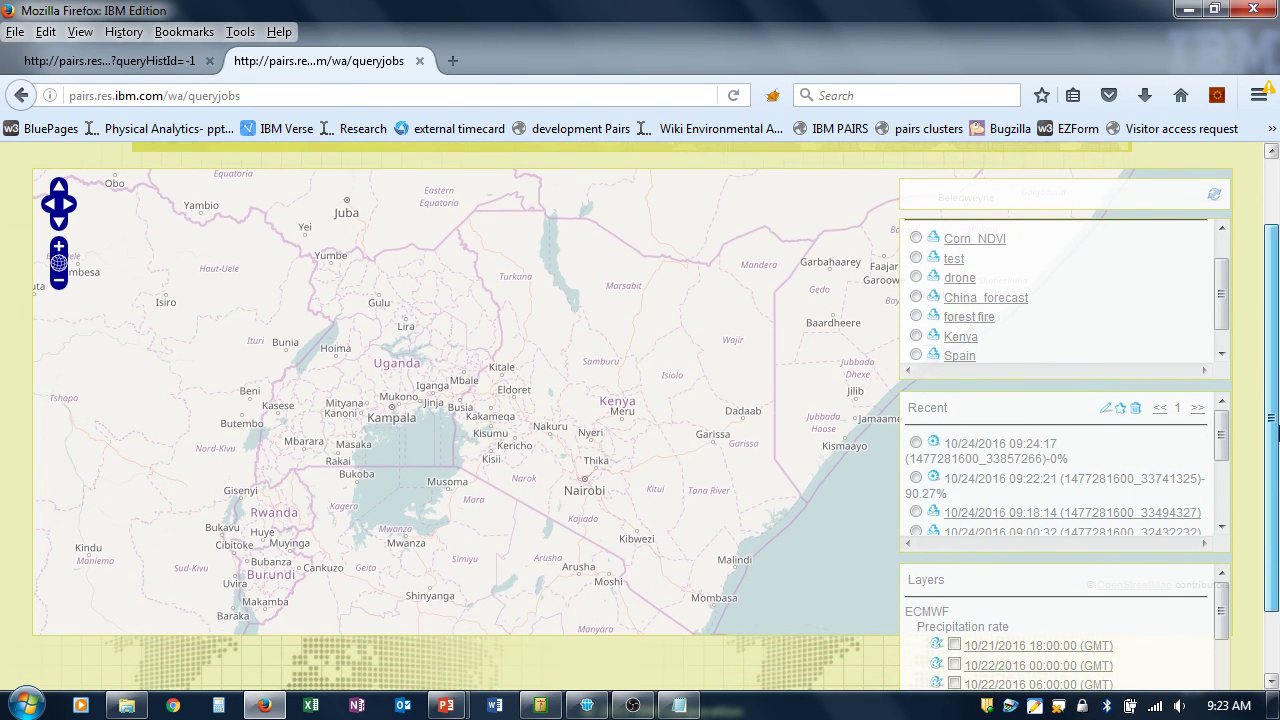
scroll(1226, 592, down, 2)
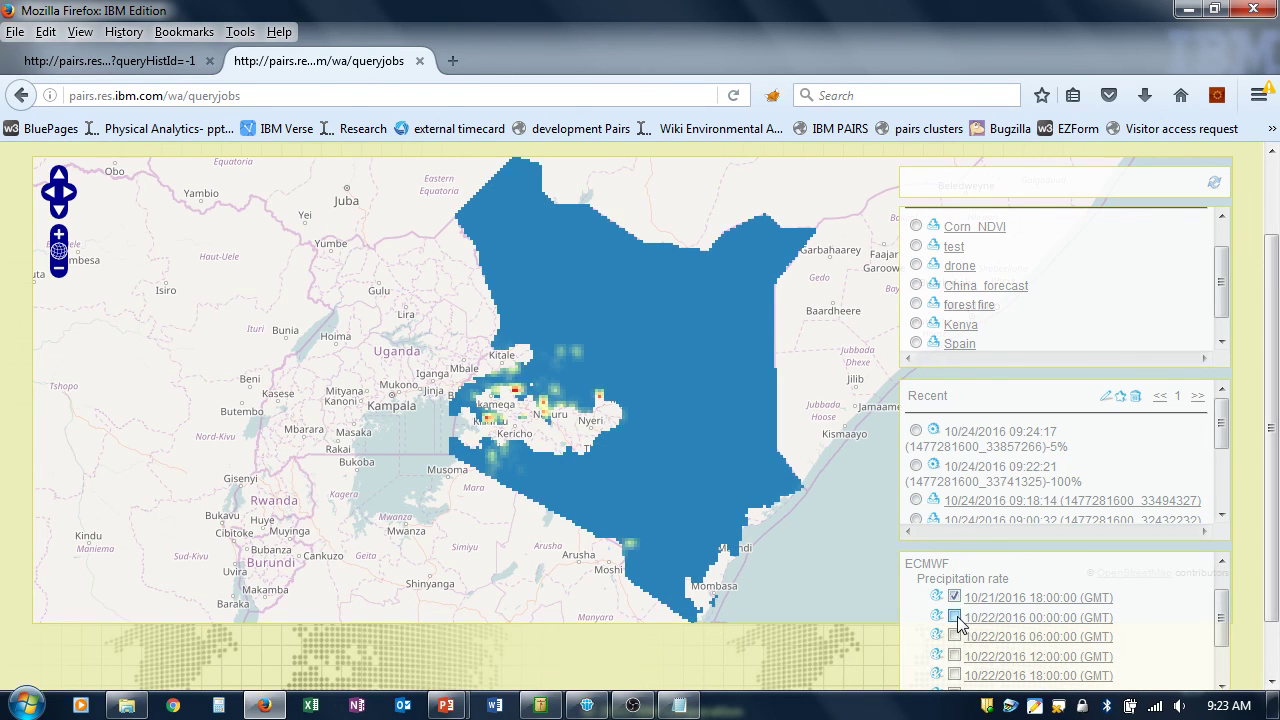
click(955, 617)
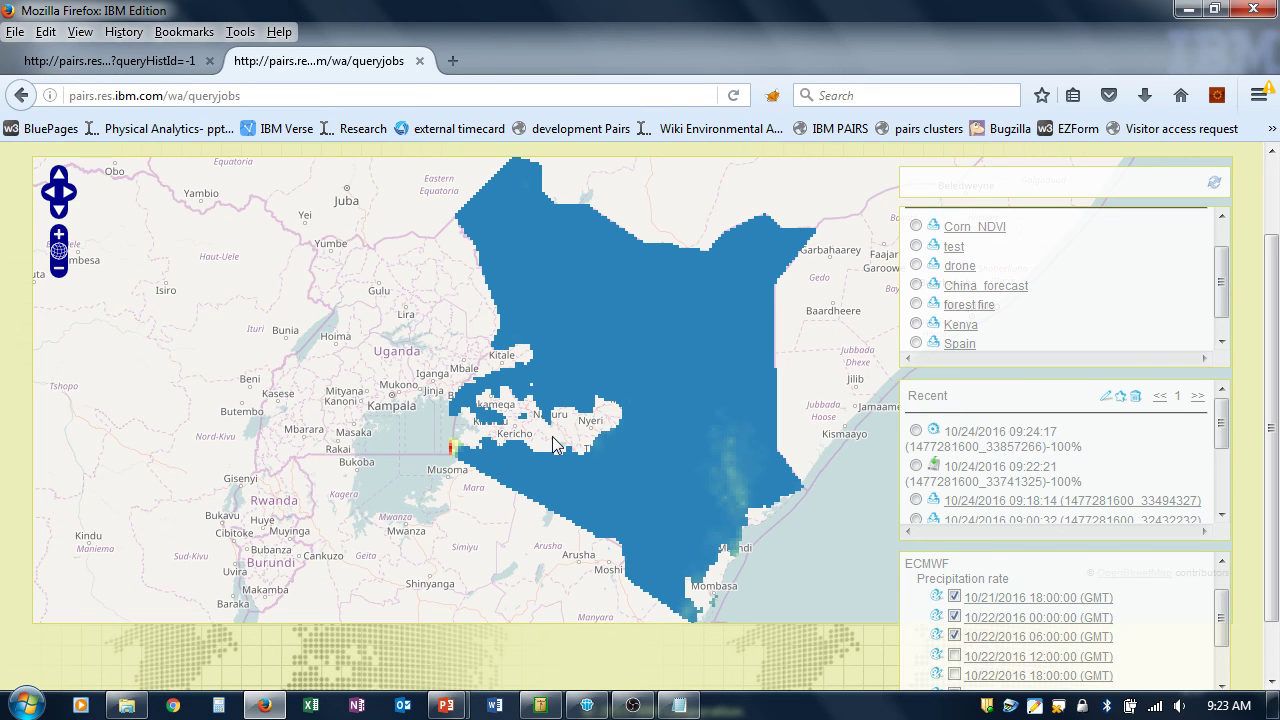
scroll(1275, 480, down, 1)
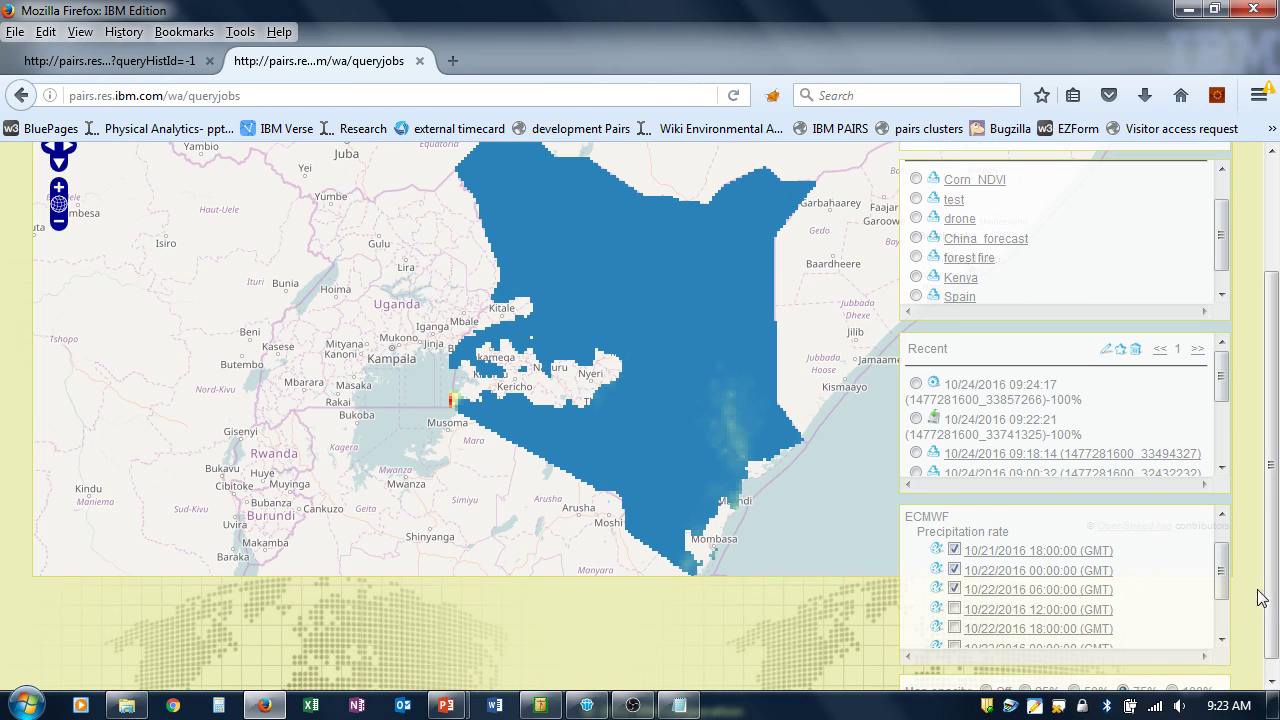
- Show the 10/17/2016 Reference Evapotranspiration layer over Kenya with its 5.0–12.915 mm legend
drag(1222, 571, 1220, 612)
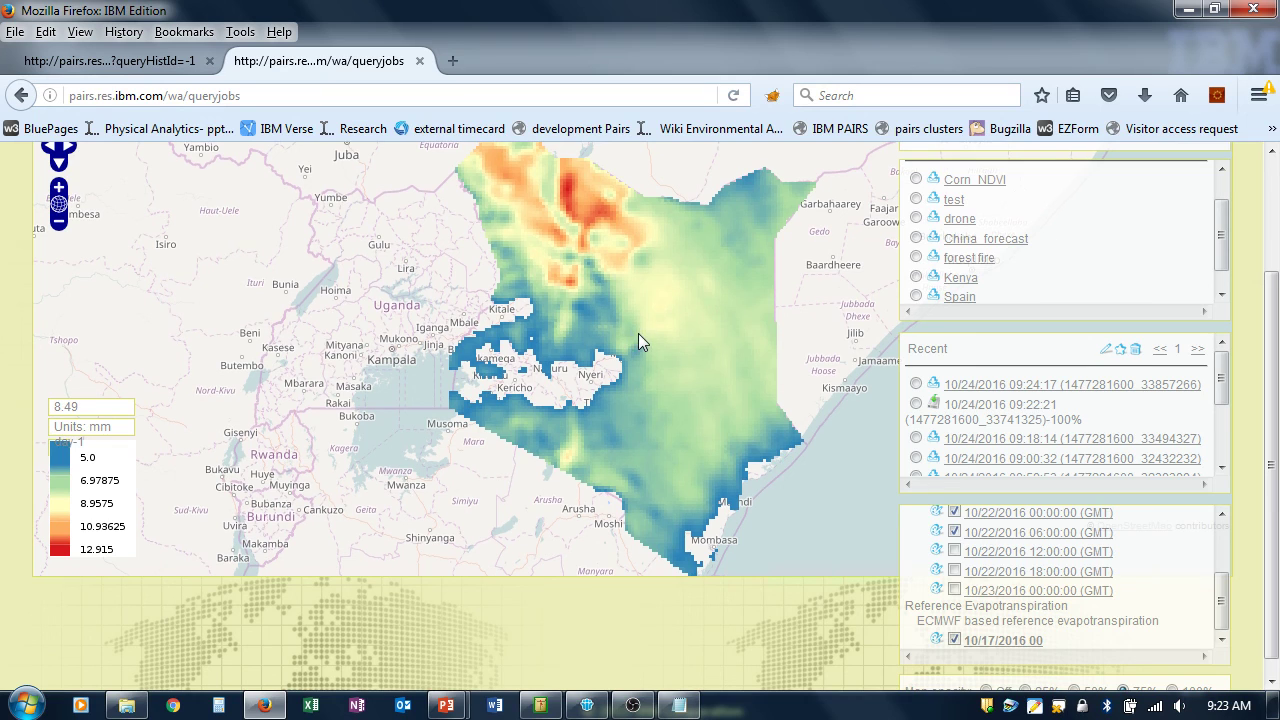
scroll(1268, 590, up, 3)
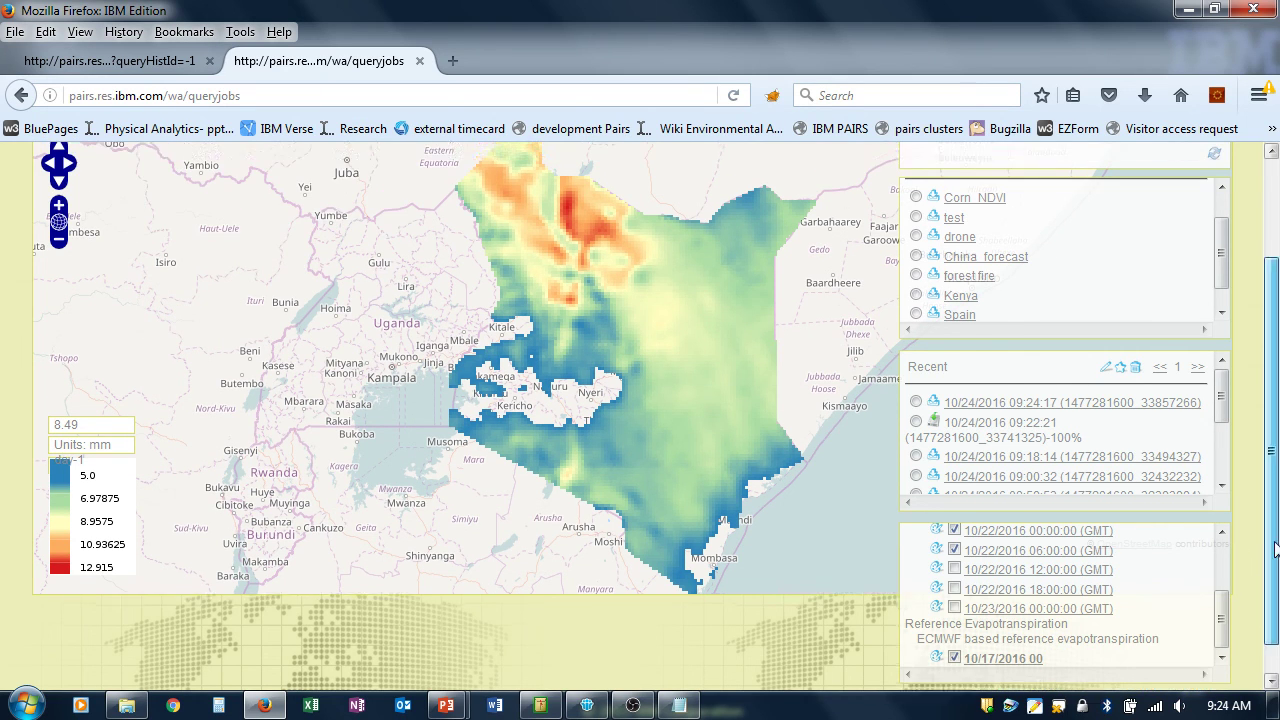
drag(1217, 388, 1215, 340)
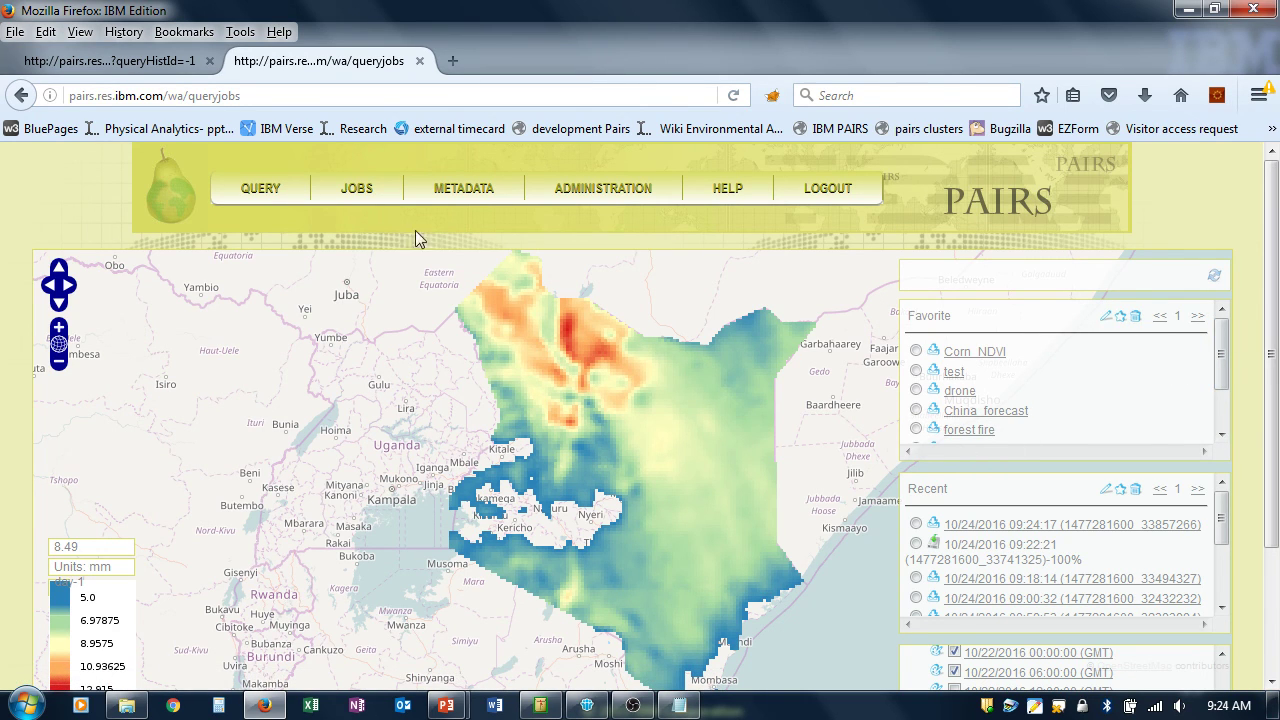
- Start a new query and set its spatial coverage to a saved polygon
mouse_move(262, 196)
click(261, 226)
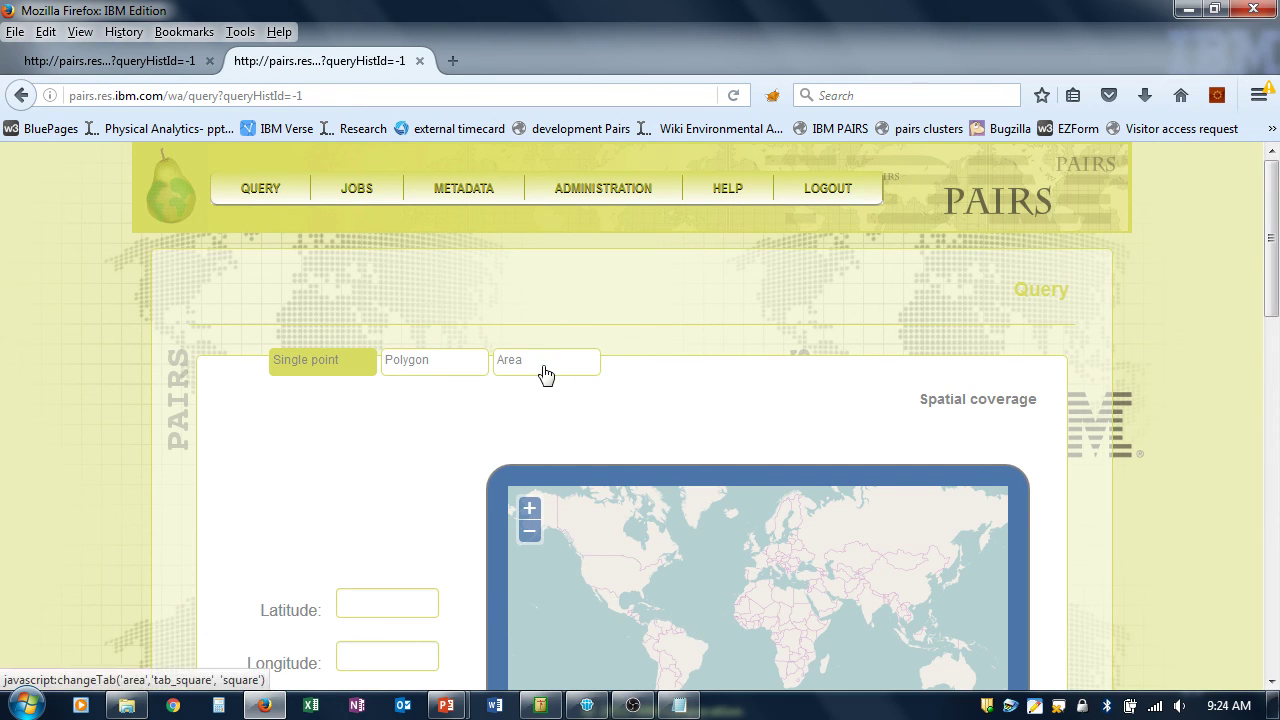
click(419, 366)
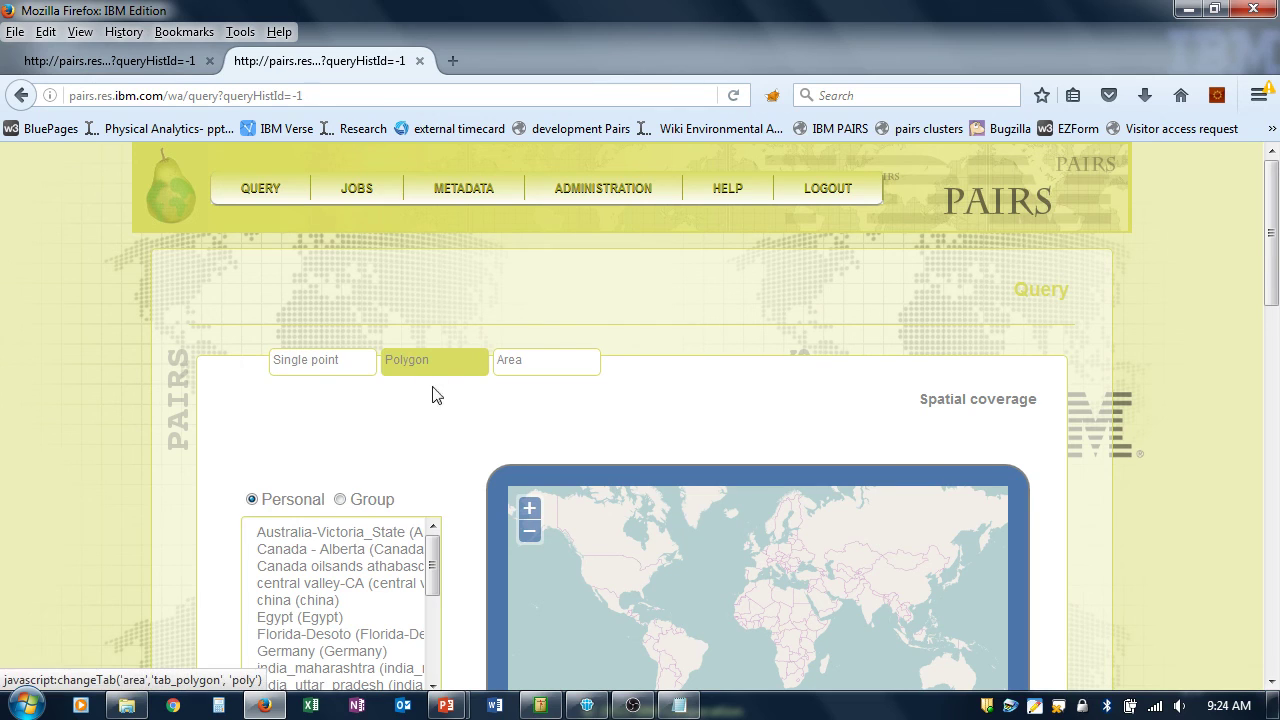
click(551, 364)
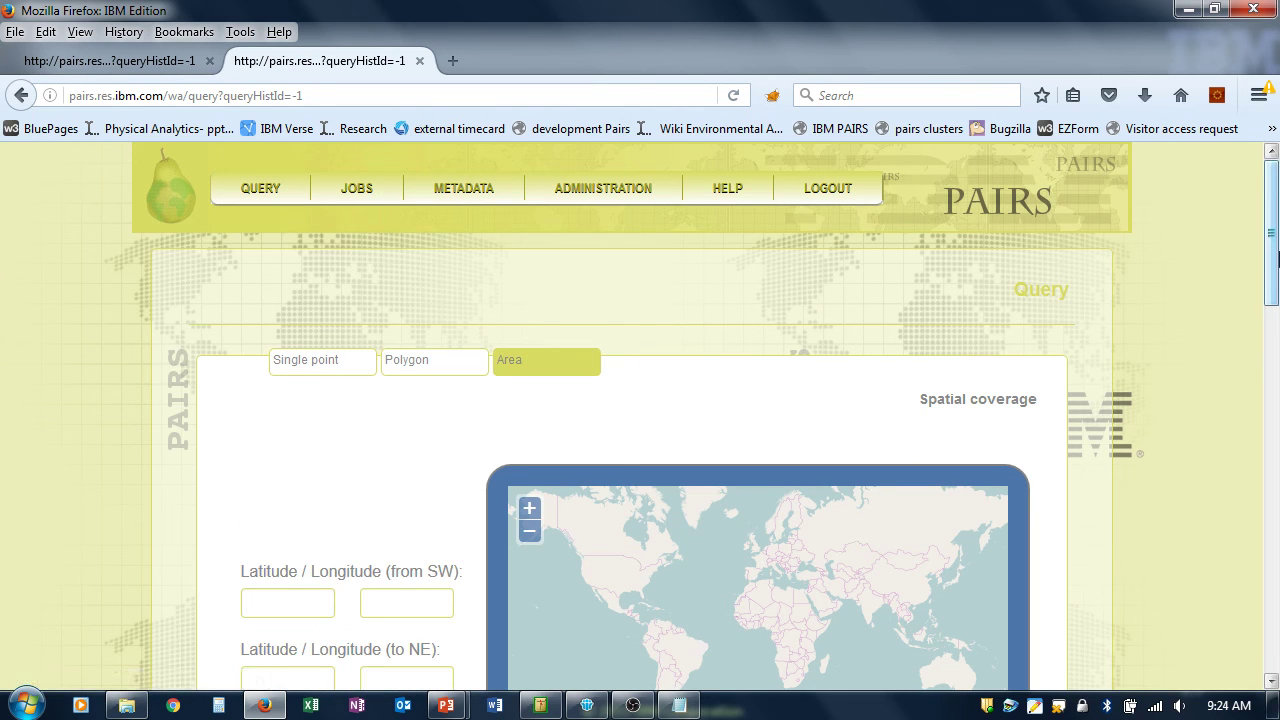
scroll(1277, 258, down, 2)
click(424, 278)
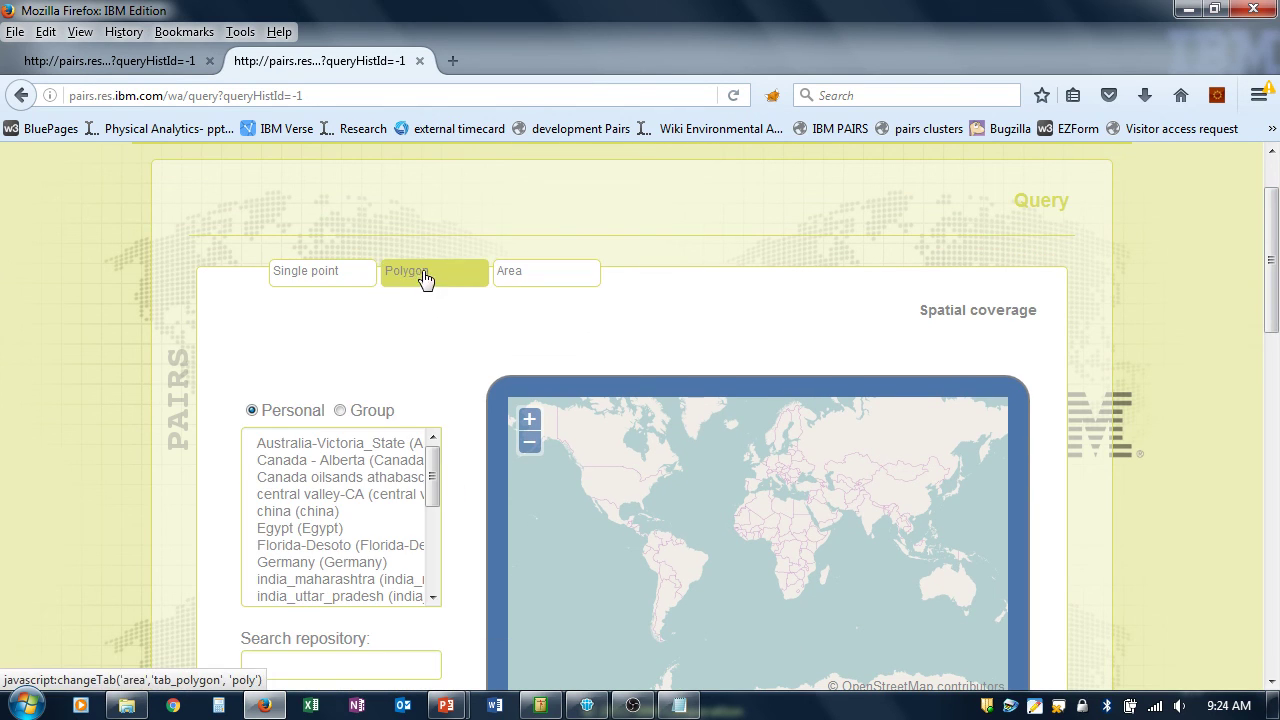
scroll(190, 380, down, 5)
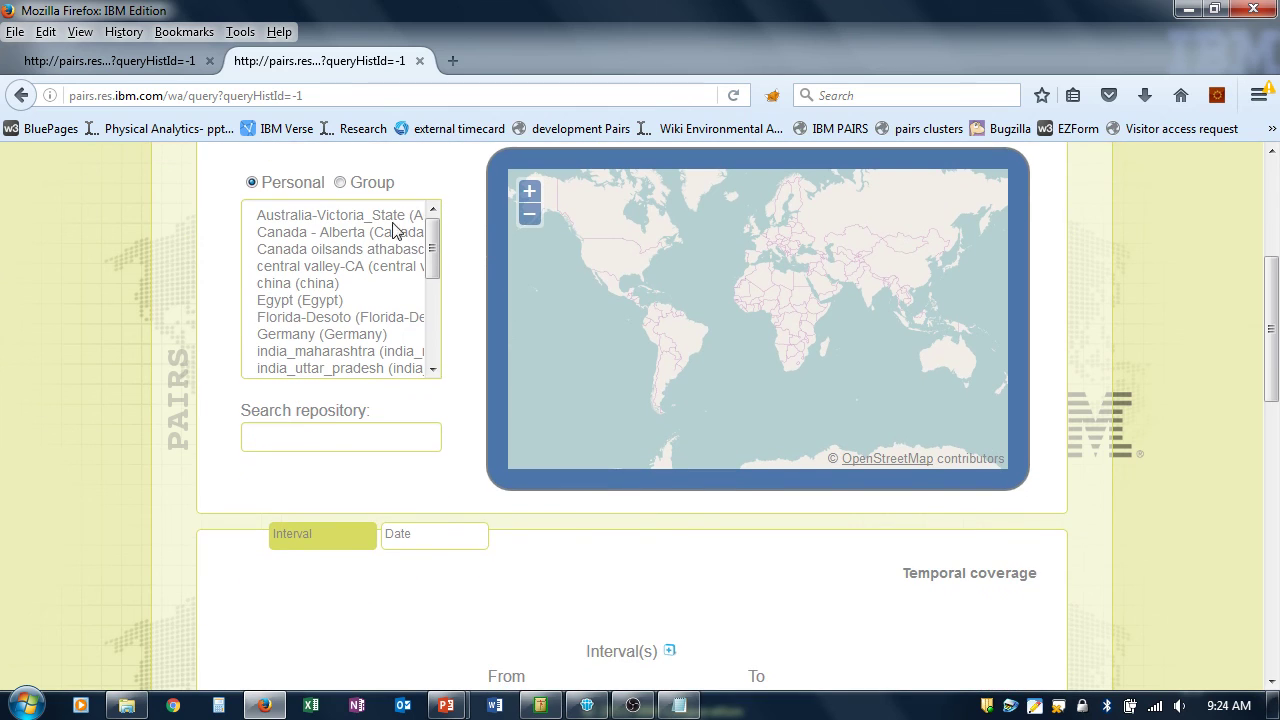